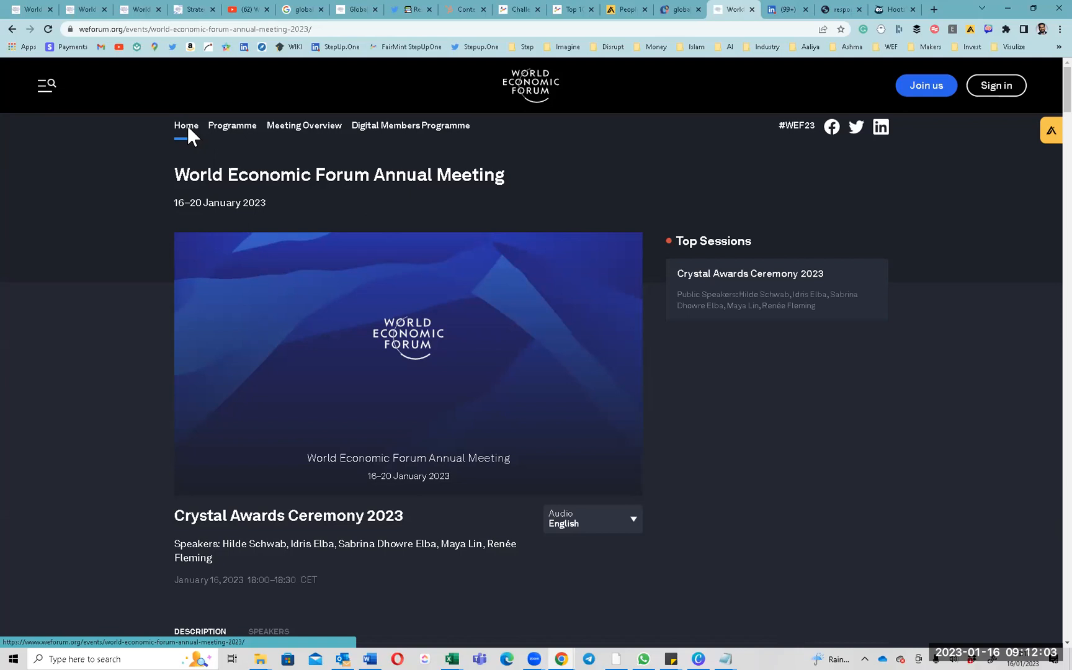
Show the Annual Meeting 2023 programme for 17 January and scroll to The Geopolitics of Industry.
{"action": "left_click", "coordinate": [185, 123]}
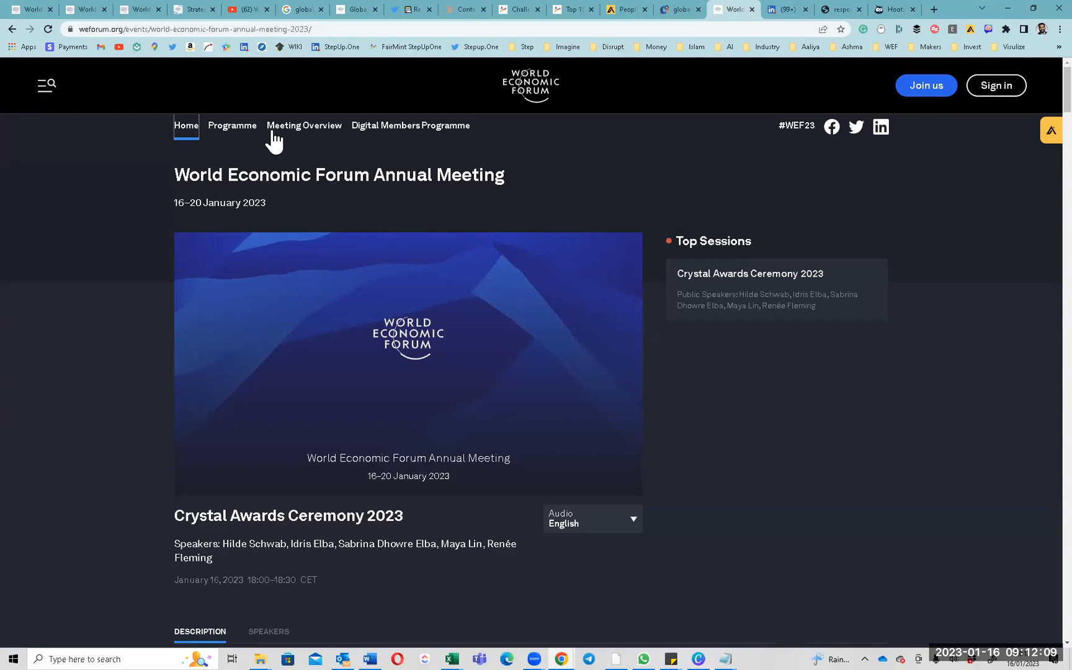
{"action": "left_click", "coordinate": [232, 133]}
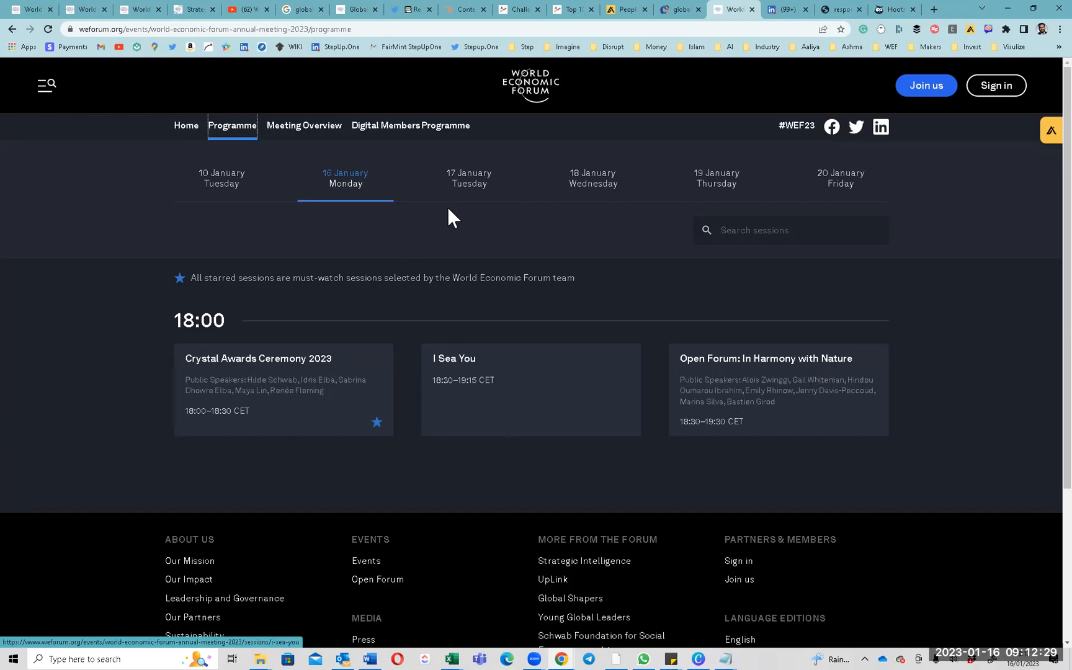
{"action": "left_click", "coordinate": [474, 187]}
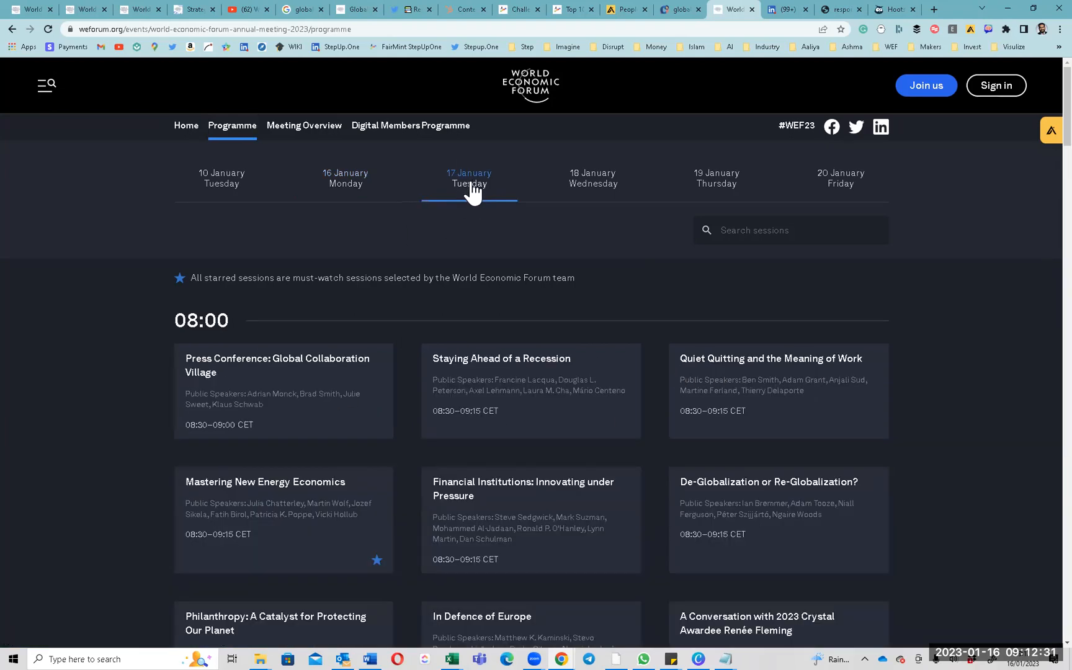
{"action": "scroll", "coordinate": [470, 192], "scroll_direction": "down", "scroll_amount": 2}
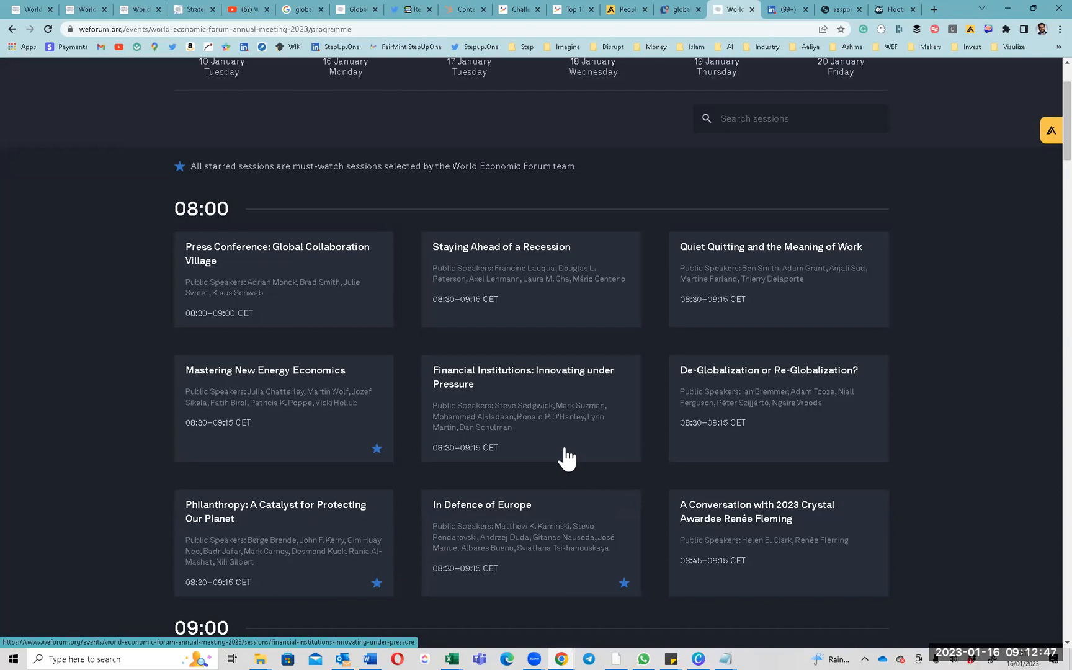
{"action": "scroll", "coordinate": [567, 470], "scroll_direction": "down", "scroll_amount": 2}
{"action": "scroll", "coordinate": [564, 445], "scroll_direction": "down", "scroll_amount": 2}
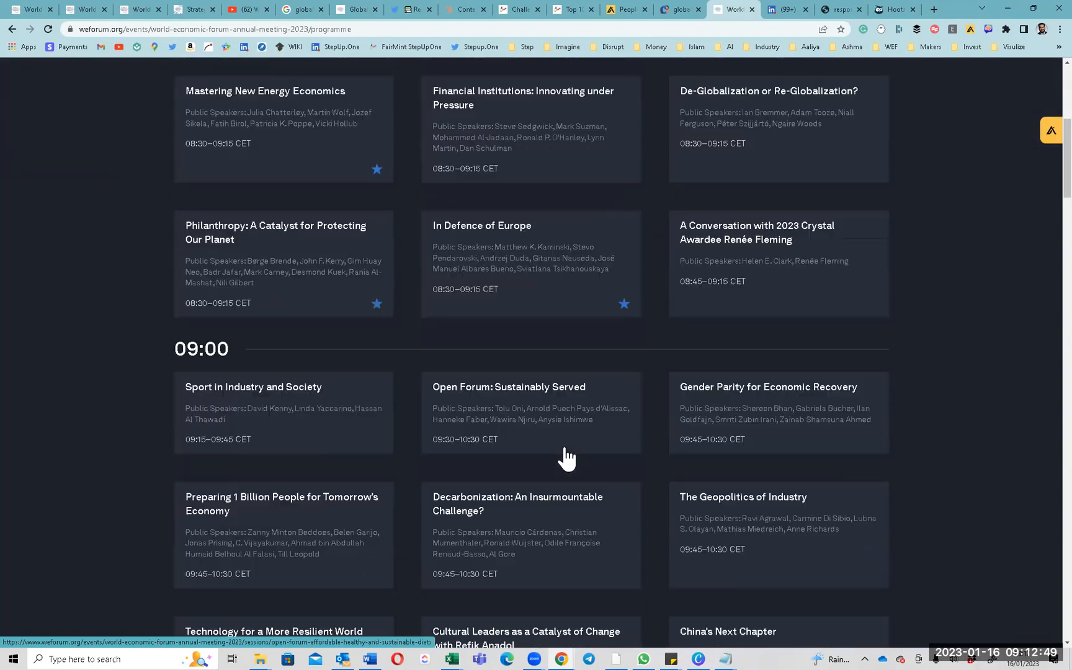
{"action": "scroll", "coordinate": [564, 445], "scroll_direction": "down", "scroll_amount": 1}
{"action": "scroll", "coordinate": [564, 446], "scroll_direction": "down", "scroll_amount": 2}
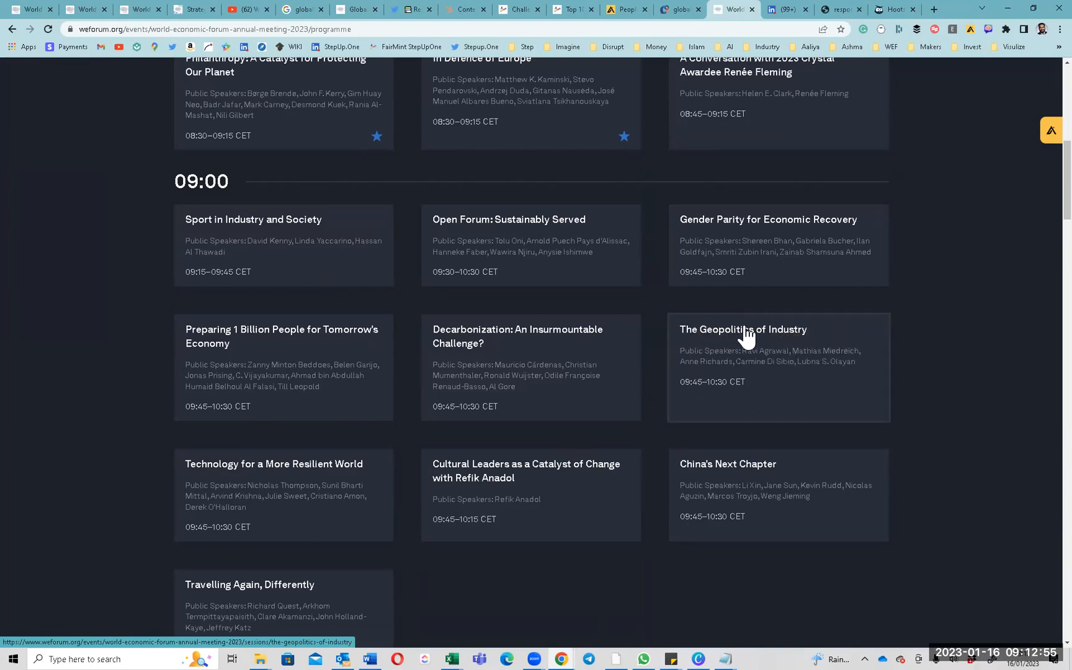
Open The Geopolitics of Industry details and highlight its title and the sanctions and supply-shock phrases.
{"action": "left_click", "coordinate": [753, 378]}
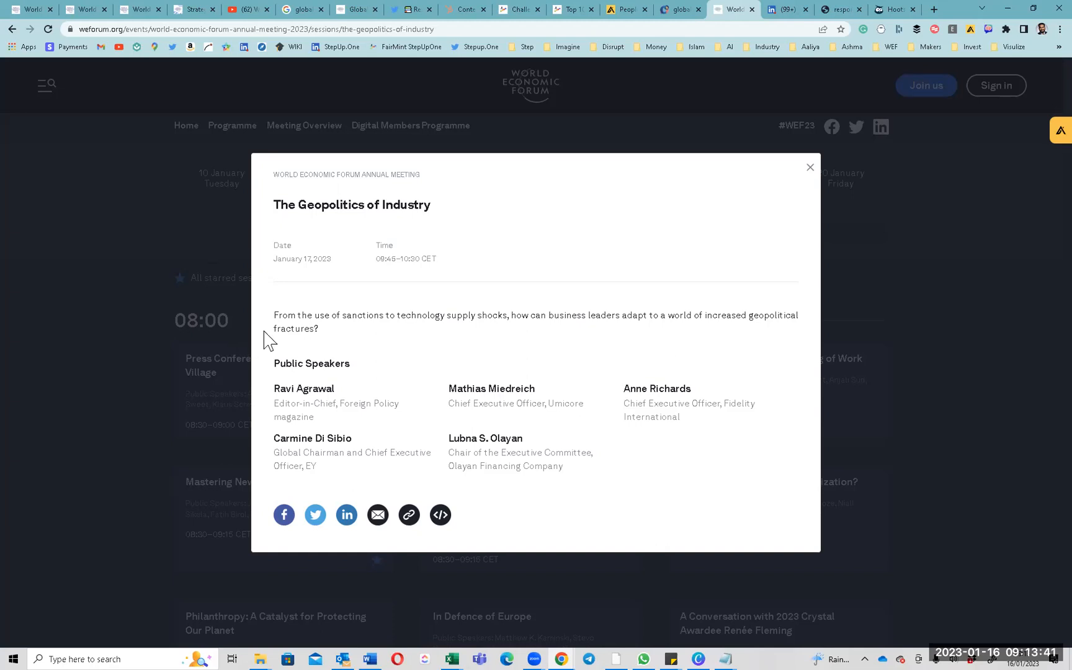
{"action": "left_click_drag", "start_coordinate": [313, 318], "coordinate": [383, 313]}
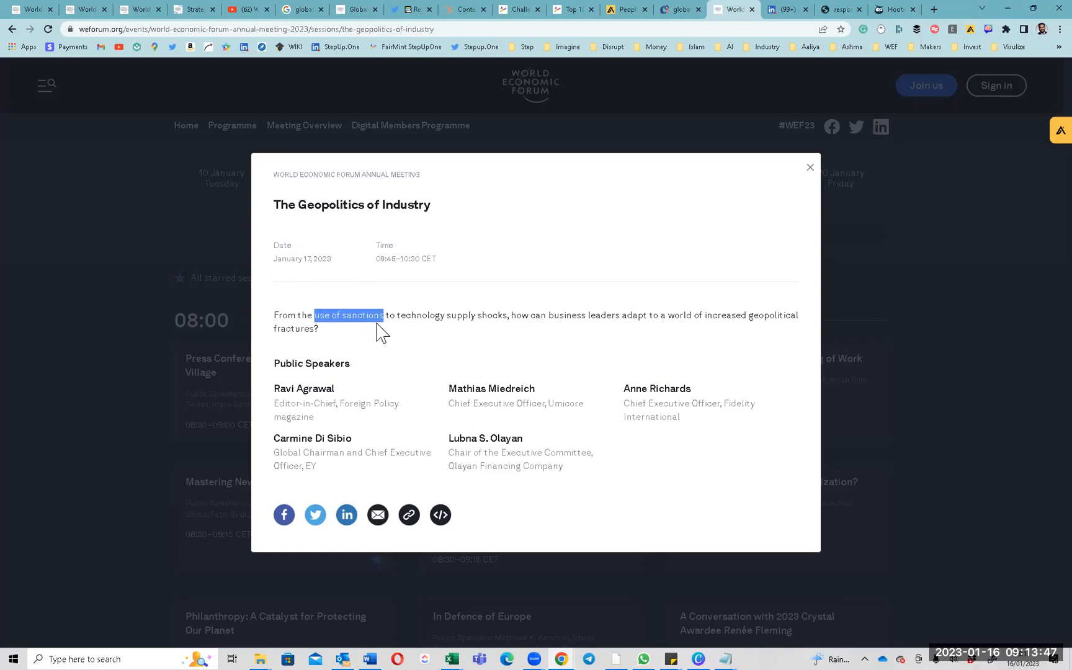
{"action": "left_click", "coordinate": [411, 314]}
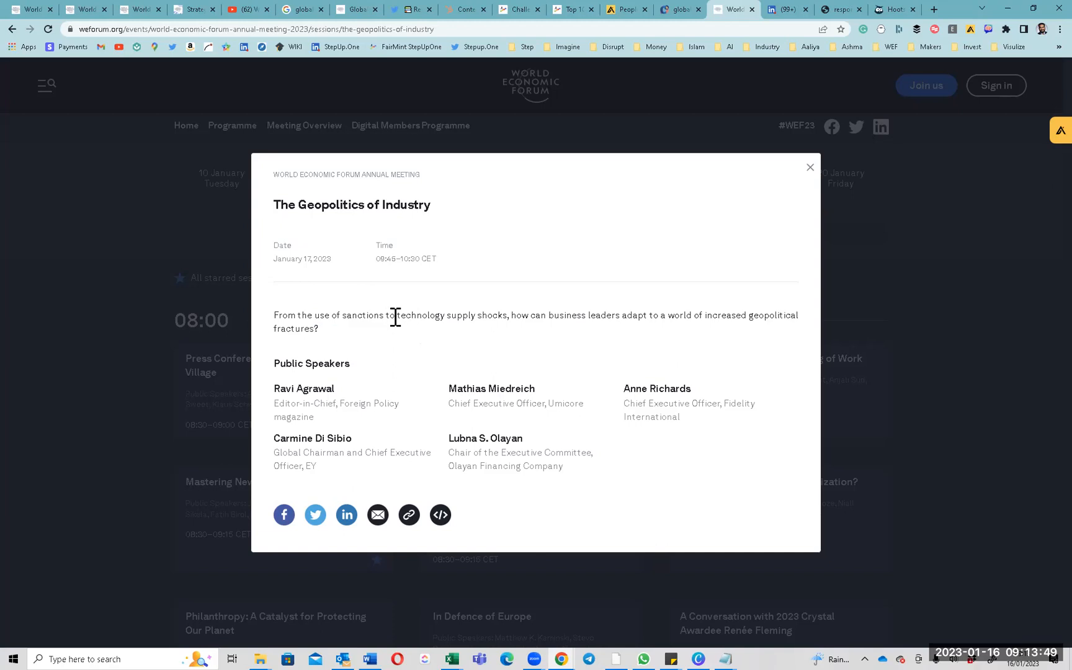
{"action": "left_click_drag", "start_coordinate": [399, 314], "coordinate": [487, 315]}
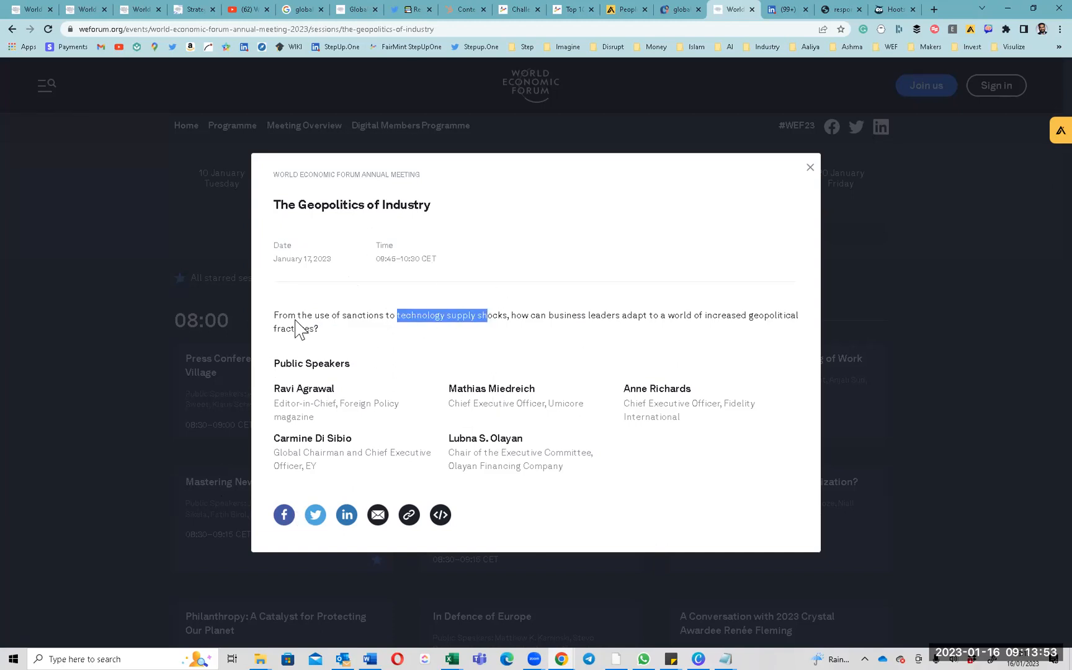
{"action": "triple_click", "coordinate": [401, 204]}
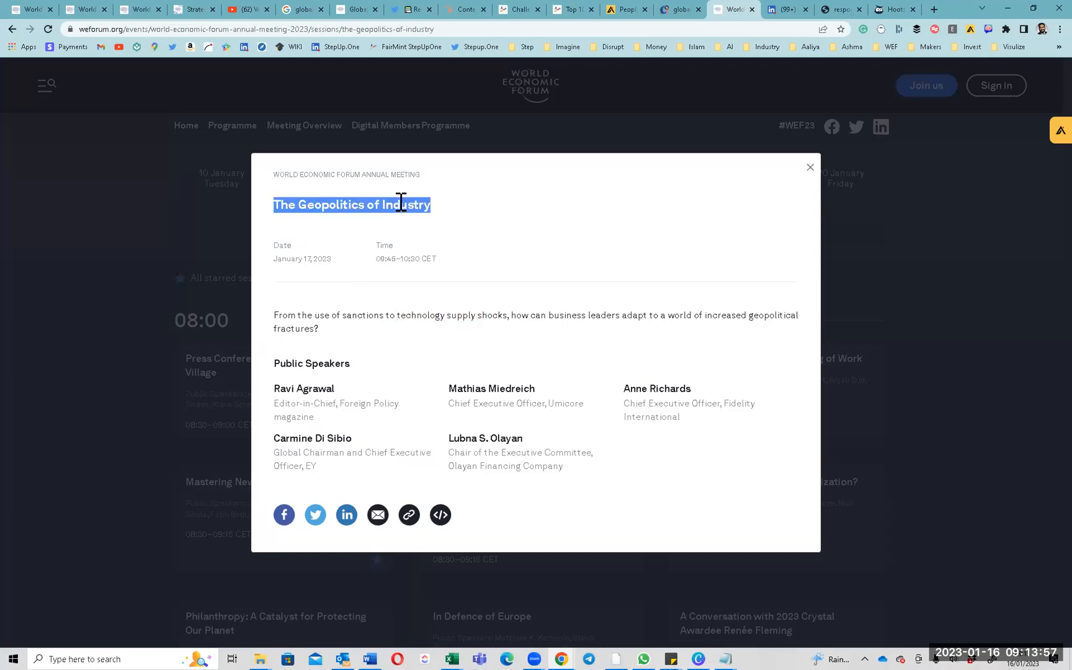
{"action": "triple_click", "coordinate": [365, 314]}
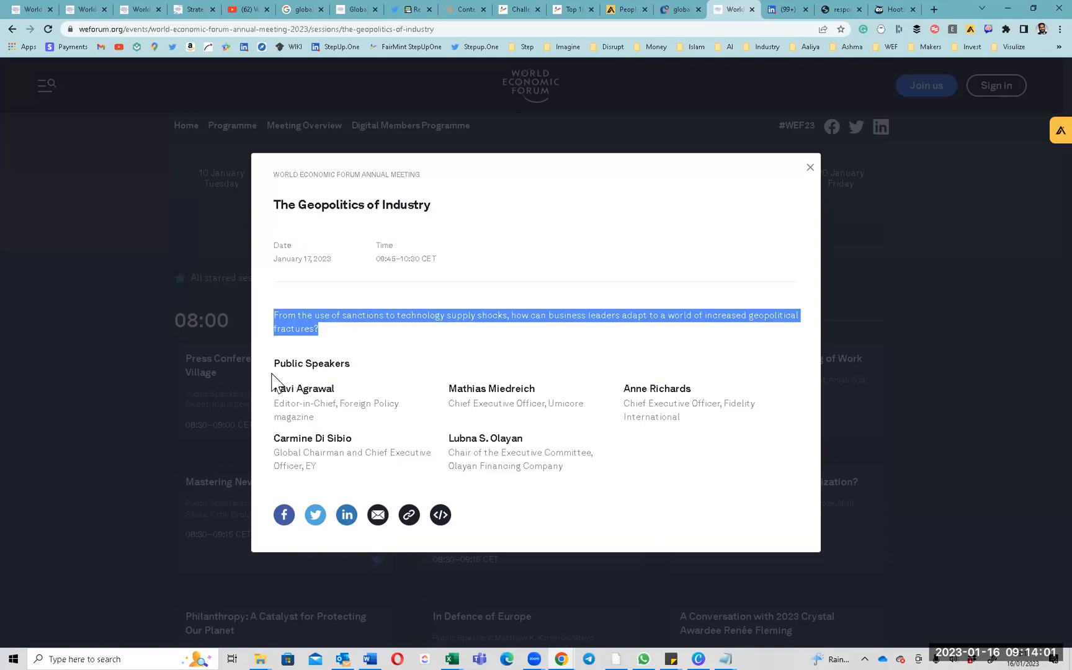
{"action": "left_click_drag", "start_coordinate": [266, 366], "coordinate": [569, 488]}
{"action": "triple_click", "coordinate": [349, 312]}
{"action": "left_click", "coordinate": [355, 205]}
{"action": "triple_click", "coordinate": [355, 205]}
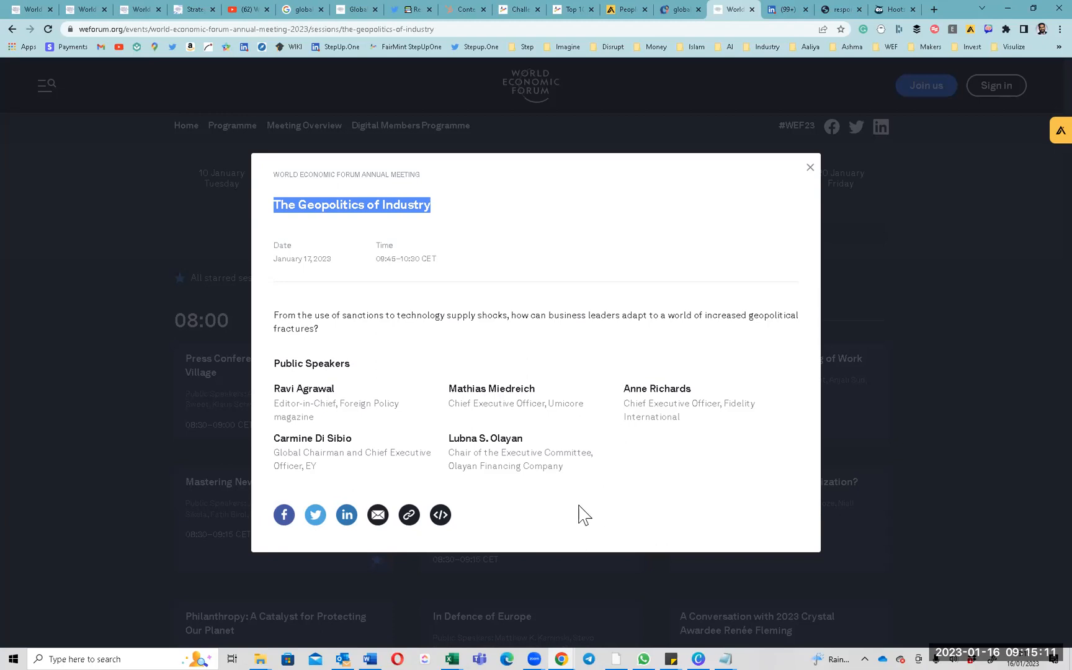
{"action": "left_click", "coordinate": [406, 209]}
{"action": "triple_click", "coordinate": [406, 210]}
{"action": "left_click", "coordinate": [561, 658]}
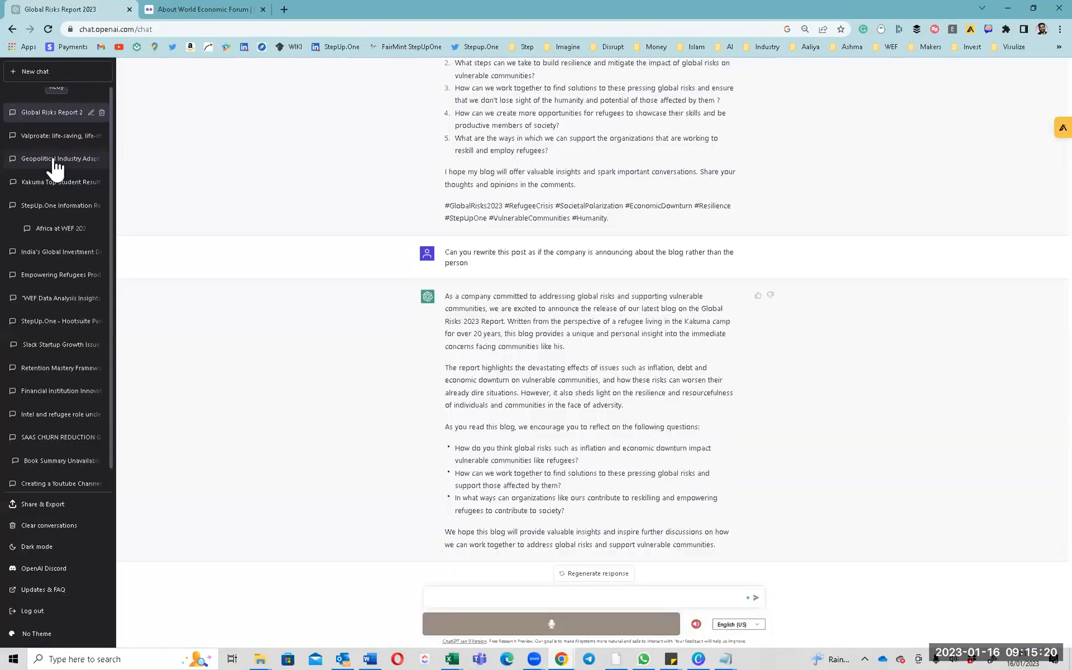
Reload the Geopolitical Industry chat, read its persona prompt, then go back to the WEF session.
{"action": "left_click", "coordinate": [53, 159]}
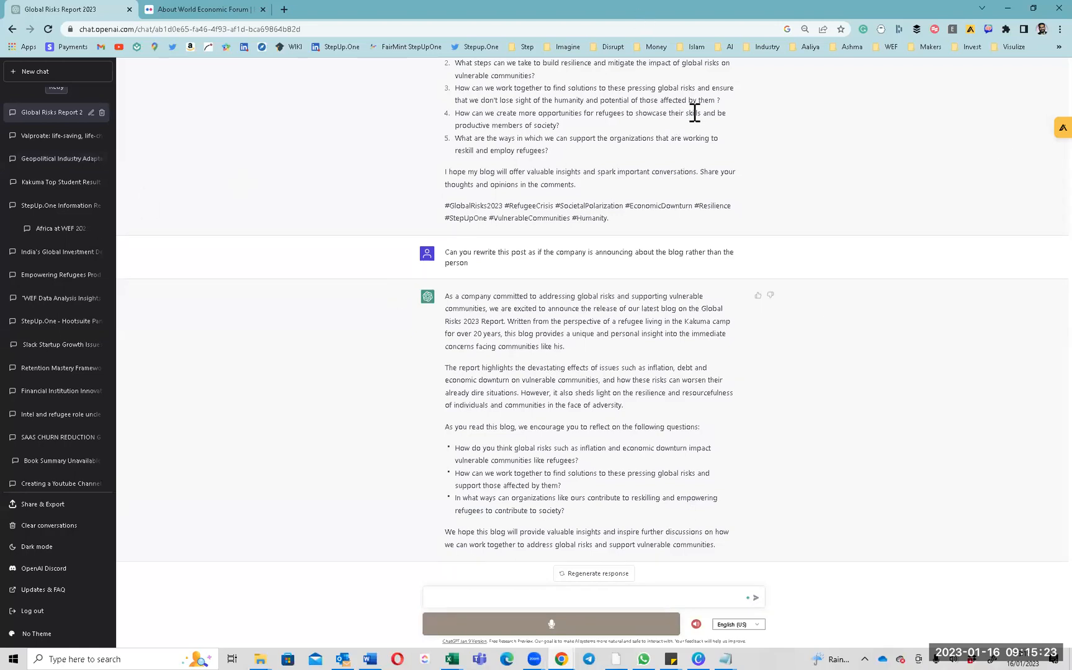
{"action": "left_click", "coordinate": [48, 29]}
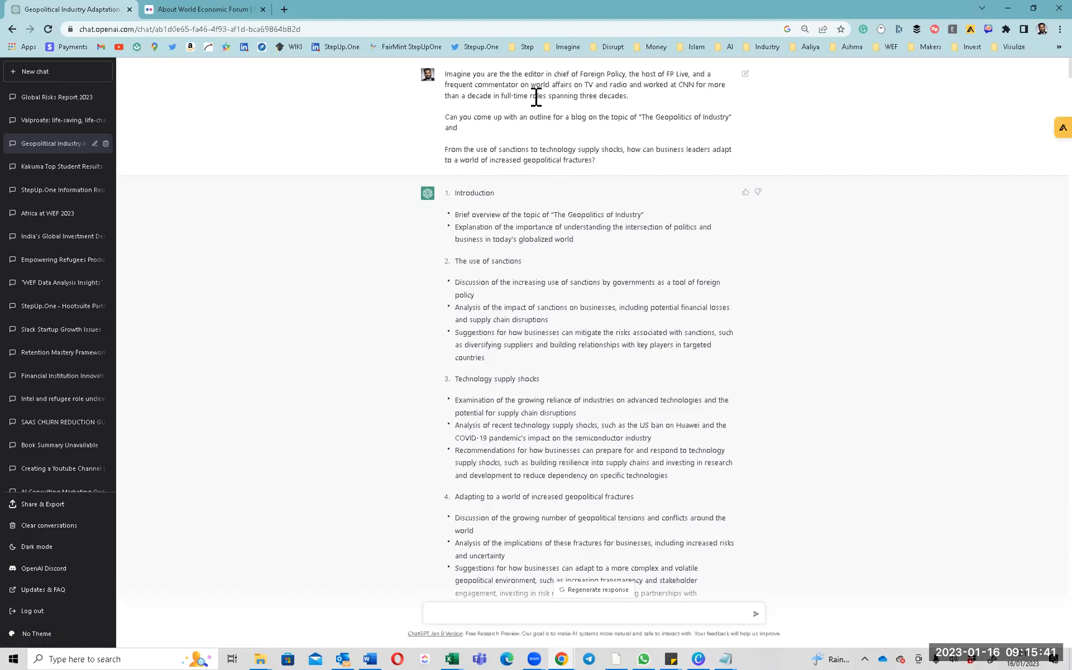
{"action": "triple_click", "coordinate": [460, 81]}
{"action": "left_click", "coordinate": [458, 76]}
{"action": "left_click_drag", "start_coordinate": [446, 75], "coordinate": [585, 74]}
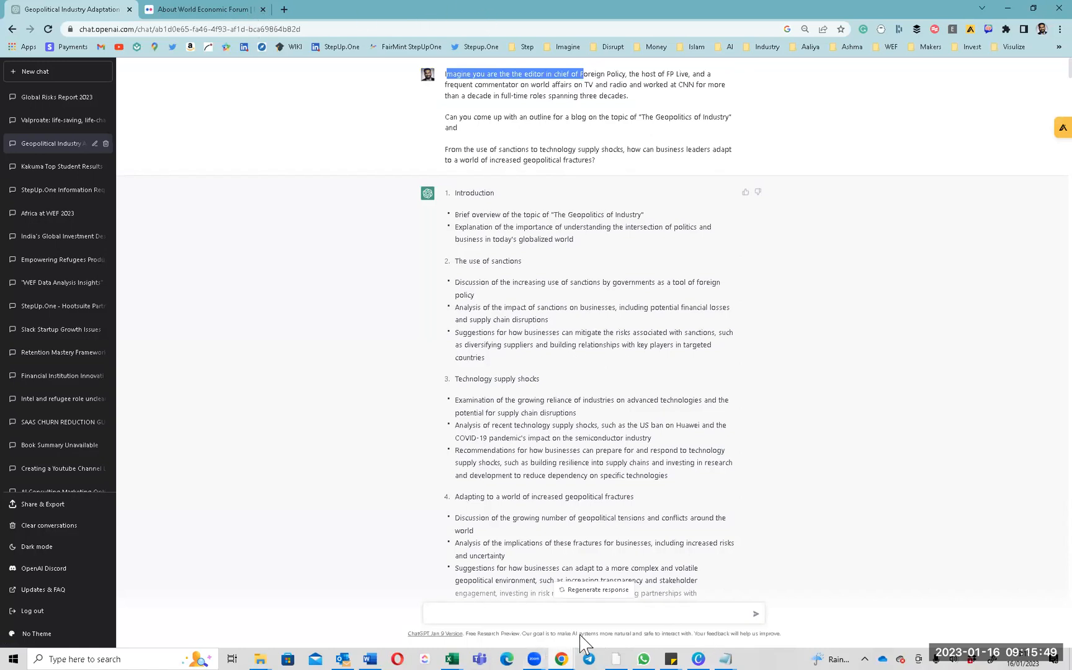
{"action": "left_click", "coordinate": [561, 658]}
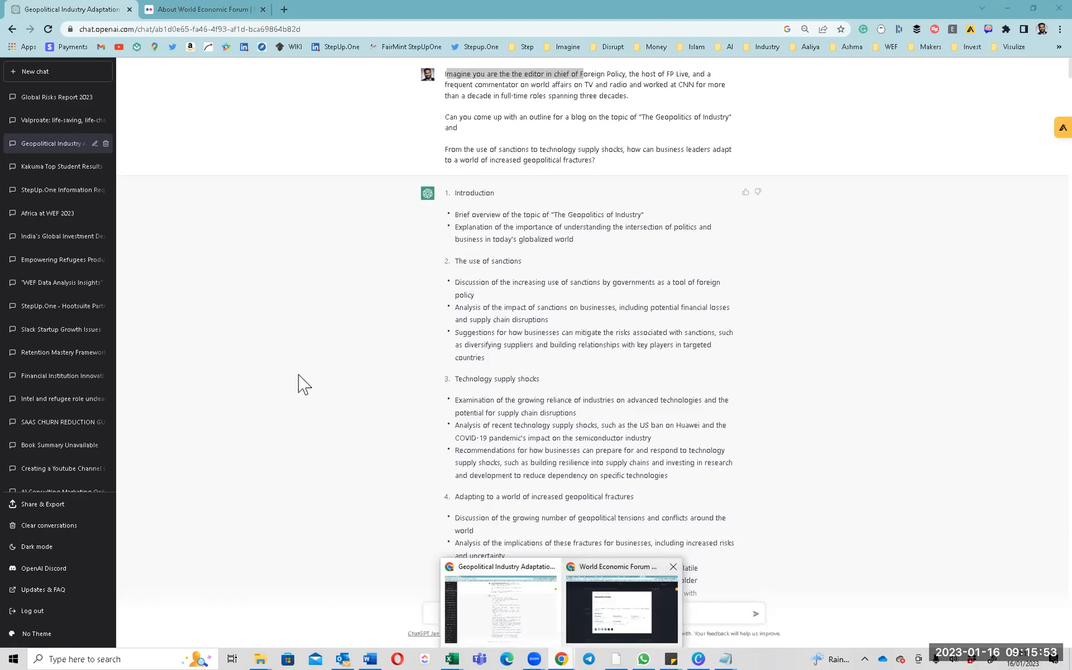
{"action": "triple_click", "coordinate": [287, 389]}
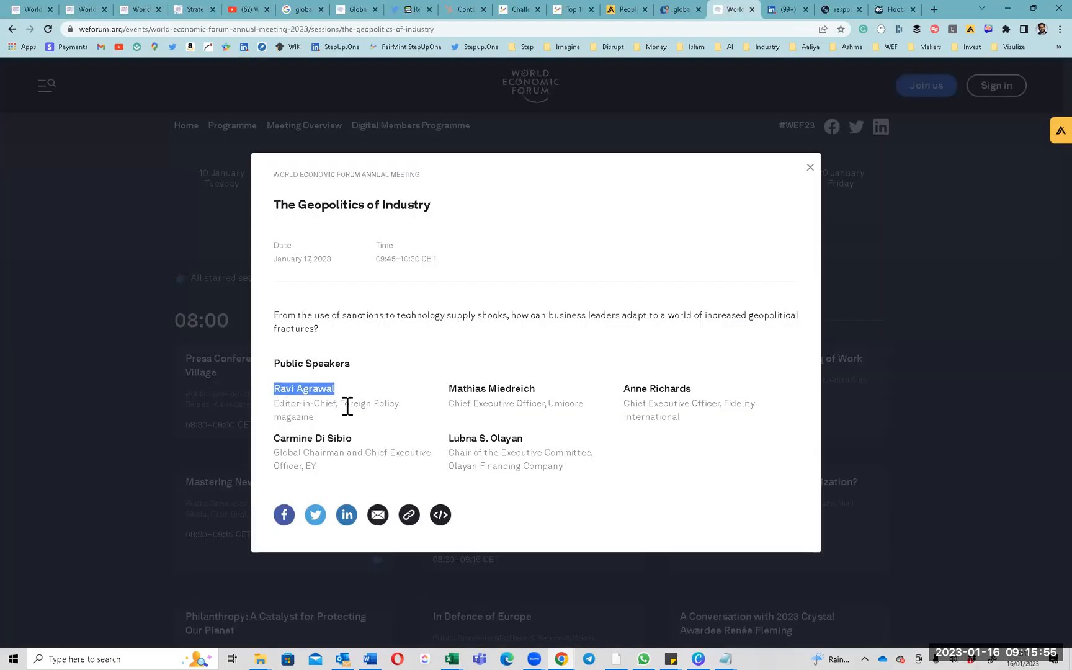
Select the first speaker's title, Editor-in-Chief, Foreign Policy magazine, then return to ChatGPT.
{"action": "triple_click", "coordinate": [311, 412]}
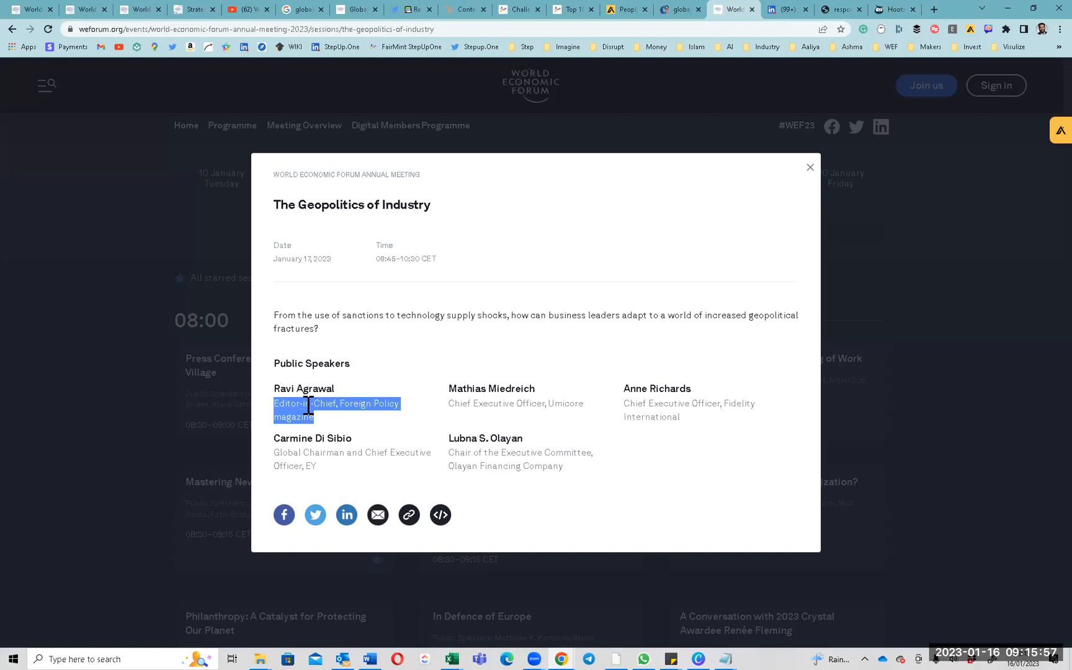
{"action": "left_click_drag", "start_coordinate": [310, 390], "coordinate": [308, 417]}
{"action": "key", "text": "alt+Tab"}
Highlight the prompt's persona paragraph and its outline request line.
{"action": "left_click", "coordinate": [441, 81]}
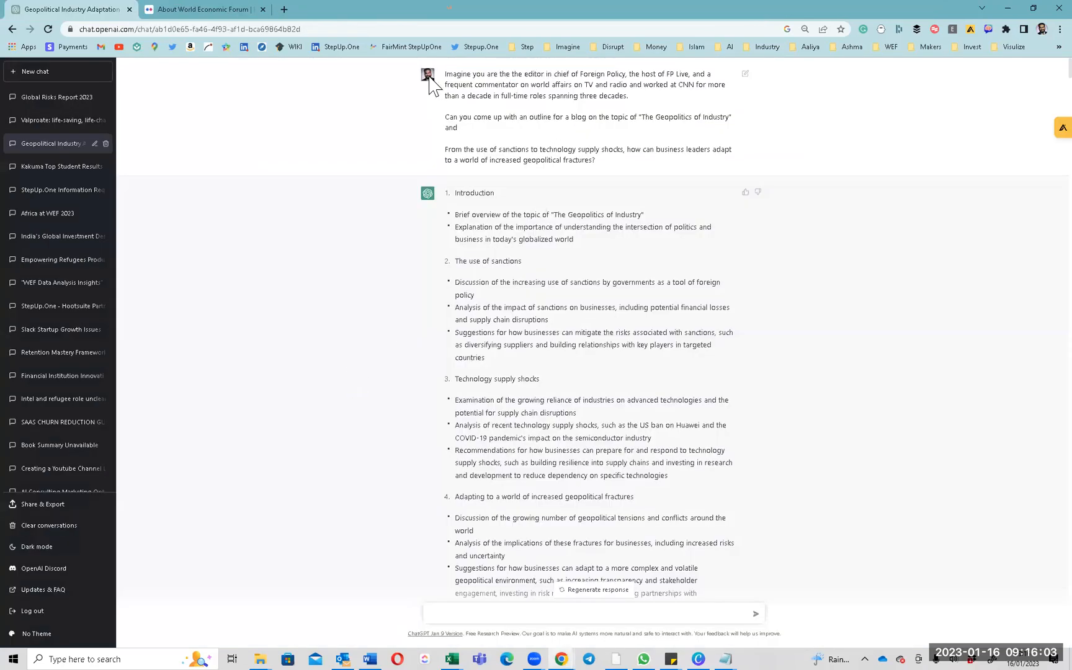
{"action": "left_click_drag", "start_coordinate": [449, 76], "coordinate": [682, 83]}
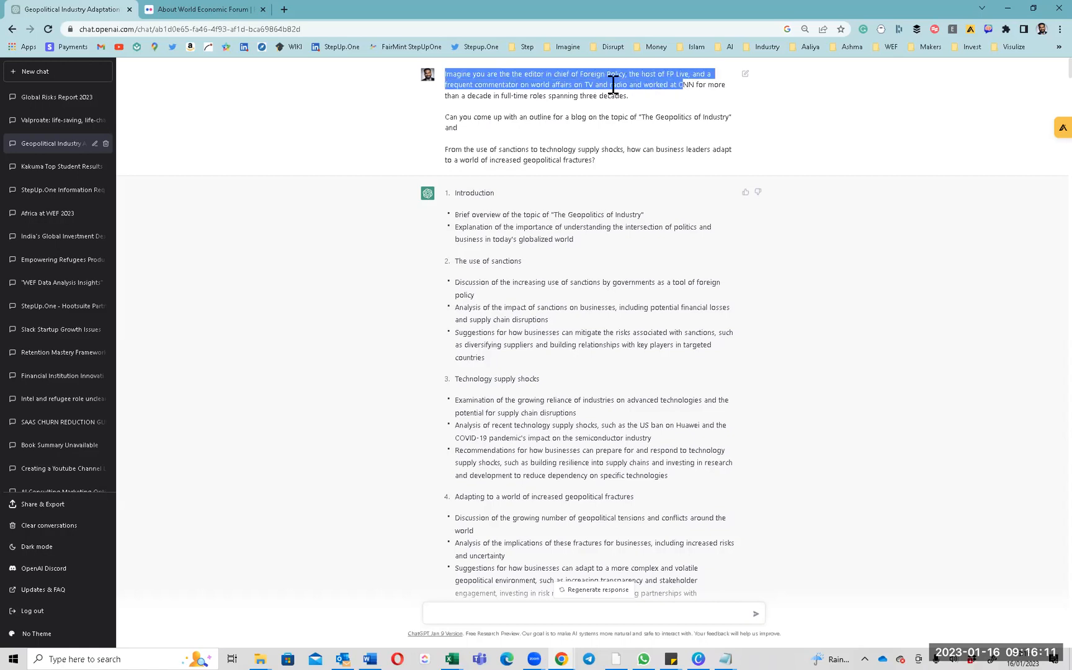
{"action": "left_click_drag", "start_coordinate": [613, 85], "coordinate": [609, 94]}
{"action": "left_click", "coordinate": [451, 123]}
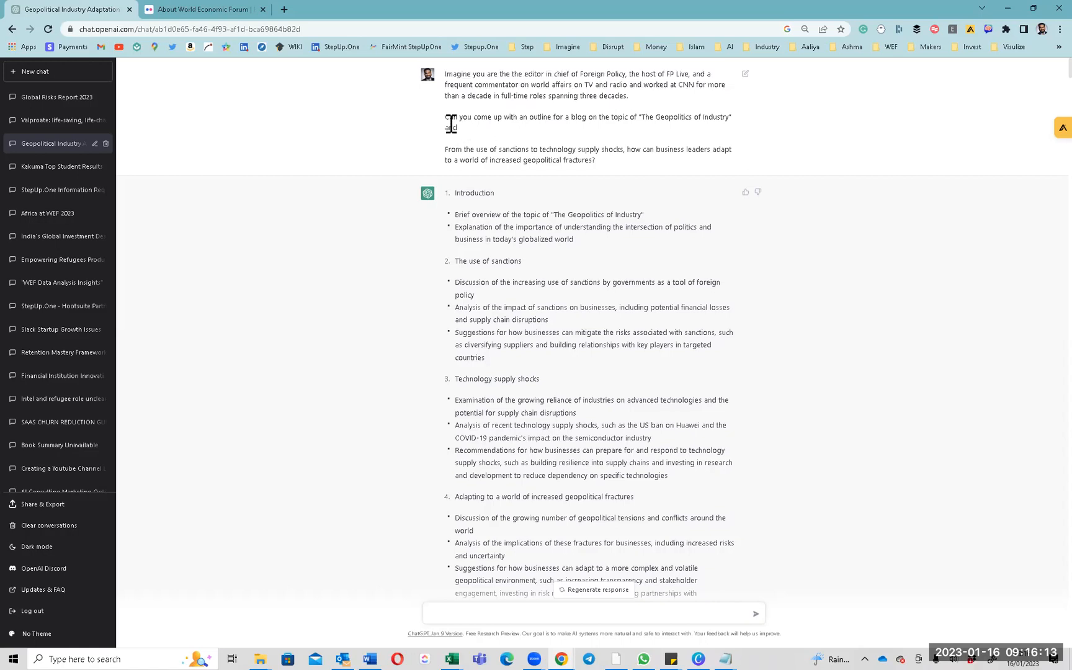
{"action": "left_click_drag", "start_coordinate": [459, 117], "coordinate": [742, 140]}
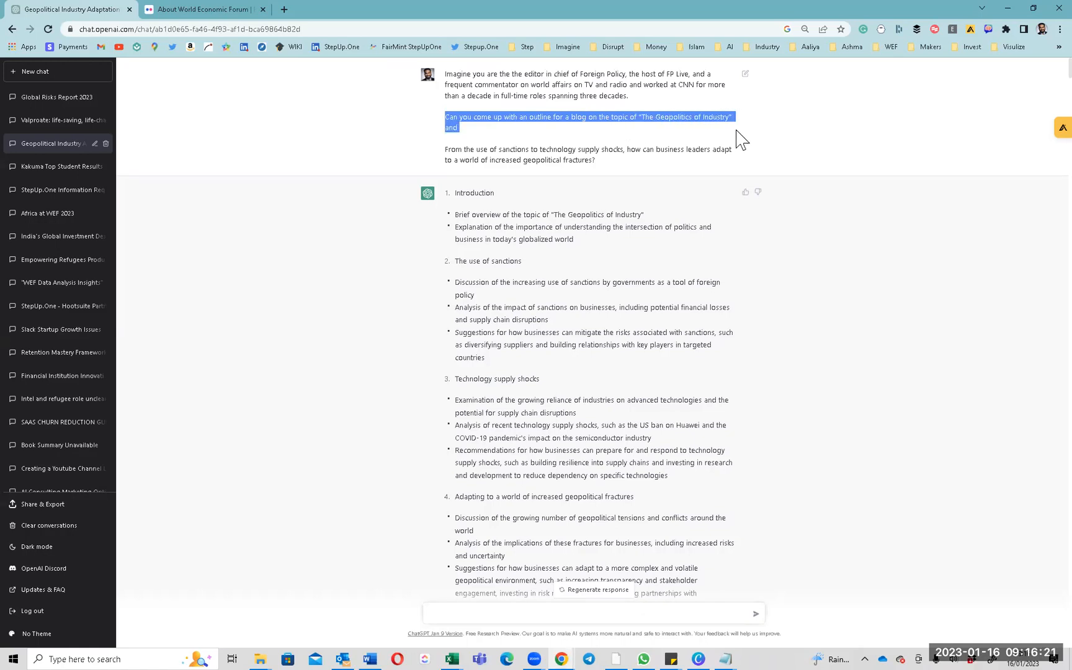
Select each of the three prompt paragraphs, then all three, and return to the WEF page.
{"action": "triple_click", "coordinate": [481, 159]}
{"action": "triple_click", "coordinate": [482, 159]}
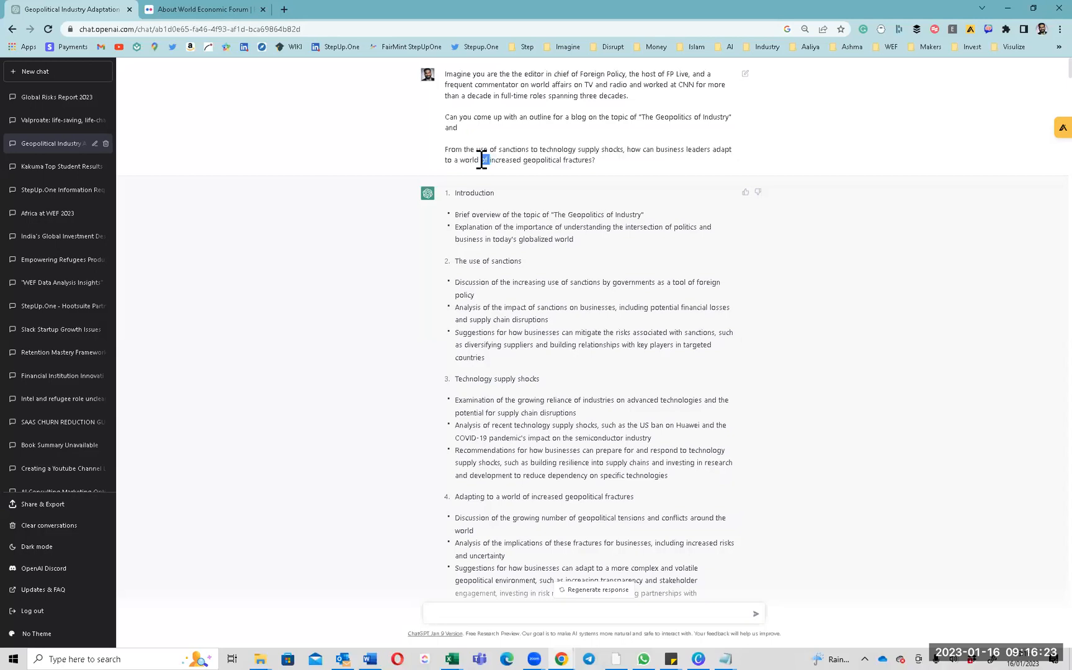
{"action": "triple_click", "coordinate": [463, 87]}
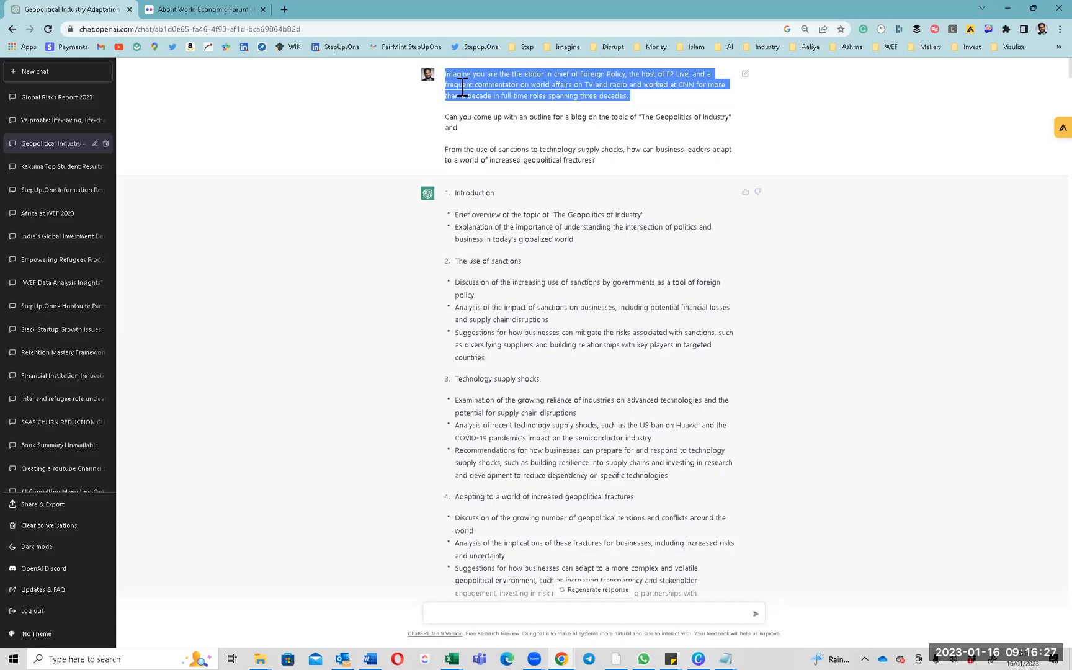
{"action": "triple_click", "coordinate": [459, 123]}
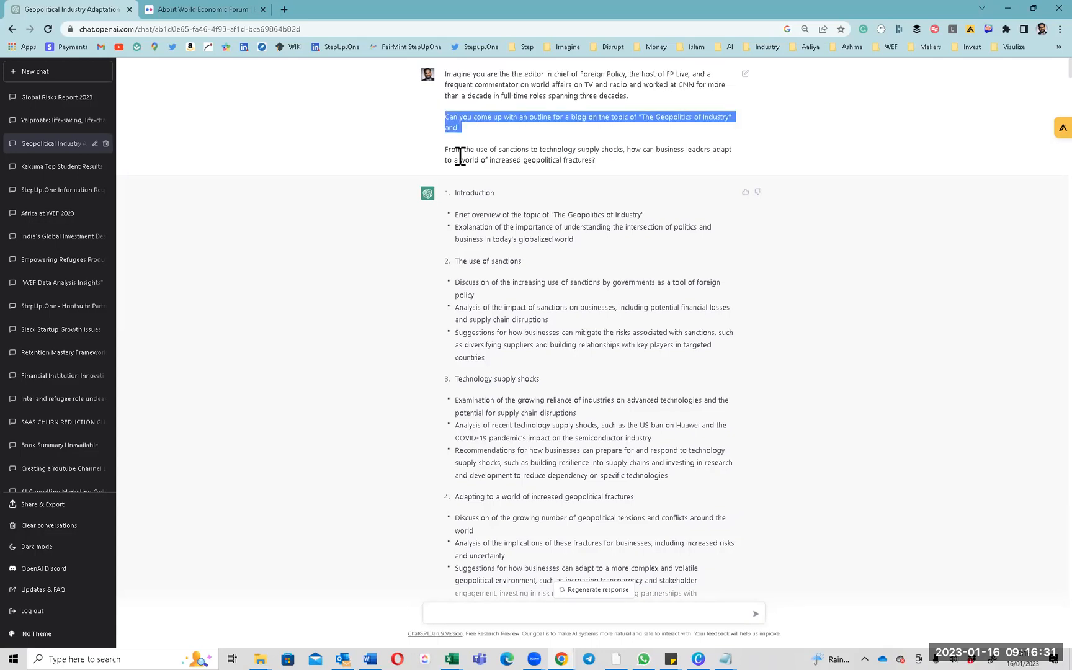
{"action": "triple_click", "coordinate": [460, 156]}
{"action": "triple_click", "coordinate": [461, 155]}
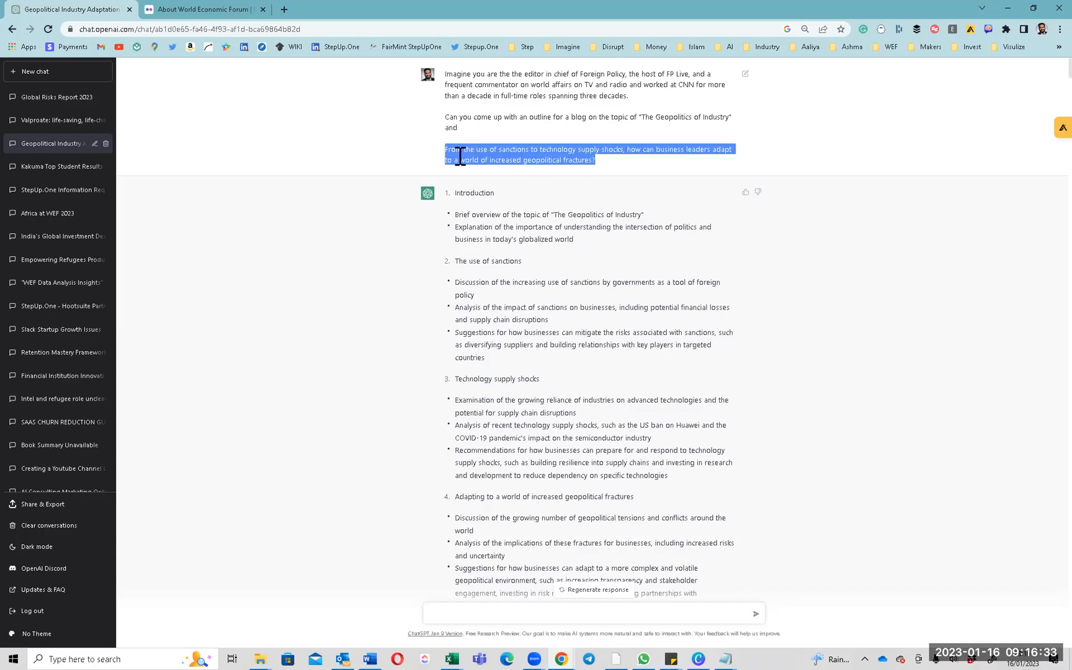
{"action": "left_click_drag", "start_coordinate": [475, 76], "coordinate": [558, 160]}
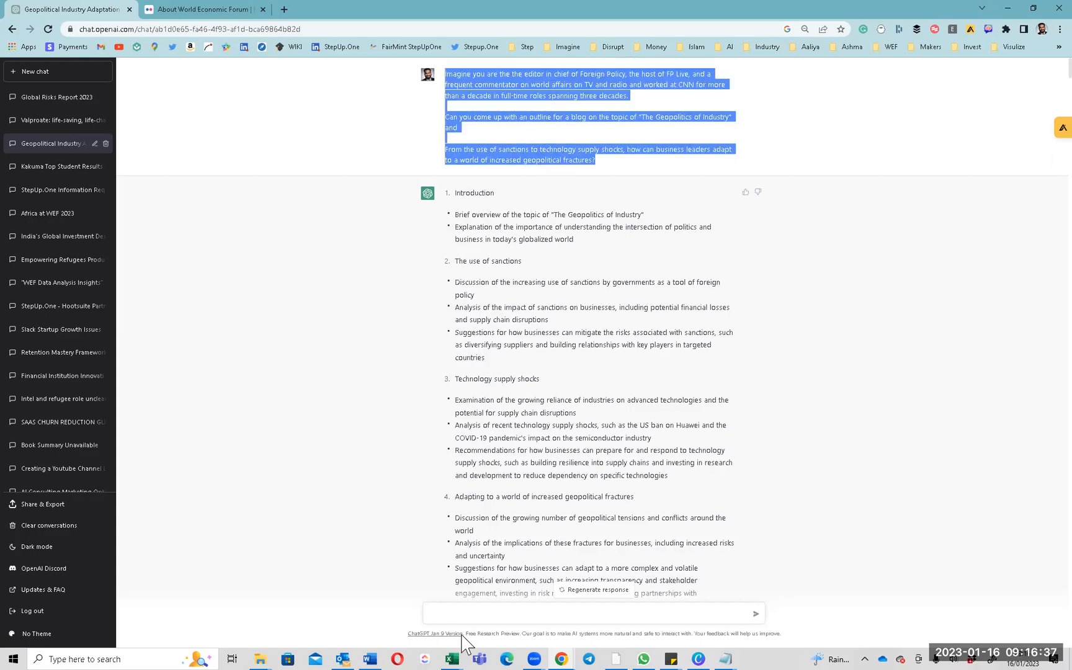
{"action": "key", "text": "alt+Tab"}
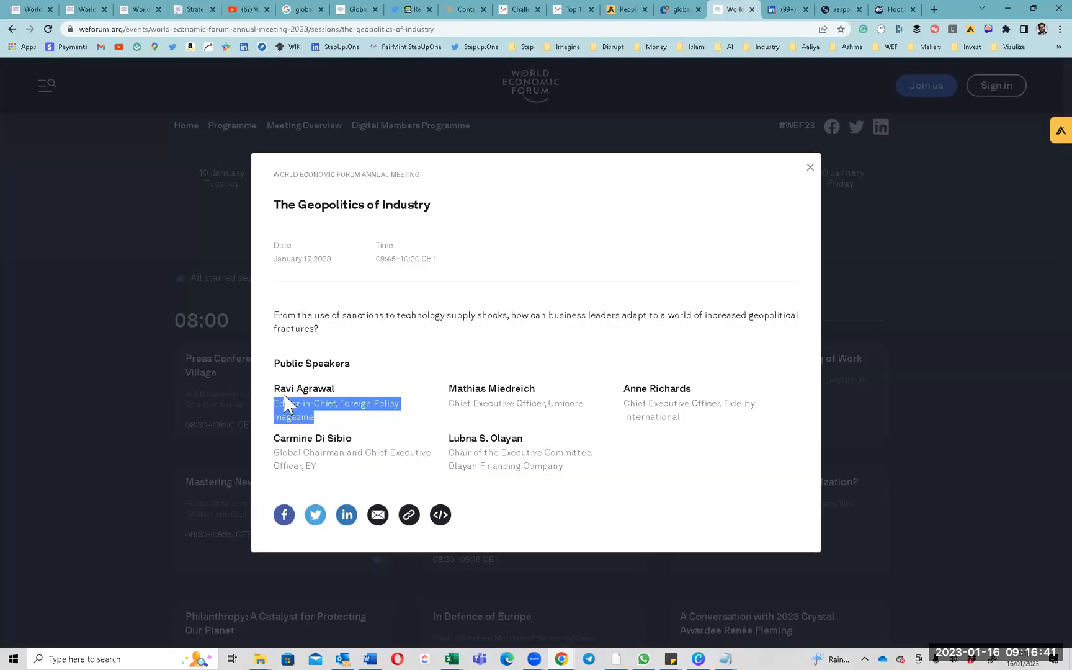
Select the session title, guiding question and first speaker's name, then return to ChatGPT.
{"action": "triple_click", "coordinate": [332, 209]}
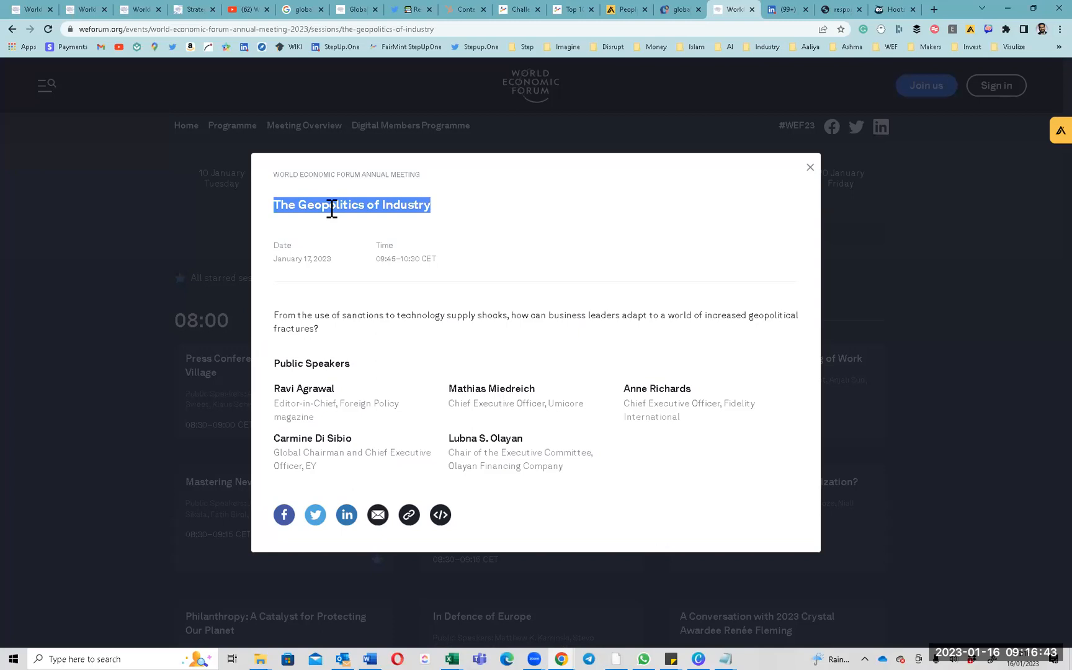
{"action": "triple_click", "coordinate": [298, 314]}
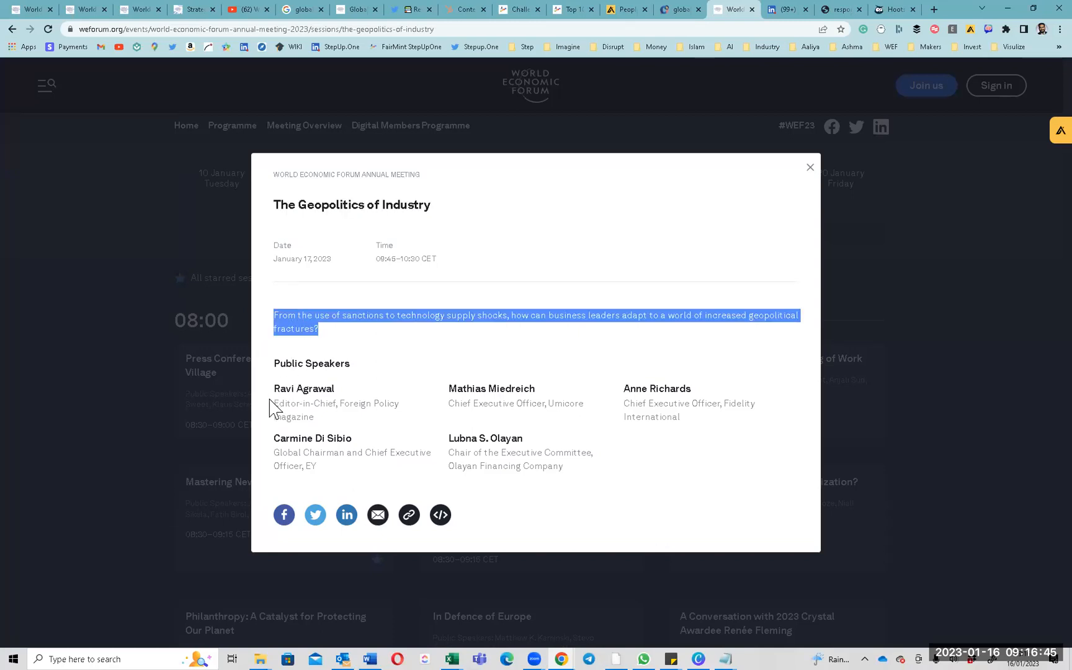
{"action": "left_click_drag", "start_coordinate": [271, 388], "coordinate": [342, 390]}
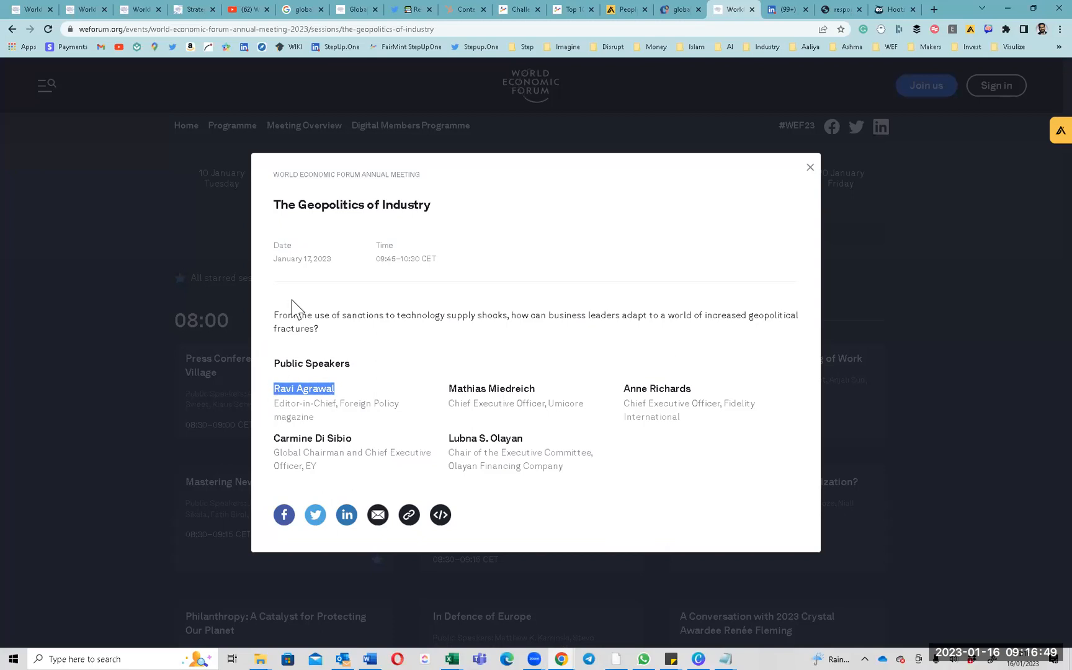
{"action": "key", "text": "alt+Tab"}
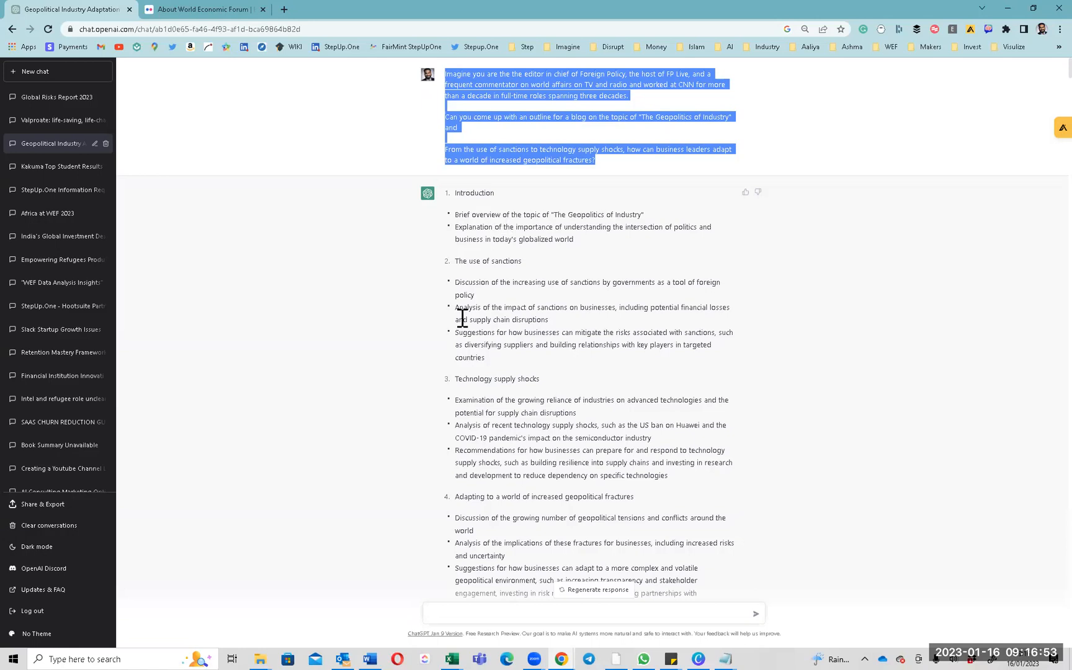
{"action": "left_click", "coordinate": [532, 143]}
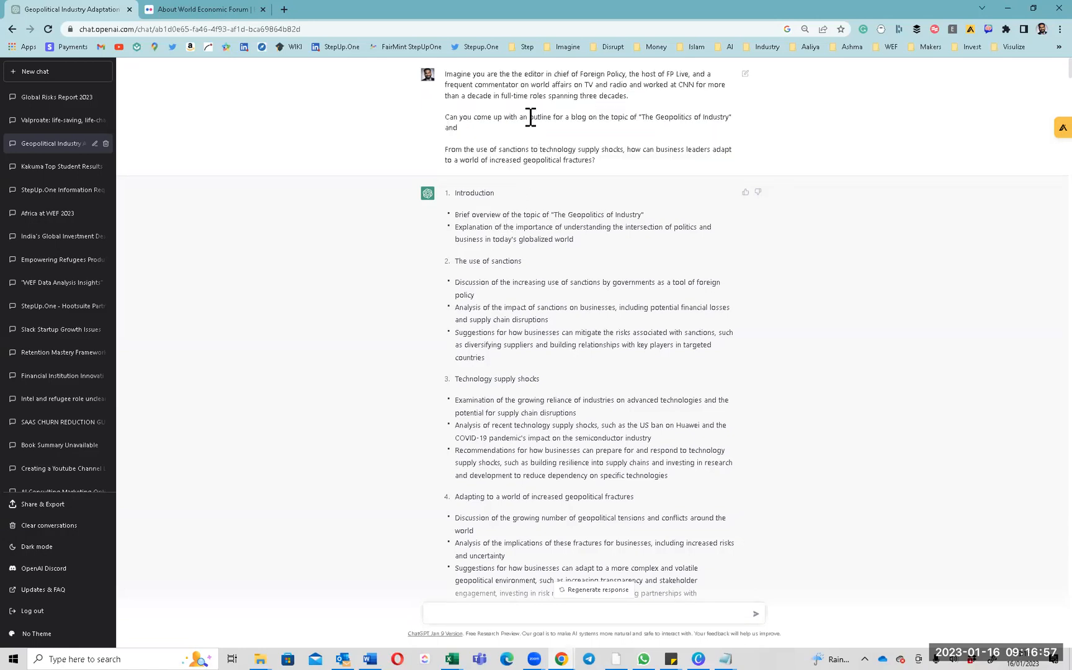
{"action": "left_click_drag", "start_coordinate": [530, 118], "coordinate": [586, 129]}
{"action": "double_click", "coordinate": [547, 88]}
{"action": "left_click", "coordinate": [547, 88]}
{"action": "triple_click", "coordinate": [543, 120]}
{"action": "scroll", "coordinate": [544, 121], "scroll_direction": "down", "scroll_amount": 2}
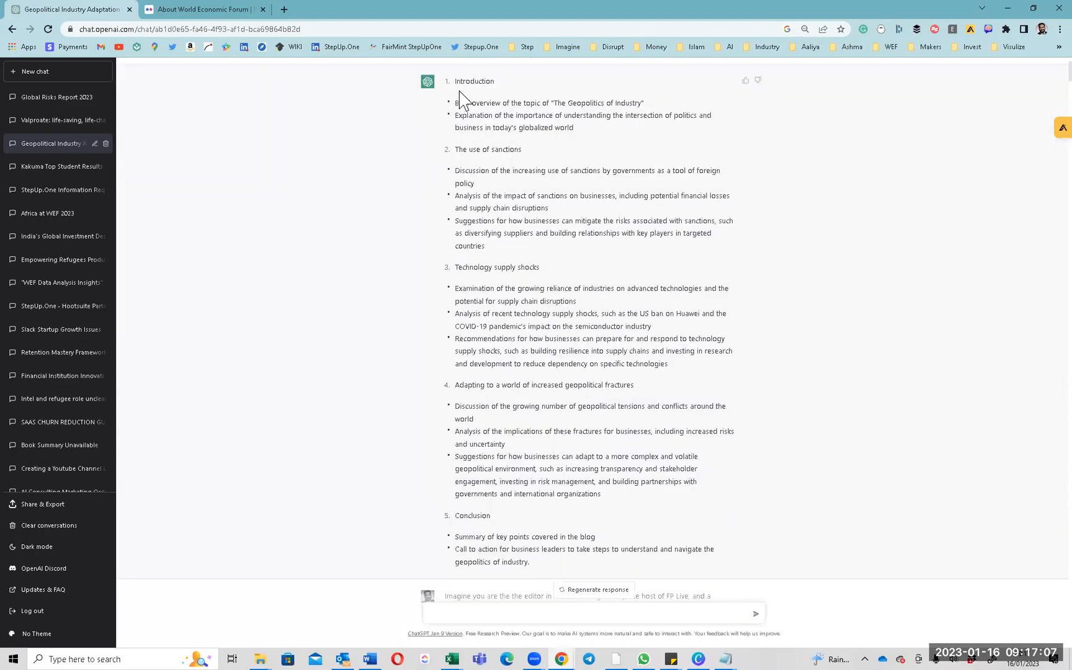
{"action": "left_click_drag", "start_coordinate": [456, 80], "coordinate": [501, 84]}
{"action": "triple_click", "coordinate": [503, 101]}
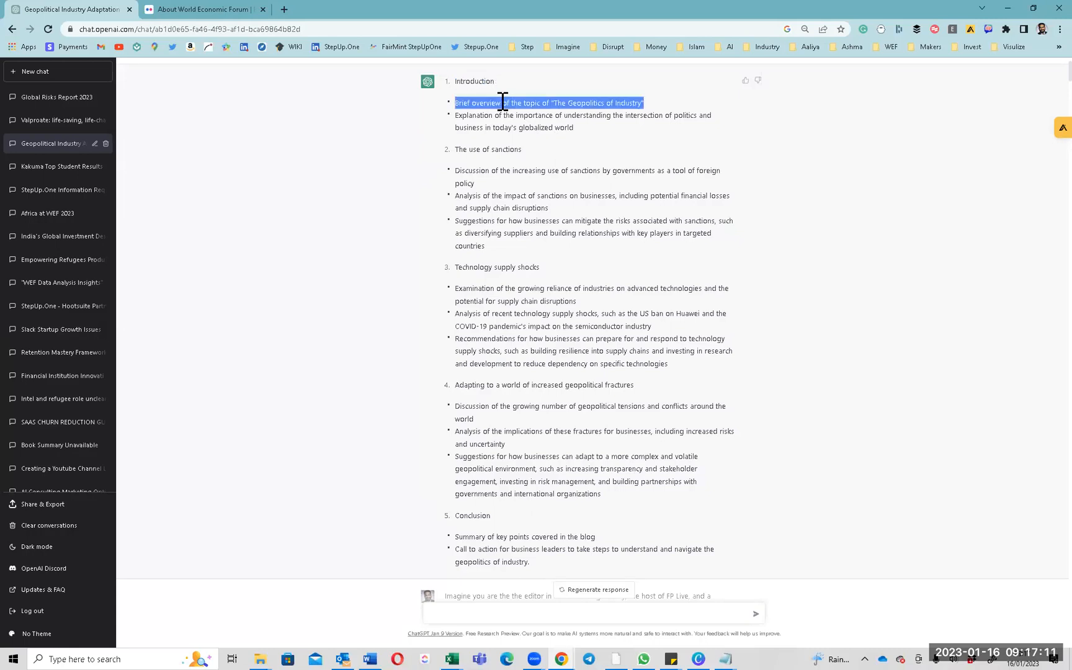
{"action": "triple_click", "coordinate": [500, 127]}
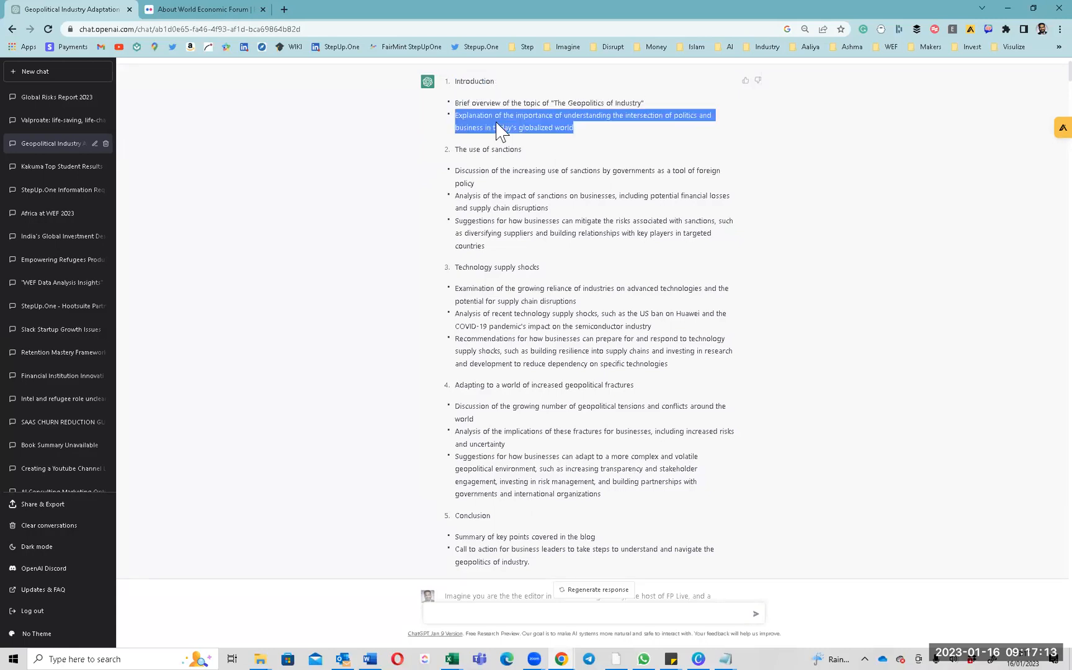
{"action": "triple_click", "coordinate": [488, 146]}
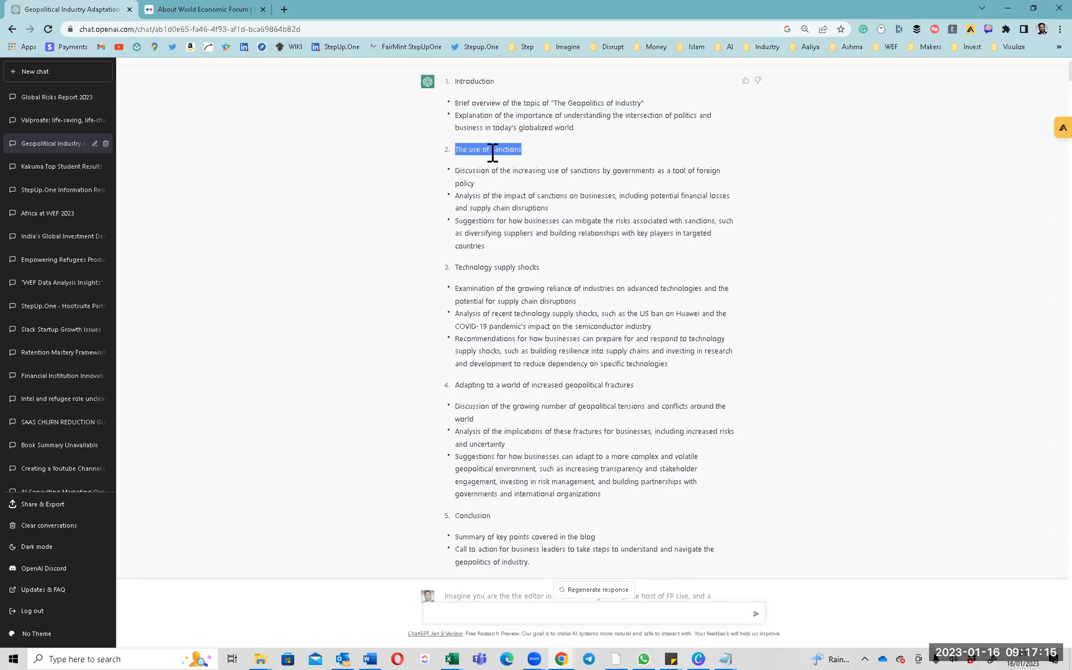
{"action": "triple_click", "coordinate": [477, 268]}
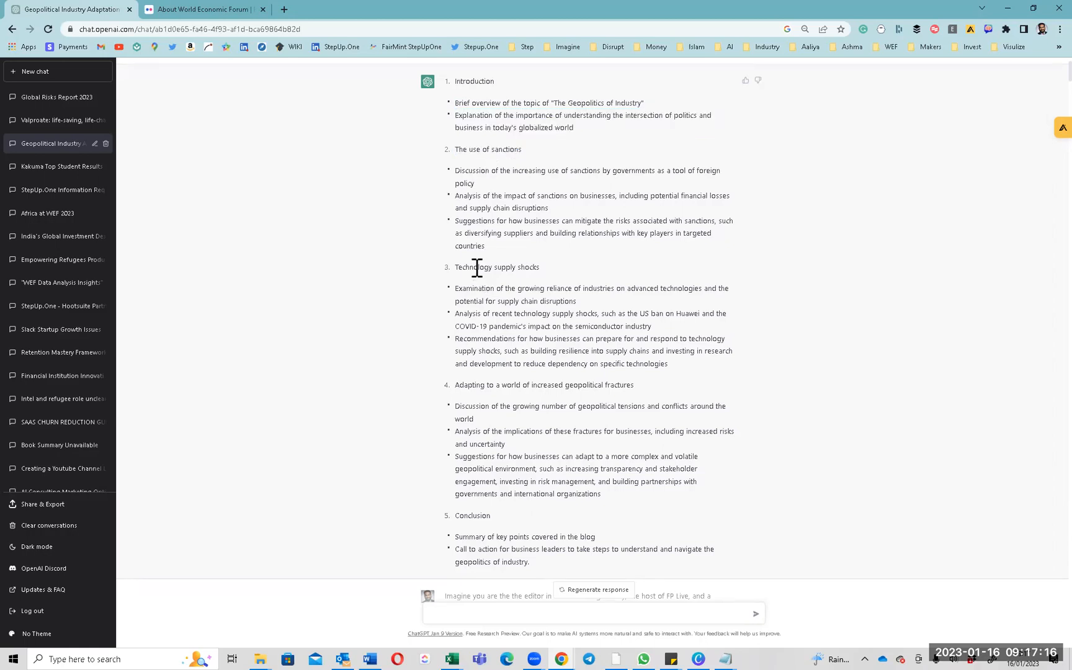
{"action": "triple_click", "coordinate": [476, 385]}
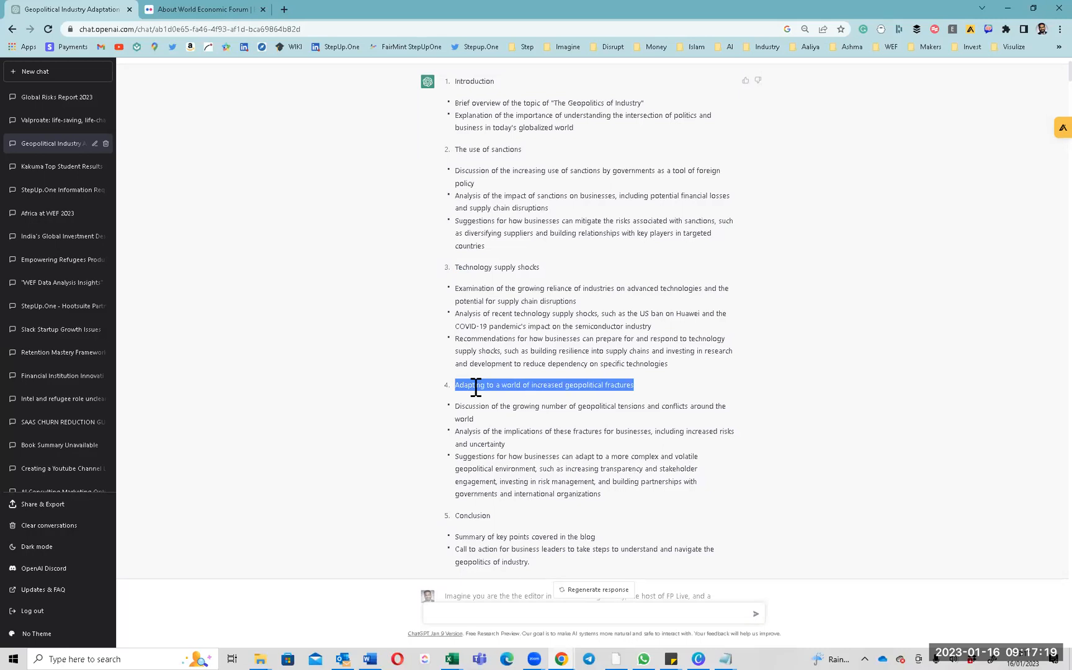
{"action": "scroll", "coordinate": [476, 387], "scroll_direction": "down", "scroll_amount": 2}
{"action": "triple_click", "coordinate": [475, 405]}
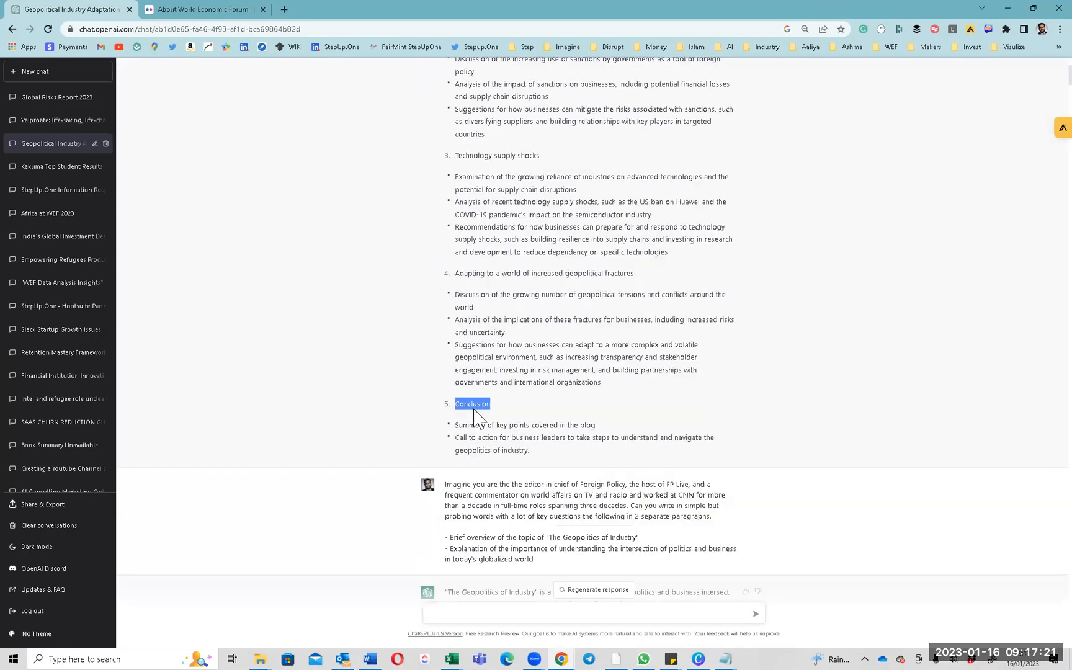
{"action": "left_click_drag", "start_coordinate": [528, 450], "coordinate": [448, 190]}
{"action": "scroll", "coordinate": [461, 383], "scroll_direction": "up", "scroll_amount": 3}
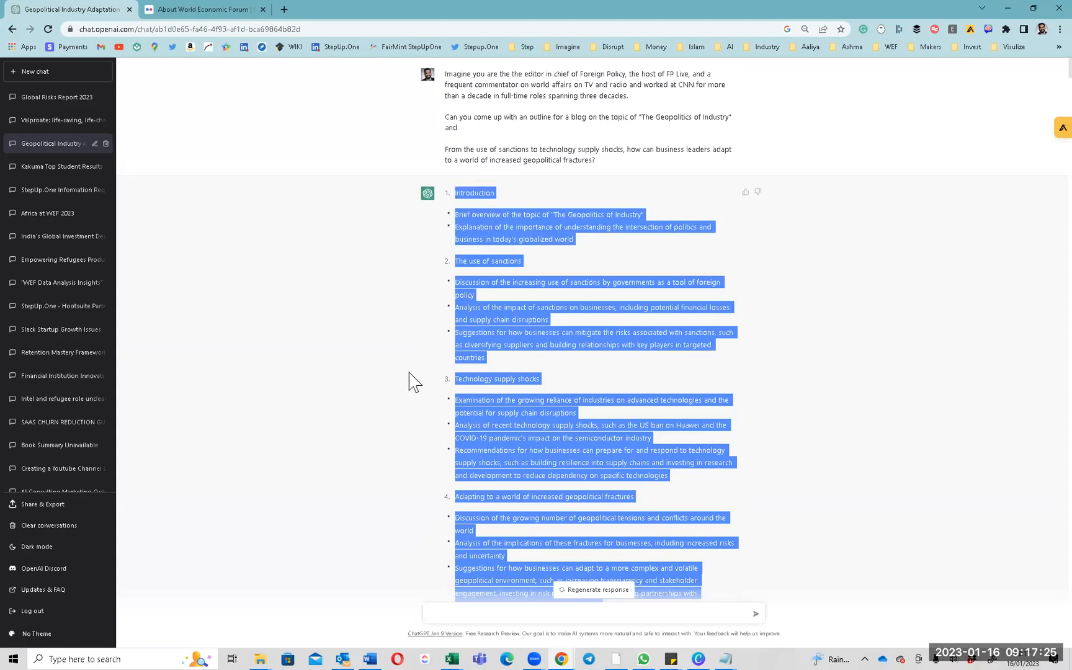
{"action": "scroll", "coordinate": [414, 382], "scroll_direction": "down", "scroll_amount": 1}
{"action": "scroll", "coordinate": [414, 382], "scroll_direction": "down", "scroll_amount": 1}
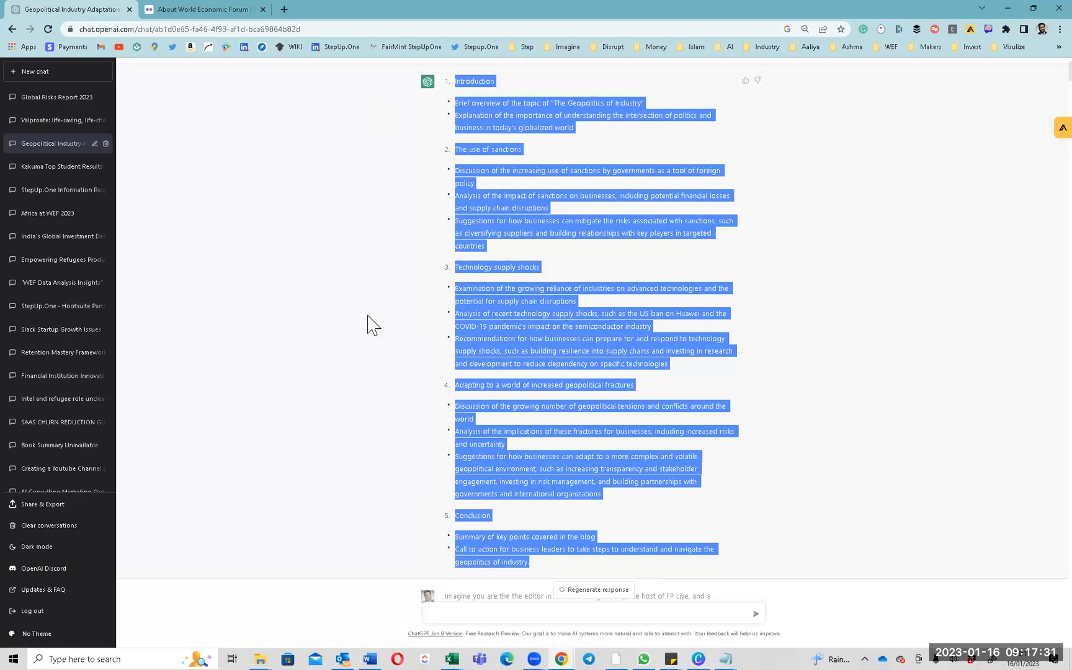
{"action": "left_click", "coordinate": [494, 122]}
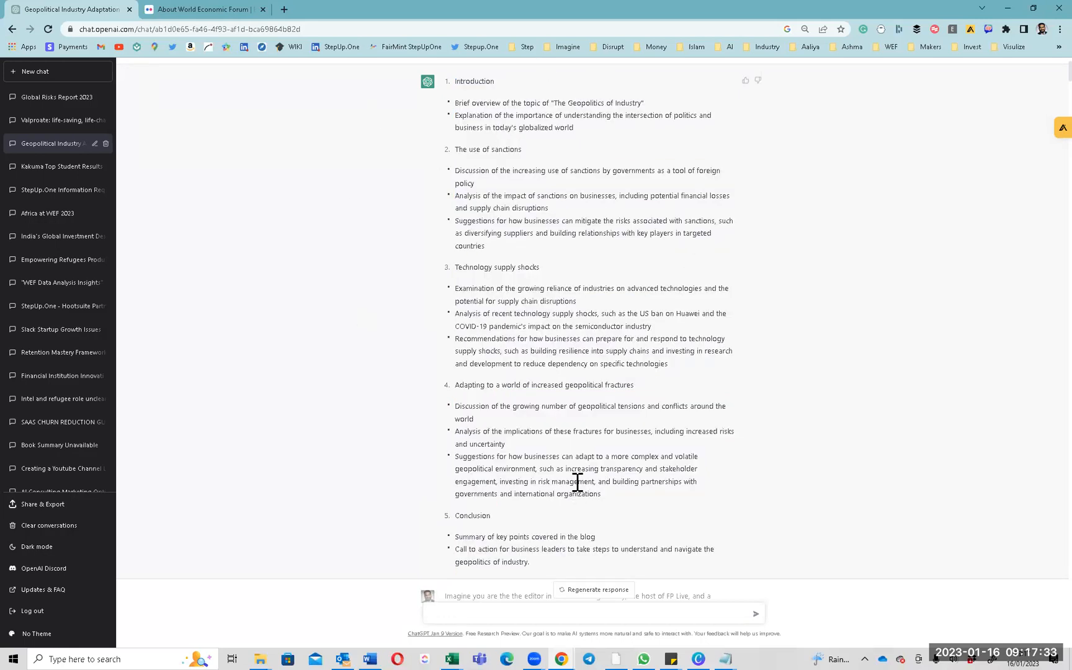
{"action": "scroll", "coordinate": [539, 438], "scroll_direction": "up", "scroll_amount": 1}
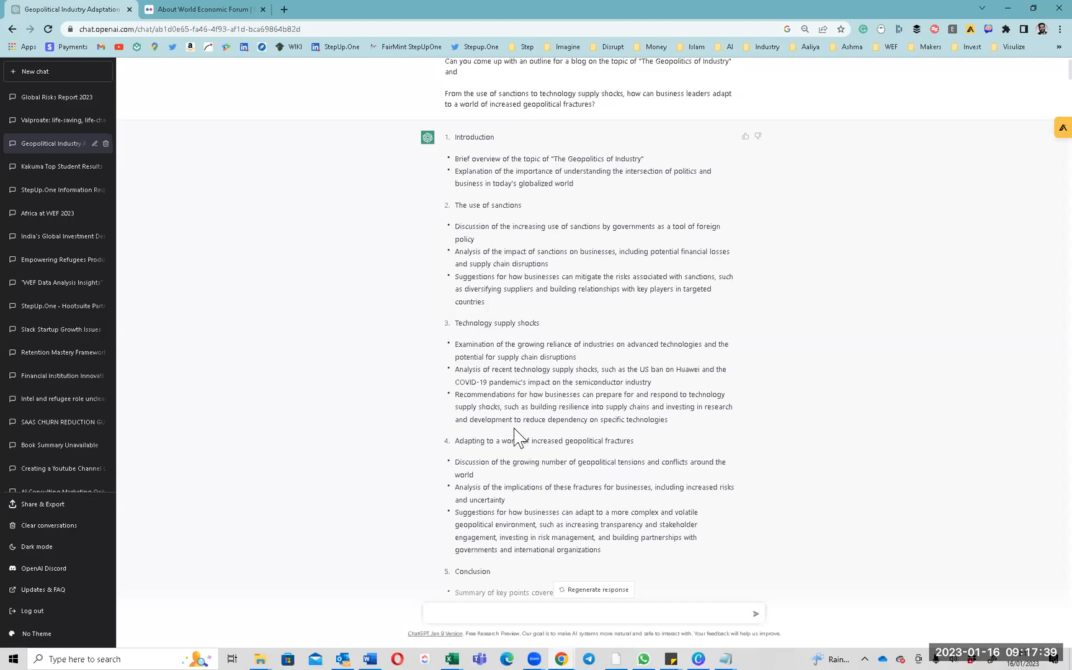
{"action": "left_click_drag", "start_coordinate": [458, 137], "coordinate": [653, 473]}
{"action": "scroll", "coordinate": [752, 412], "scroll_direction": "down", "scroll_amount": 3}
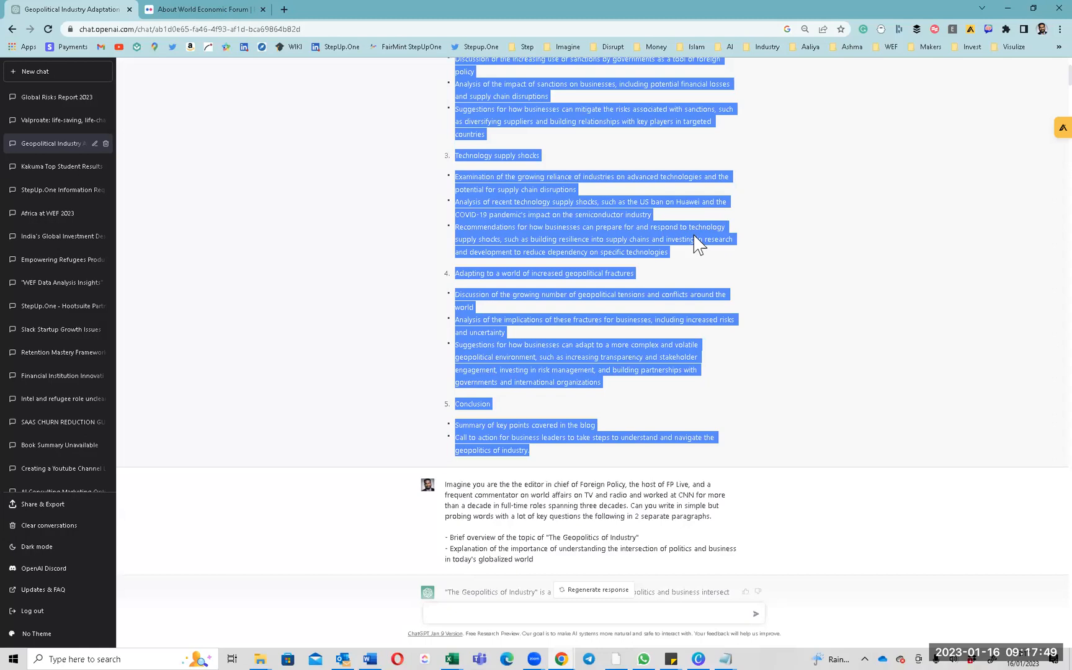
{"action": "scroll", "coordinate": [698, 244], "scroll_direction": "up", "scroll_amount": 4}
{"action": "triple_click", "coordinate": [556, 160]}
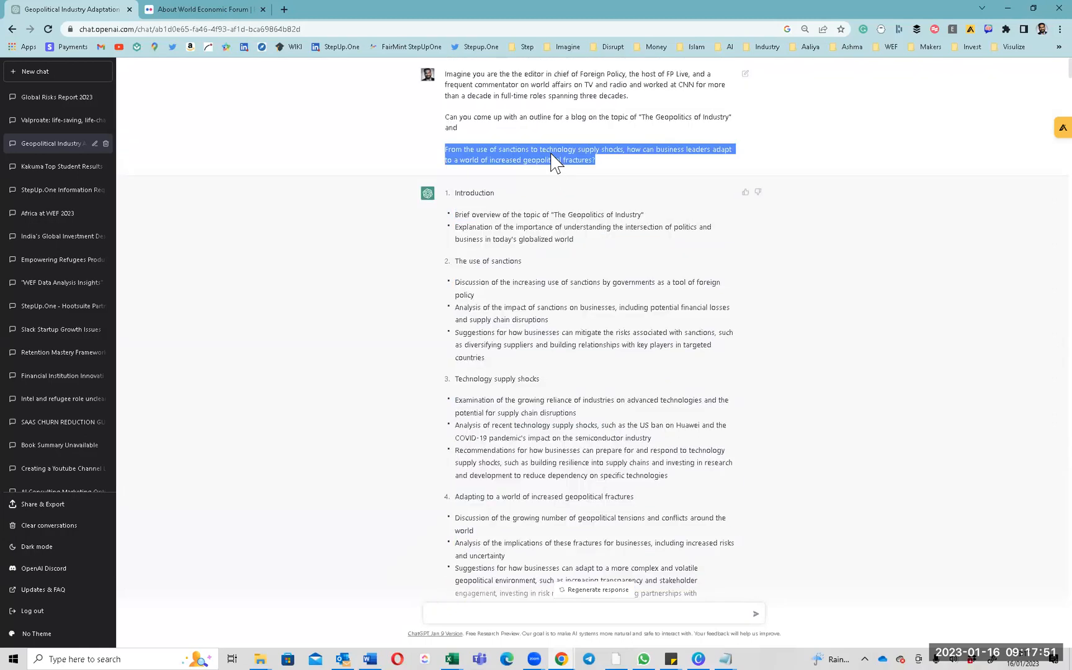
{"action": "triple_click", "coordinate": [529, 230]}
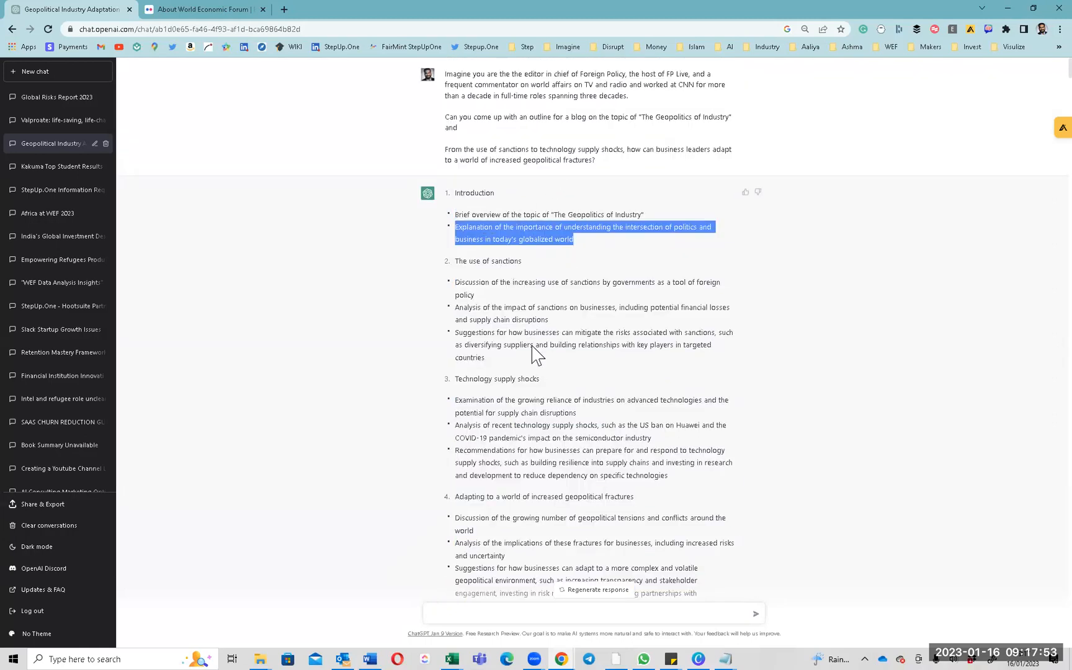
{"action": "scroll", "coordinate": [546, 397], "scroll_direction": "down", "scroll_amount": 3}
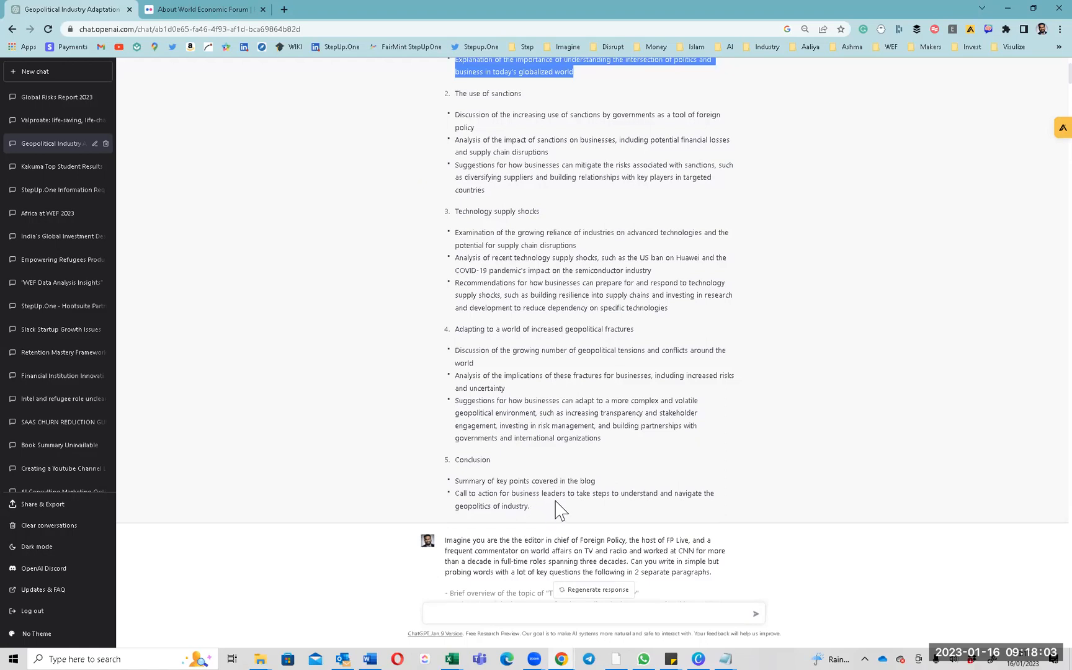
{"action": "scroll", "coordinate": [556, 460], "scroll_direction": "down", "scroll_amount": 3}
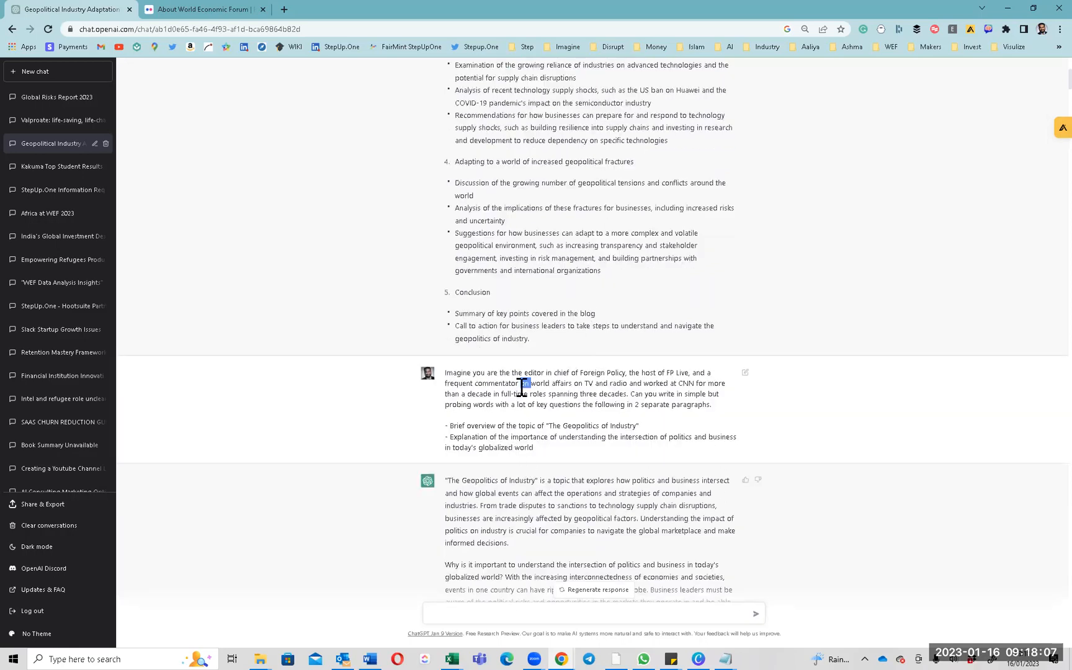
{"action": "triple_click", "coordinate": [522, 385]}
{"action": "triple_click", "coordinate": [510, 426]}
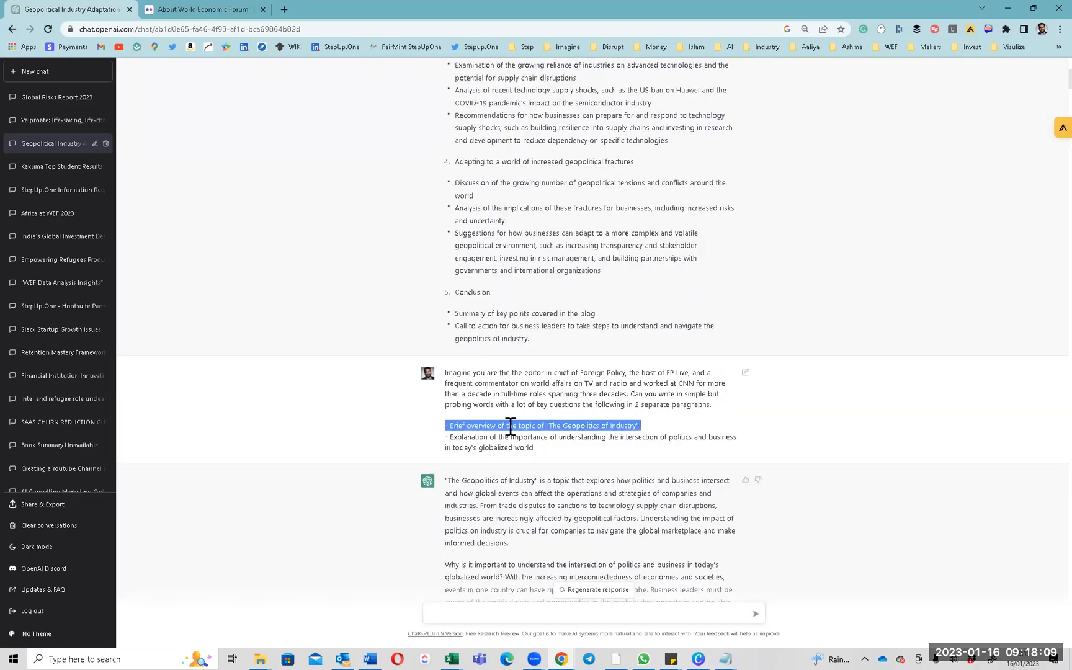
{"action": "scroll", "coordinate": [547, 239], "scroll_direction": "up", "scroll_amount": 3}
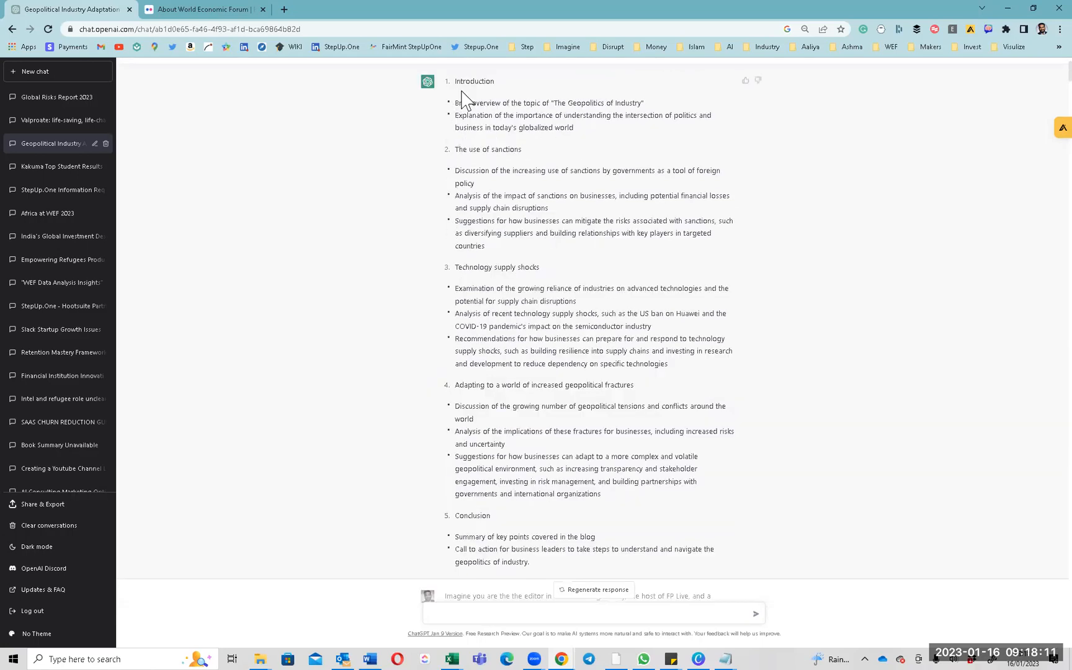
{"action": "left_click_drag", "start_coordinate": [457, 80], "coordinate": [592, 142]}
{"action": "scroll", "coordinate": [527, 175], "scroll_direction": "down", "scroll_amount": 5}
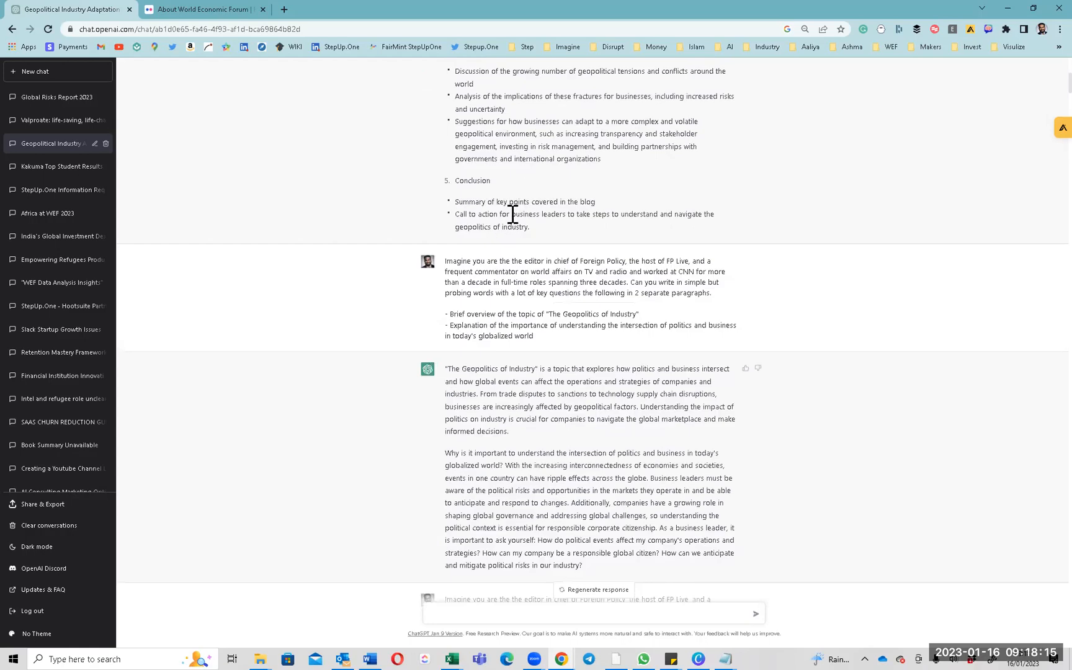
{"action": "triple_click", "coordinate": [490, 273]}
{"action": "left_click", "coordinate": [489, 265]}
{"action": "left_click_drag", "start_coordinate": [469, 273], "coordinate": [551, 269]}
{"action": "left_click", "coordinate": [476, 293]}
{"action": "left_click_drag", "start_coordinate": [475, 292], "coordinate": [731, 300]}
{"action": "triple_click", "coordinate": [494, 314]}
{"action": "left_click_drag", "start_coordinate": [494, 315], "coordinate": [500, 340]}
{"action": "left_click", "coordinate": [489, 375]}
{"action": "triple_click", "coordinate": [488, 375]}
{"action": "scroll", "coordinate": [485, 375], "scroll_direction": "down", "scroll_amount": 2}
{"action": "triple_click", "coordinate": [484, 376]}
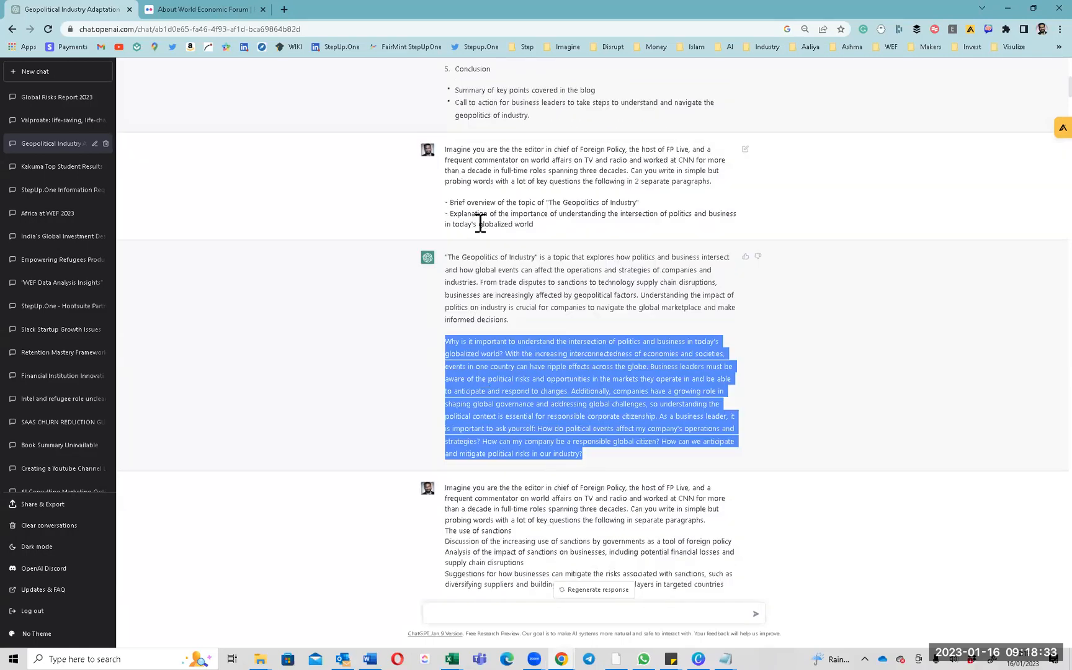
{"action": "triple_click", "coordinate": [516, 281]}
{"action": "left_click_drag", "start_coordinate": [517, 282], "coordinate": [527, 370]}
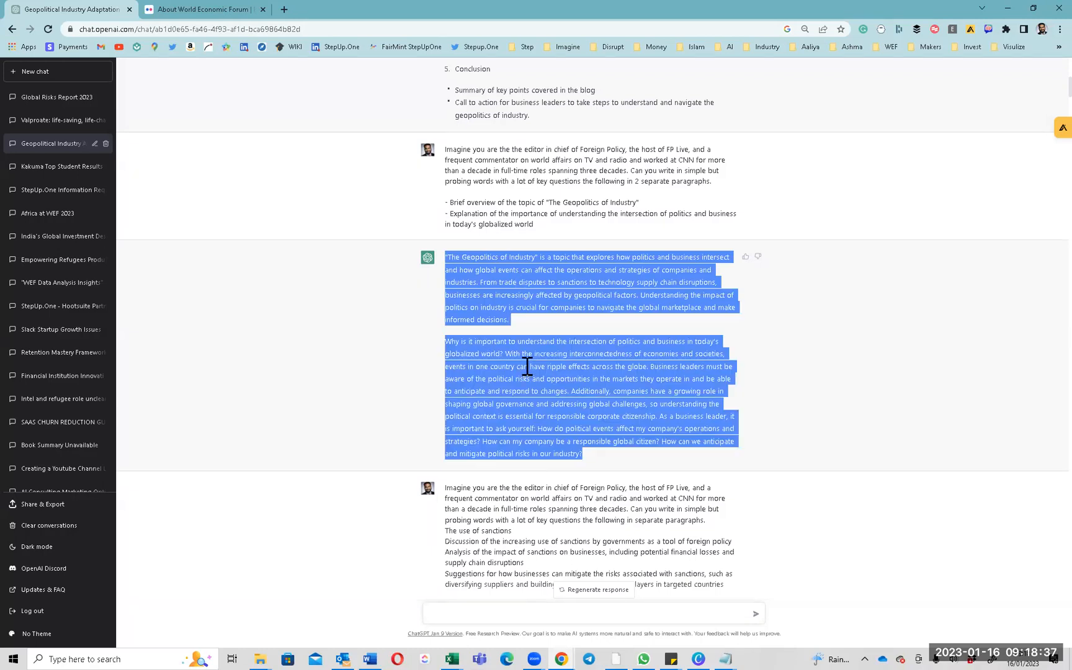
{"action": "scroll", "coordinate": [527, 366], "scroll_direction": "up", "scroll_amount": 8}
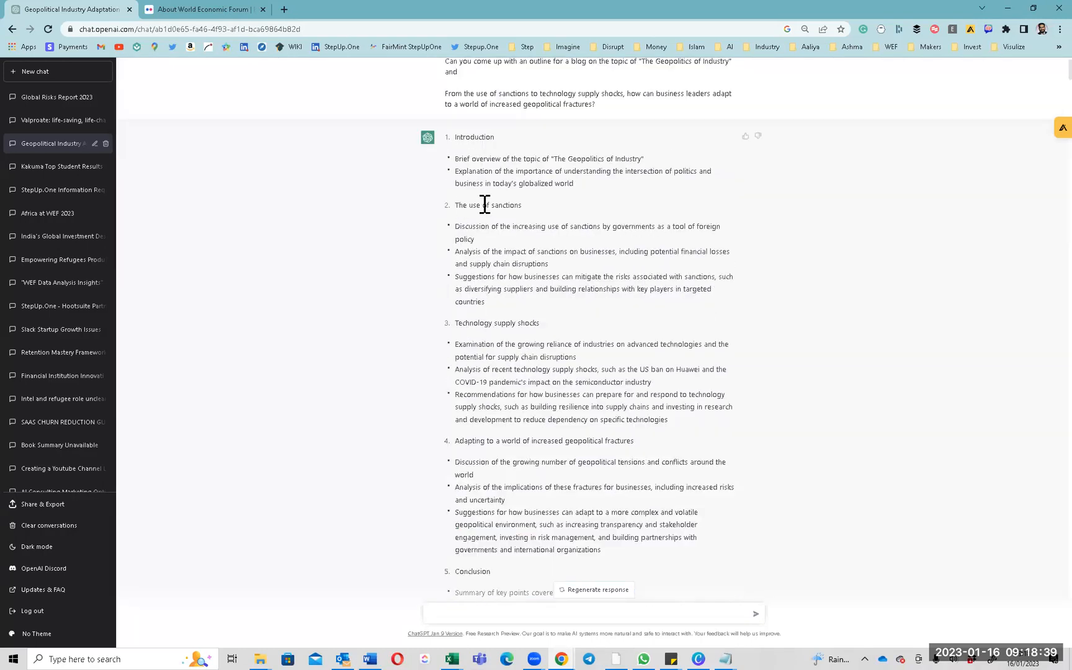
{"action": "left_click_drag", "start_coordinate": [484, 205], "coordinate": [507, 307]}
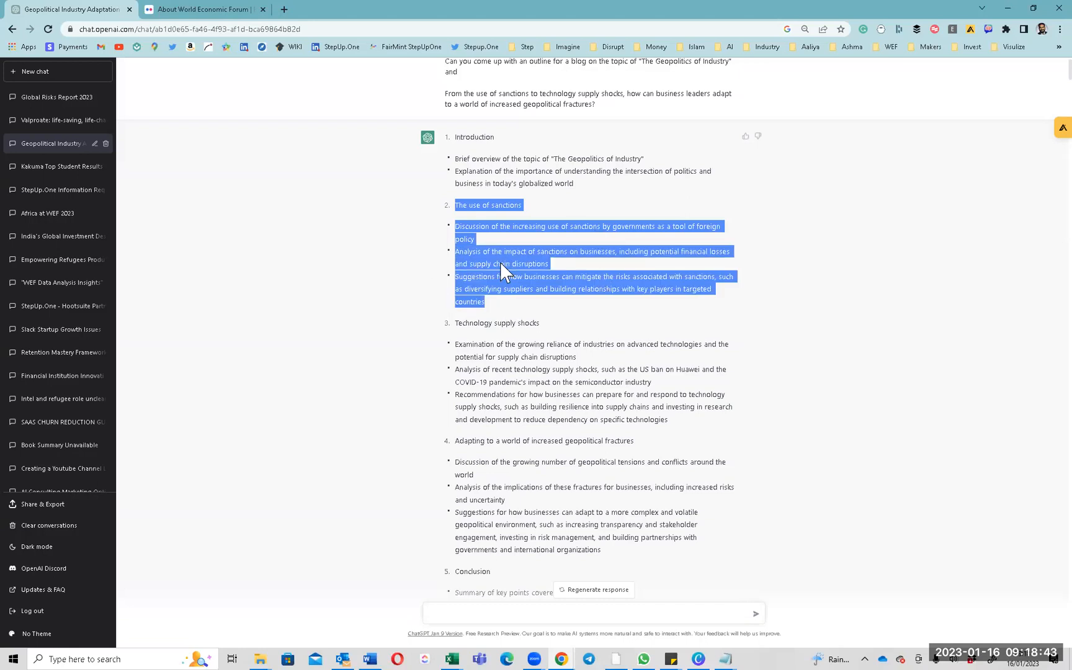
{"action": "scroll", "coordinate": [500, 263], "scroll_direction": "down", "scroll_amount": 2}
{"action": "left_click_drag", "start_coordinate": [483, 209], "coordinate": [513, 312]}
{"action": "scroll", "coordinate": [513, 310], "scroll_direction": "down", "scroll_amount": 1}
{"action": "scroll", "coordinate": [513, 310], "scroll_direction": "down", "scroll_amount": 1}
{"action": "left_click_drag", "start_coordinate": [486, 217], "coordinate": [483, 312]}
{"action": "scroll", "coordinate": [483, 312], "scroll_direction": "down", "scroll_amount": 2}
{"action": "left_click_drag", "start_coordinate": [477, 235], "coordinate": [528, 303]}
{"action": "scroll", "coordinate": [527, 294], "scroll_direction": "up", "scroll_amount": 7}
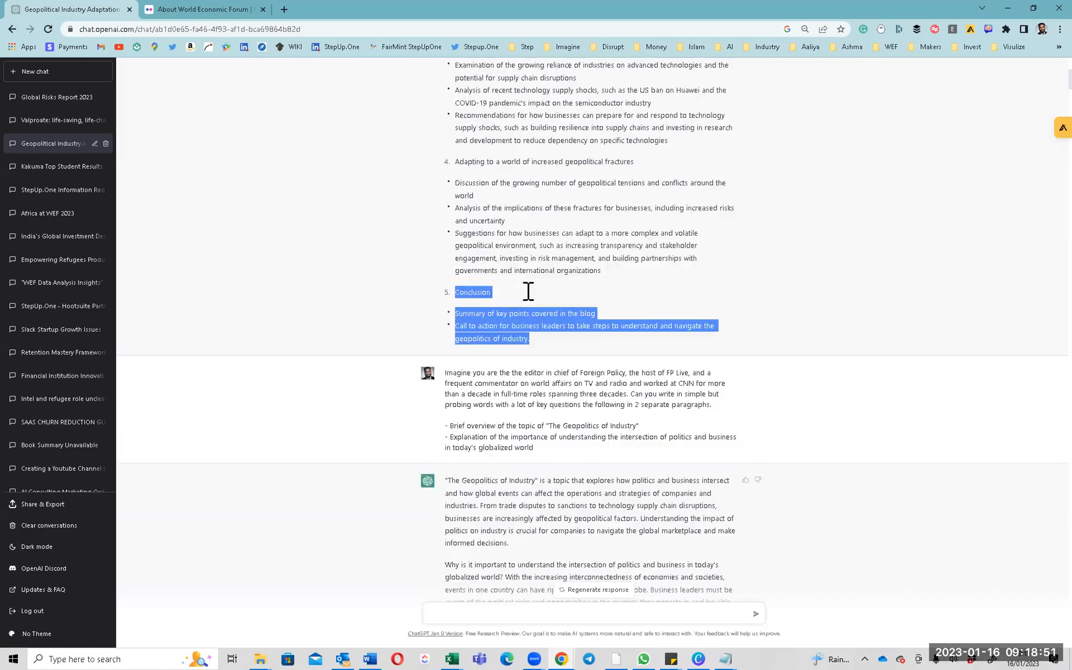
{"action": "left_click_drag", "start_coordinate": [455, 193], "coordinate": [595, 247]}
Scroll down through ChatGPT's generated blog sections.
{"action": "scroll", "coordinate": [515, 359], "scroll_direction": "down", "scroll_amount": 7}
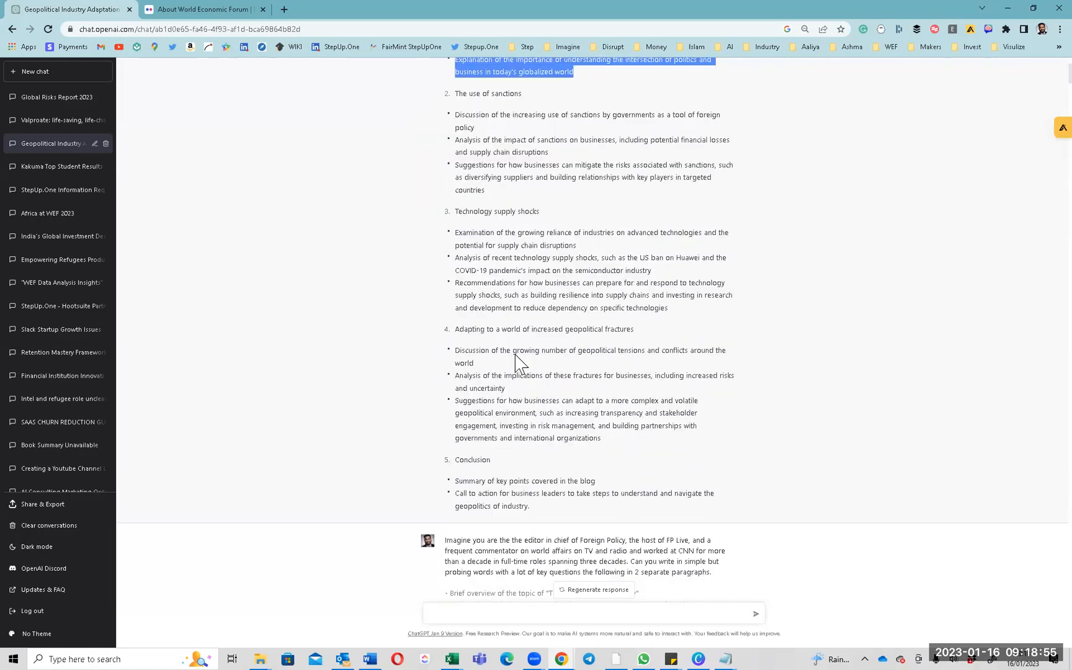
{"action": "scroll", "coordinate": [506, 359], "scroll_direction": "down", "scroll_amount": 10}
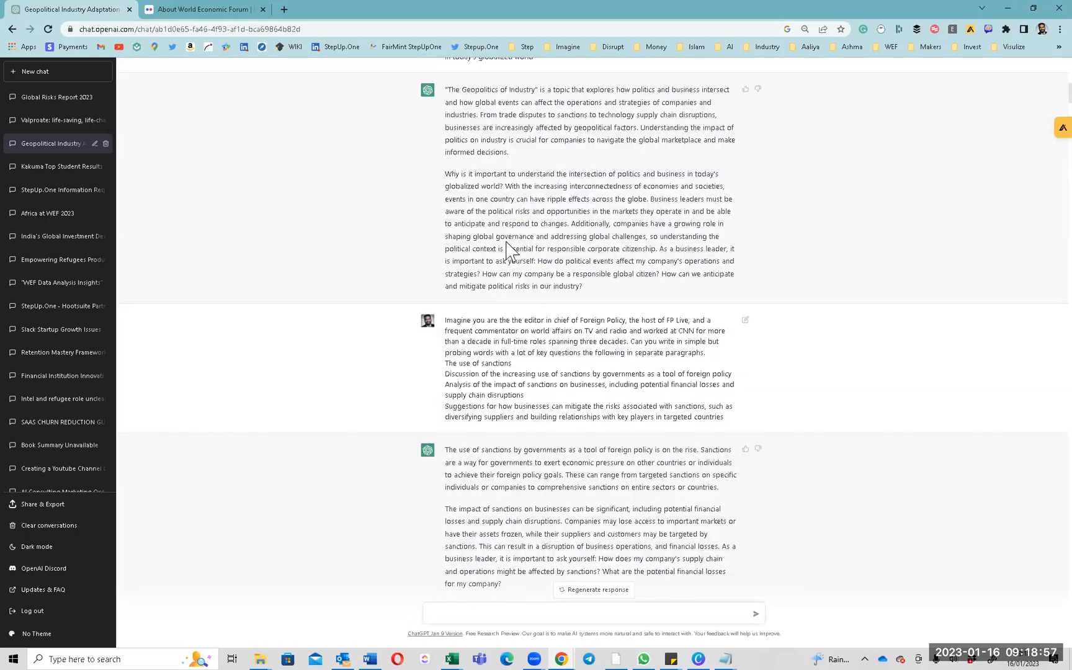
{"action": "scroll", "coordinate": [506, 371], "scroll_direction": "down", "scroll_amount": 5}
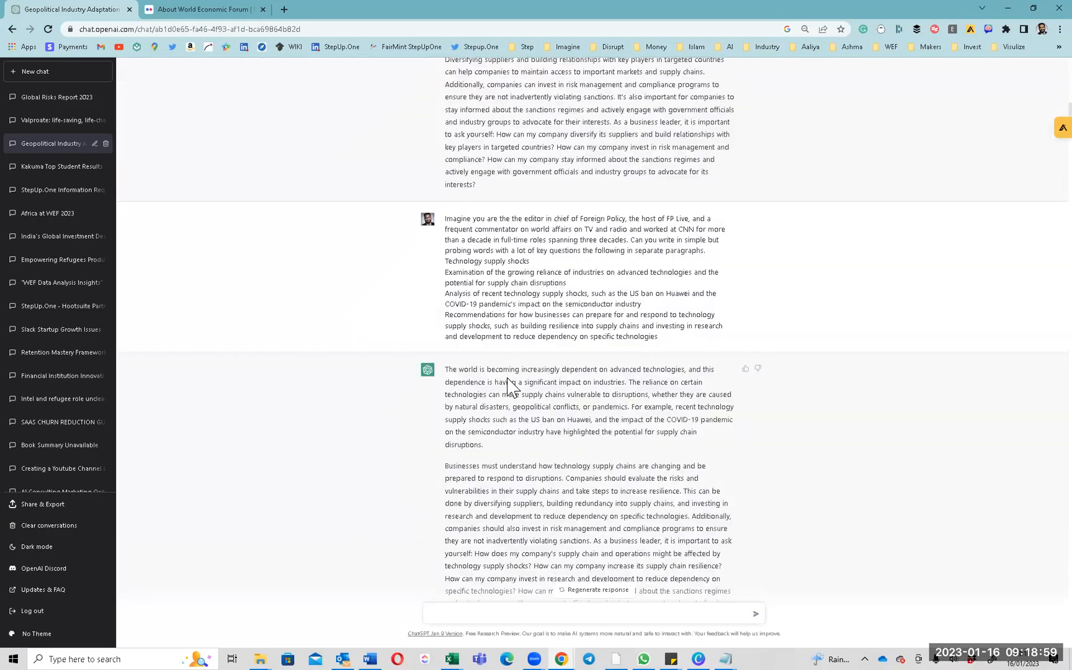
{"action": "scroll", "coordinate": [515, 385], "scroll_direction": "down", "scroll_amount": 5}
{"action": "scroll", "coordinate": [515, 390], "scroll_direction": "down", "scroll_amount": 4}
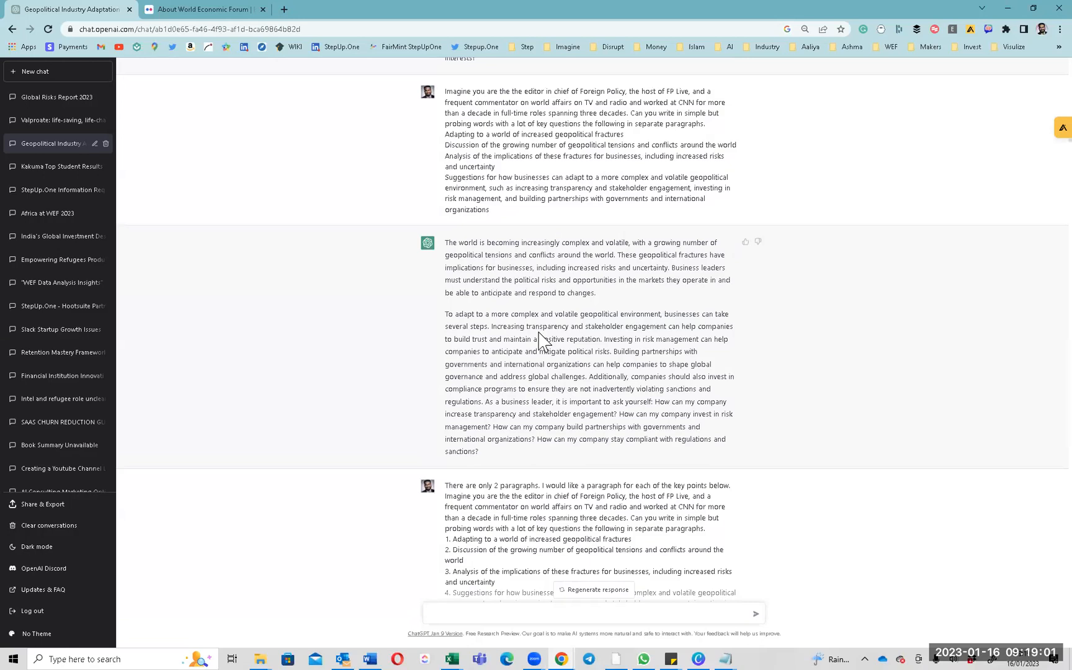
{"action": "scroll", "coordinate": [540, 340], "scroll_direction": "down", "scroll_amount": 5}
{"action": "scroll", "coordinate": [543, 337], "scroll_direction": "down", "scroll_amount": 3}
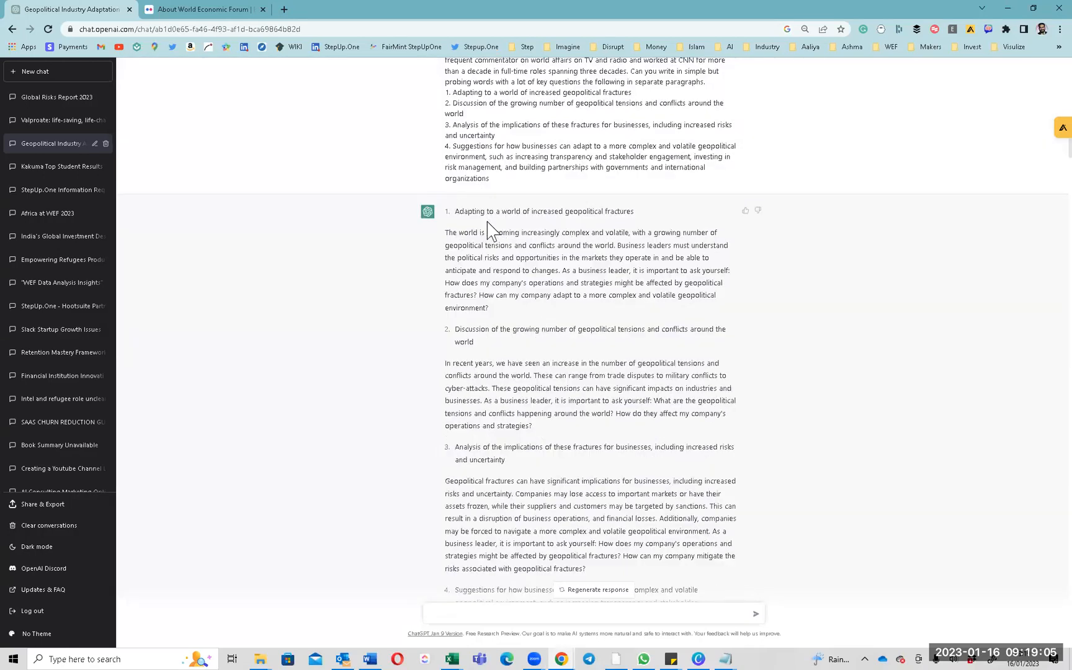
{"action": "scroll", "coordinate": [490, 231], "scroll_direction": "down", "scroll_amount": 10}
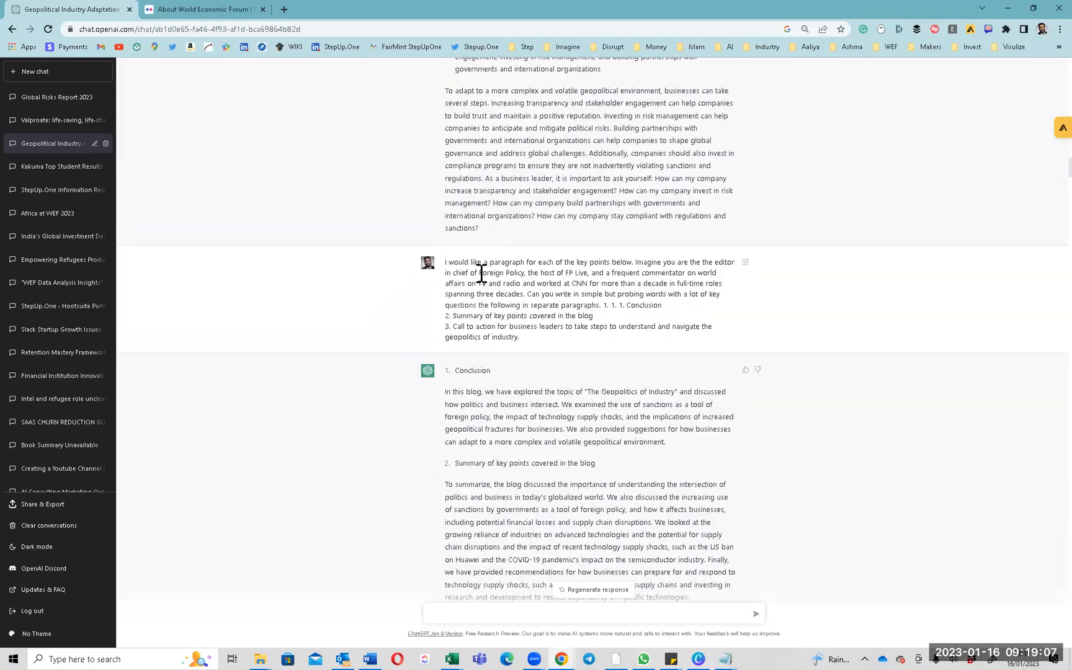
Select the Conclusion prompt's first paragraph, review the replies, then switch to the WEF session.
{"action": "triple_click", "coordinate": [478, 273]}
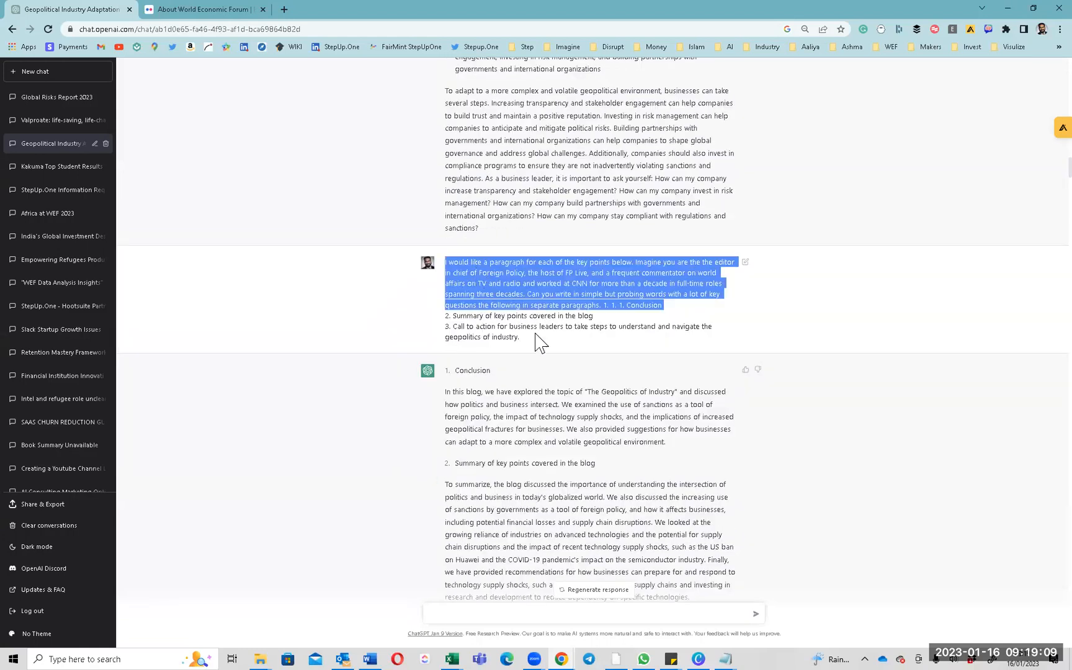
{"action": "scroll", "coordinate": [538, 338], "scroll_direction": "down", "scroll_amount": 7}
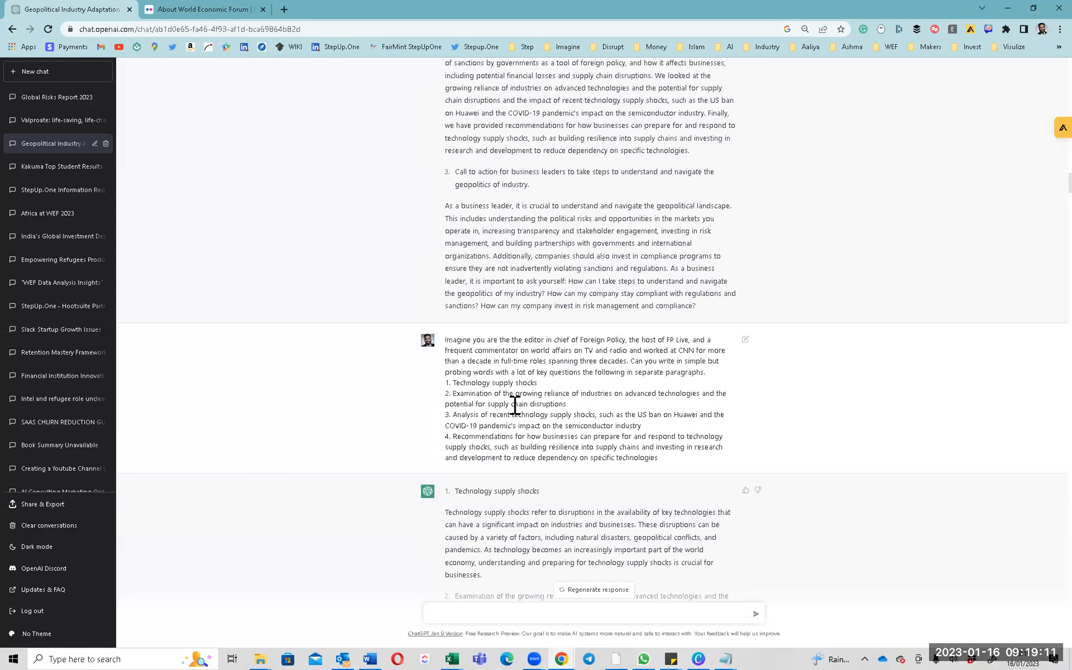
{"action": "scroll", "coordinate": [558, 361], "scroll_direction": "down", "scroll_amount": 3}
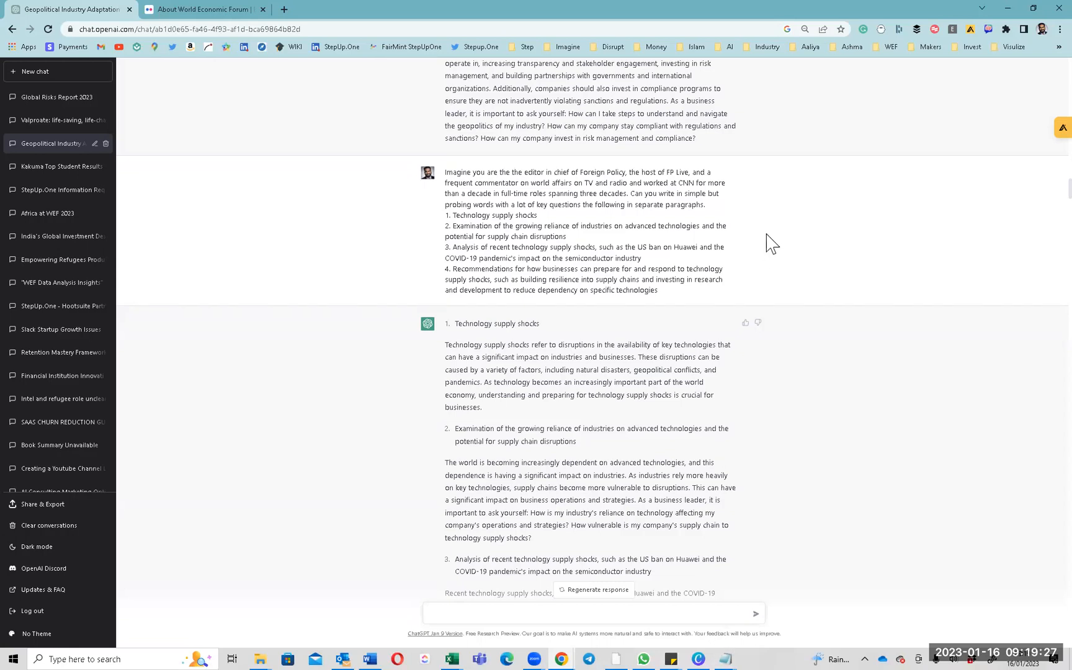
{"action": "scroll", "coordinate": [587, 329], "scroll_direction": "down", "scroll_amount": 7}
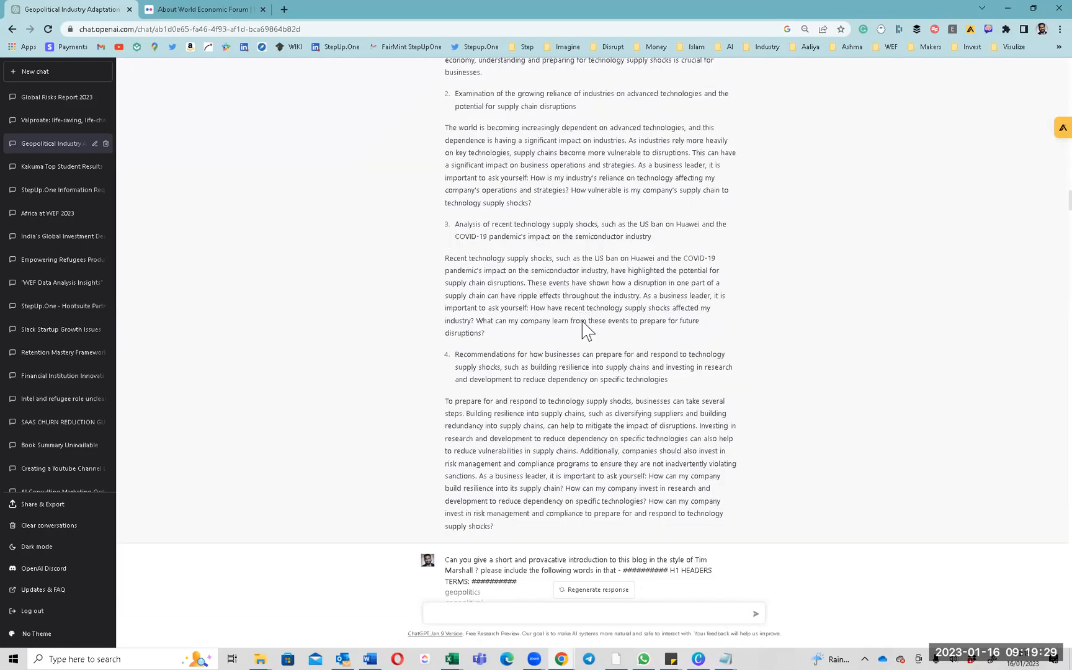
{"action": "scroll", "coordinate": [592, 308], "scroll_direction": "up", "scroll_amount": 2}
{"action": "scroll", "coordinate": [593, 310], "scroll_direction": "up", "scroll_amount": 2}
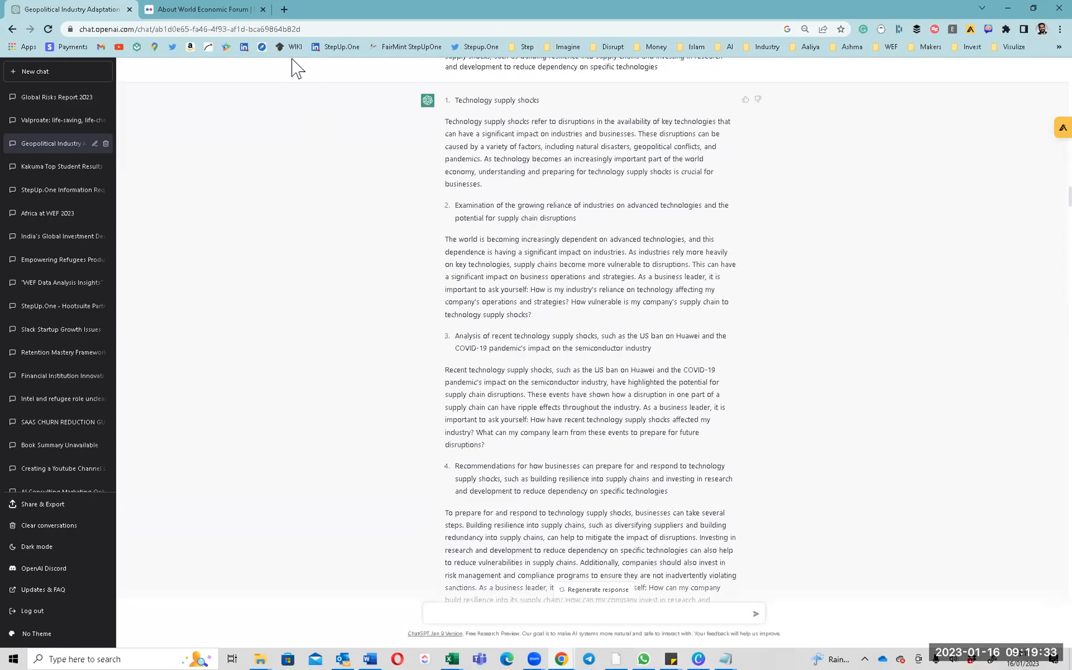
{"action": "key", "text": "alt+Tab"}
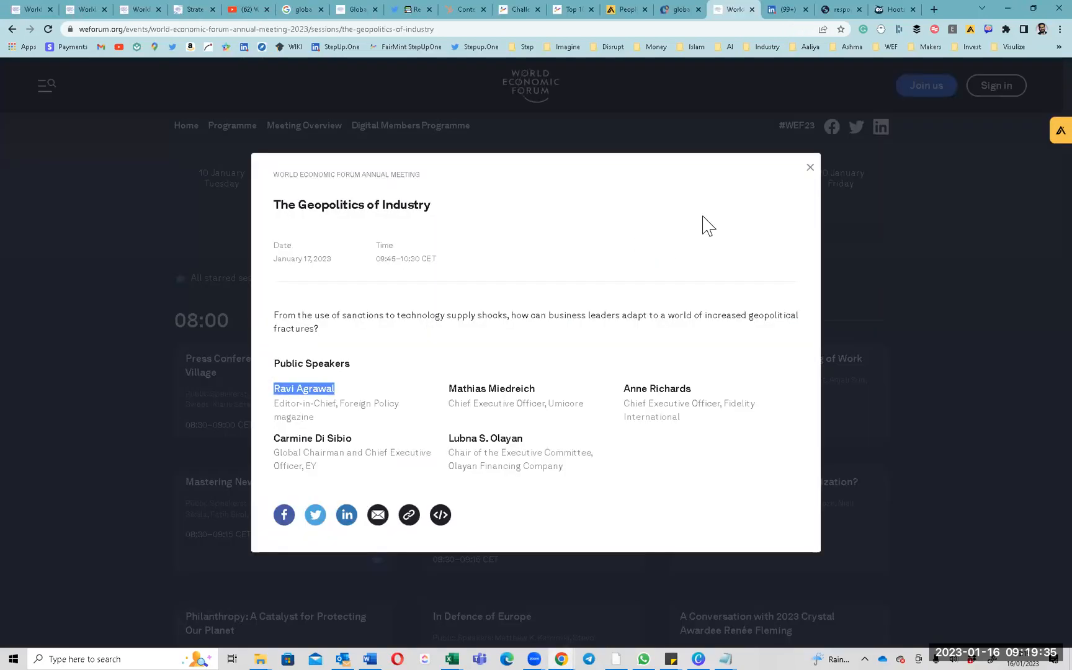
Go to the NeuronWriter dashboard, open the stepup.one project and highlight the geopolitics of industry query.
{"action": "left_click", "coordinate": [680, 11]}
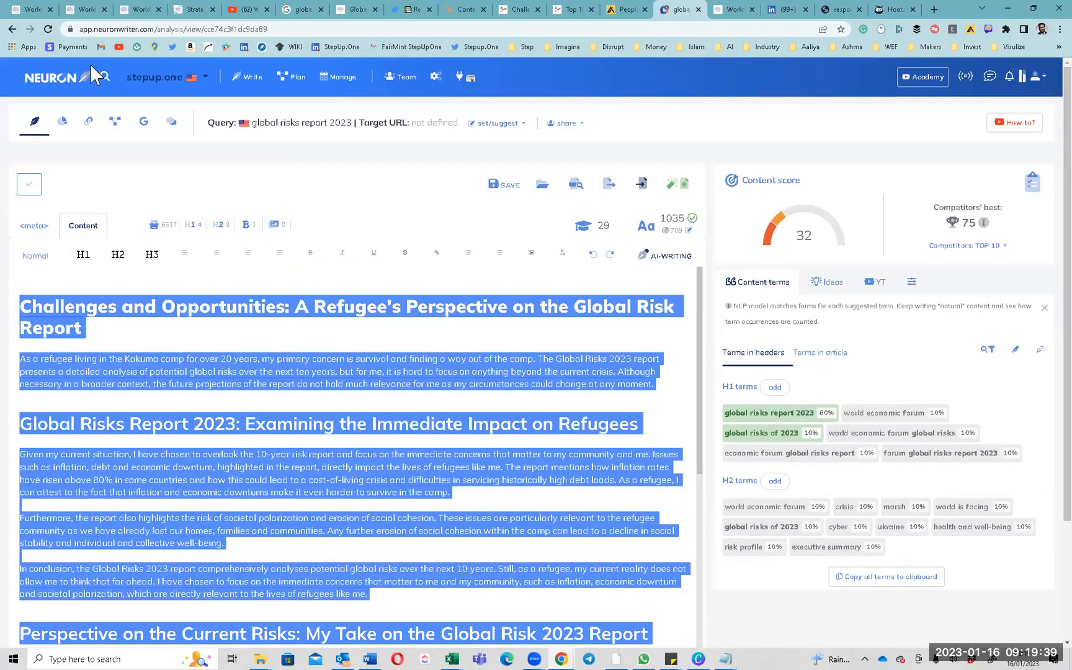
{"action": "left_click", "coordinate": [60, 87]}
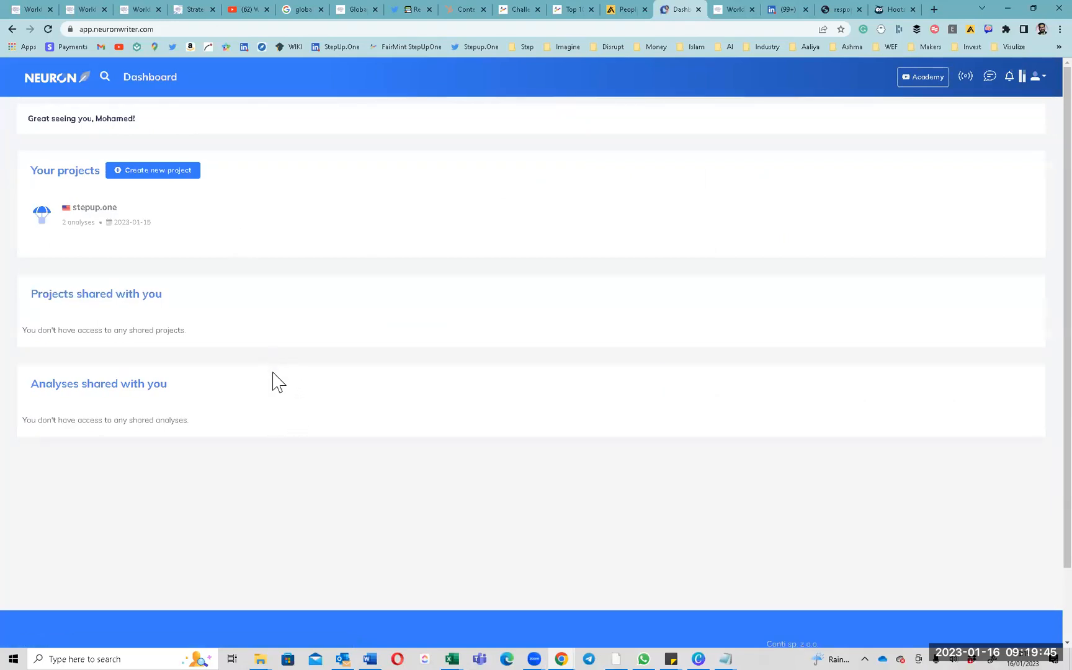
{"action": "left_click", "coordinate": [89, 209]}
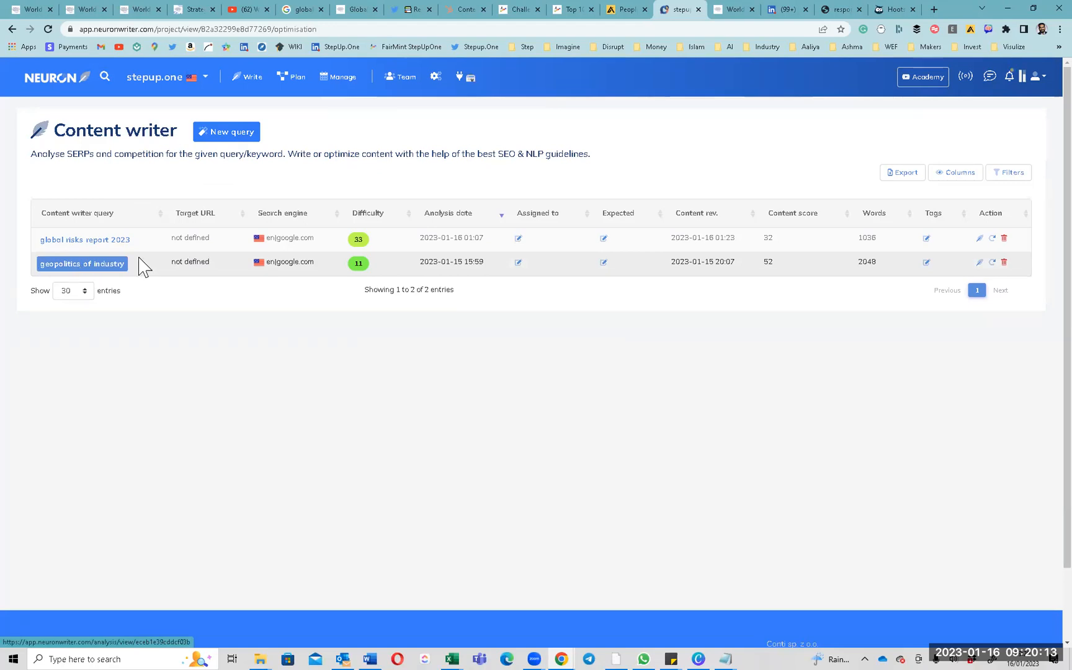
{"action": "left_click_drag", "start_coordinate": [129, 265], "coordinate": [46, 265]}
{"action": "left_click", "coordinate": [175, 166]}
{"action": "left_click", "coordinate": [218, 133]}
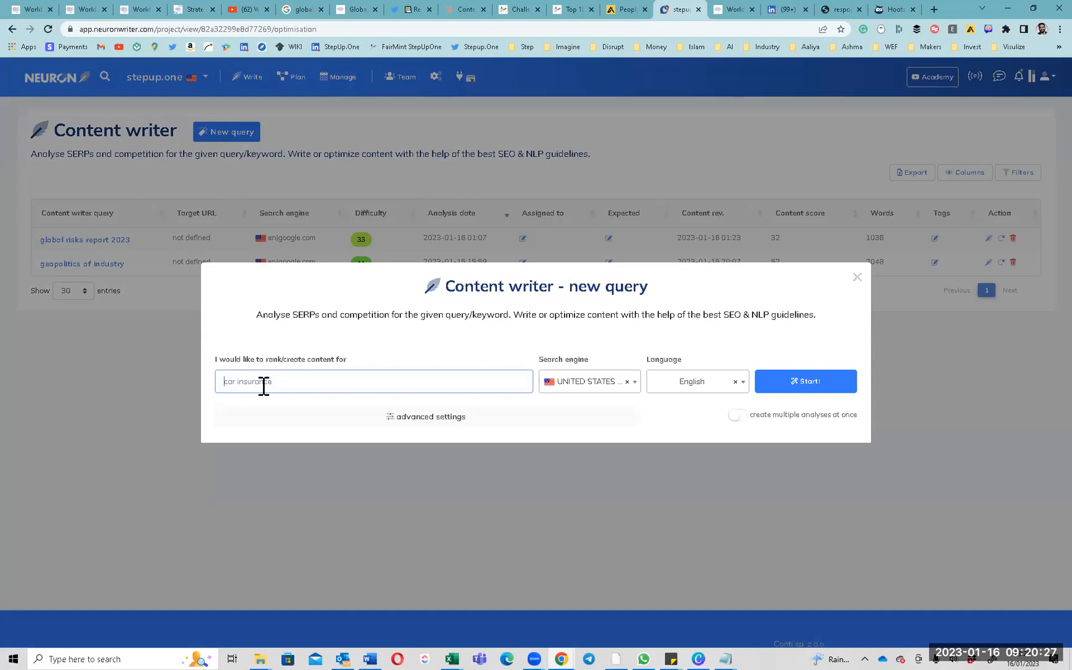
{"action": "type", "text": "Geopolitics of Industry"}
{"action": "triple_click", "coordinate": [264, 386]}
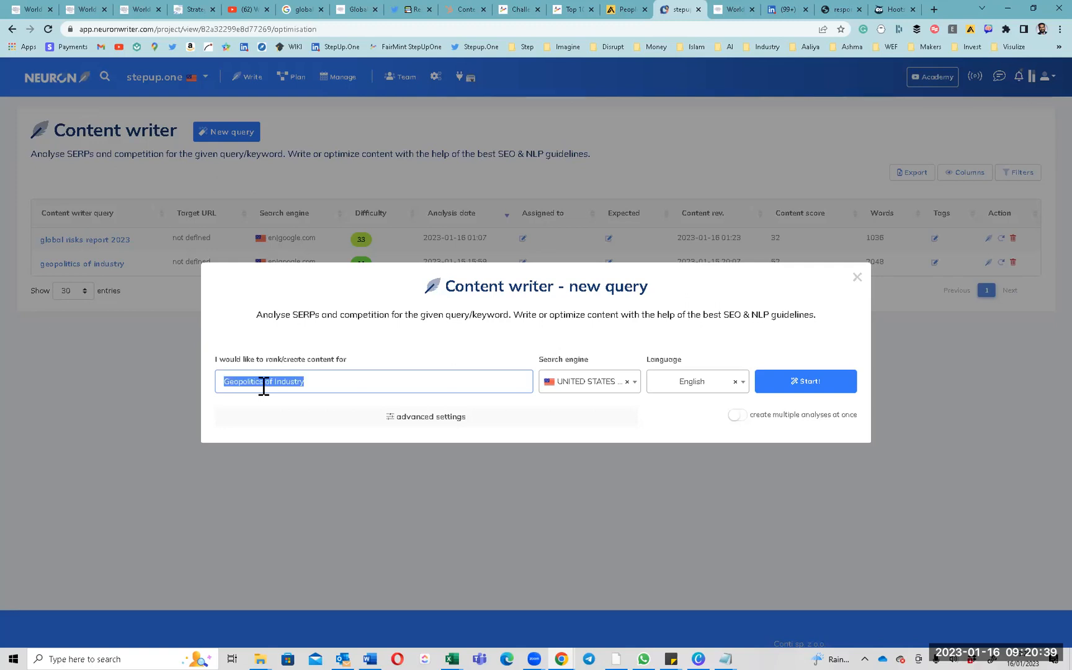
{"action": "left_click", "coordinate": [605, 391]}
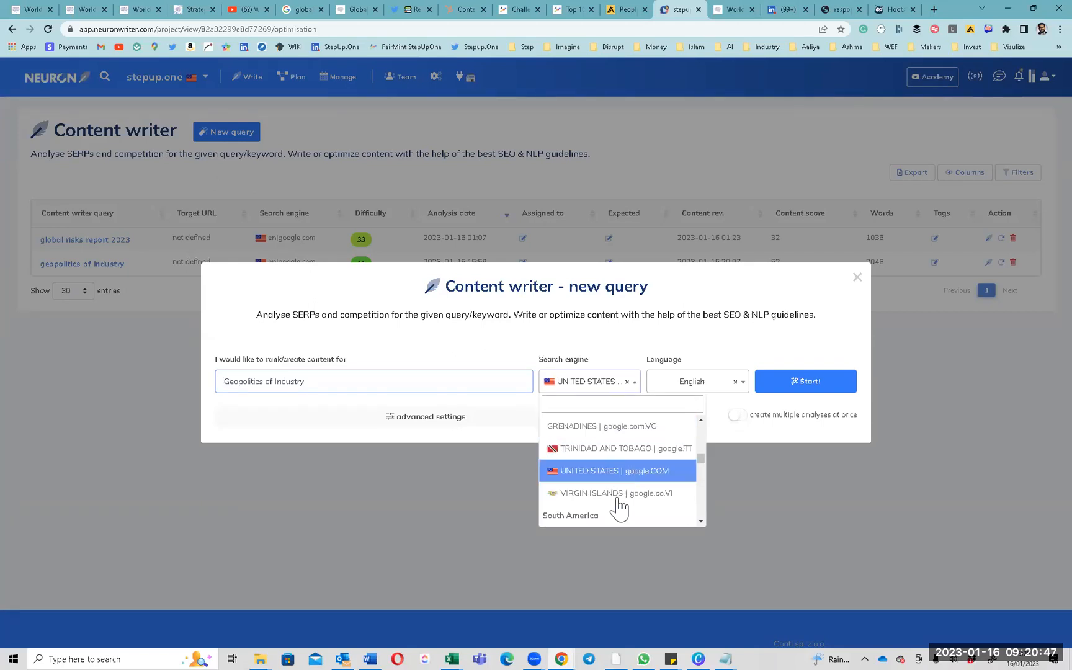
{"action": "left_click", "coordinate": [613, 473]}
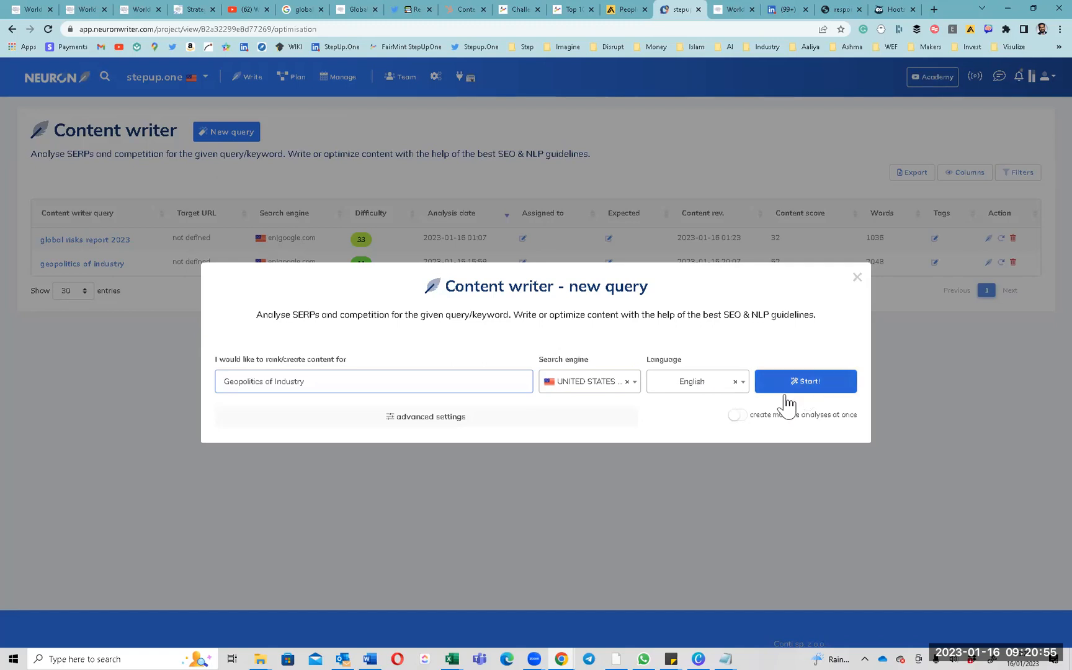
{"action": "left_click", "coordinate": [431, 416]}
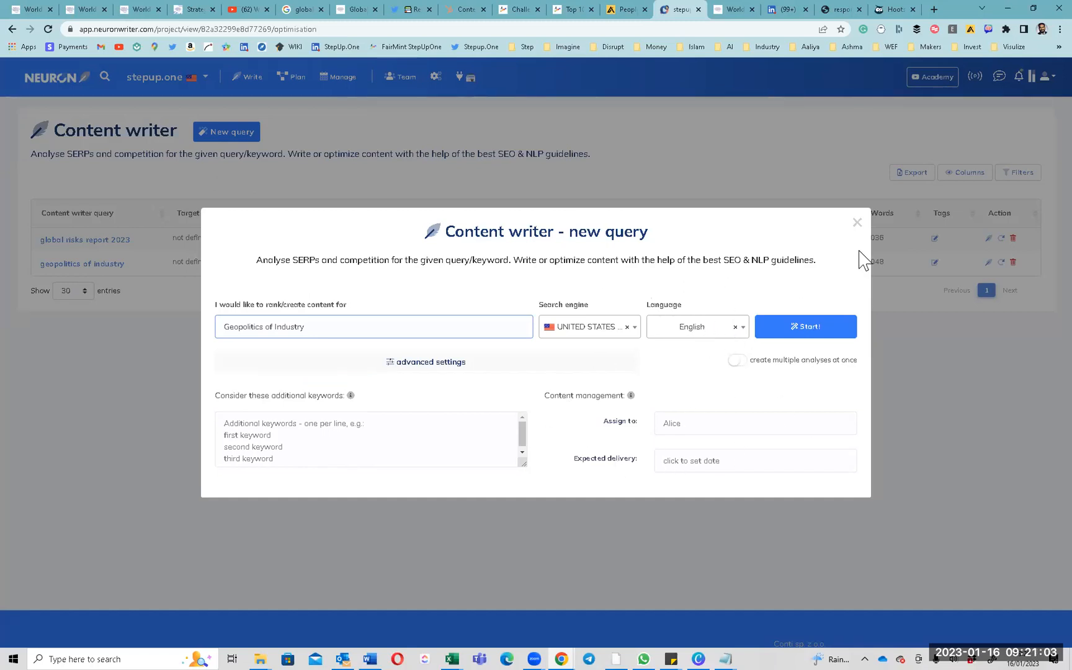
{"action": "left_click", "coordinate": [857, 222]}
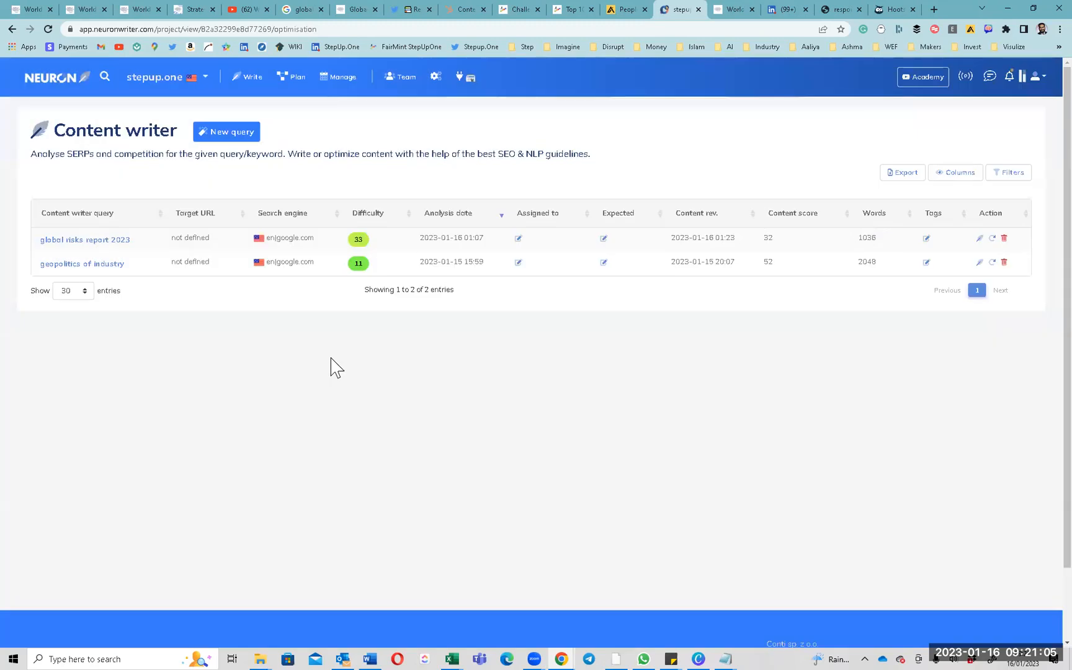
Open the geopolitics of industry article and compare its score of 52 with competitors' best 50.
{"action": "left_click", "coordinate": [73, 270]}
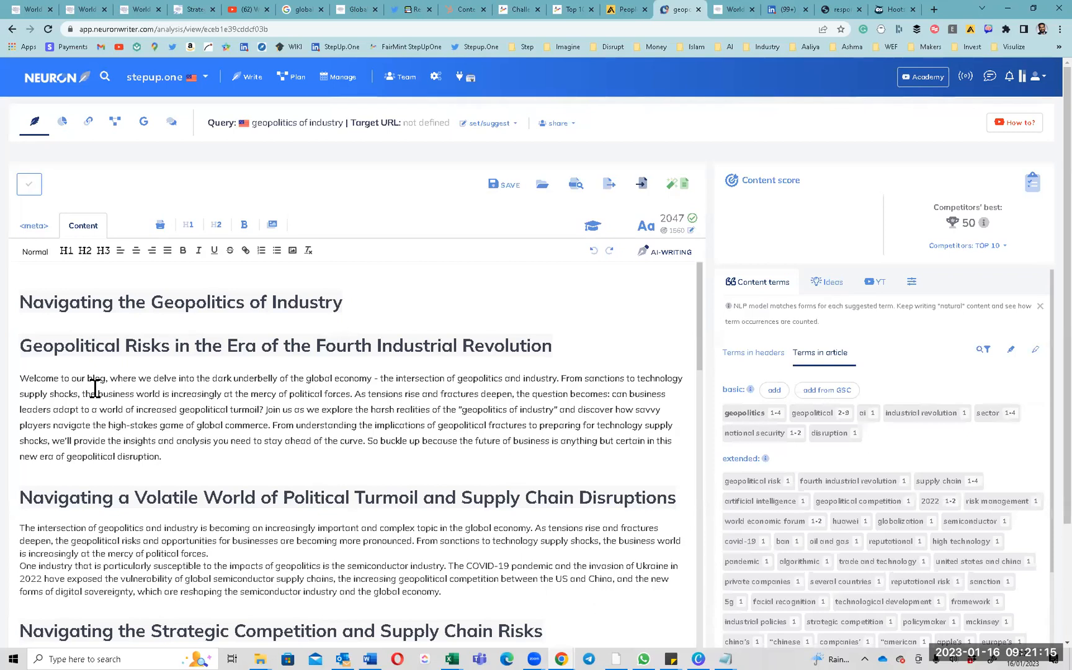
{"action": "key", "text": "ctrl+a"}
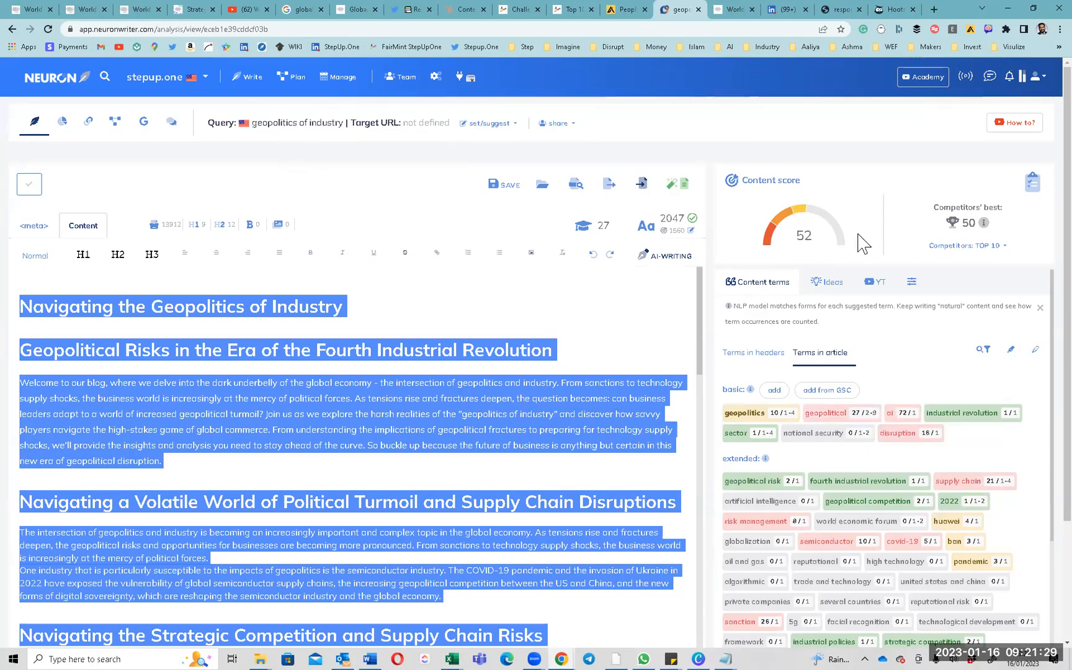
{"action": "double_click", "coordinate": [971, 222]}
{"action": "left_click_drag", "start_coordinate": [937, 217], "coordinate": [982, 209]}
{"action": "left_click", "coordinate": [959, 247]}
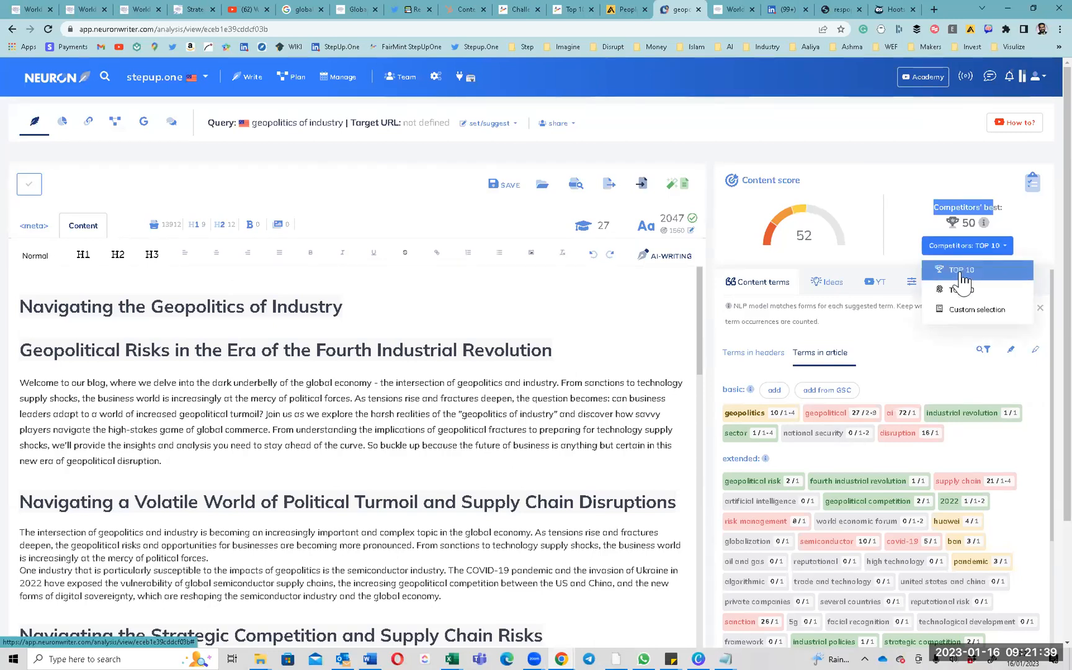
Set competitors to Custom selection and open the rank-1 weforum.org Geopolitics of Industry page.
{"action": "left_click", "coordinate": [963, 310]}
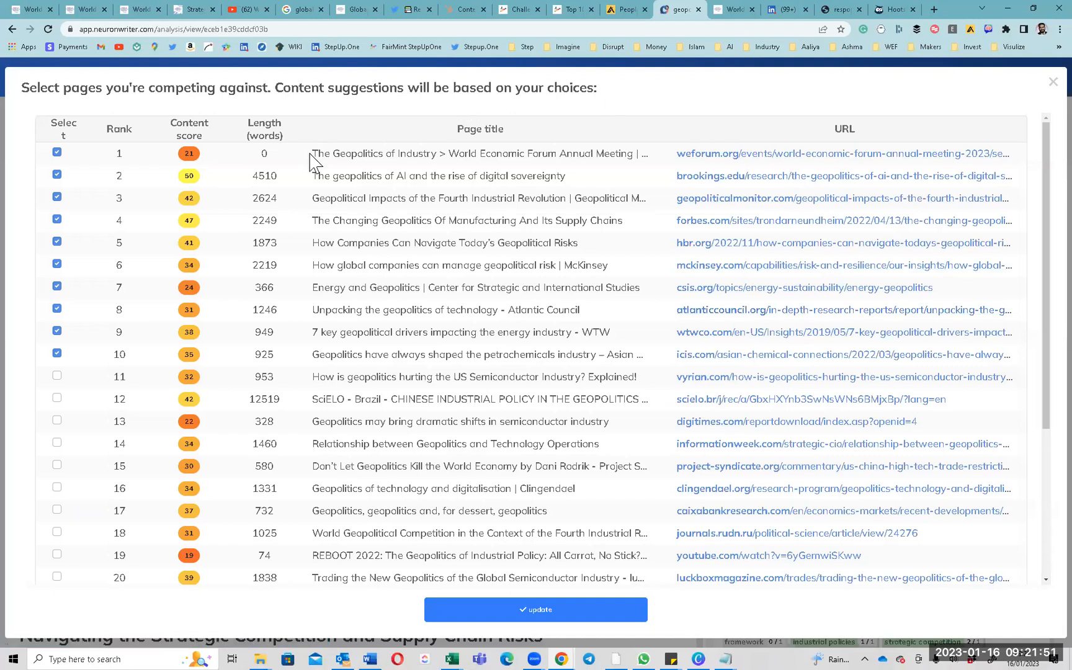
{"action": "left_click_drag", "start_coordinate": [311, 154], "coordinate": [641, 158]}
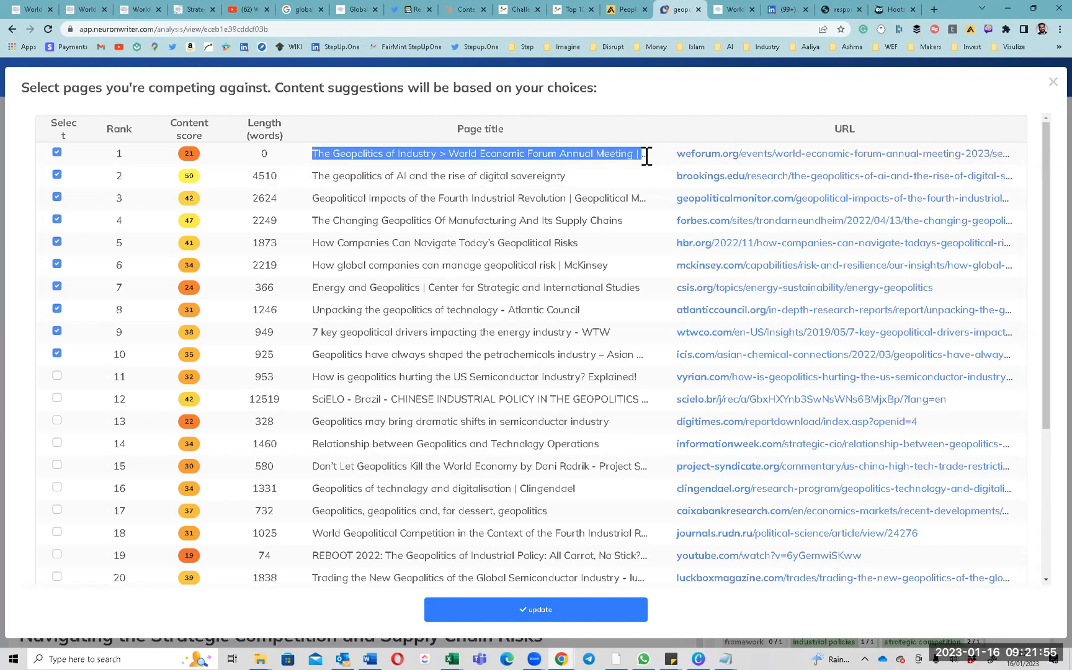
{"action": "left_click", "coordinate": [880, 156]}
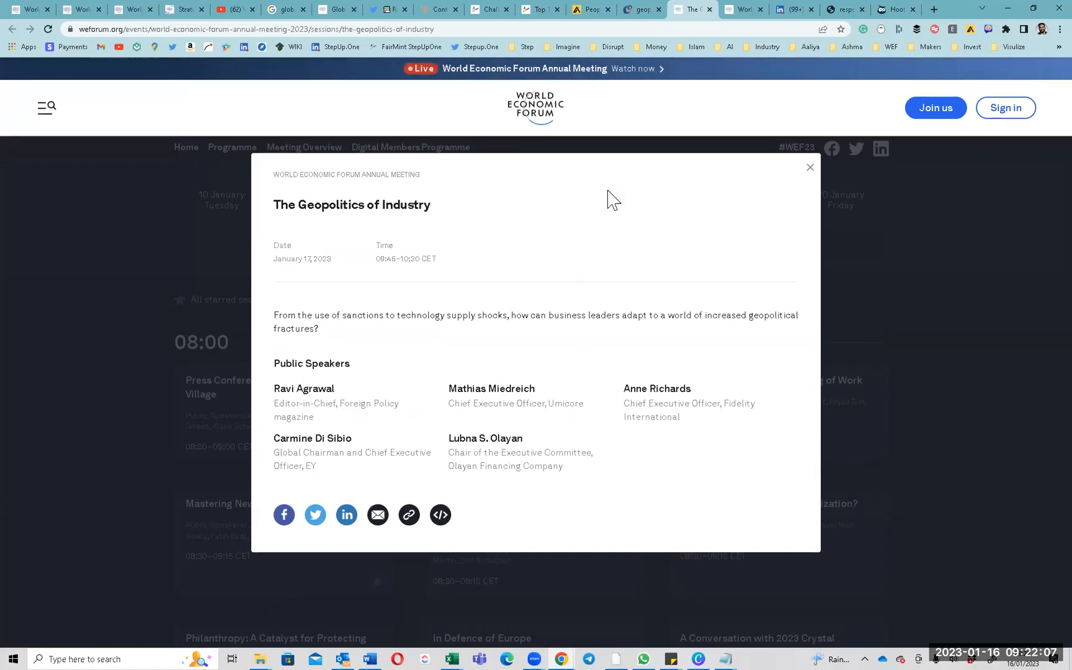
Search Google for 'Geopolitics of industry' in a new Chrome tab.
{"action": "left_click", "coordinate": [935, 9]}
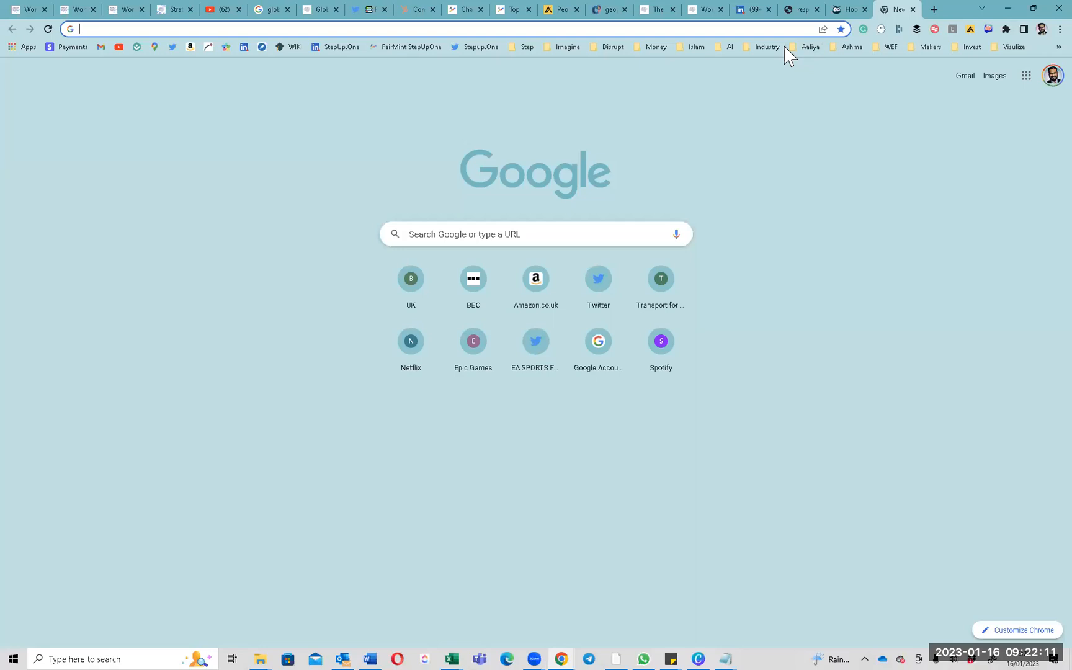
{"action": "type", "text": "Geoplo"}
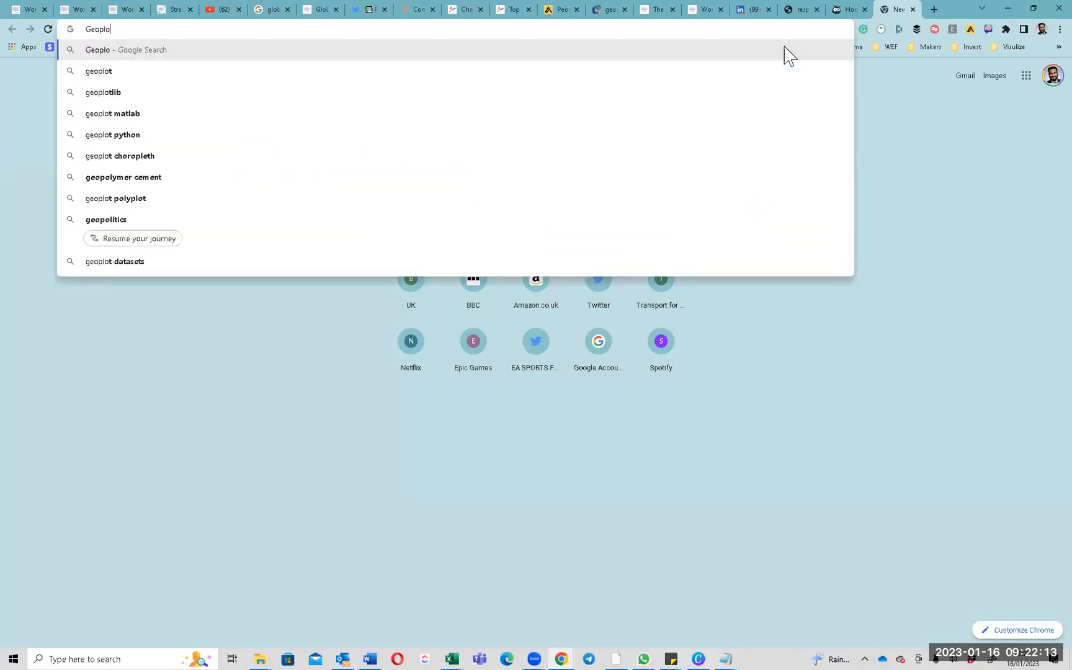
{"action": "key", "text": "BackSpace"}
{"action": "key", "text": "BackSpace"}
{"action": "type", "text": "olitics of industry"}
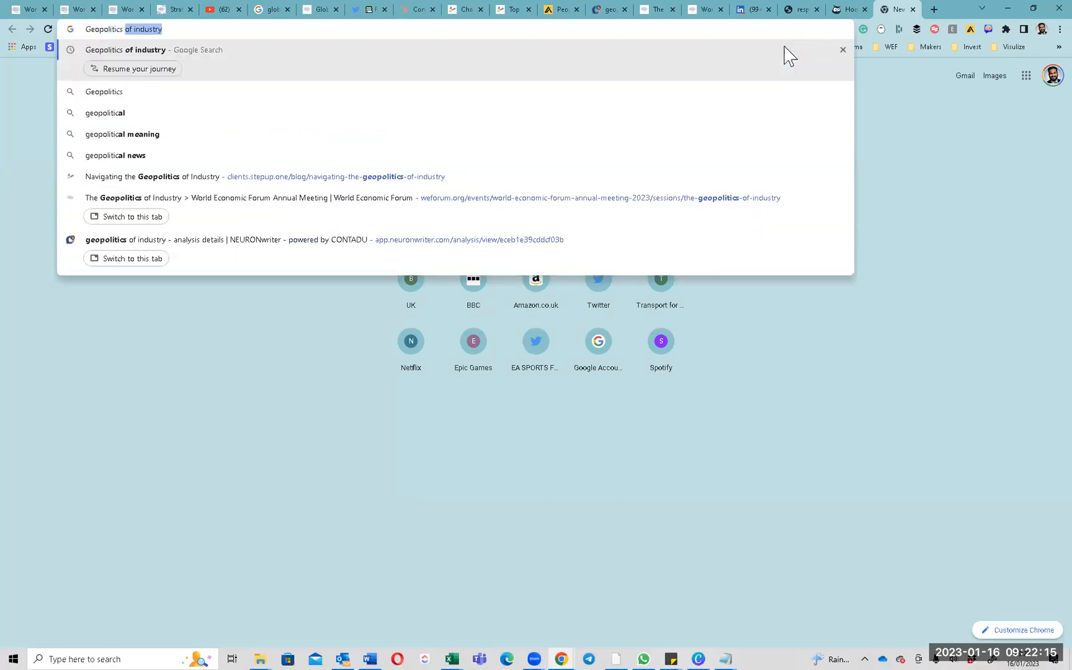
{"action": "key", "text": "Return"}
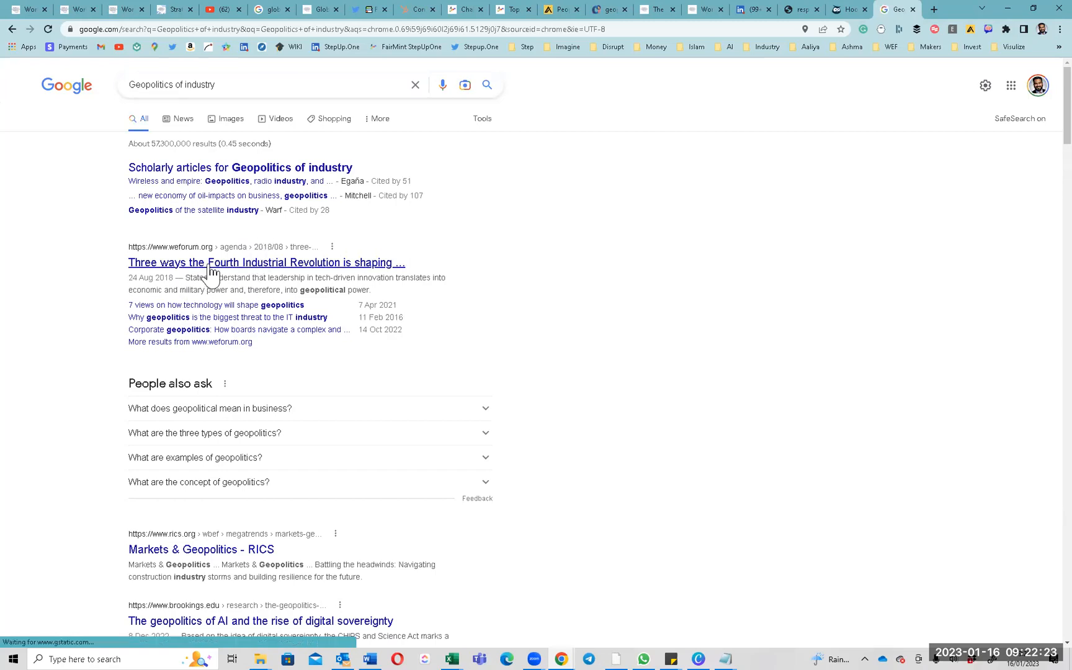
Scroll through the Geopolitics of industry results, then switch to the Hootsuite dashboard tab.
{"action": "scroll", "coordinate": [205, 273], "scroll_direction": "down", "scroll_amount": 2}
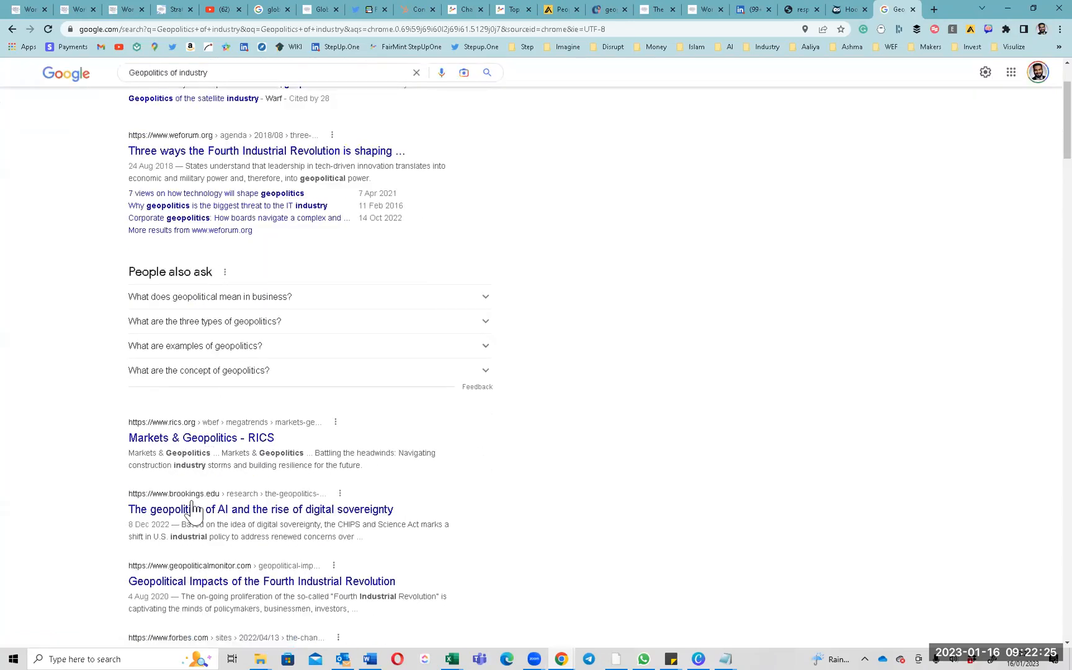
{"action": "scroll", "coordinate": [245, 348], "scroll_direction": "up", "scroll_amount": 2}
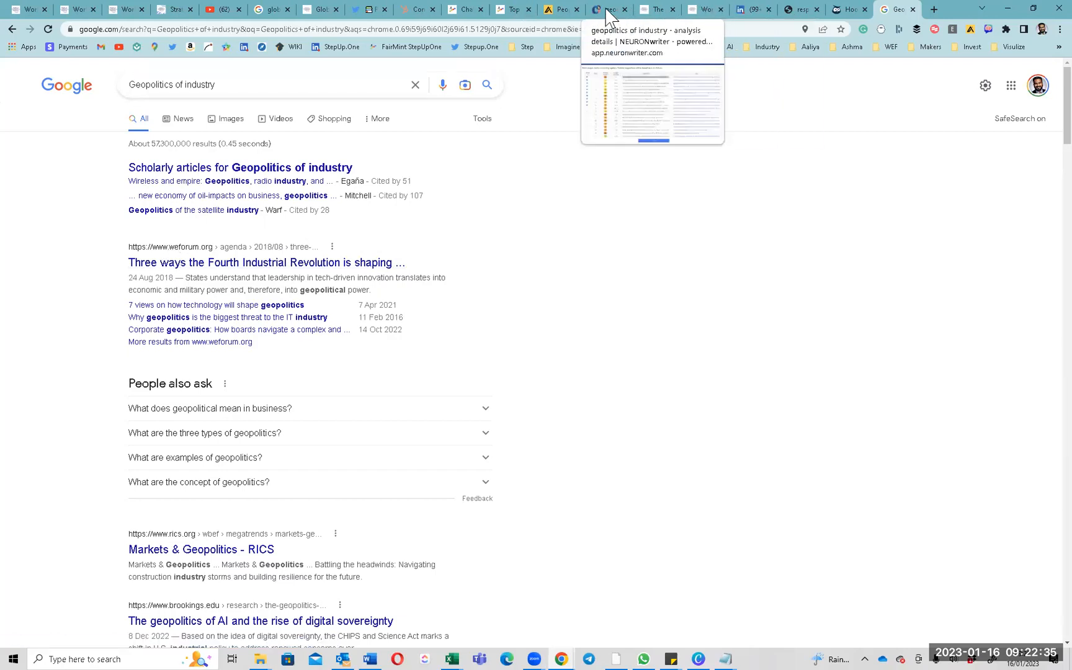
{"action": "scroll", "coordinate": [316, 349], "scroll_direction": "down", "scroll_amount": 2}
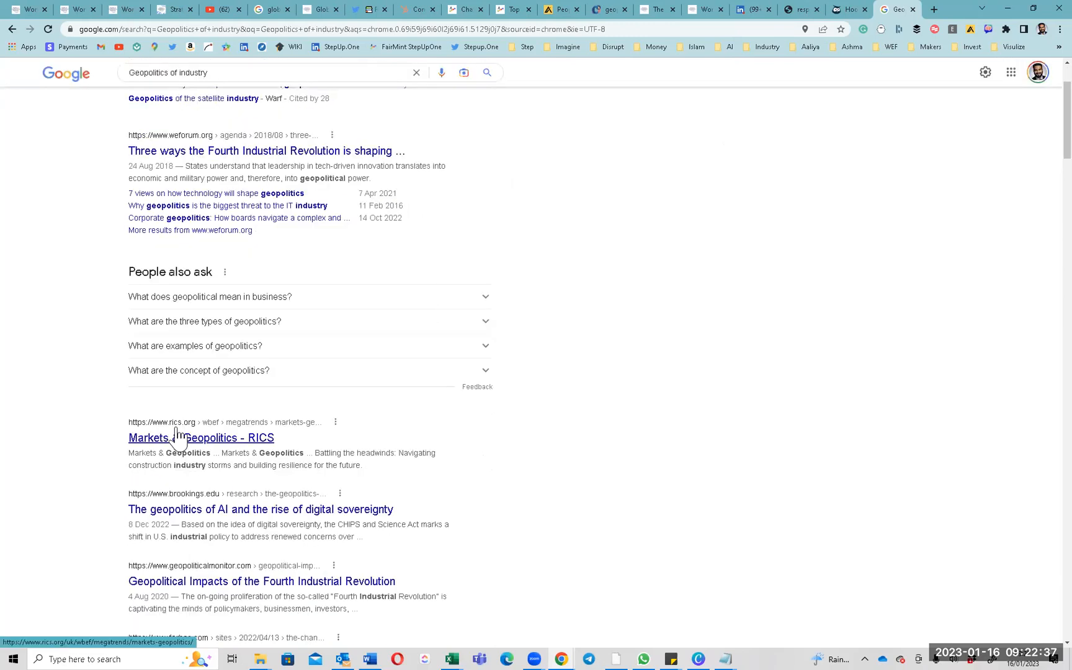
{"action": "scroll", "coordinate": [188, 513], "scroll_direction": "down", "scroll_amount": 1}
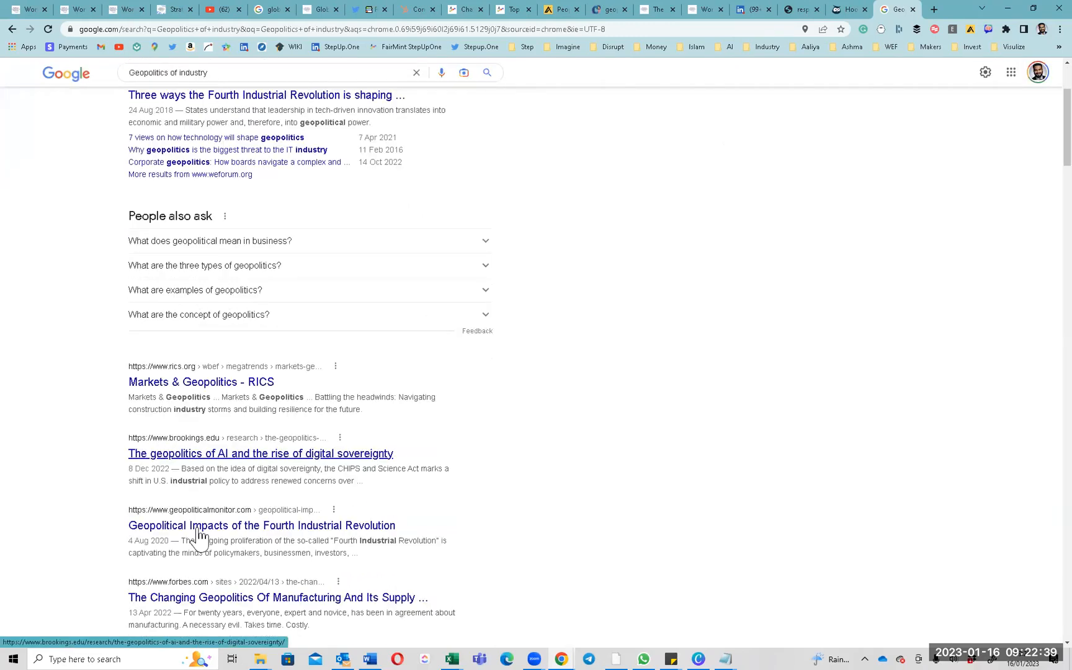
{"action": "scroll", "coordinate": [208, 577], "scroll_direction": "down", "scroll_amount": 2}
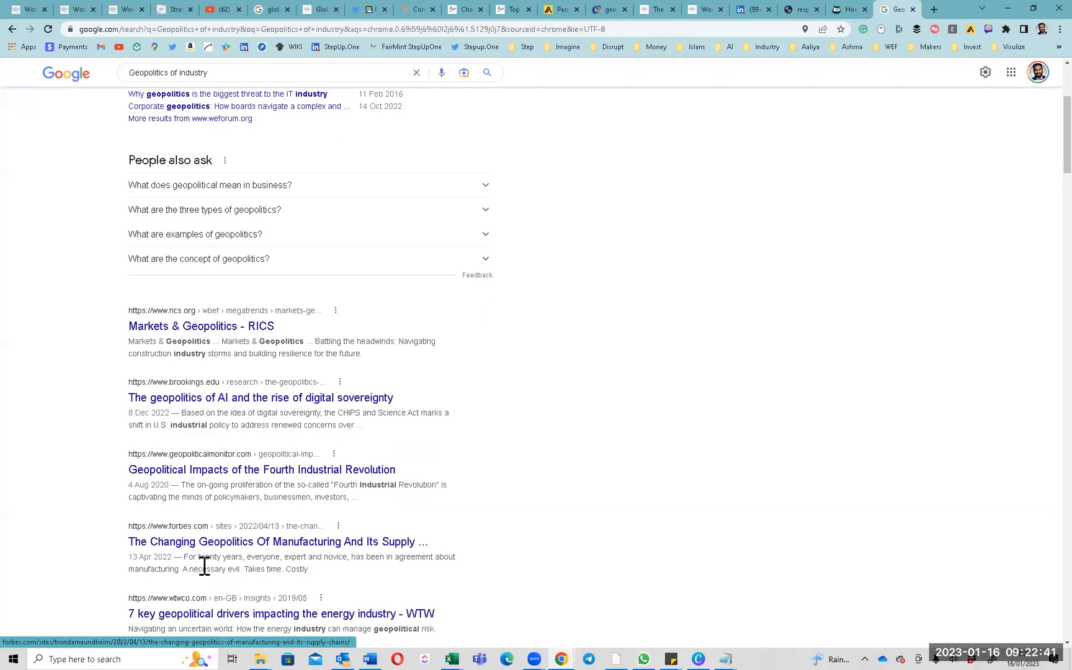
{"action": "scroll", "coordinate": [206, 556], "scroll_direction": "down", "scroll_amount": 3}
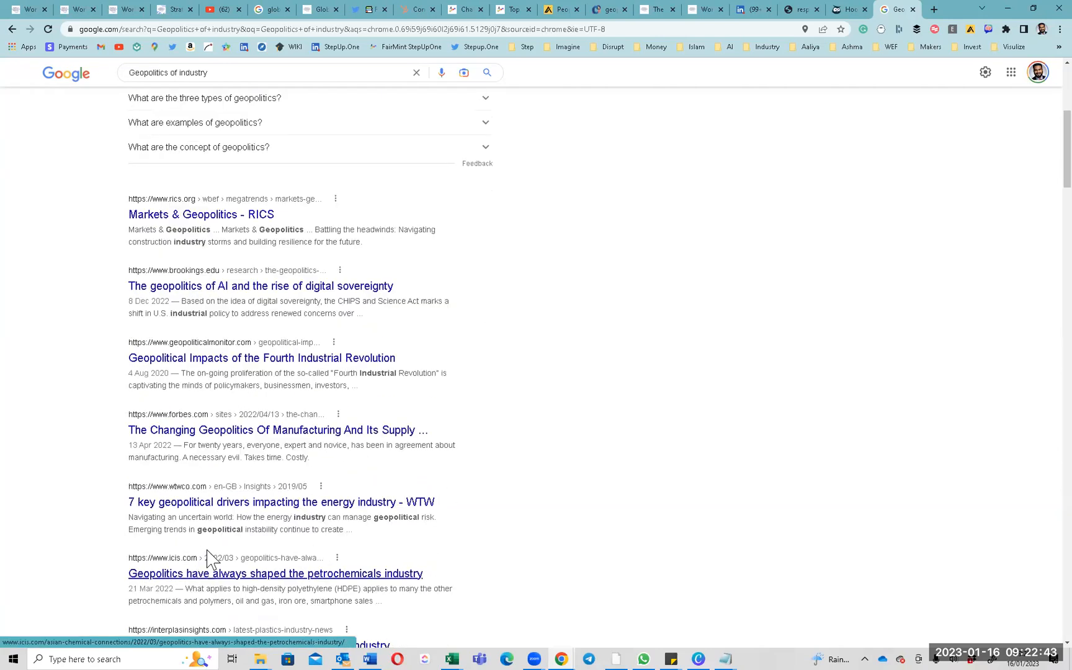
{"action": "scroll", "coordinate": [202, 436], "scroll_direction": "down", "scroll_amount": 6}
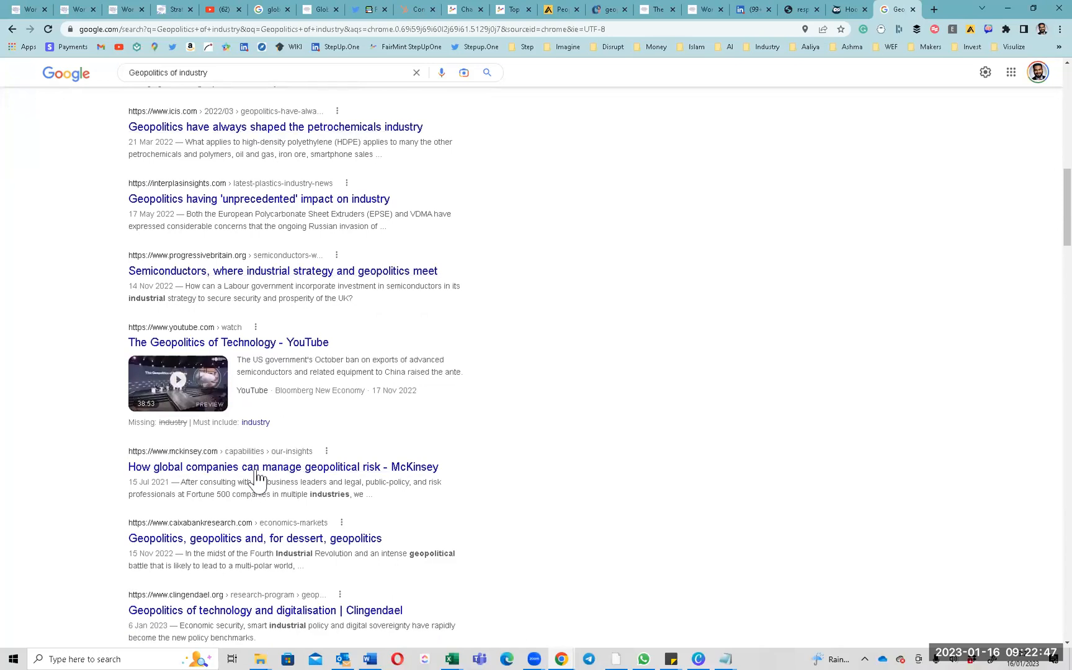
{"action": "scroll", "coordinate": [262, 475], "scroll_direction": "down", "scroll_amount": 4}
{"action": "scroll", "coordinate": [260, 462], "scroll_direction": "down", "scroll_amount": 3}
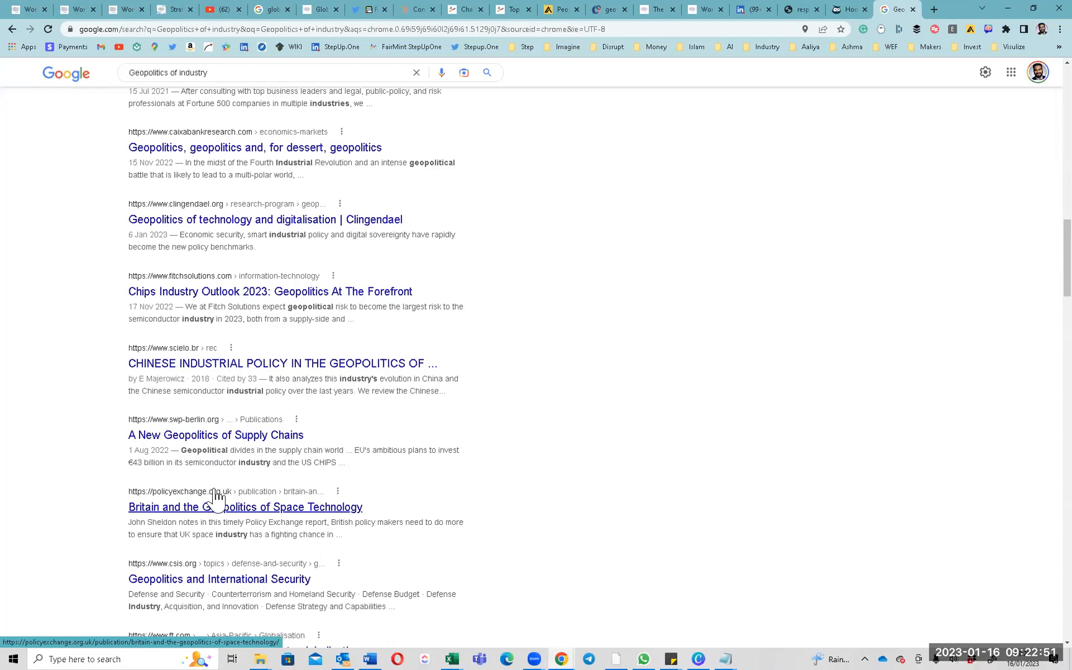
{"action": "scroll", "coordinate": [217, 496], "scroll_direction": "down", "scroll_amount": 6}
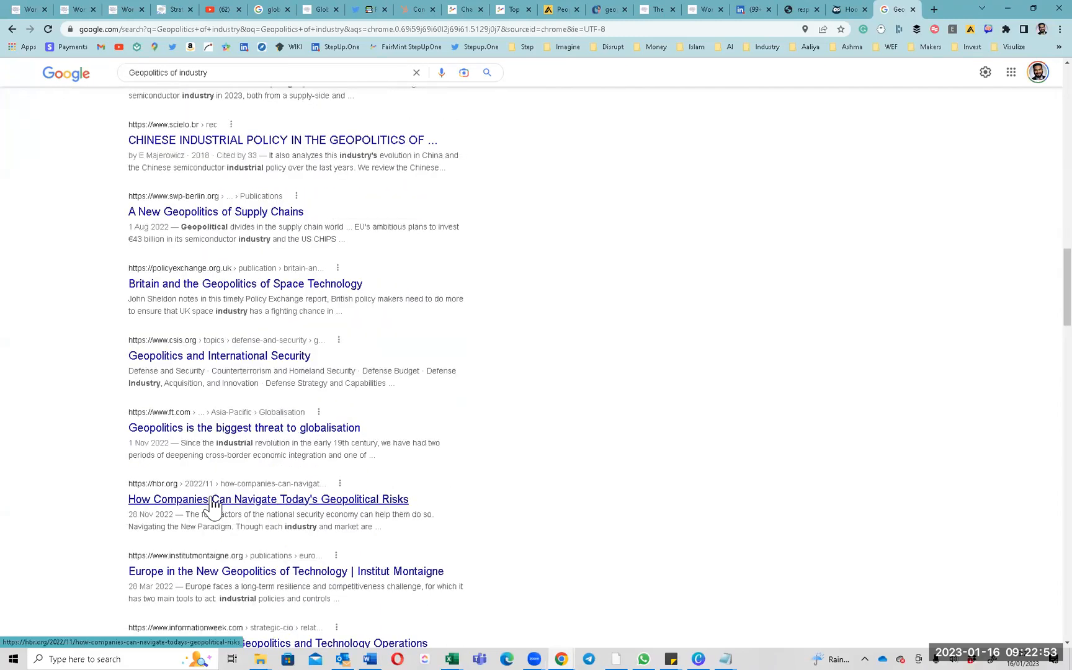
{"action": "scroll", "coordinate": [248, 465], "scroll_direction": "up", "scroll_amount": 5}
{"action": "scroll", "coordinate": [239, 441], "scroll_direction": "down", "scroll_amount": 10}
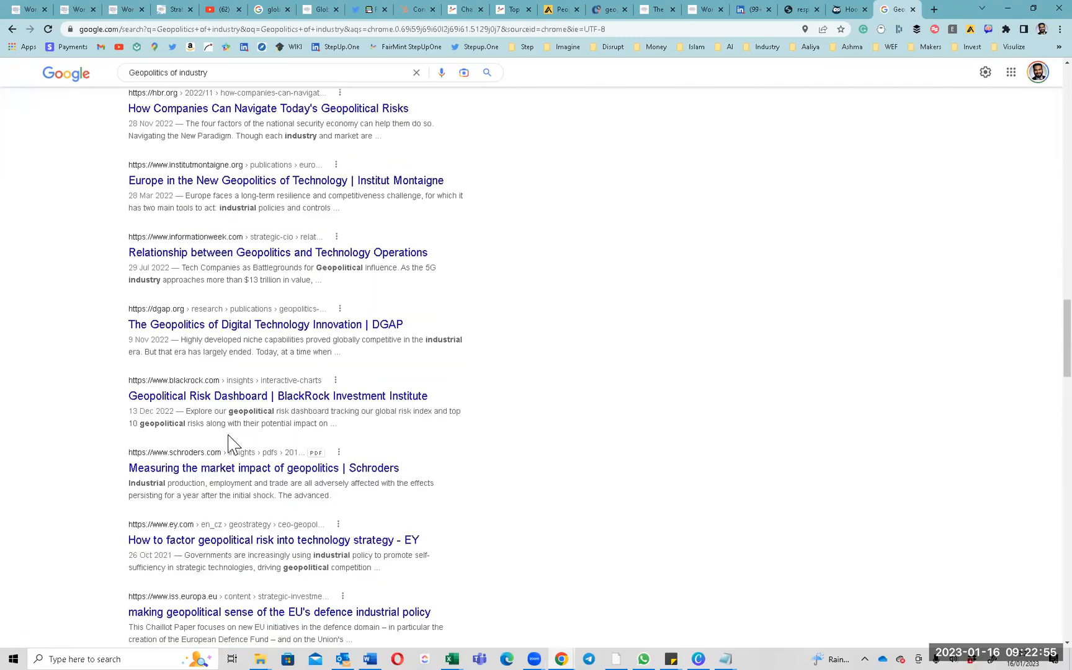
{"action": "scroll", "coordinate": [222, 451], "scroll_direction": "down", "scroll_amount": 4}
{"action": "scroll", "coordinate": [225, 453], "scroll_direction": "down", "scroll_amount": 2}
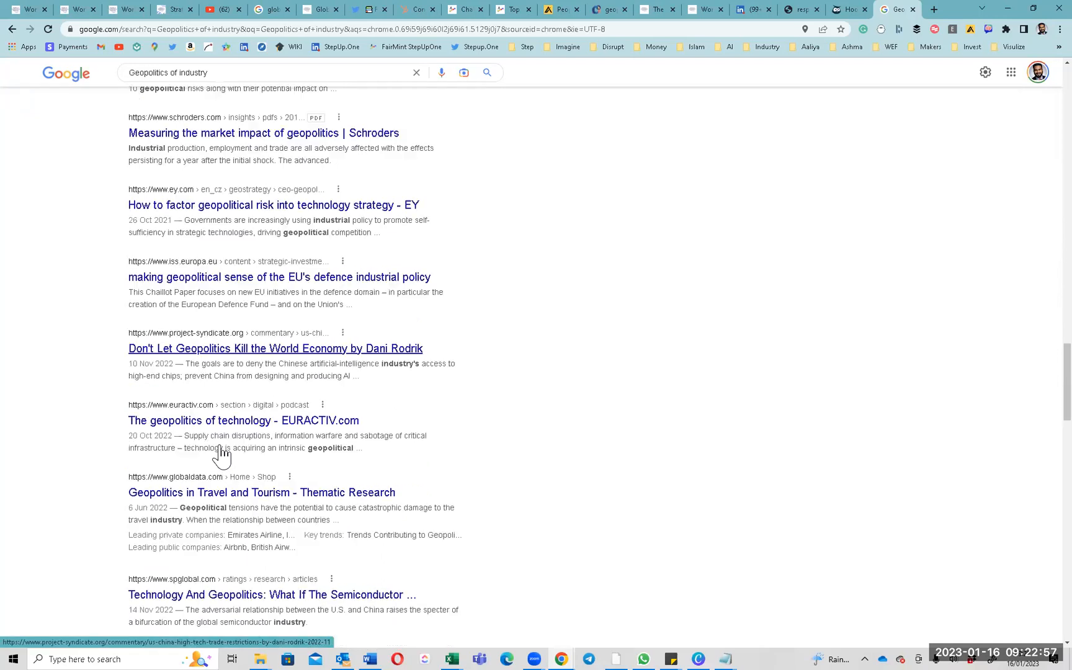
{"action": "scroll", "coordinate": [225, 434], "scroll_direction": "down", "scroll_amount": 6}
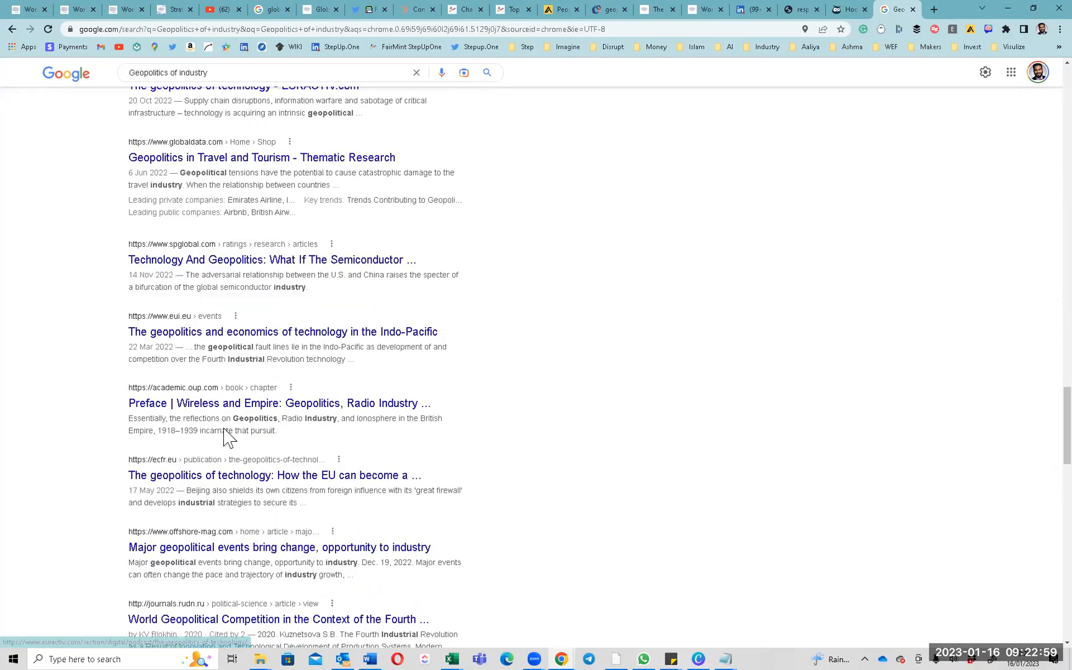
{"action": "scroll", "coordinate": [226, 436], "scroll_direction": "down", "scroll_amount": 5}
{"action": "scroll", "coordinate": [226, 437], "scroll_direction": "down", "scroll_amount": 4}
{"action": "scroll", "coordinate": [227, 439], "scroll_direction": "down", "scroll_amount": 5}
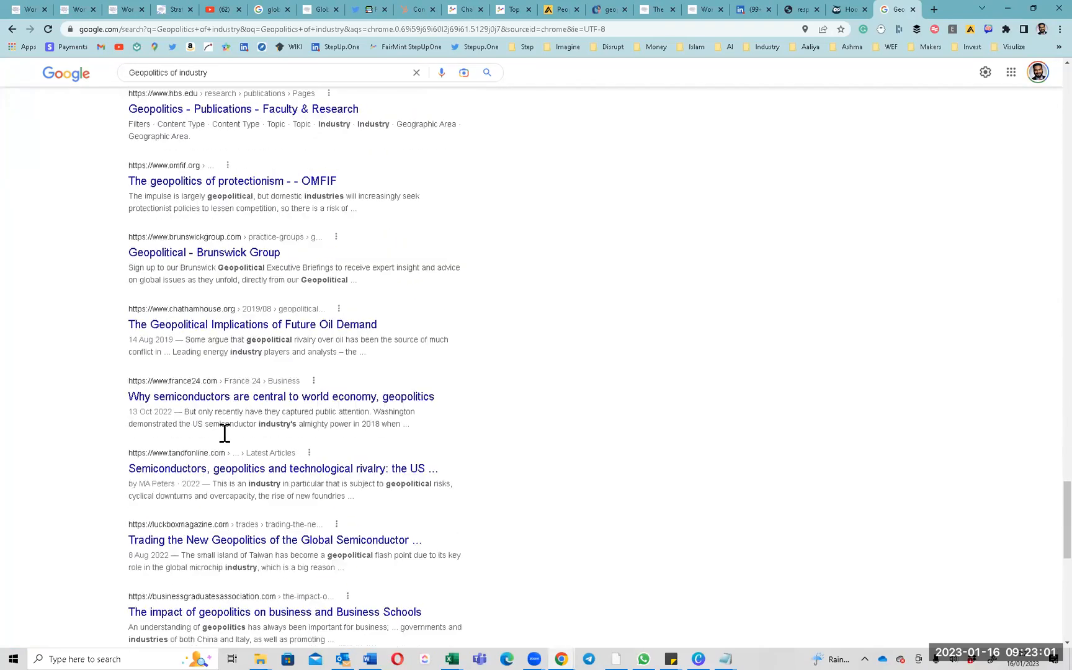
{"action": "scroll", "coordinate": [224, 441], "scroll_direction": "down", "scroll_amount": 5}
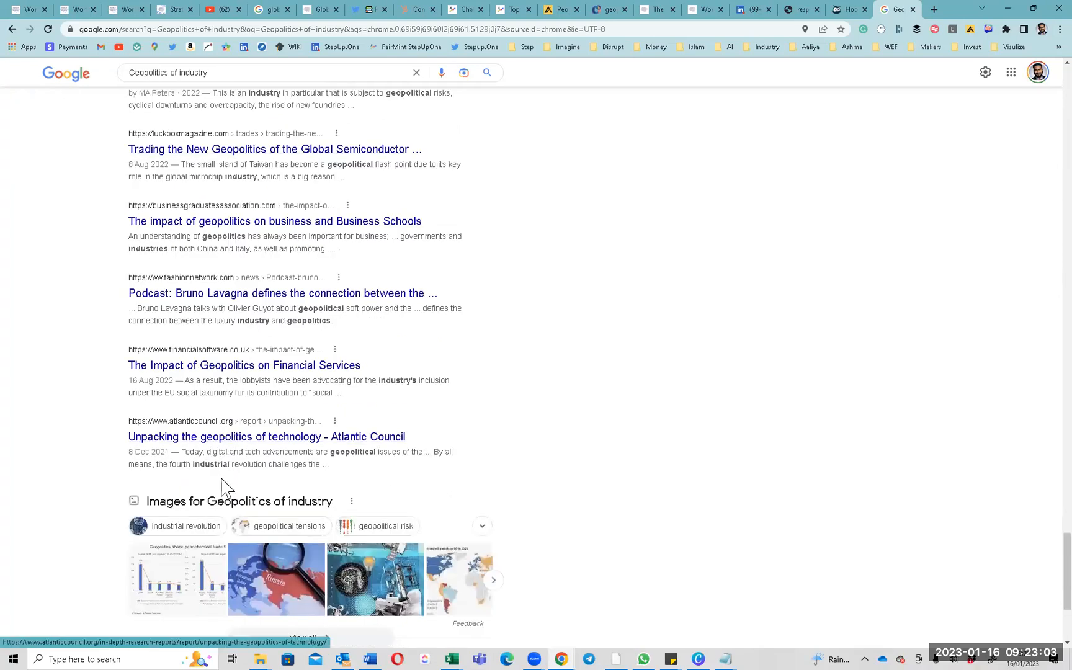
{"action": "scroll", "coordinate": [359, 353], "scroll_direction": "down", "scroll_amount": 7}
{"action": "scroll", "coordinate": [356, 343], "scroll_direction": "up", "scroll_amount": 20}
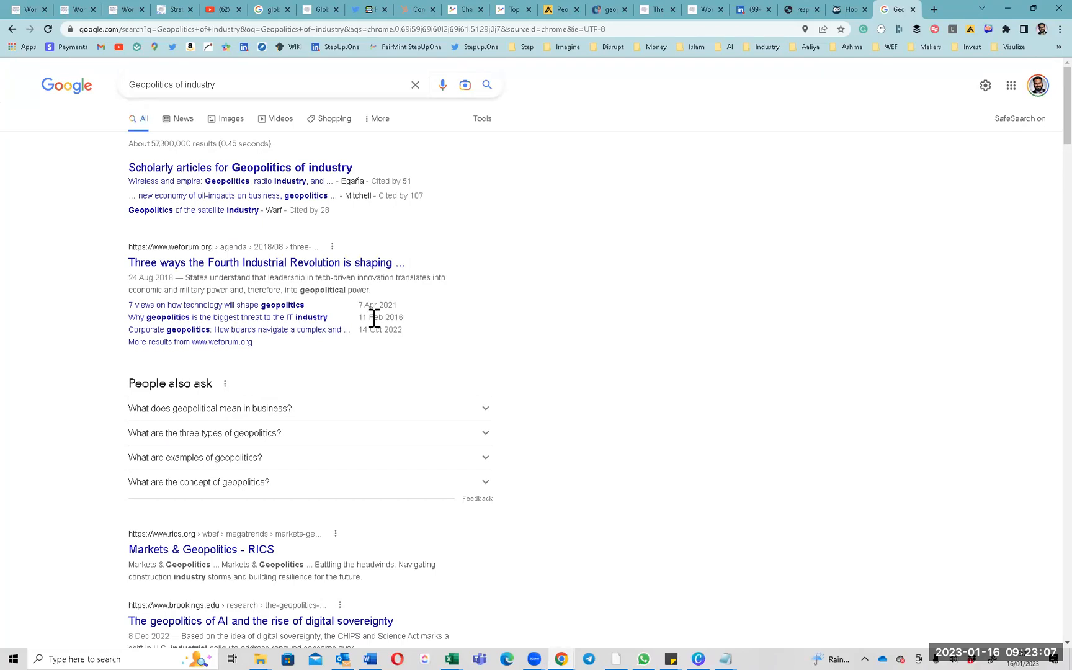
{"action": "left_click", "coordinate": [242, 84]}
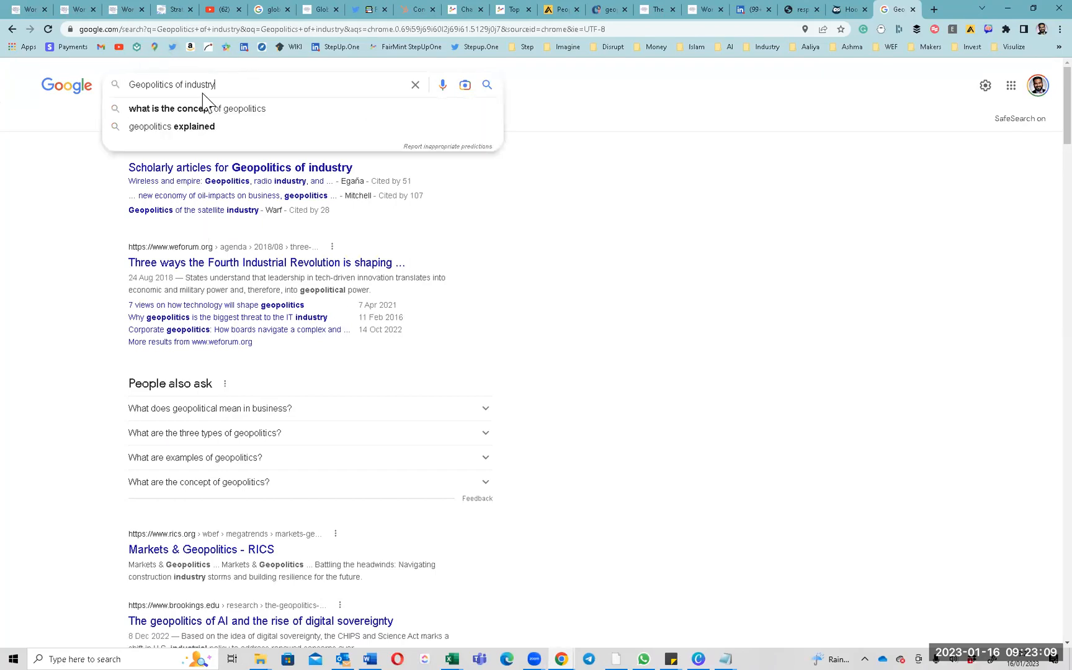
{"action": "left_click", "coordinate": [50, 327]}
{"action": "scroll", "coordinate": [224, 384], "scroll_direction": "down", "scroll_amount": 16}
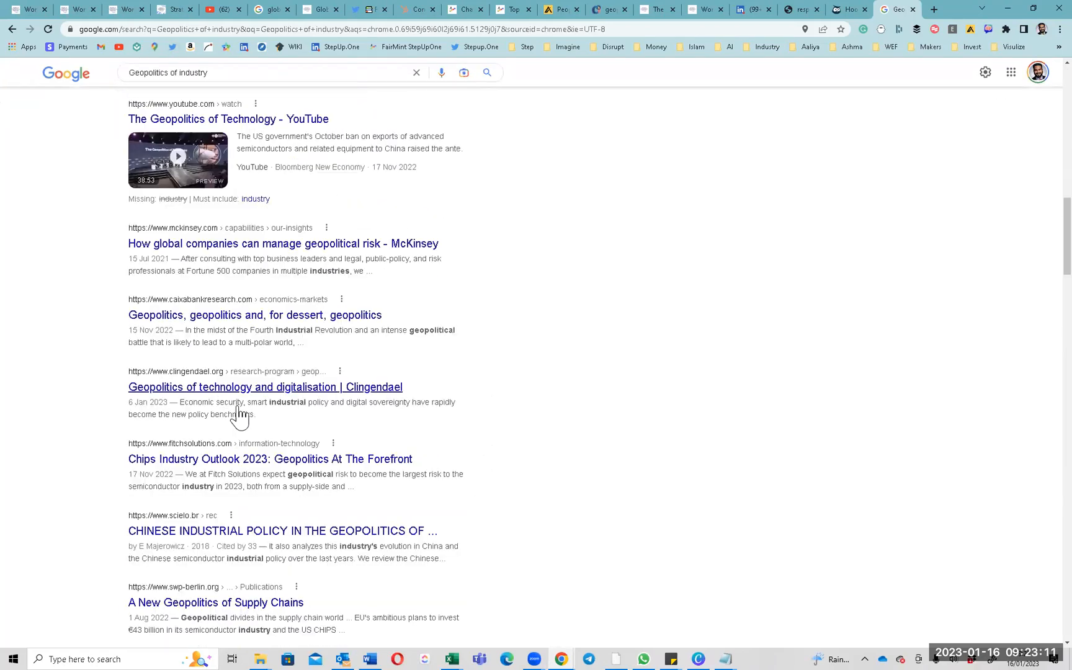
{"action": "scroll", "coordinate": [238, 415], "scroll_direction": "down", "scroll_amount": 18}
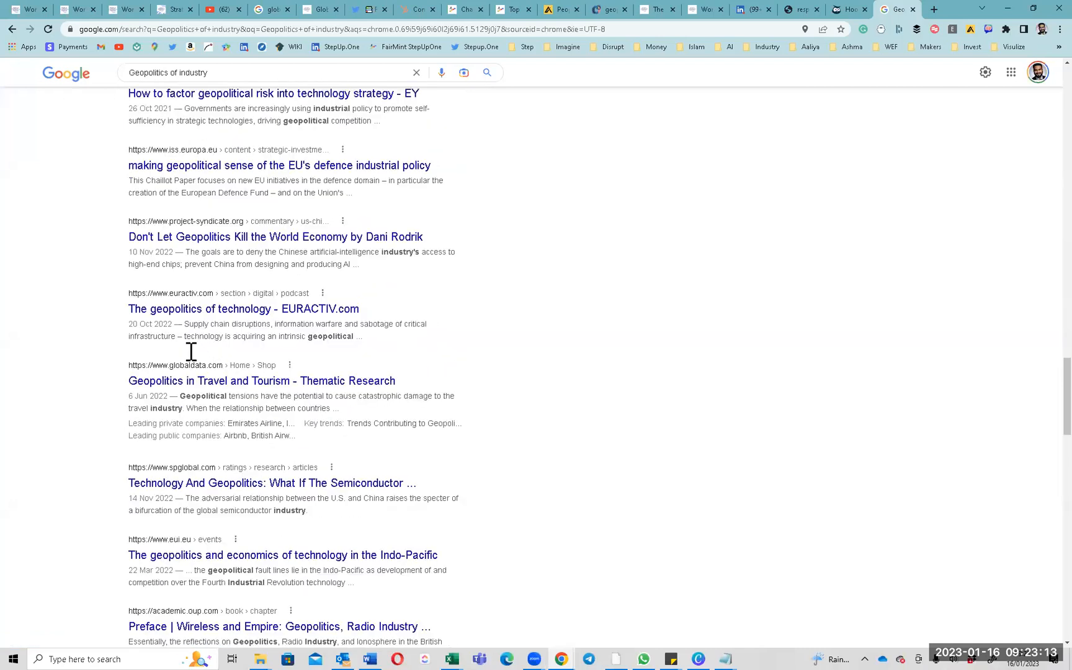
{"action": "scroll", "coordinate": [191, 351], "scroll_direction": "down", "scroll_amount": 20}
{"action": "scroll", "coordinate": [170, 366], "scroll_direction": "down", "scroll_amount": 3}
{"action": "scroll", "coordinate": [175, 258], "scroll_direction": "up", "scroll_amount": 20}
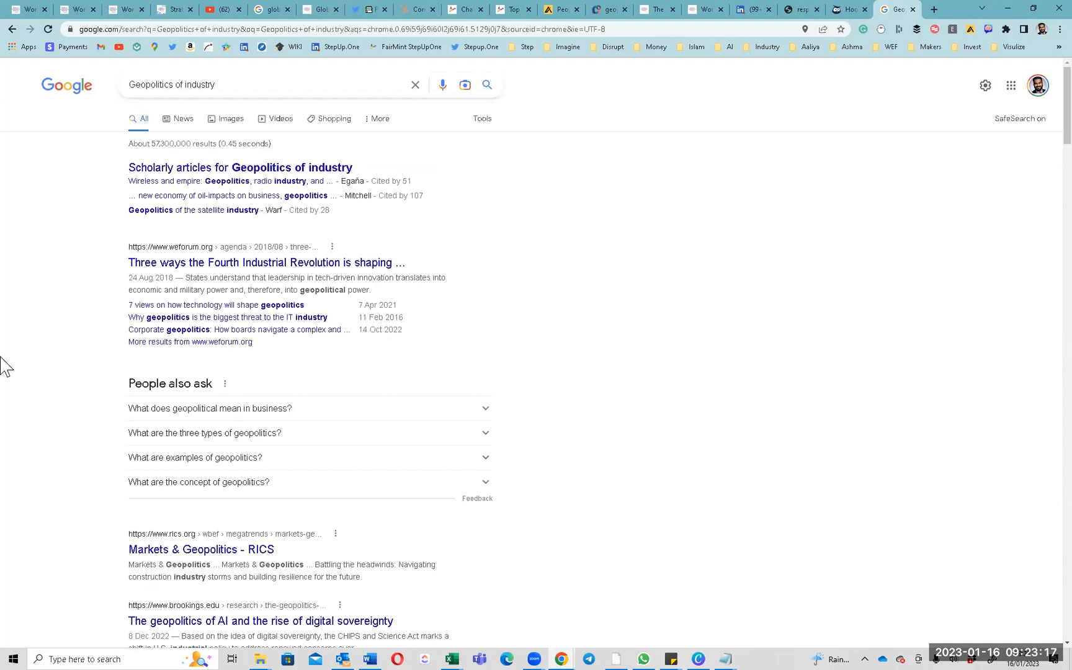
{"action": "scroll", "coordinate": [396, 429], "scroll_direction": "down", "scroll_amount": 20}
{"action": "scroll", "coordinate": [394, 428], "scroll_direction": "up", "scroll_amount": 20}
{"action": "scroll", "coordinate": [419, 399], "scroll_direction": "down", "scroll_amount": 20}
{"action": "scroll", "coordinate": [476, 348], "scroll_direction": "up", "scroll_amount": 20}
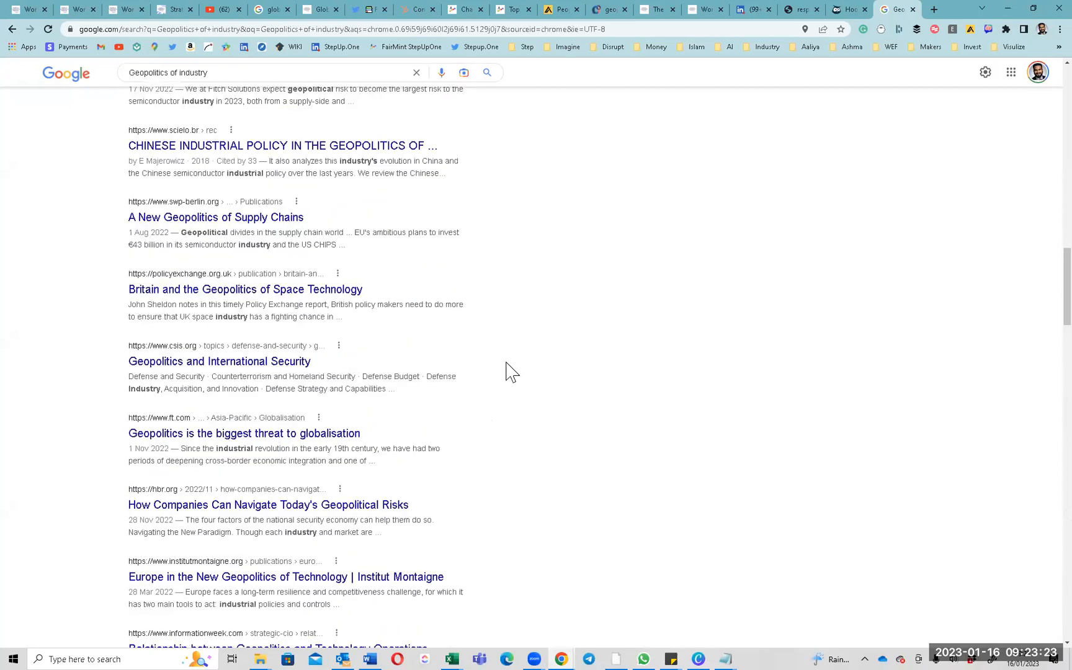
{"action": "scroll", "coordinate": [506, 371], "scroll_direction": "up", "scroll_amount": 15}
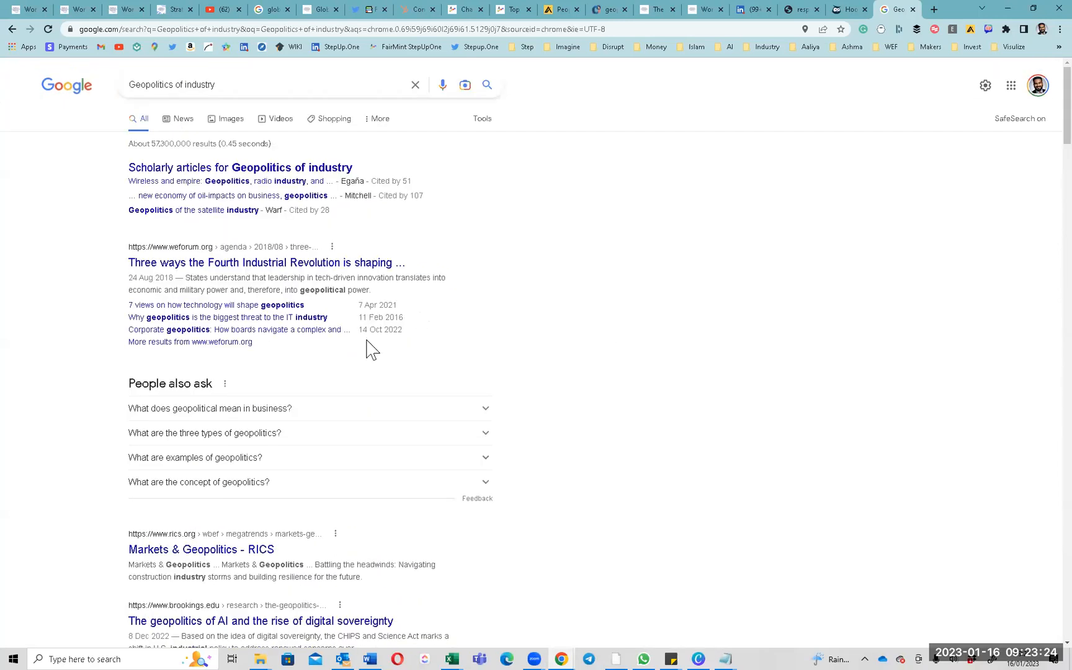
{"action": "left_click", "coordinate": [845, 10]}
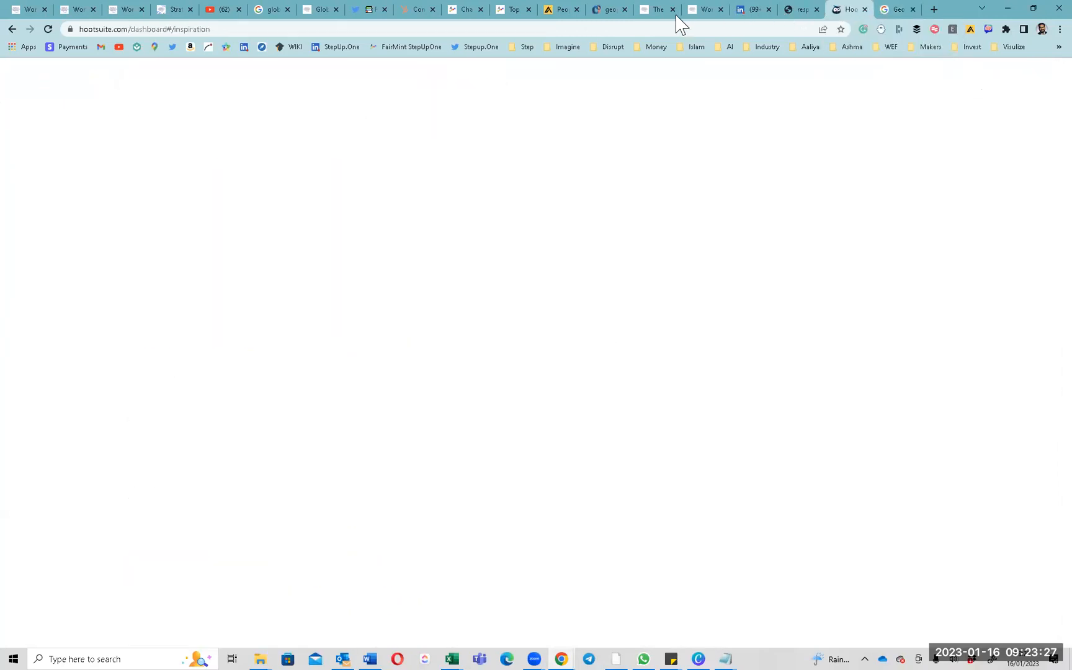
Compare NeuronWriter's competitor titles for rows 2–19 with the Google results.
{"action": "left_click", "coordinate": [600, 10]}
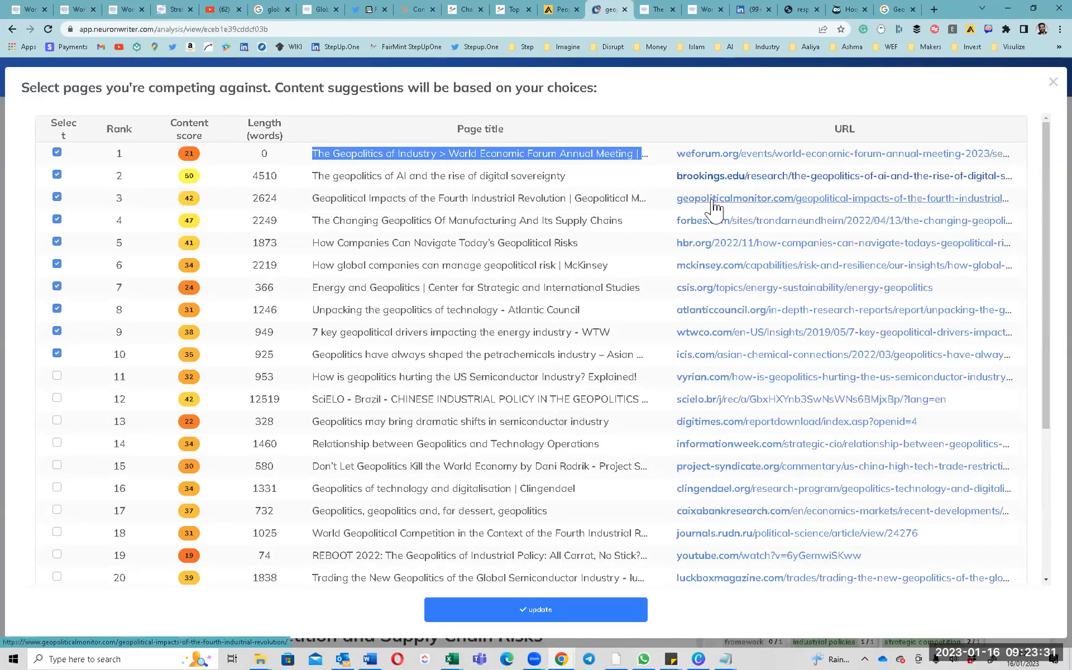
{"action": "left_click", "coordinate": [669, 157]}
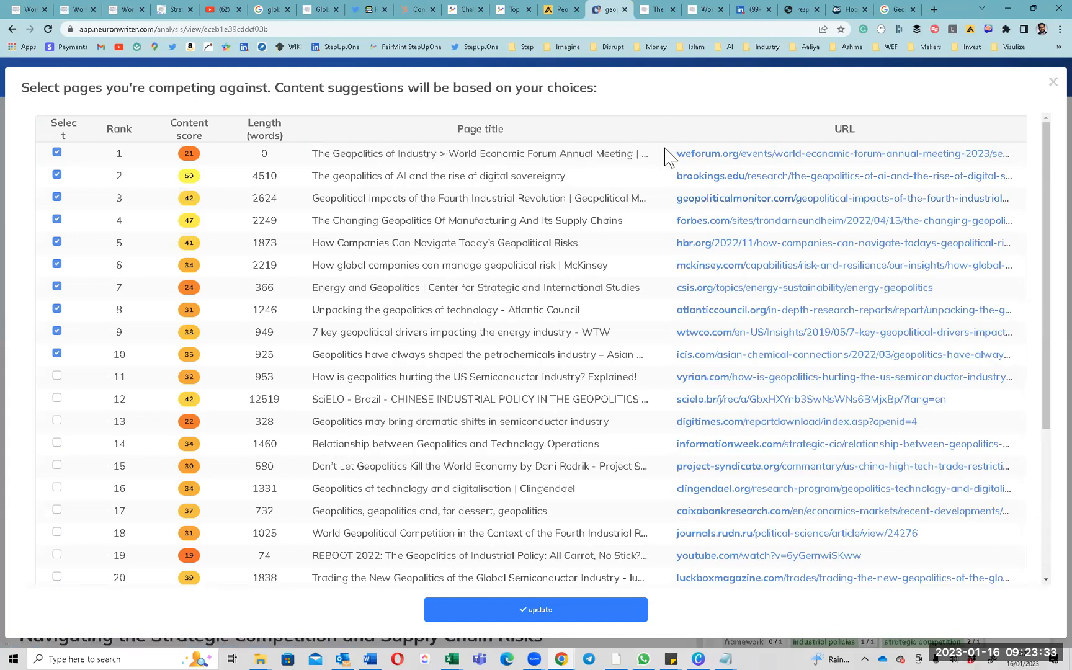
{"action": "left_click_drag", "start_coordinate": [740, 154], "coordinate": [780, 557]}
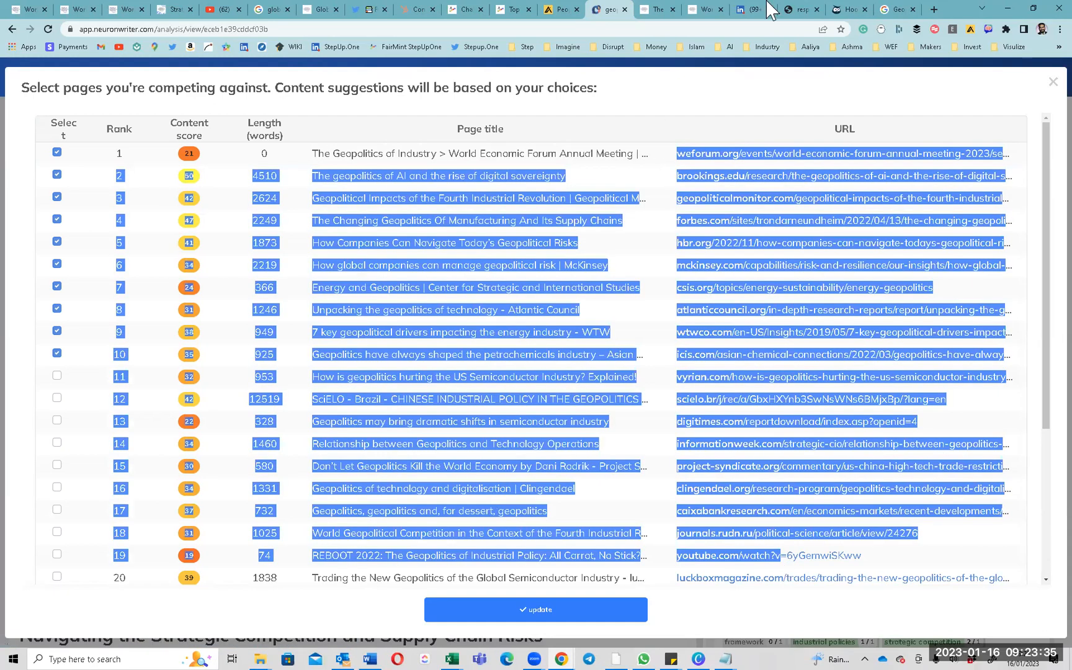
{"action": "left_click", "coordinate": [898, 11]}
{"action": "triple_click", "coordinate": [220, 89]}
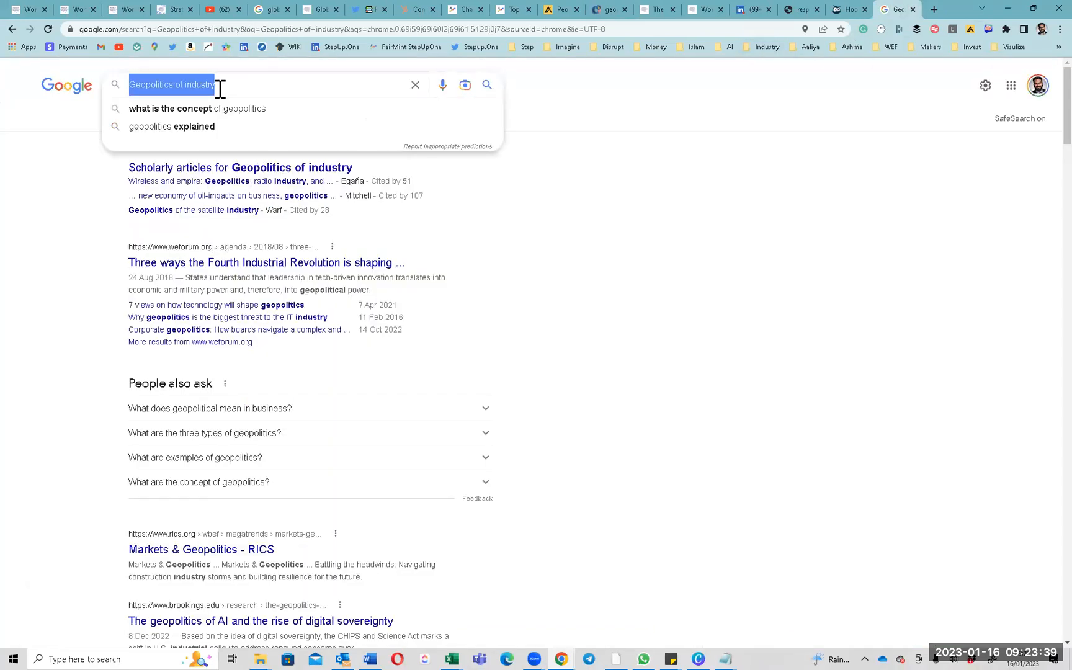
{"action": "left_click", "coordinate": [86, 285]}
{"action": "scroll", "coordinate": [214, 323], "scroll_direction": "down", "scroll_amount": 8}
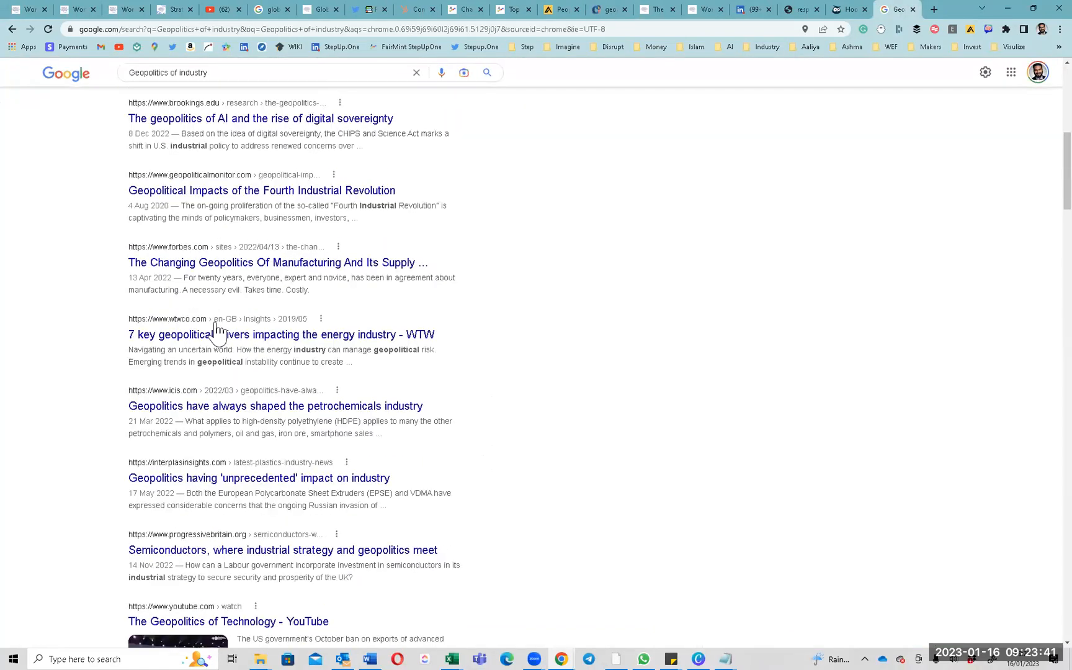
{"action": "scroll", "coordinate": [216, 331], "scroll_direction": "down", "scroll_amount": 6}
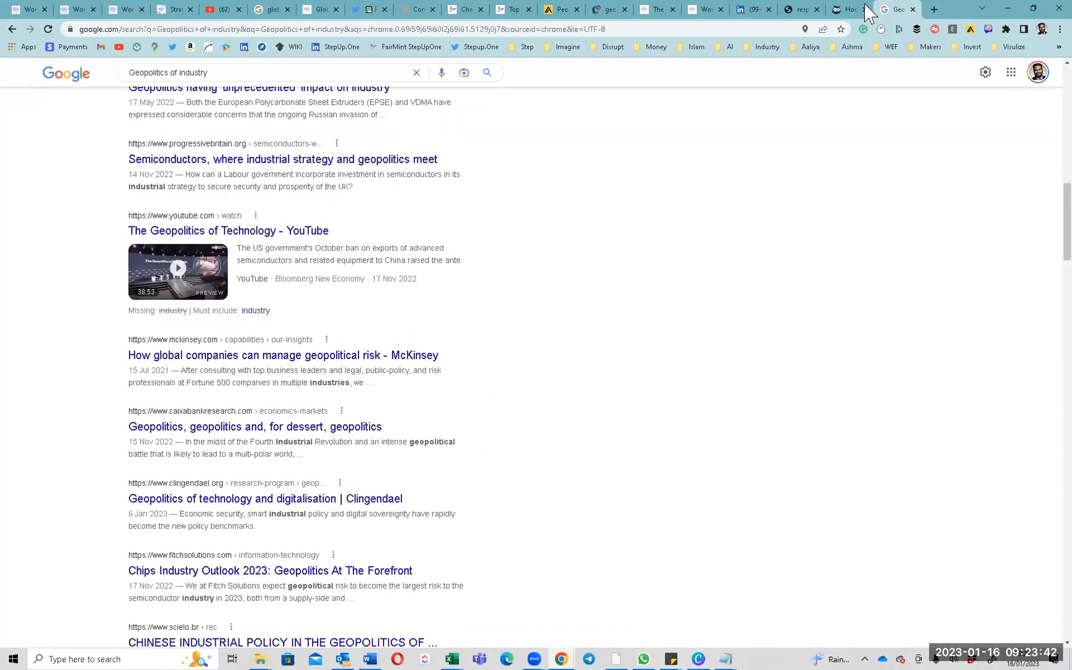
Close the competitor selection without updating, keeping the top 10 pages.
{"action": "left_click", "coordinate": [596, 11]}
{"action": "left_click", "coordinate": [744, 113]}
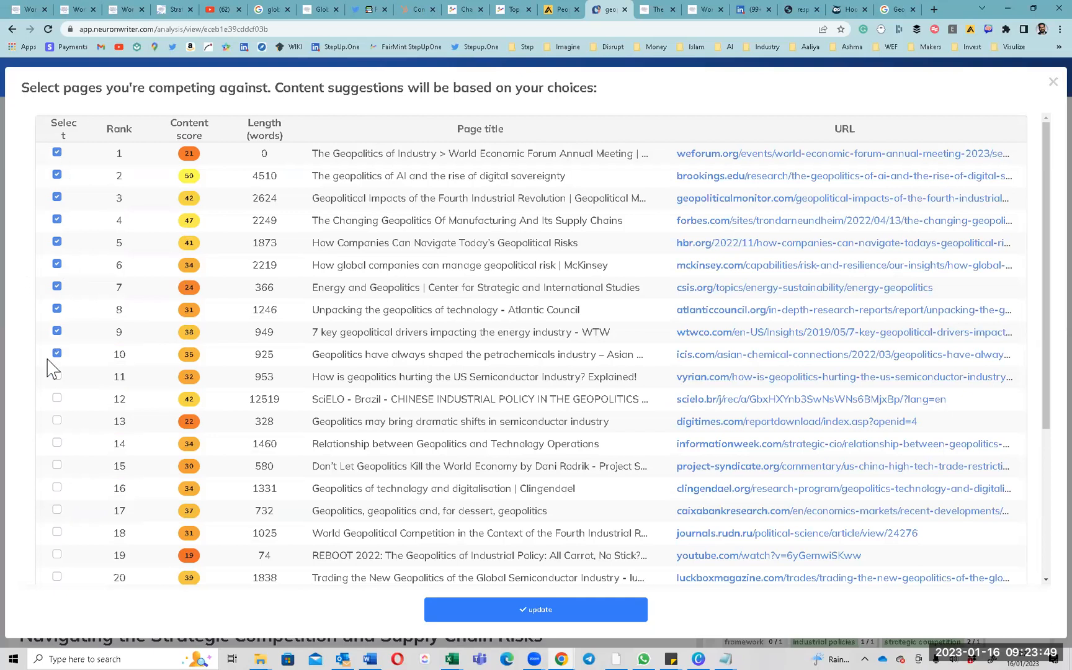
{"action": "scroll", "coordinate": [390, 351], "scroll_direction": "down", "scroll_amount": 4}
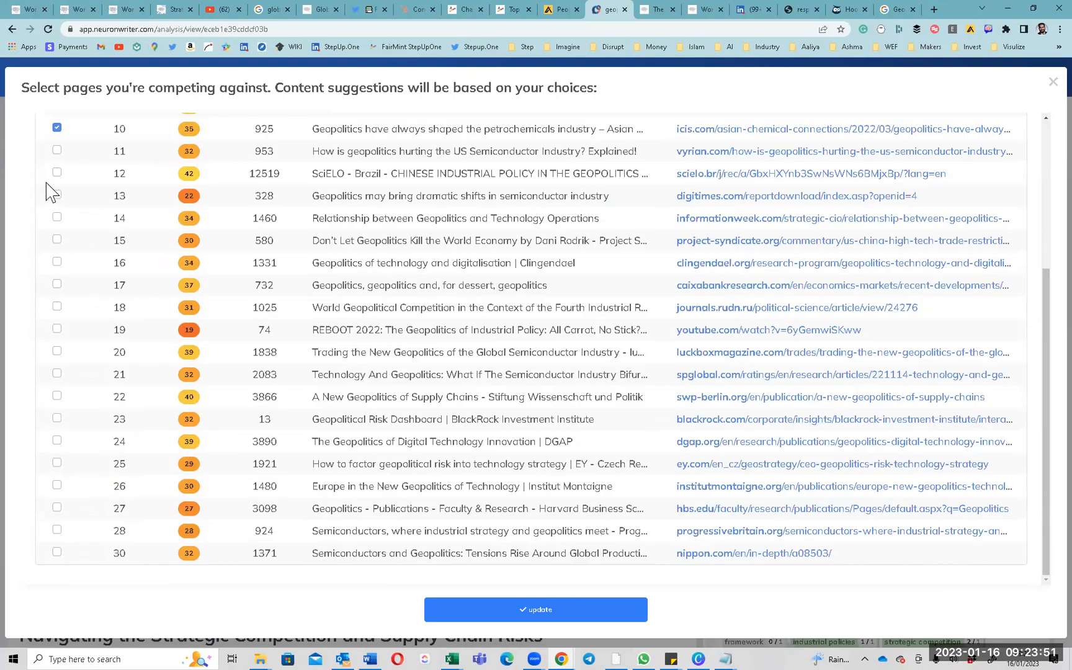
{"action": "scroll", "coordinate": [98, 219], "scroll_direction": "up", "scroll_amount": 4}
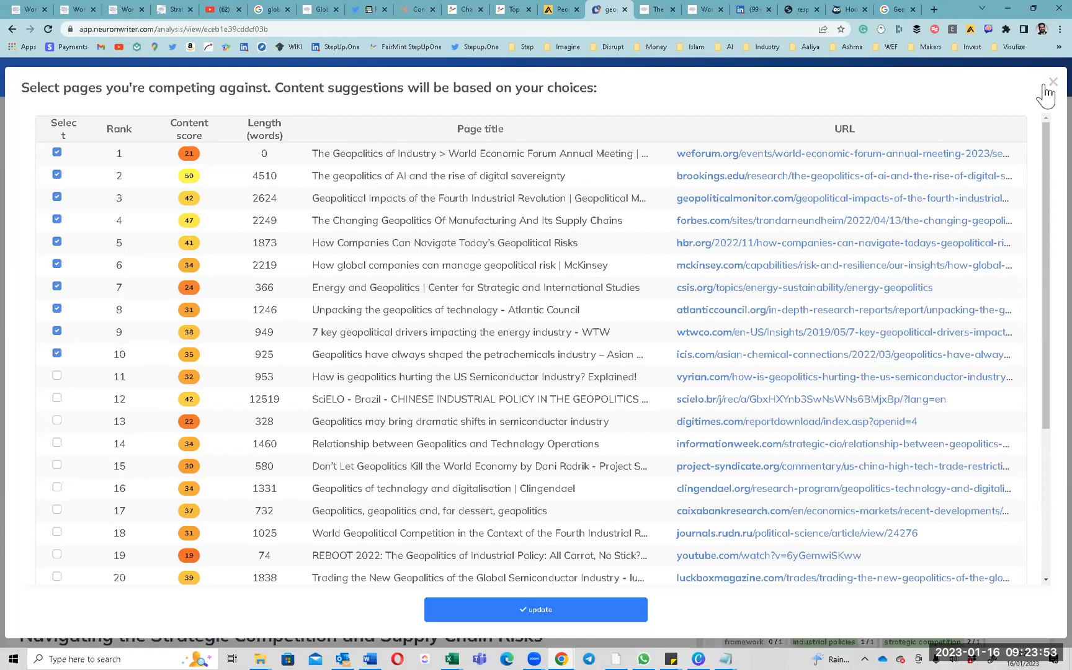
{"action": "left_click", "coordinate": [1052, 83]}
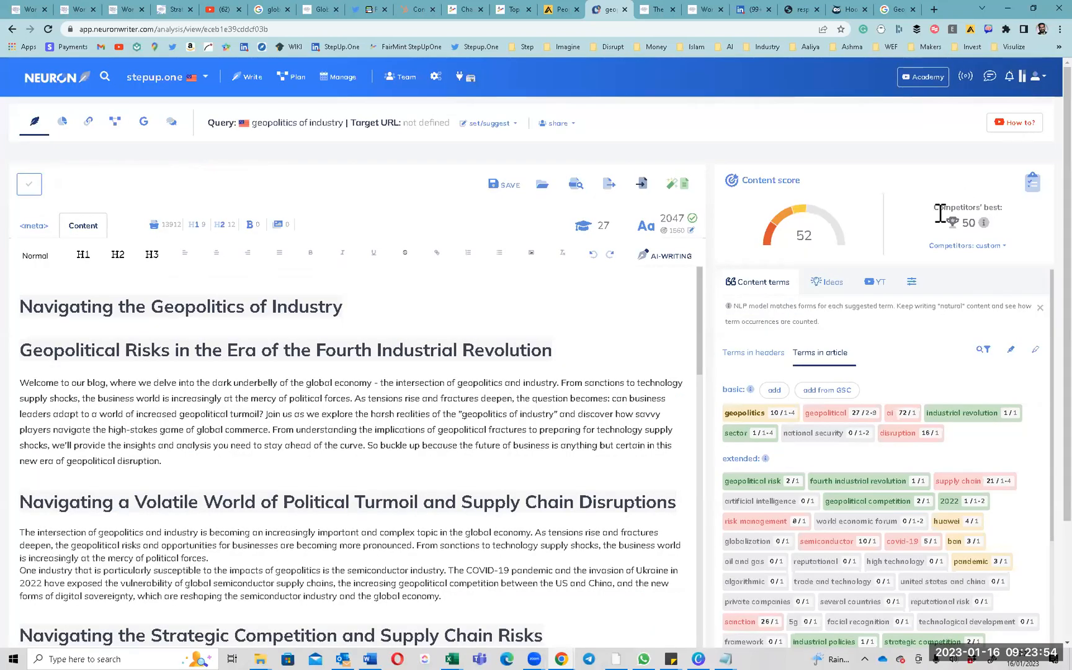
Base suggestions on the Top 10 competitors and decline the page reload.
{"action": "left_click", "coordinate": [989, 247]}
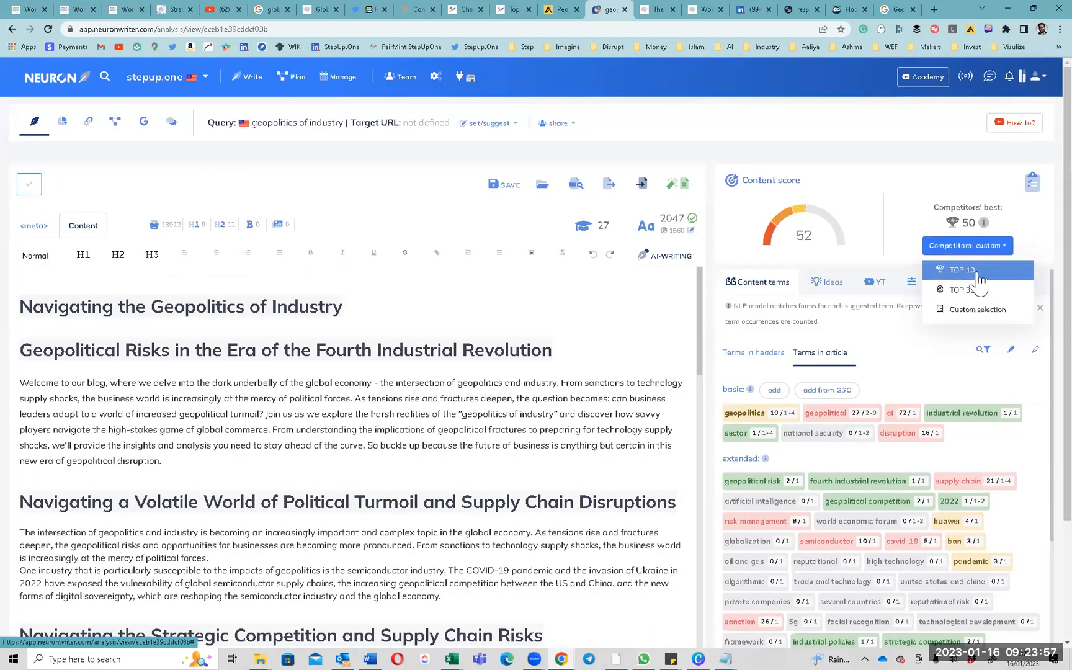
{"action": "left_click", "coordinate": [980, 271]}
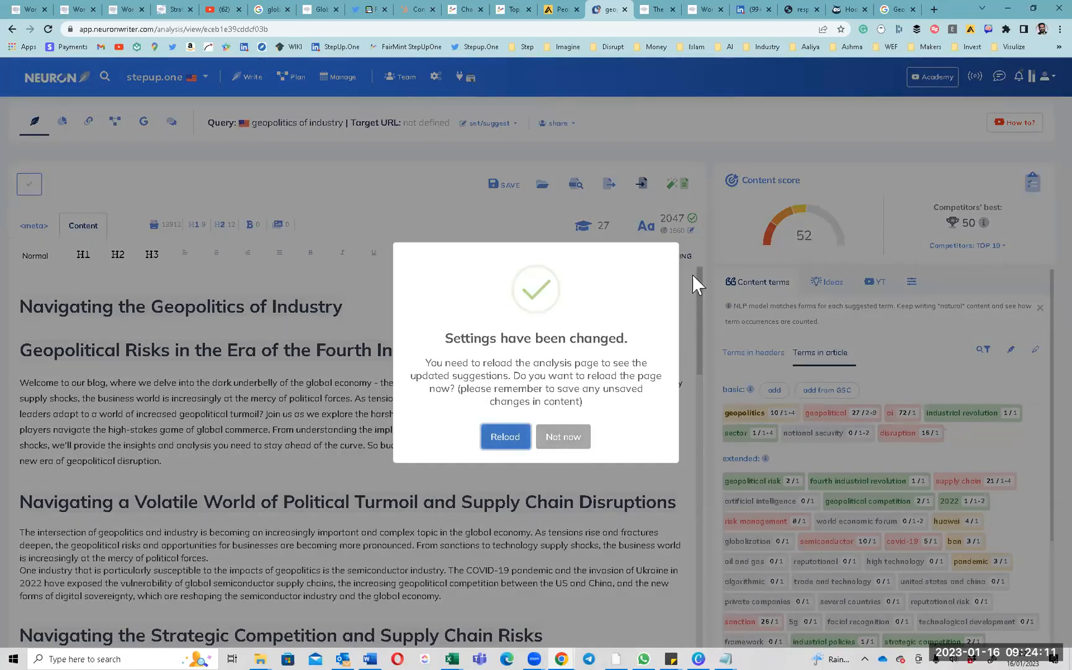
{"action": "left_click", "coordinate": [764, 125]}
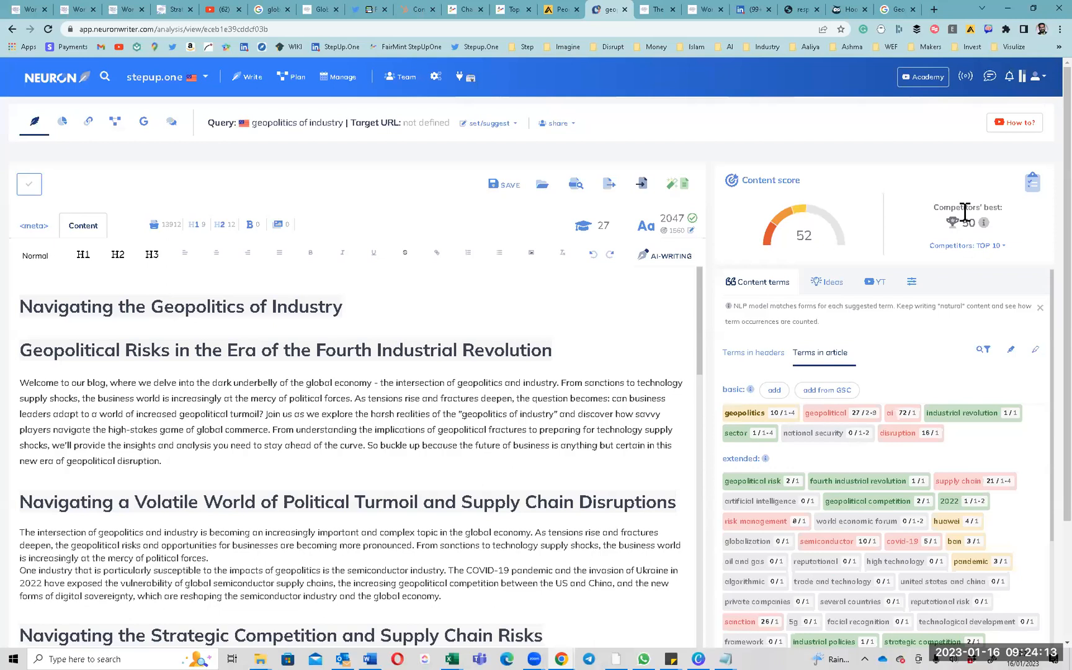
Switch the competitor set to Custom selection to list the competing pages.
{"action": "left_click", "coordinate": [987, 247]}
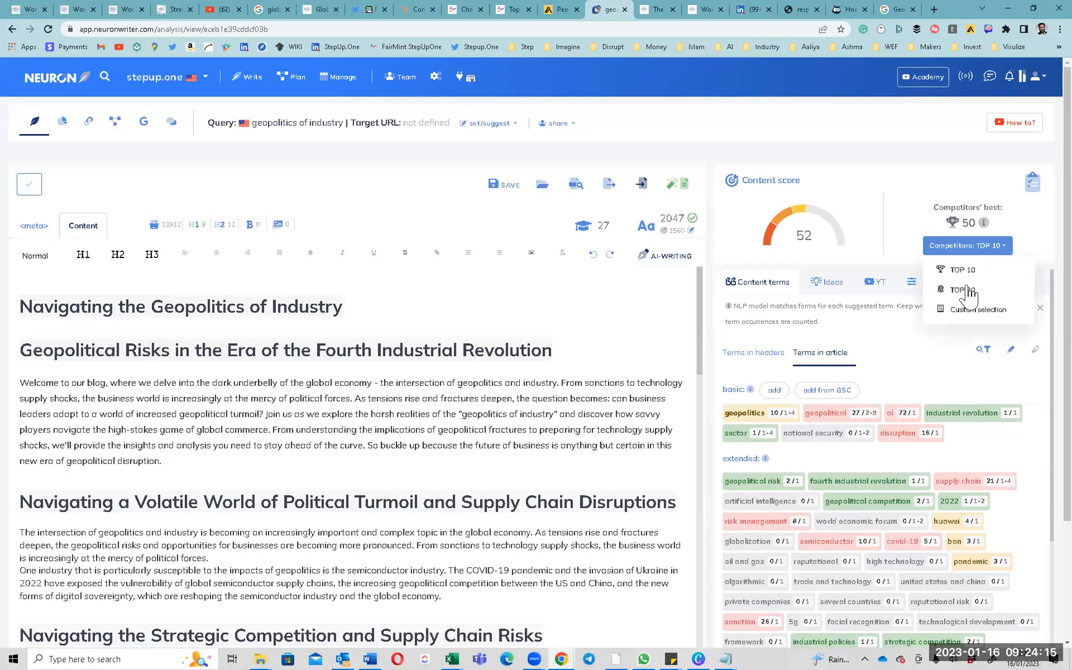
{"action": "left_click", "coordinate": [962, 309]}
{"action": "left_click", "coordinate": [56, 175]}
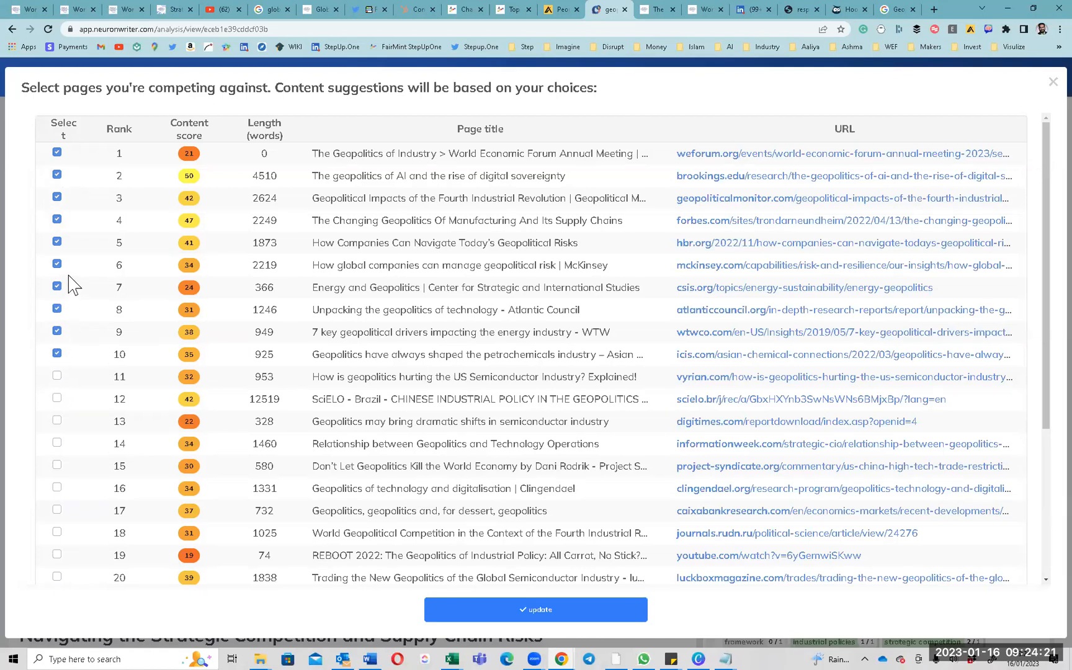
Drop rank 10, add ranks 12, 13 and 19, apply the custom set, and skip the reload.
{"action": "left_click", "coordinate": [56, 355]}
{"action": "left_click", "coordinate": [56, 422]}
{"action": "left_click", "coordinate": [57, 511]}
{"action": "left_click", "coordinate": [59, 554]}
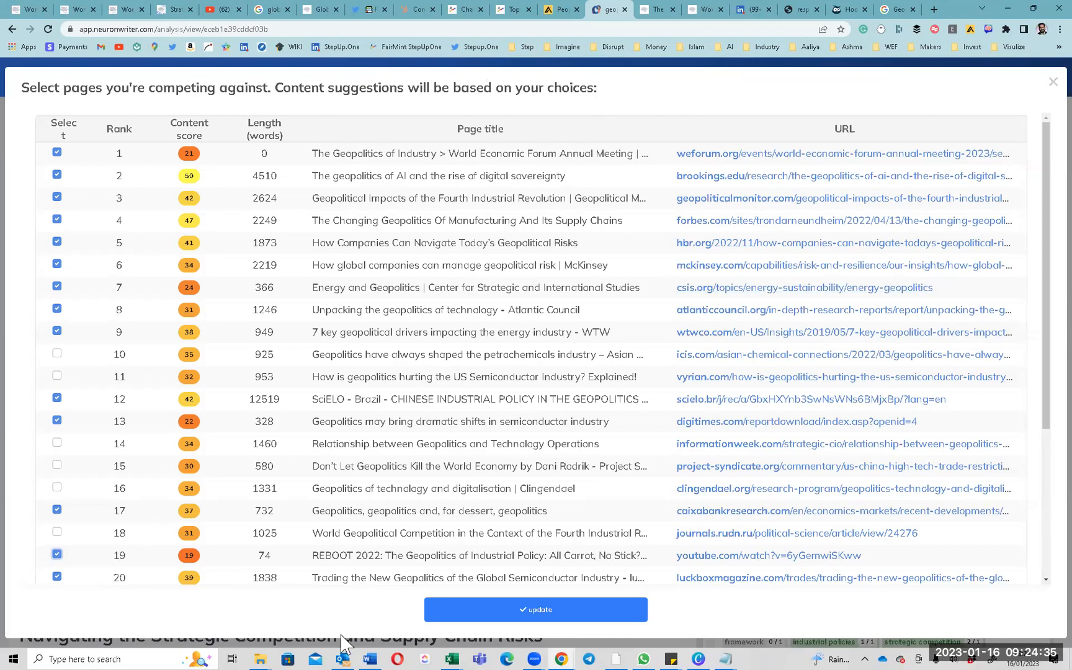
{"action": "scroll", "coordinate": [137, 377], "scroll_direction": "down", "scroll_amount": 4}
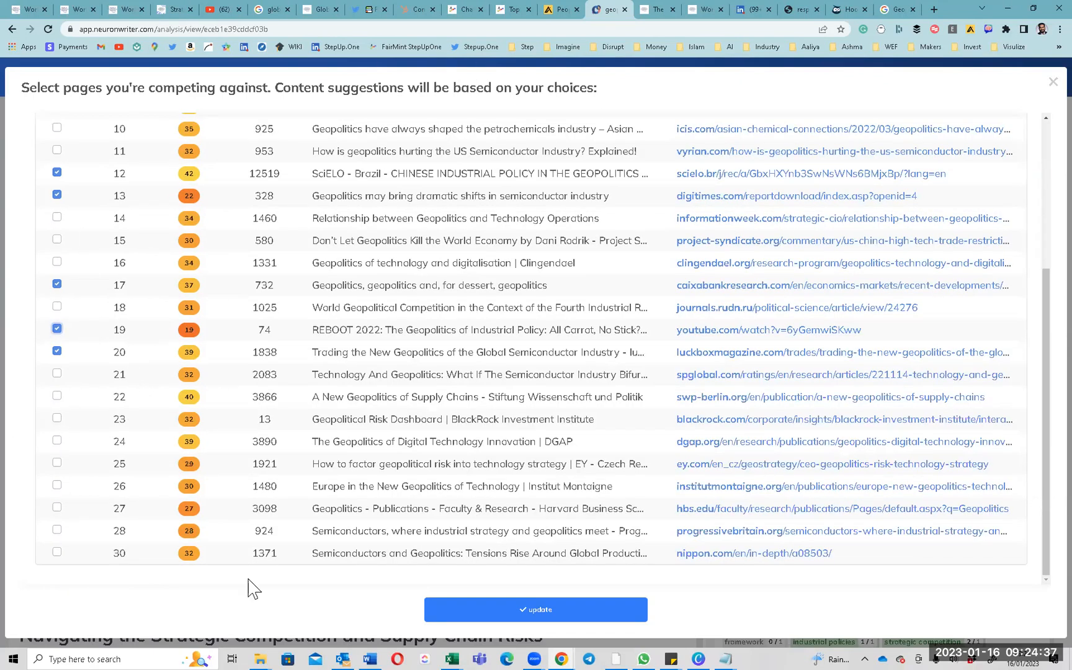
{"action": "scroll", "coordinate": [254, 583], "scroll_direction": "up", "scroll_amount": 4}
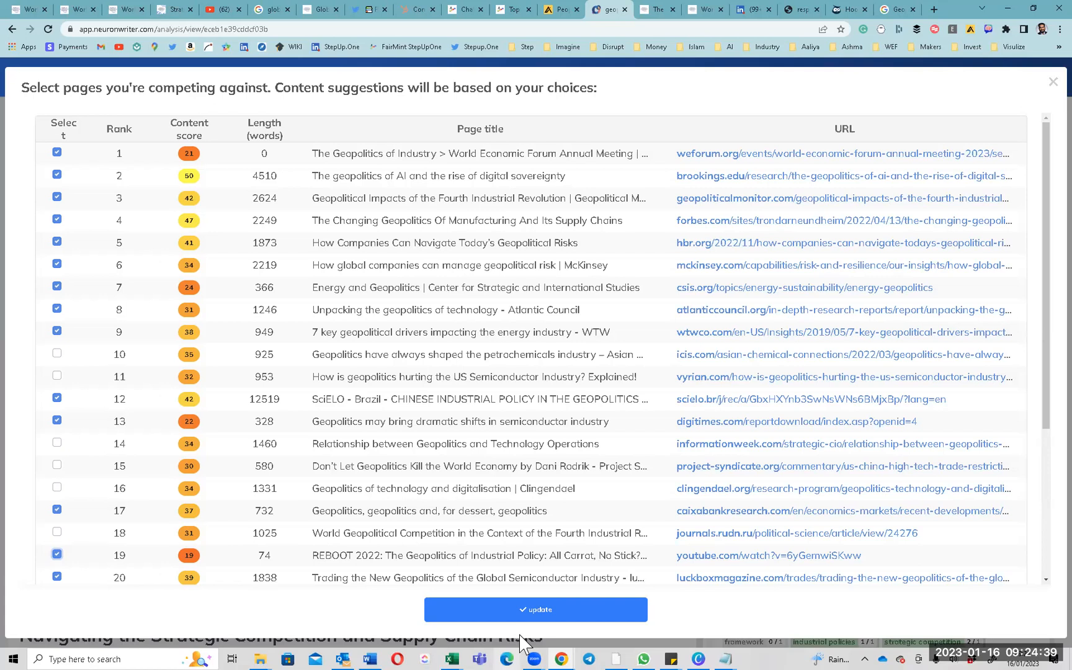
{"action": "left_click", "coordinate": [541, 611]}
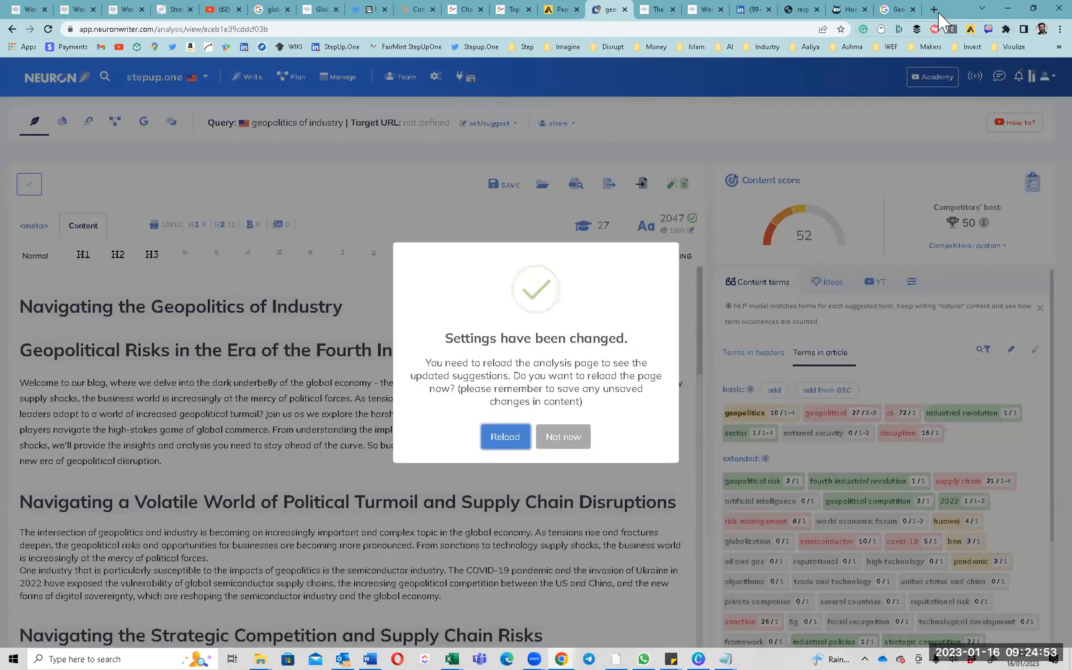
{"action": "left_click", "coordinate": [545, 445]}
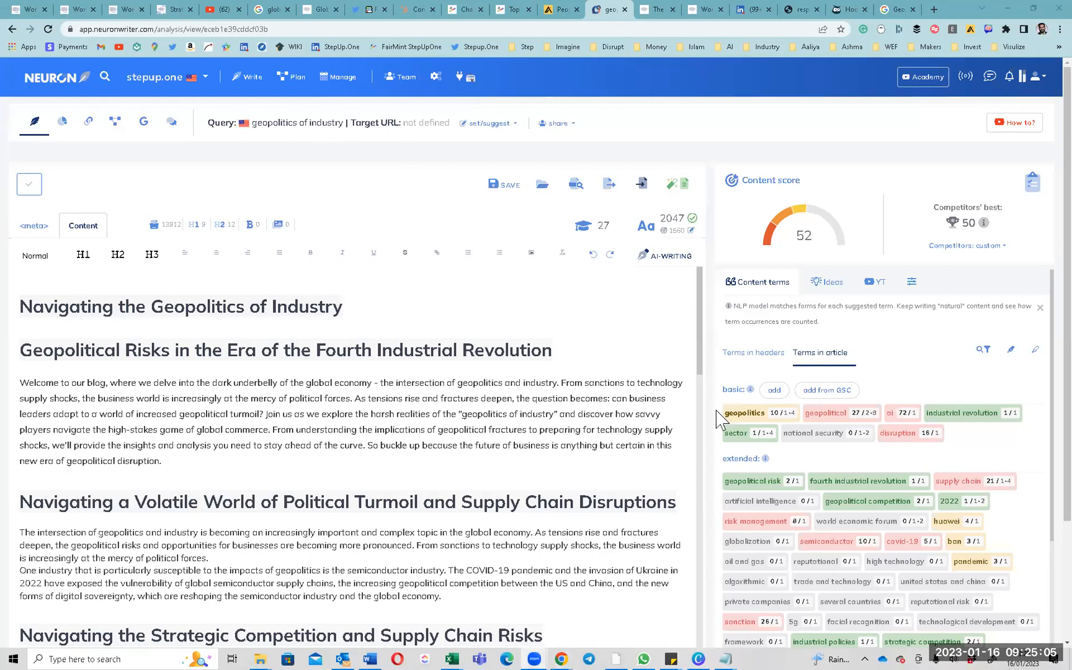
Skim the geopolitics of industry draft from its title down and back, then bring up the window switcher.
{"action": "left_click", "coordinate": [92, 308]}
{"action": "scroll", "coordinate": [55, 307], "scroll_direction": "down", "scroll_amount": 1}
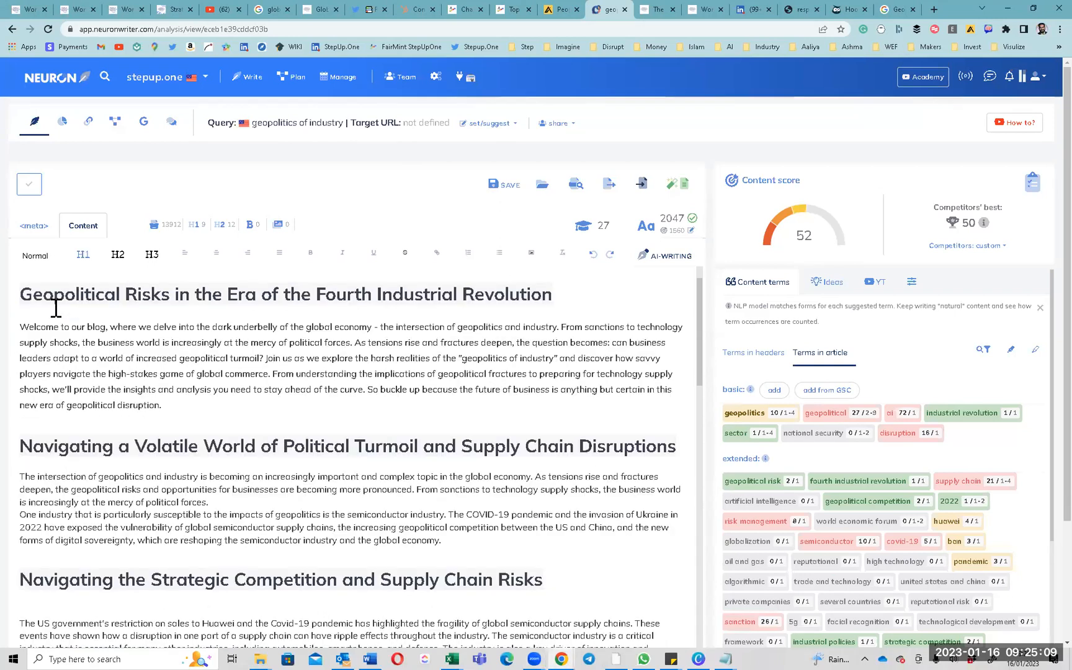
{"action": "scroll", "coordinate": [57, 382], "scroll_direction": "down", "scroll_amount": 8}
{"action": "scroll", "coordinate": [59, 392], "scroll_direction": "down", "scroll_amount": 15}
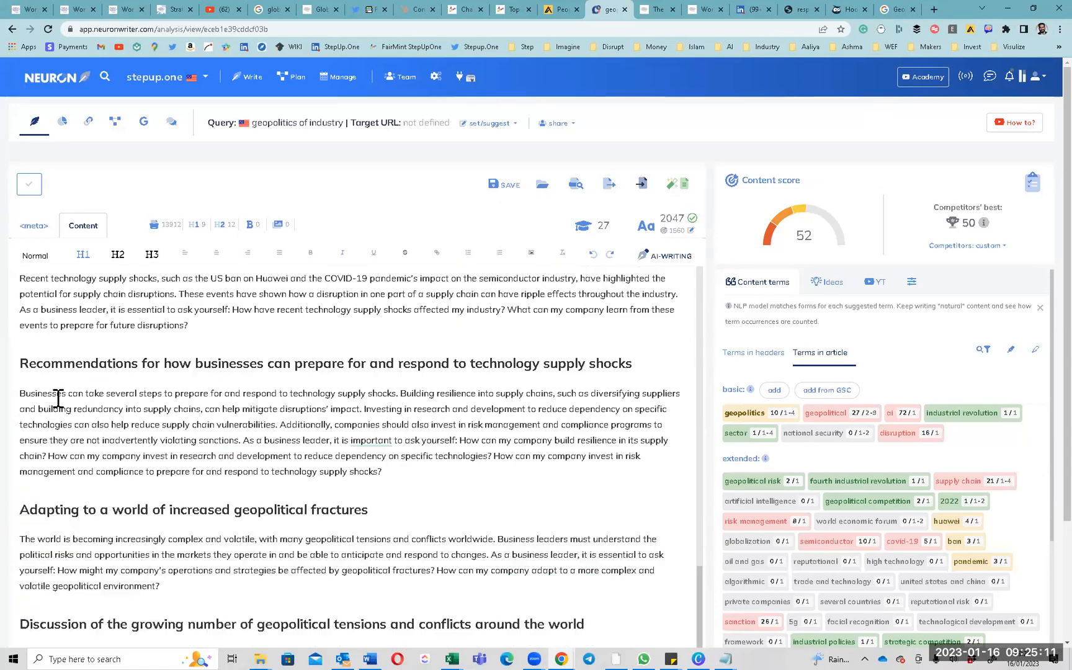
{"action": "scroll", "coordinate": [57, 395], "scroll_direction": "up", "scroll_amount": 20}
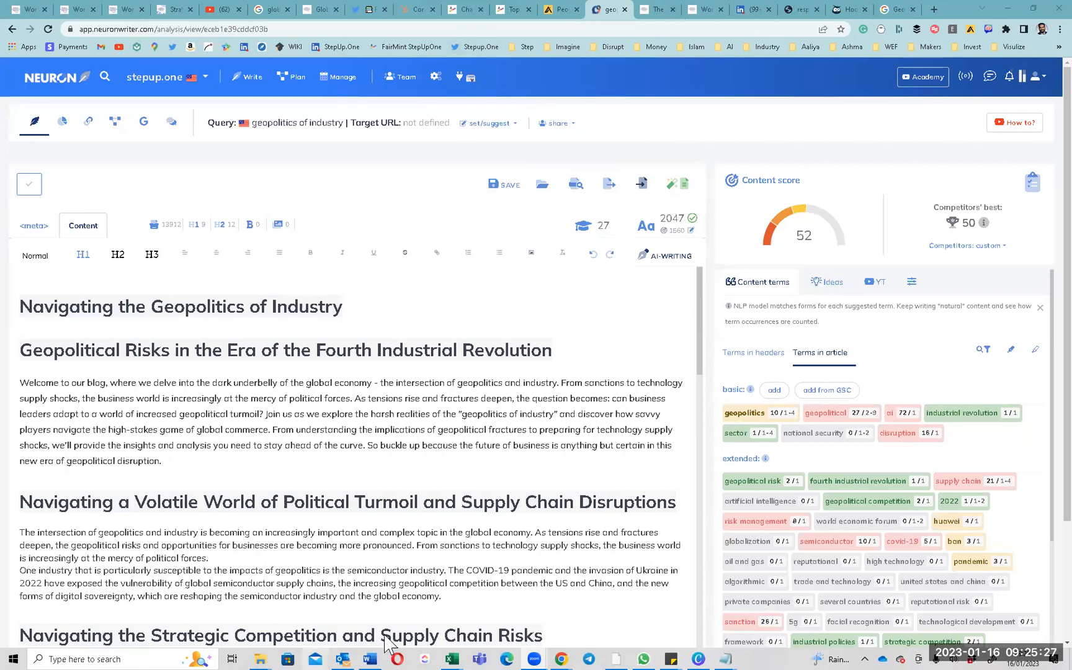
{"action": "key", "text": "alt+Tab"}
{"action": "key", "text": "alt+Tab"}
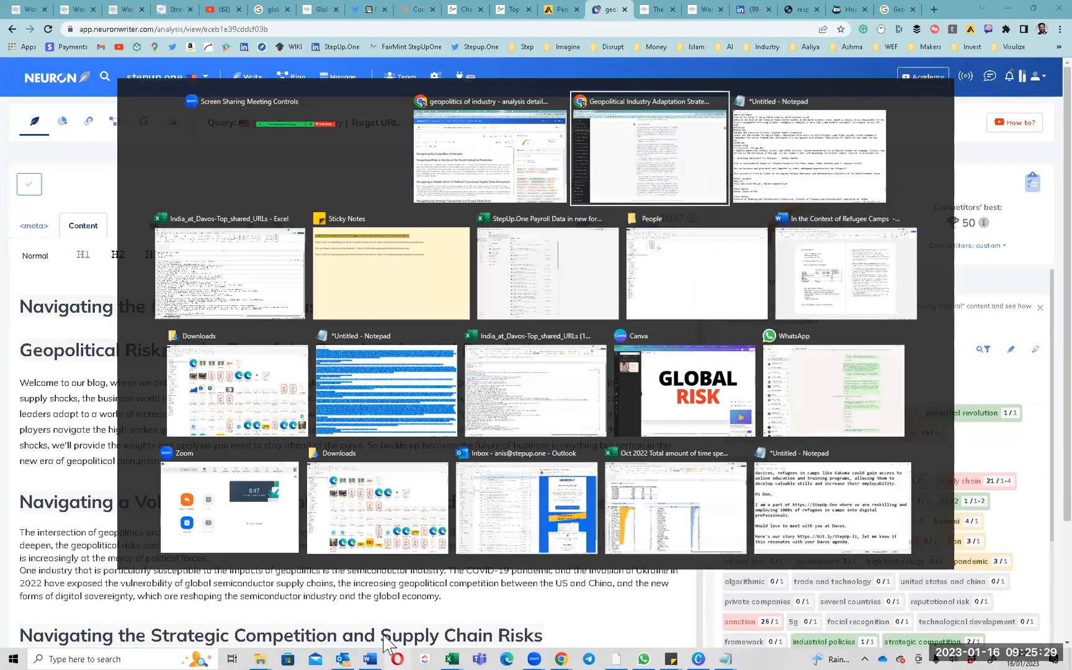
Select ChatGPT's answer from 'Technology supply shocks' to the end, then switch to the NeuronWriter window.
{"action": "scroll", "coordinate": [503, 238], "scroll_direction": "down", "scroll_amount": 6}
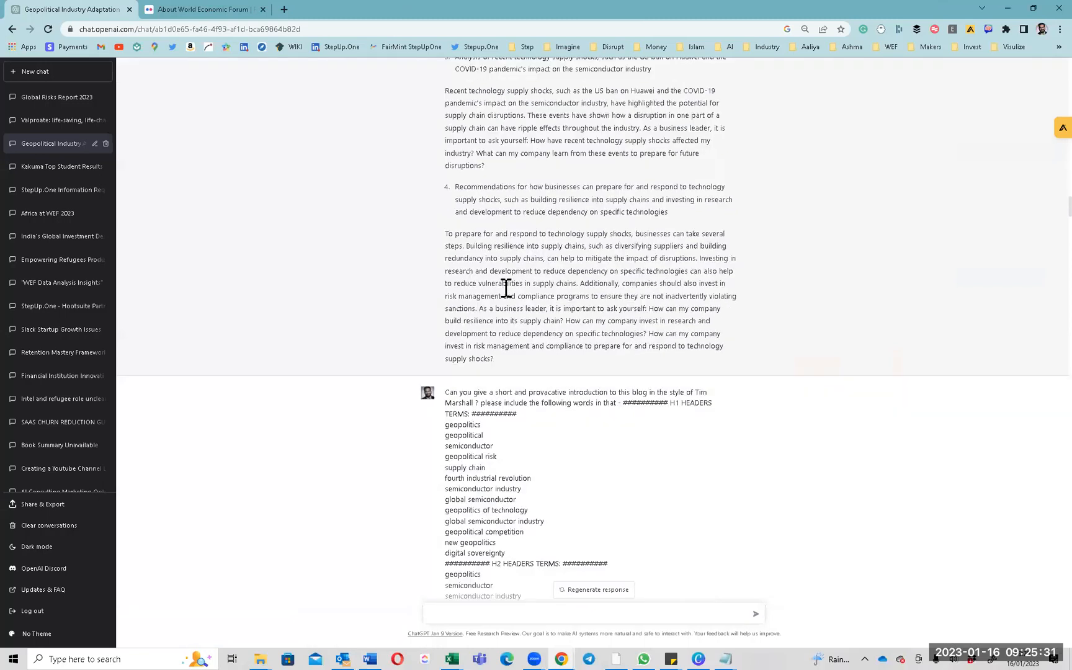
{"action": "scroll", "coordinate": [504, 282], "scroll_direction": "up", "scroll_amount": 5}
{"action": "scroll", "coordinate": [478, 174], "scroll_direction": "up", "scroll_amount": 2}
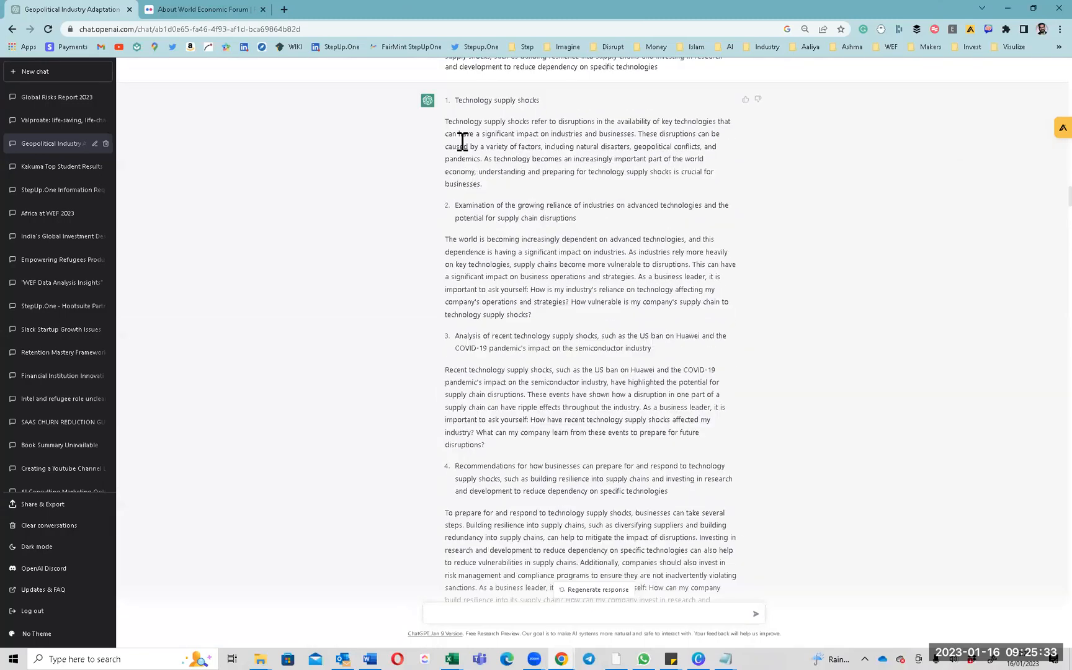
{"action": "left_click_drag", "start_coordinate": [456, 99], "coordinate": [737, 536]}
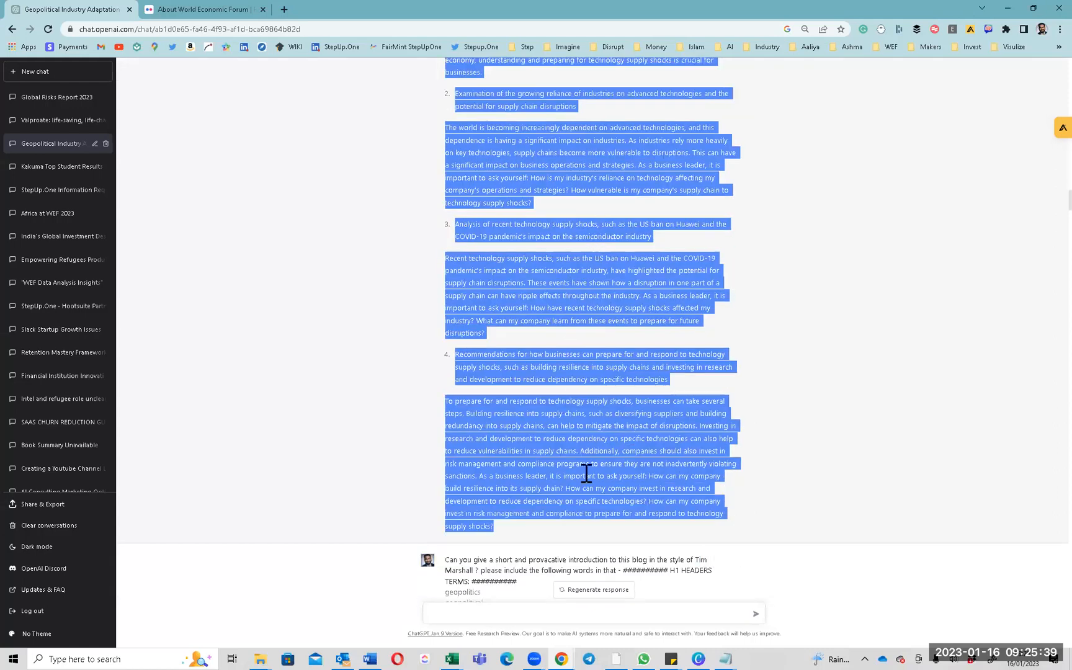
{"action": "key", "text": "super+Tab"}
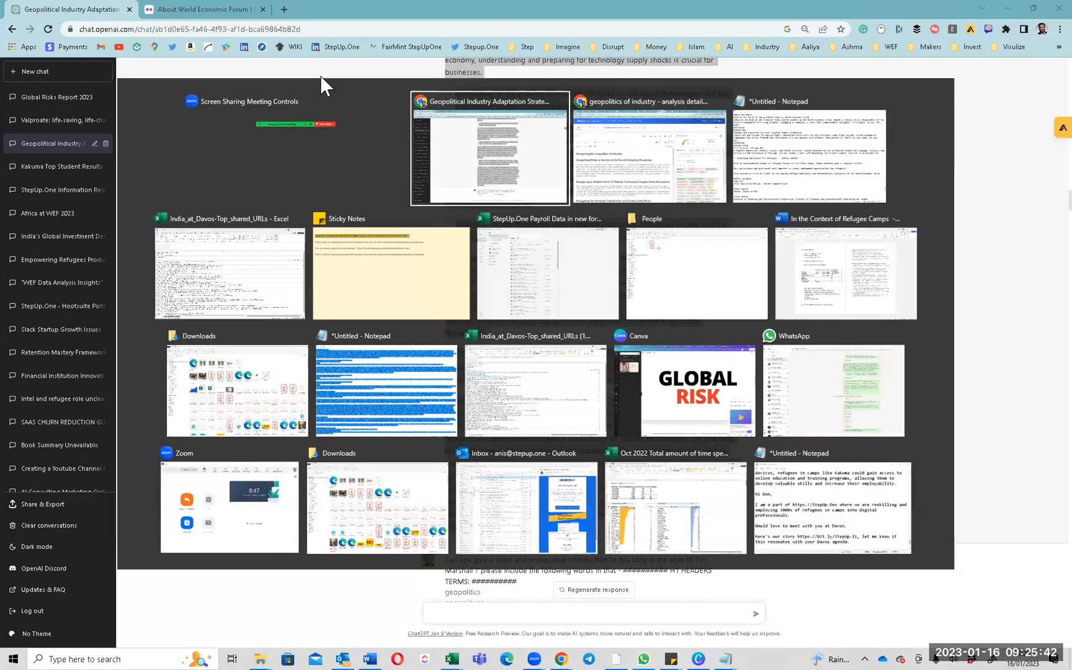
{"action": "left_click", "coordinate": [695, 144]}
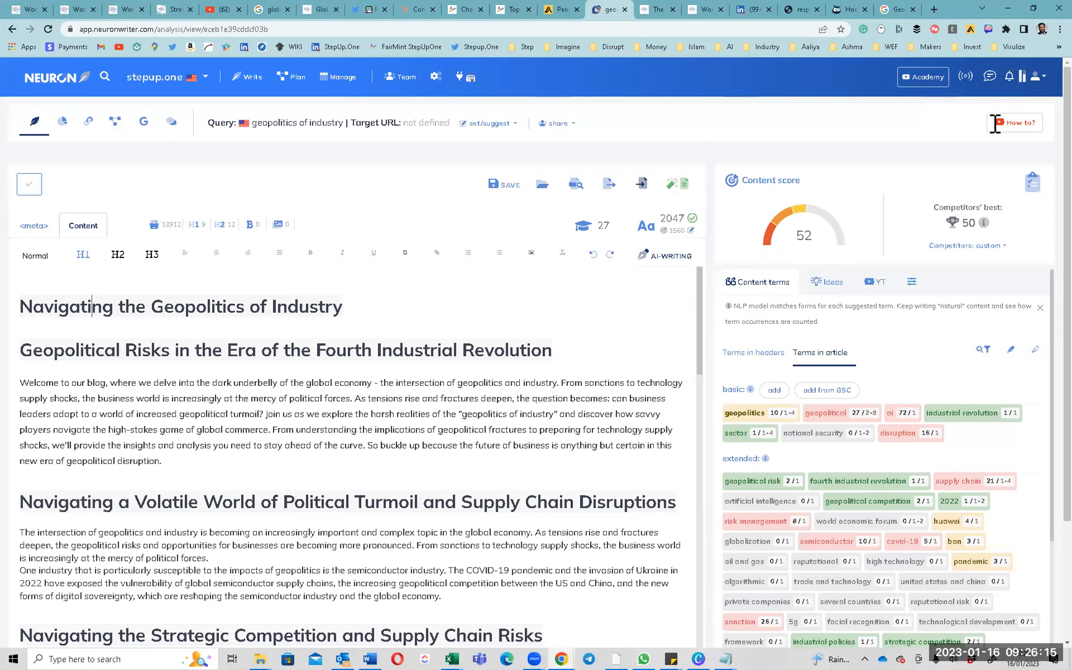
{"action": "left_click", "coordinate": [968, 252]}
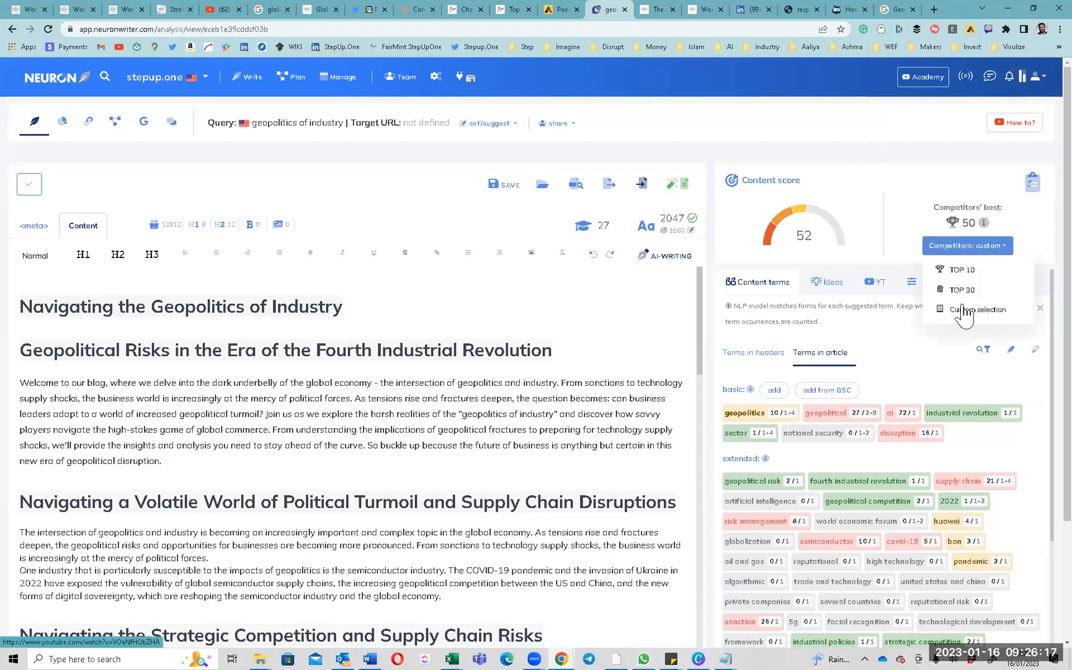
{"action": "left_click", "coordinate": [962, 314]}
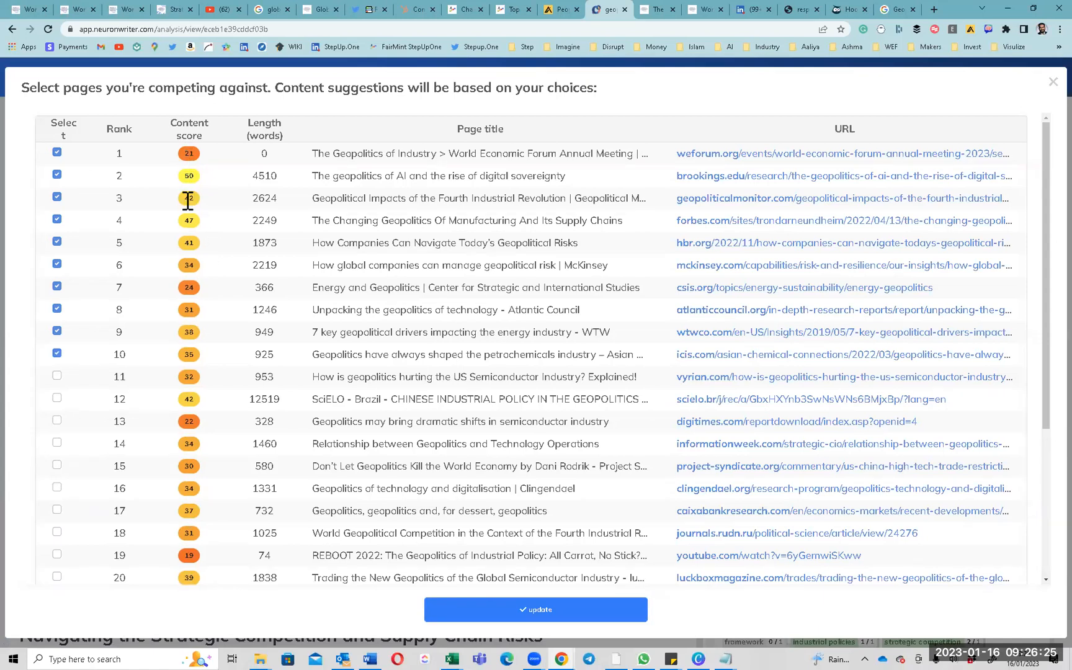
{"action": "left_click_drag", "start_coordinate": [188, 222], "coordinate": [202, 540]}
{"action": "scroll", "coordinate": [199, 451], "scroll_direction": "up", "scroll_amount": 4}
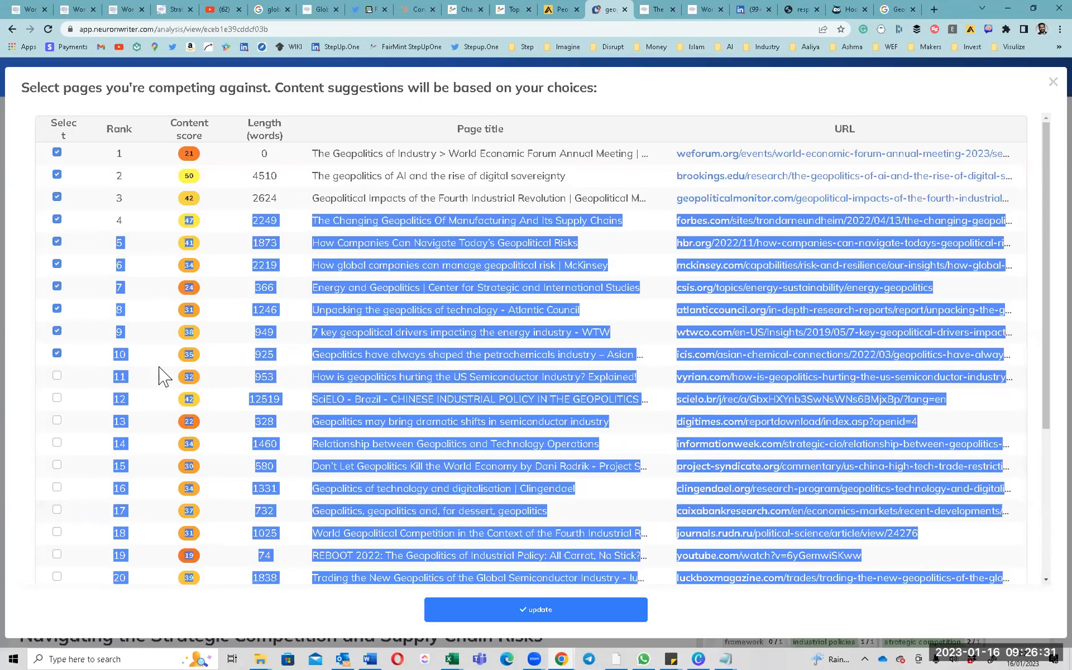
{"action": "left_click", "coordinate": [30, 345]}
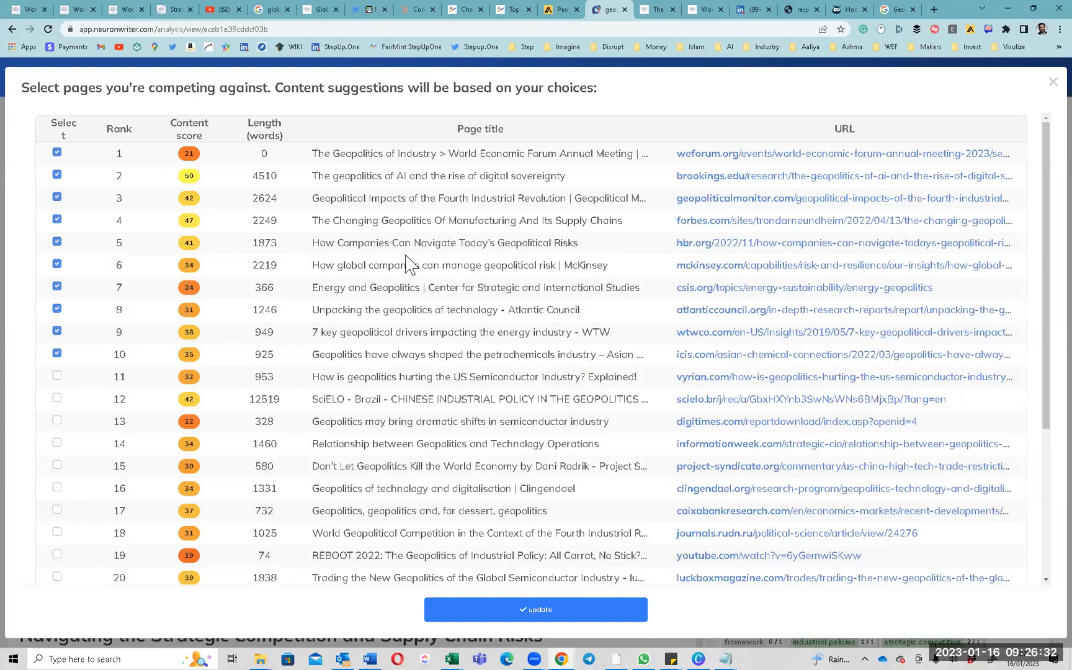
{"action": "left_click", "coordinate": [1052, 82]}
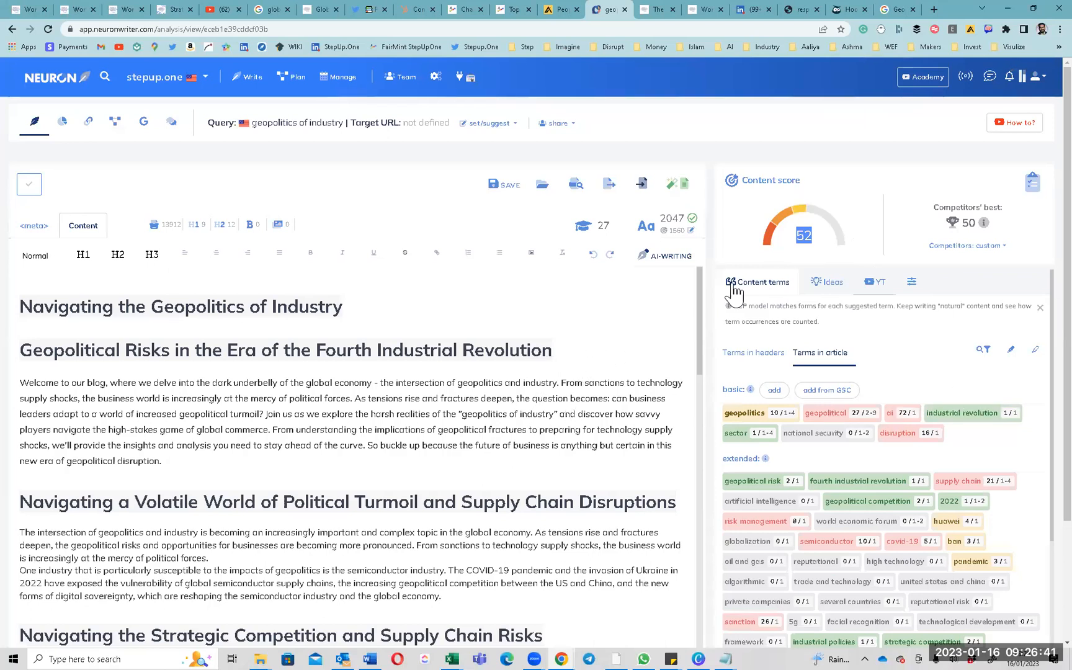
Put Chrome into full-screen mode from its options menu.
{"action": "scroll", "coordinate": [815, 377], "scroll_direction": "down", "scroll_amount": 2}
{"action": "scroll", "coordinate": [815, 377], "scroll_direction": "up", "scroll_amount": 2}
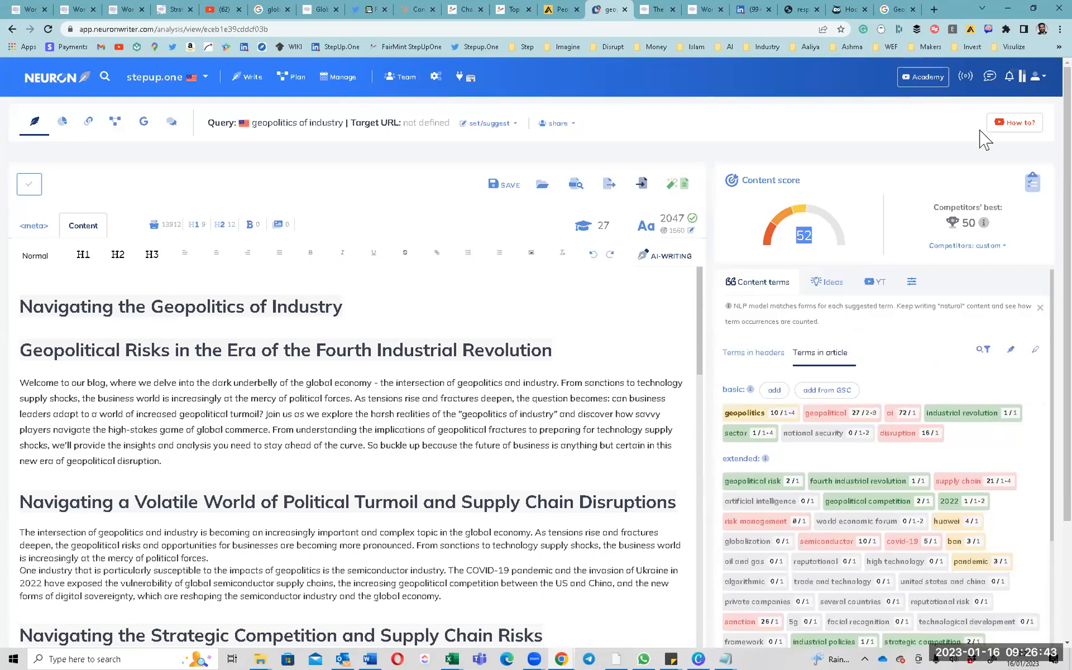
{"action": "left_click", "coordinate": [1060, 29]}
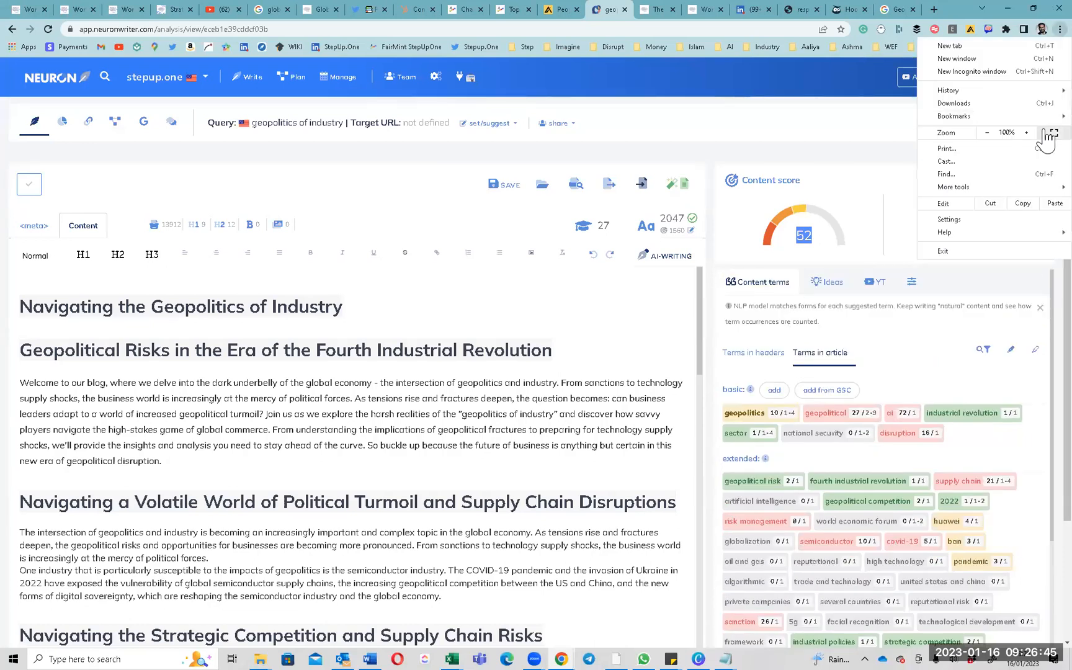
{"action": "left_click", "coordinate": [1047, 135]}
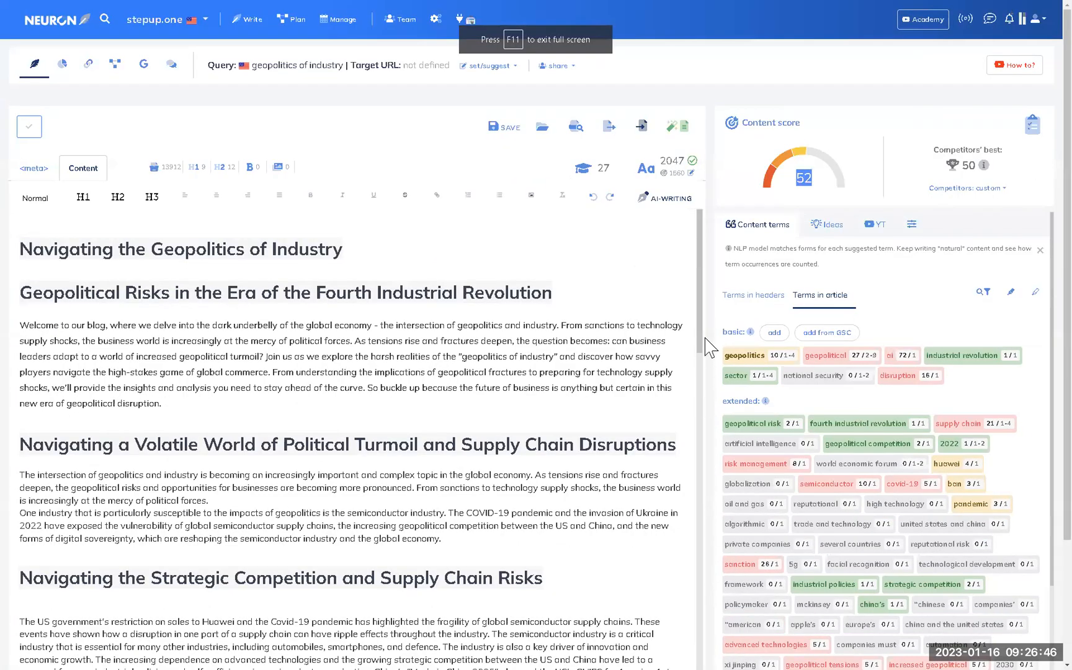
Show the Terms in headers list, with geopolitics and geopolitical at 40% for H1.
{"action": "double_click", "coordinate": [751, 250]}
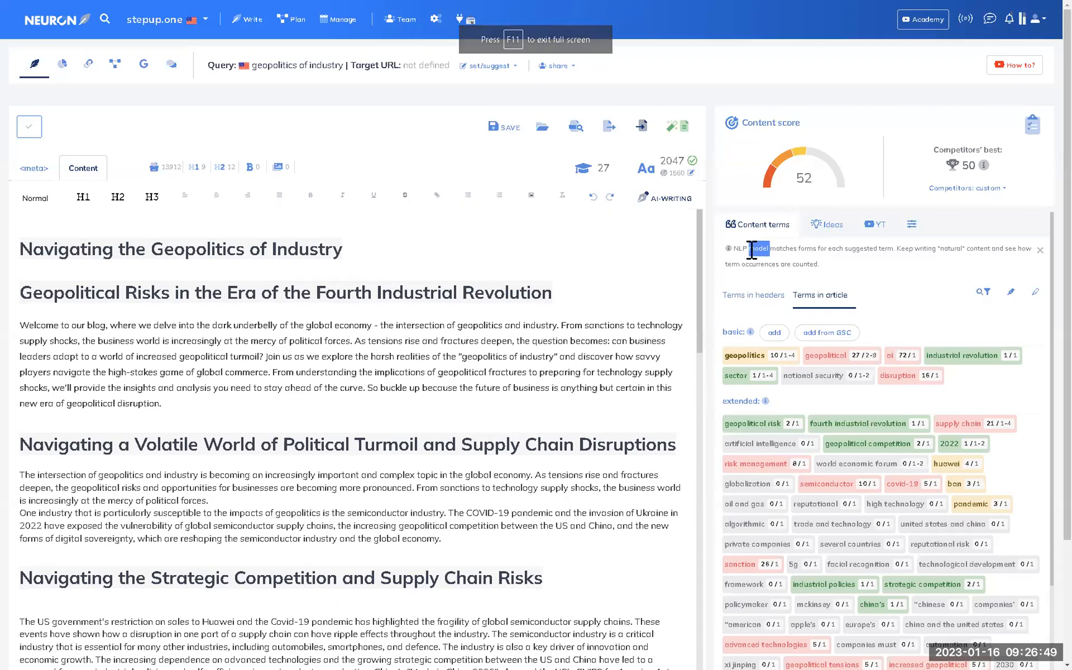
{"action": "triple_click", "coordinate": [751, 252]}
{"action": "left_click", "coordinate": [769, 297]}
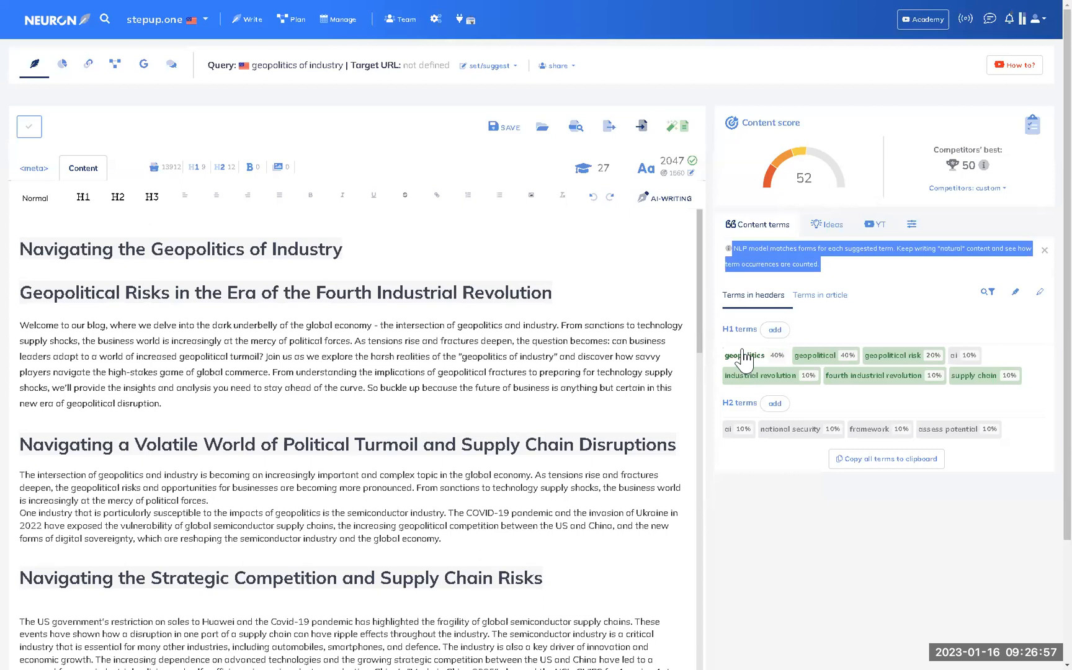
{"action": "left_click_drag", "start_coordinate": [724, 329], "coordinate": [757, 330]}
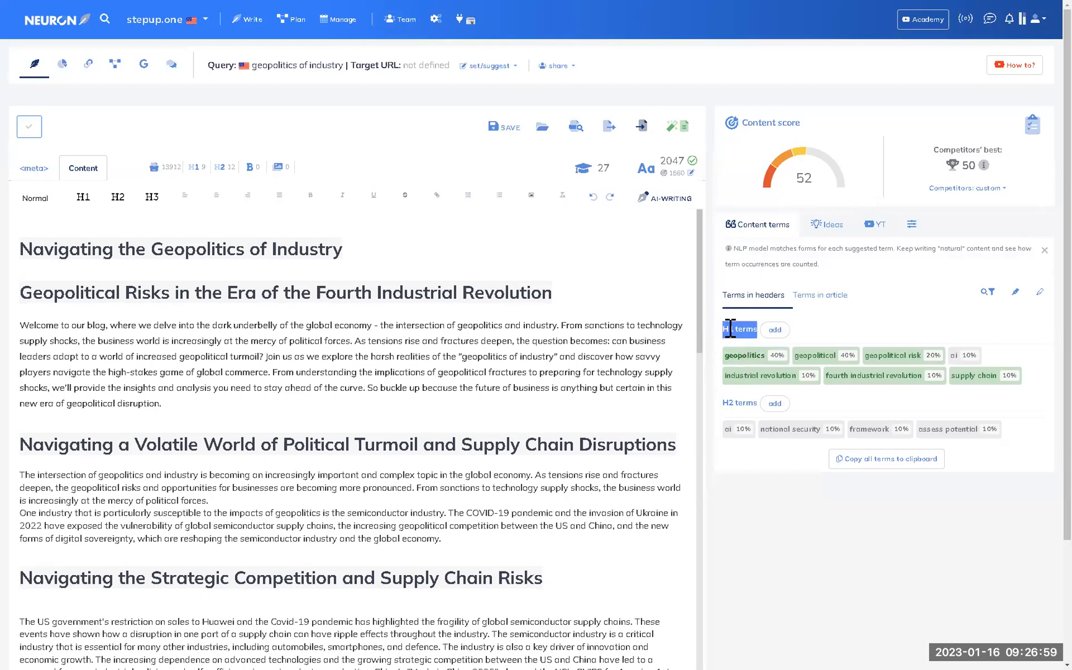
{"action": "triple_click", "coordinate": [152, 249]}
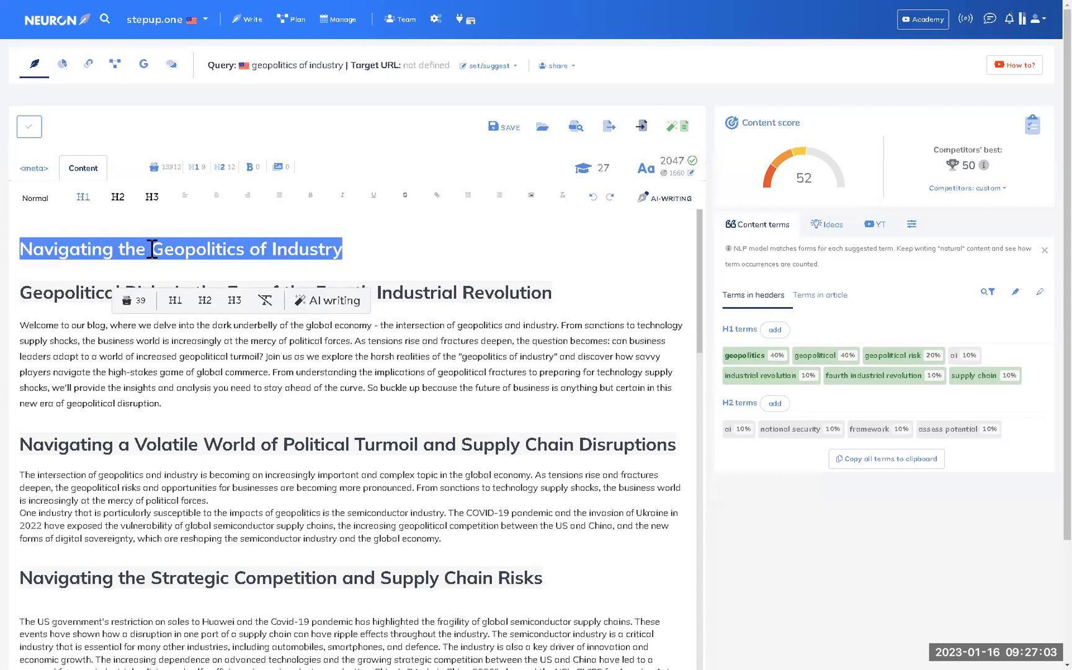
{"action": "scroll", "coordinate": [152, 249], "scroll_direction": "down", "scroll_amount": 7}
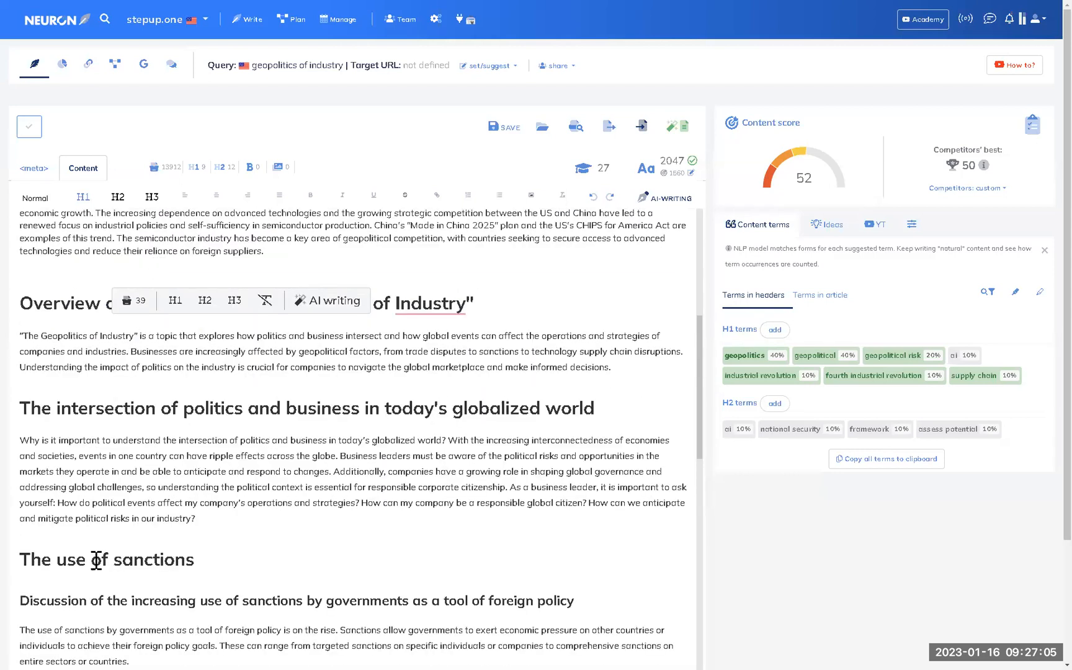
{"action": "triple_click", "coordinate": [89, 604]}
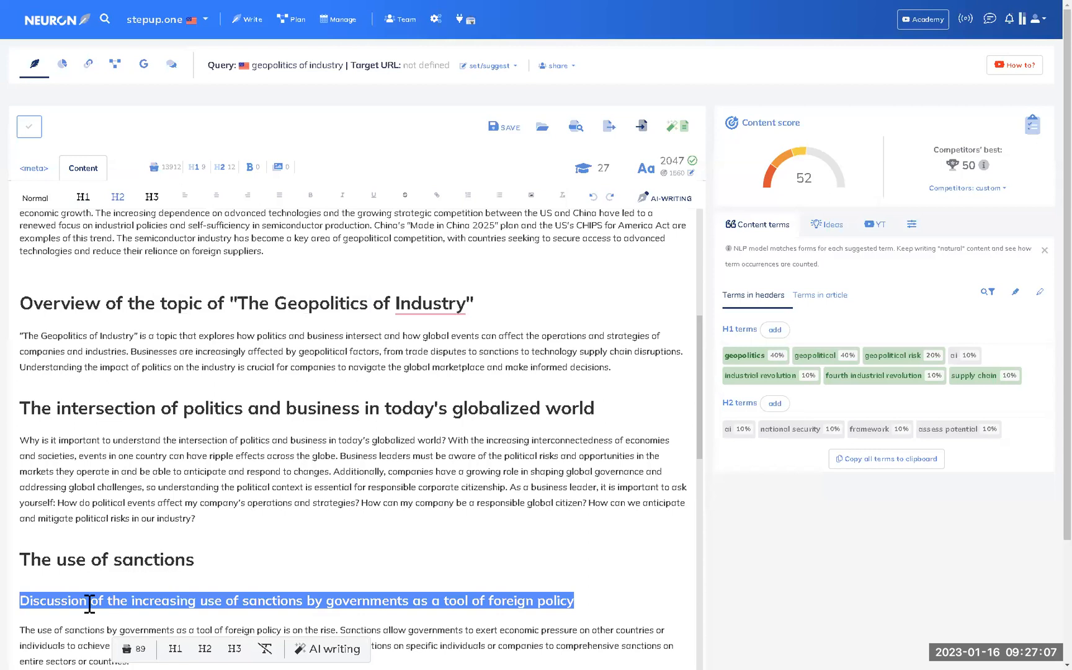
{"action": "scroll", "coordinate": [115, 580], "scroll_direction": "down", "scroll_amount": 4}
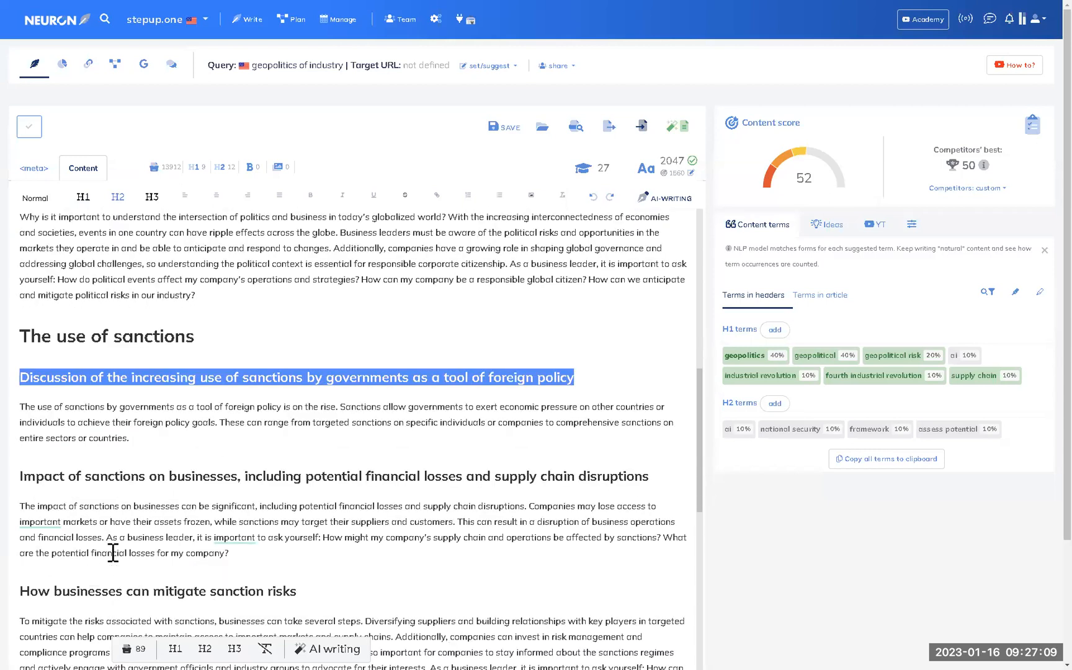
{"action": "scroll", "coordinate": [162, 548], "scroll_direction": "up", "scroll_amount": 11}
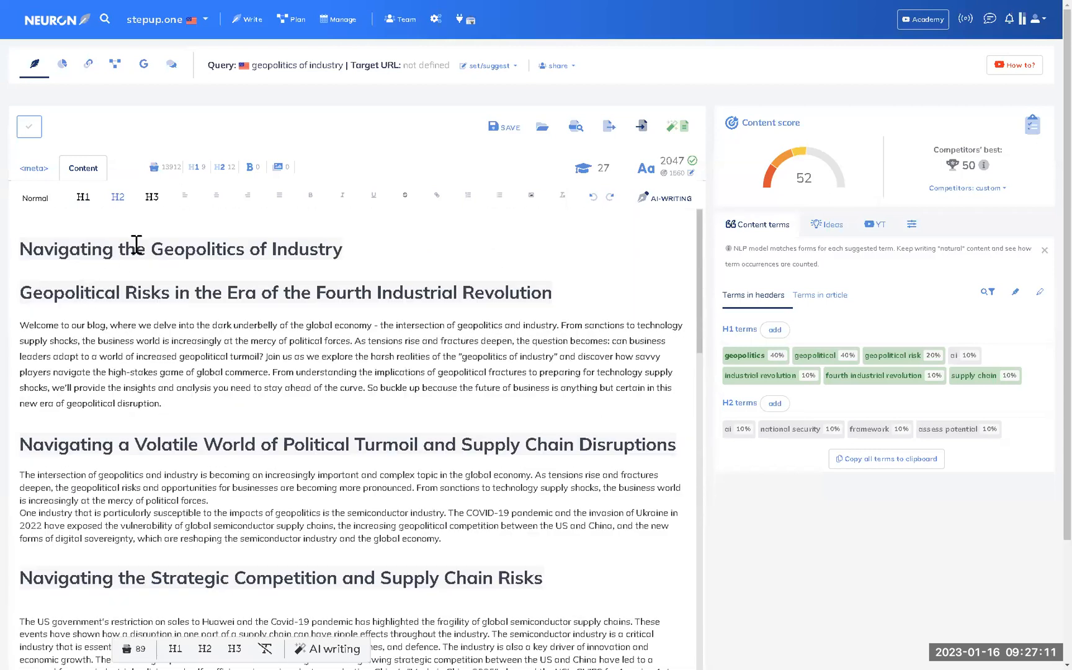
{"action": "triple_click", "coordinate": [137, 242]}
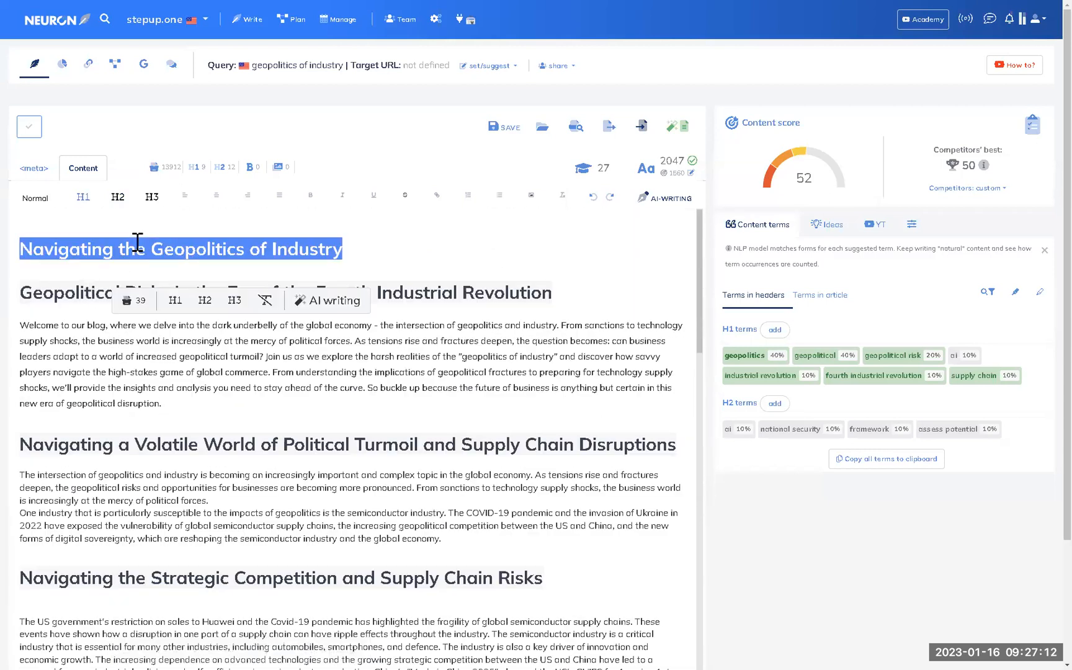
{"action": "left_click", "coordinate": [81, 295]}
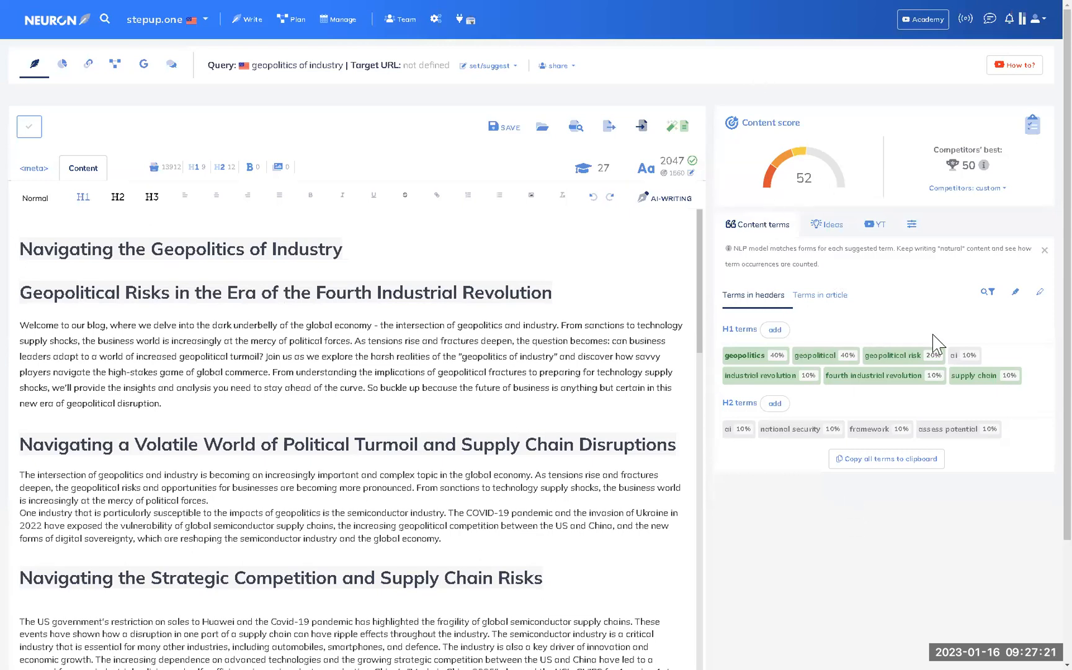
{"action": "triple_click", "coordinate": [739, 328]}
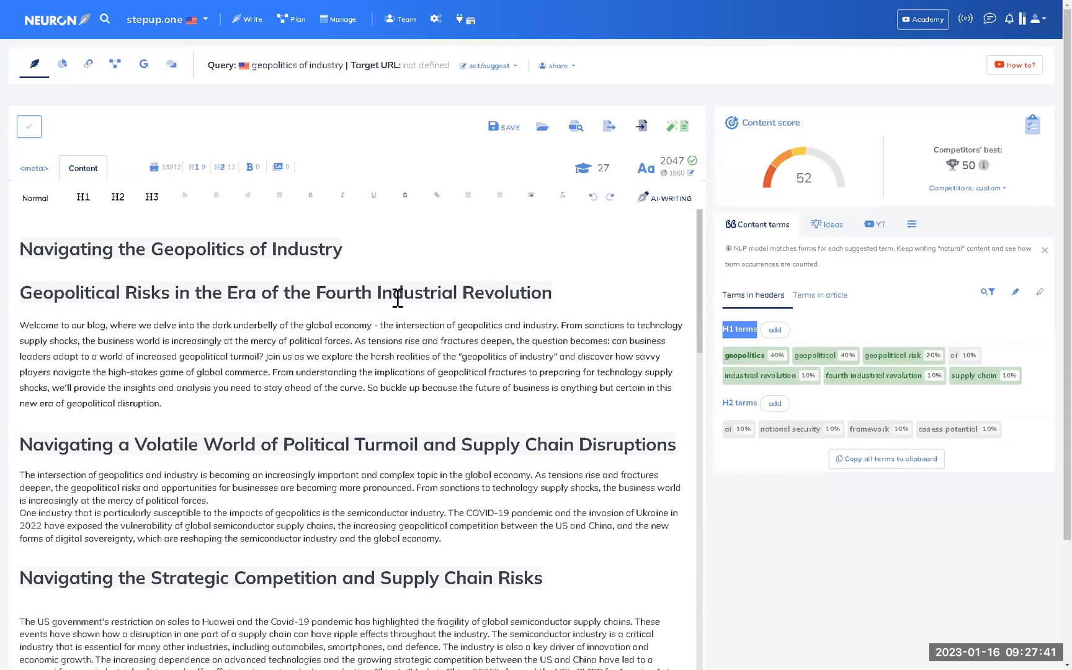
{"action": "triple_click", "coordinate": [327, 295]}
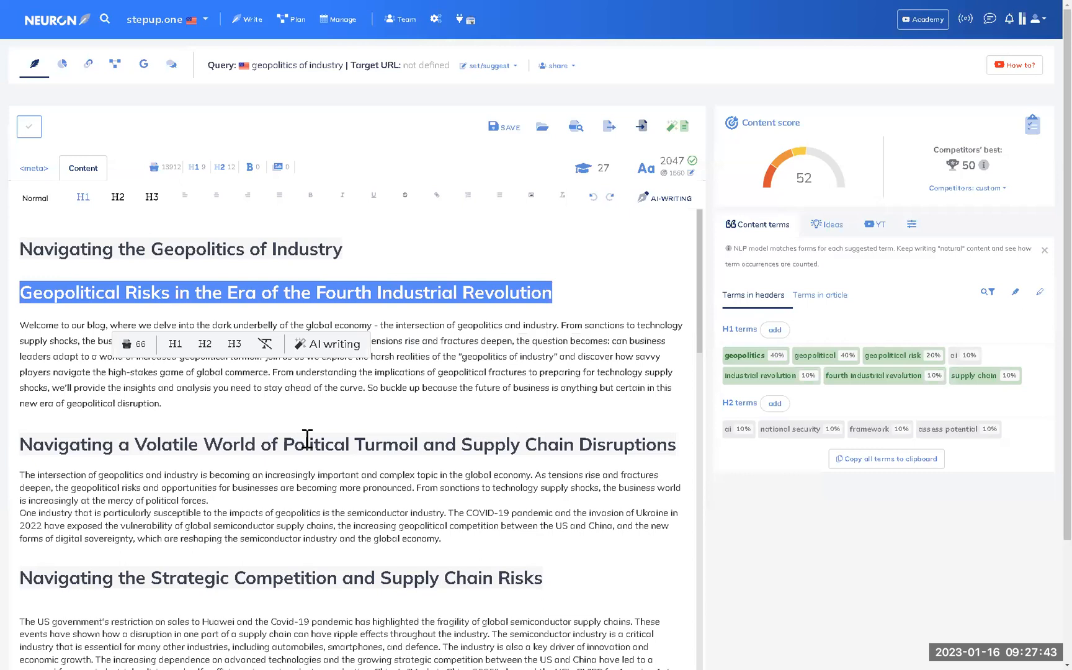
{"action": "triple_click", "coordinate": [307, 441]}
{"action": "double_click", "coordinate": [313, 578]}
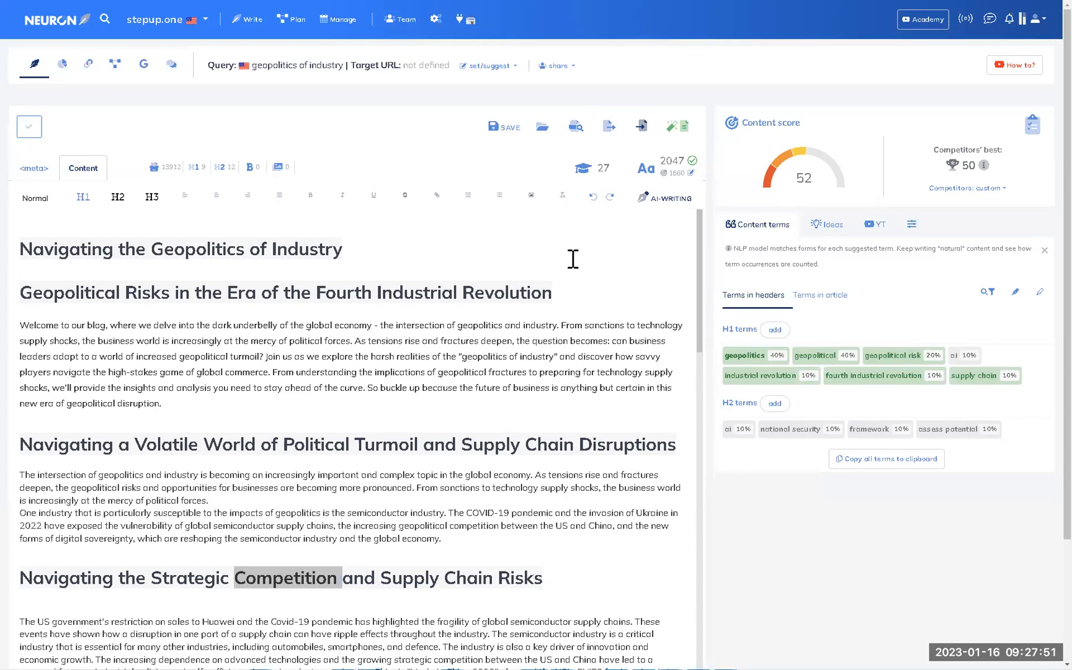
{"action": "triple_click", "coordinate": [219, 249]}
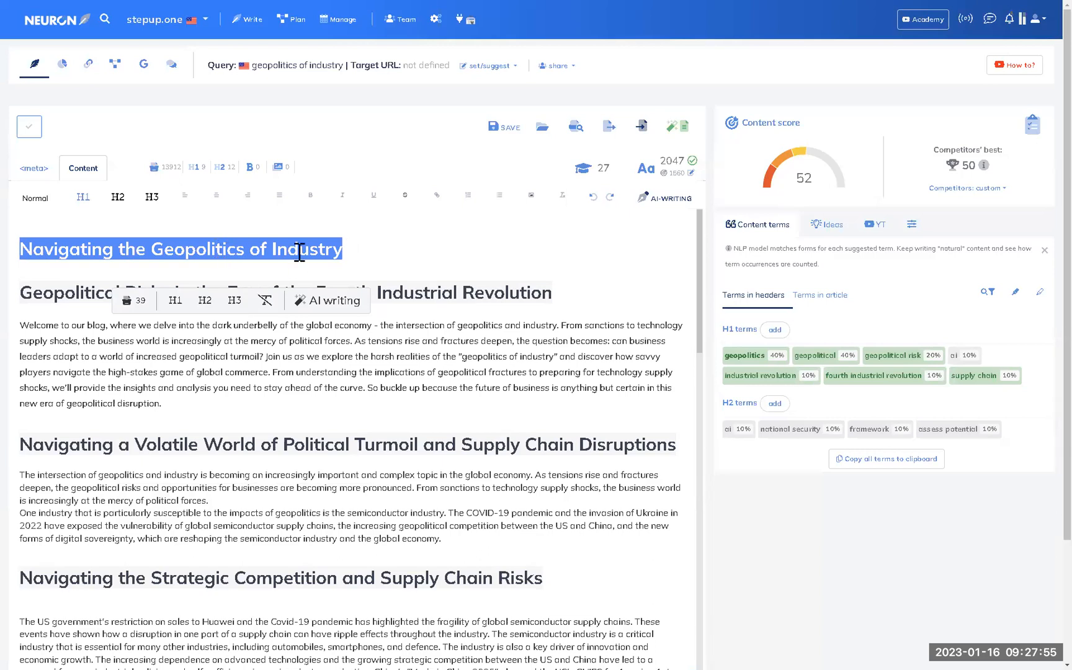
{"action": "triple_click", "coordinate": [133, 249]}
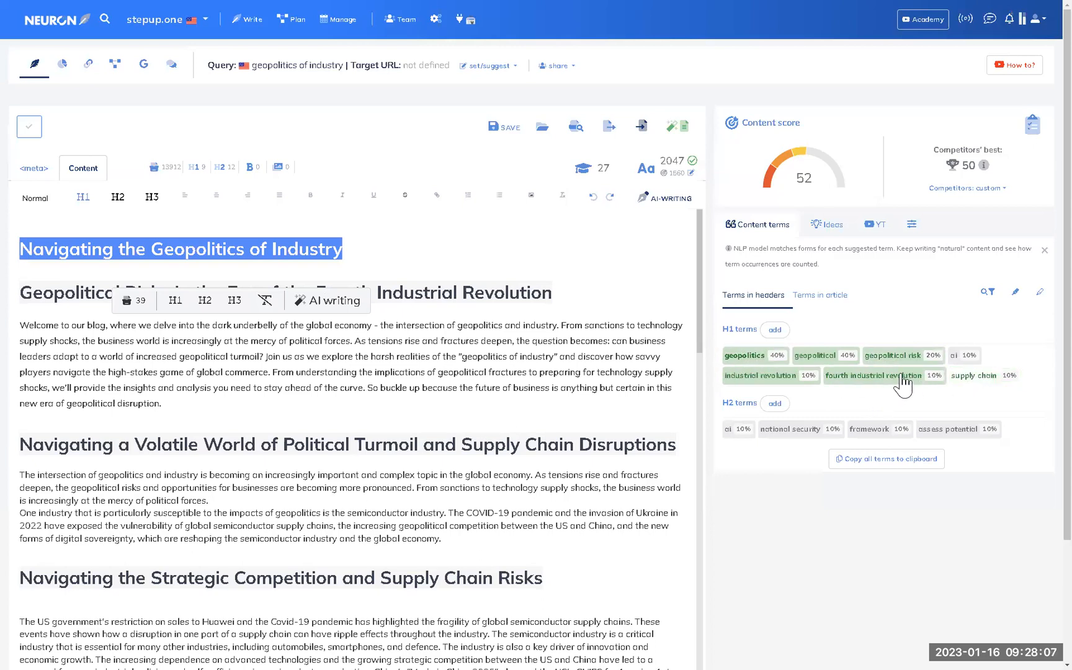
{"action": "left_click", "coordinate": [361, 251]}
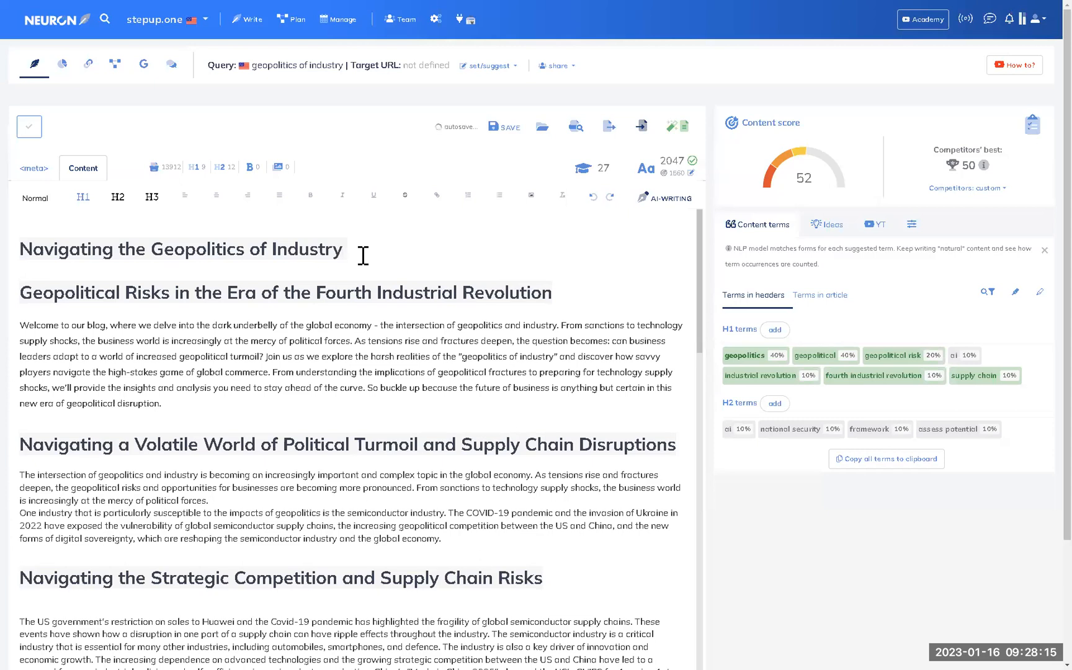
{"action": "triple_click", "coordinate": [245, 291]}
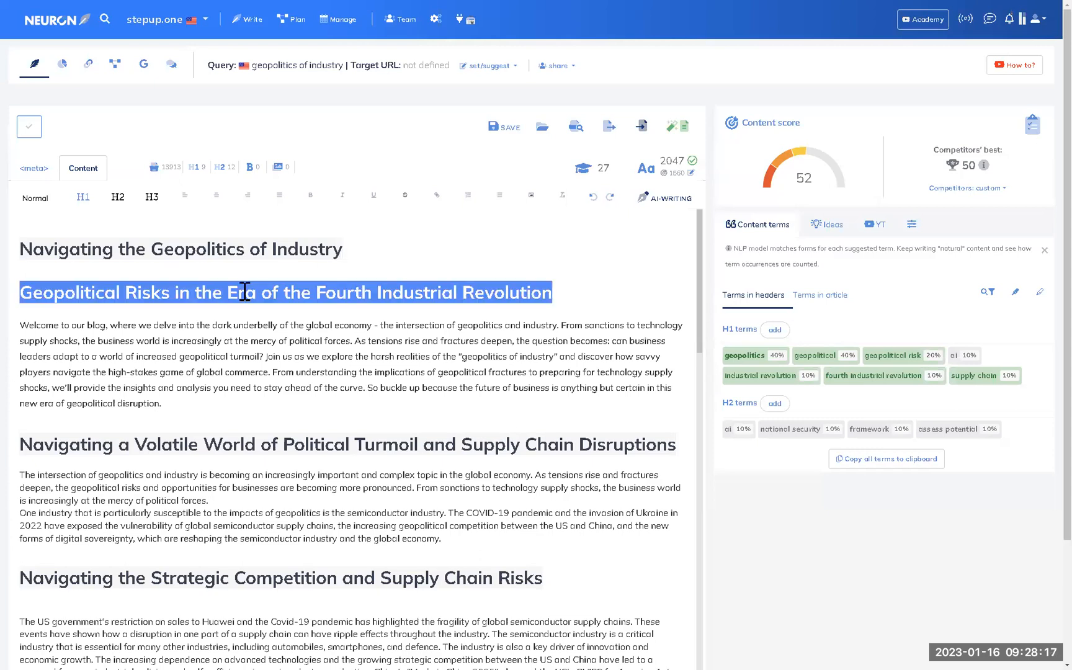
{"action": "double_click", "coordinate": [185, 255]}
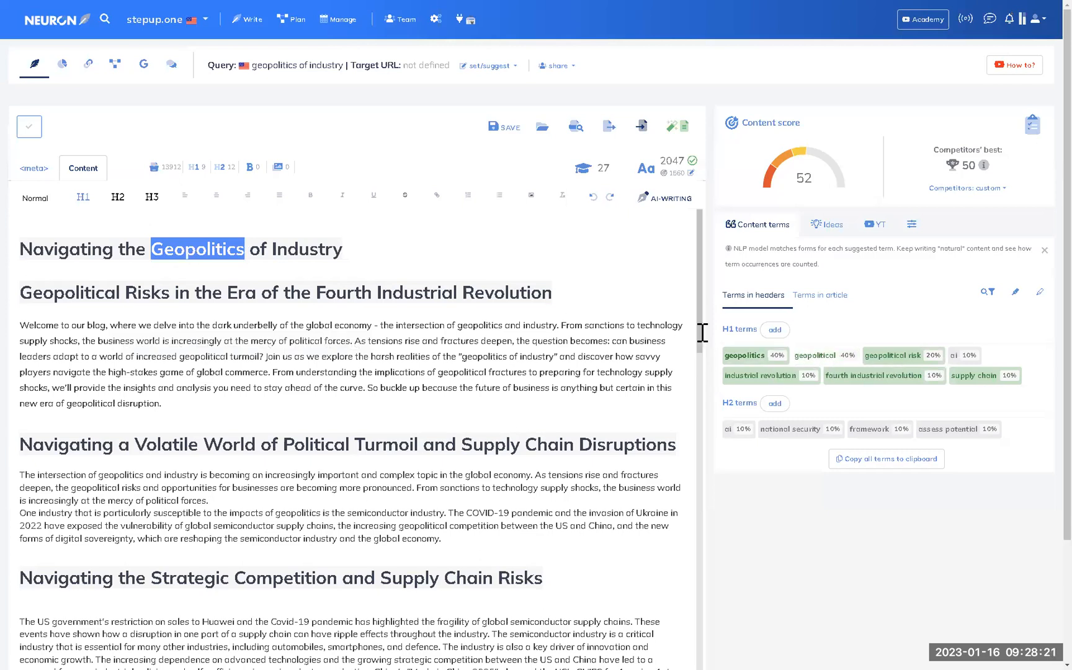
{"action": "double_click", "coordinate": [49, 290]}
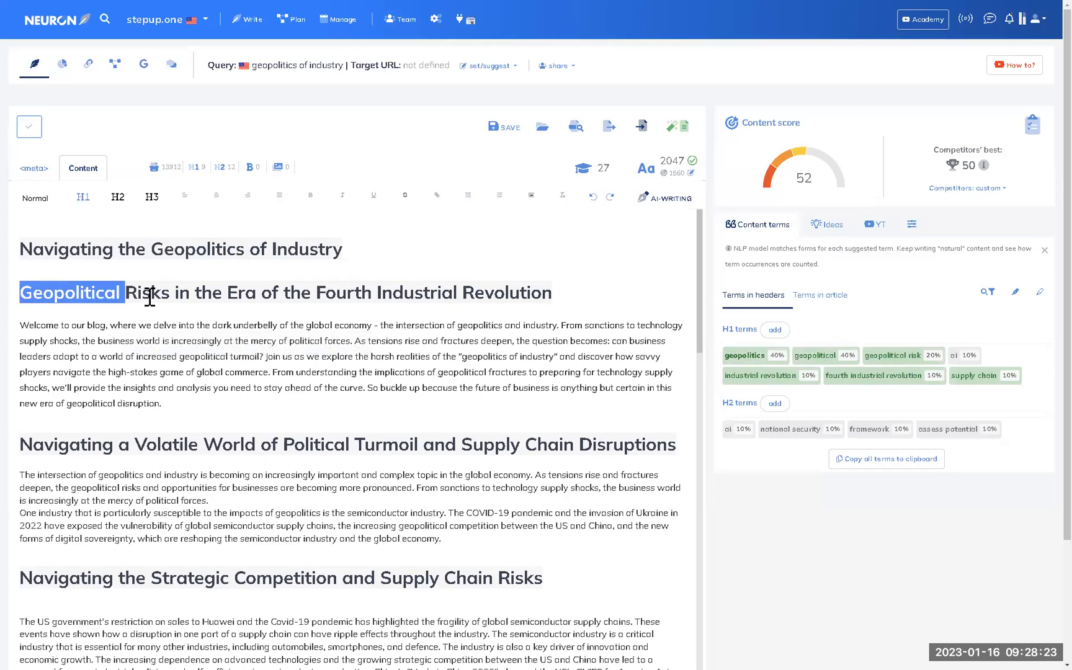
{"action": "triple_click", "coordinate": [40, 288]}
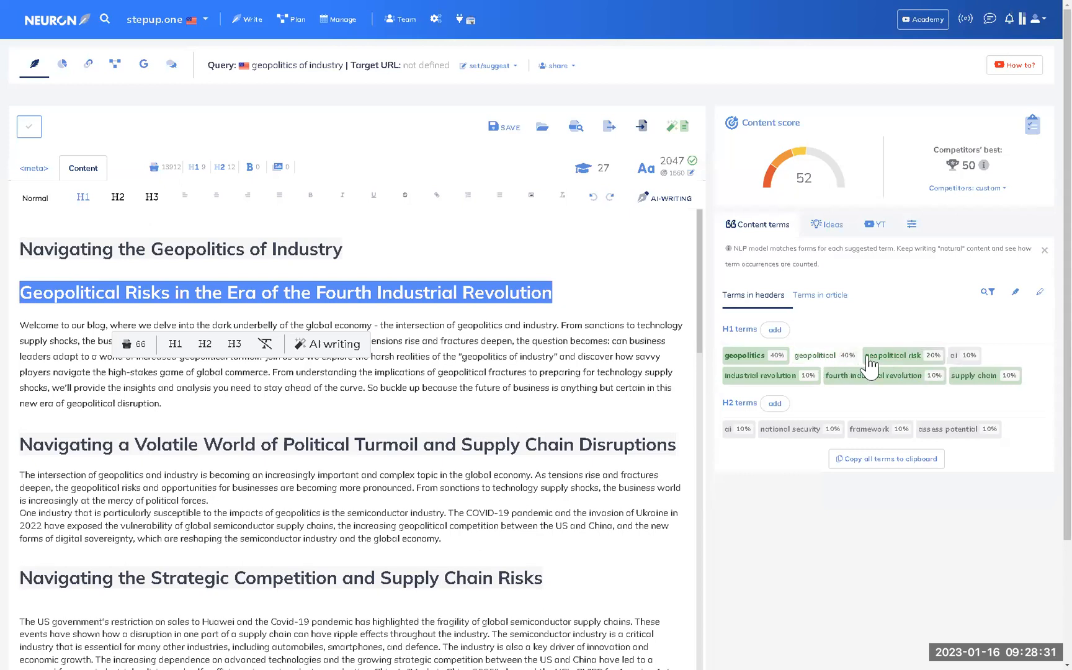
{"action": "triple_click", "coordinate": [386, 299]}
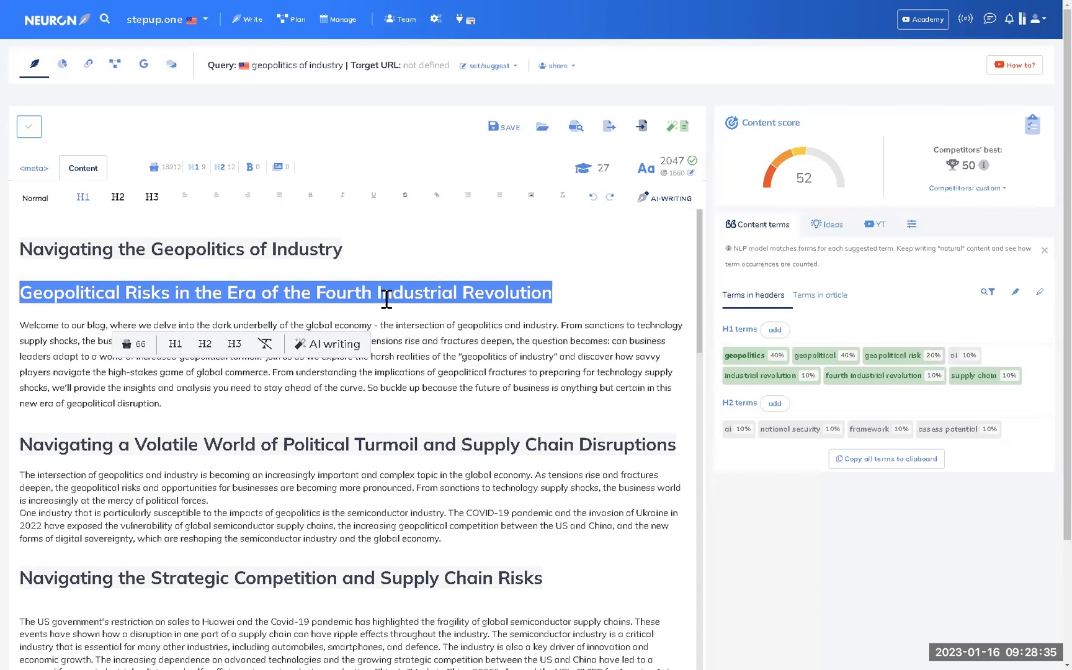
{"action": "triple_click", "coordinate": [313, 249]}
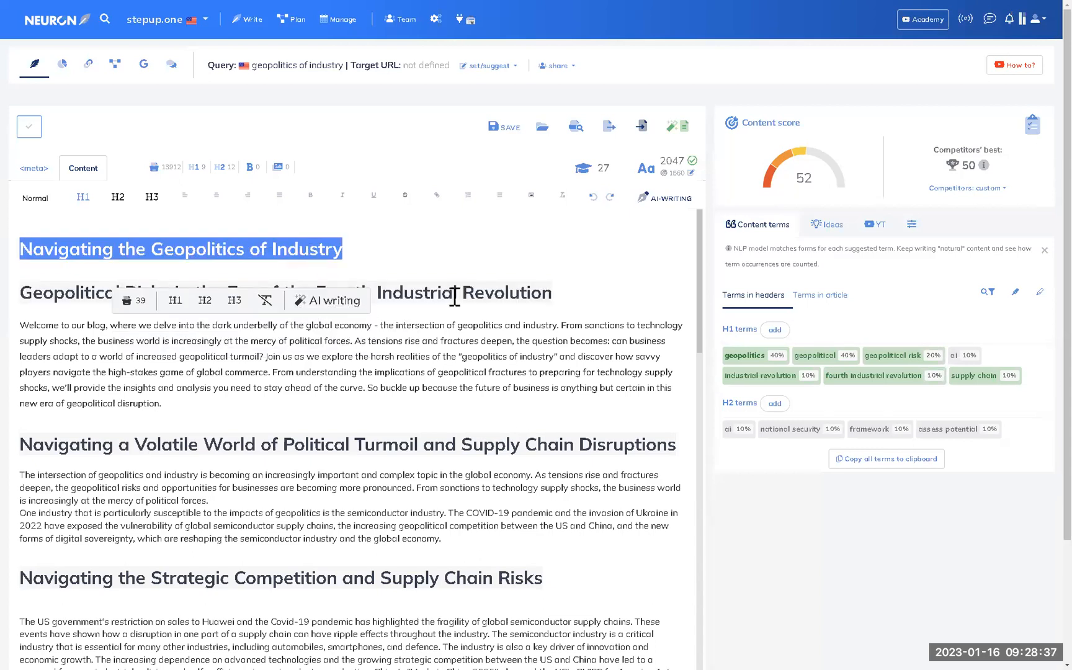
{"action": "triple_click", "coordinate": [454, 297]}
{"action": "double_click", "coordinate": [297, 254]}
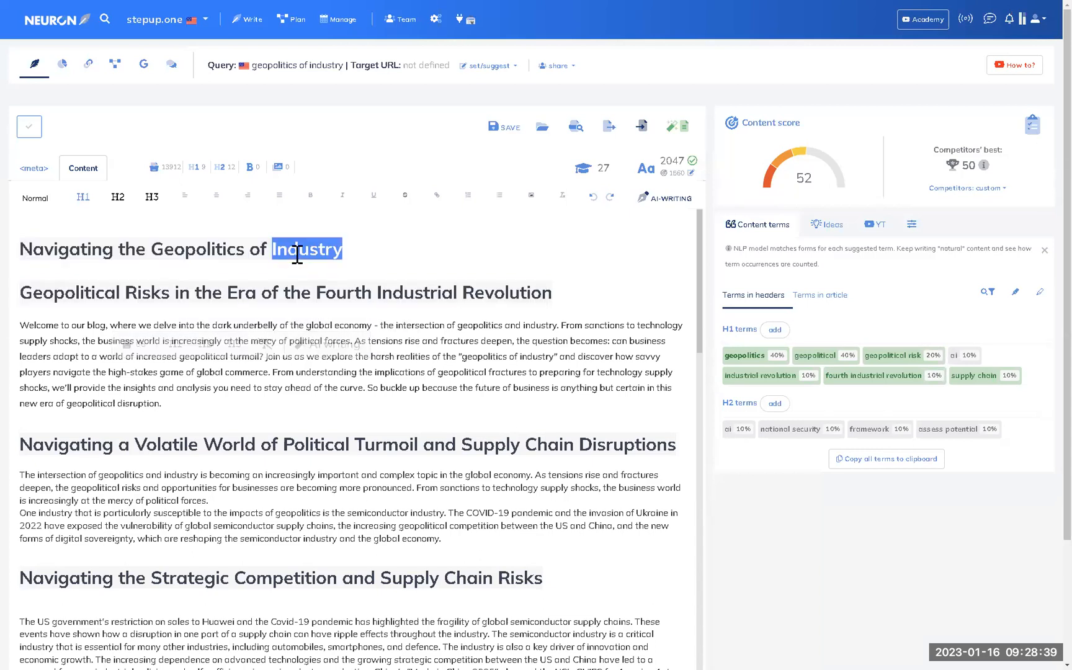
{"action": "triple_click", "coordinate": [443, 295]}
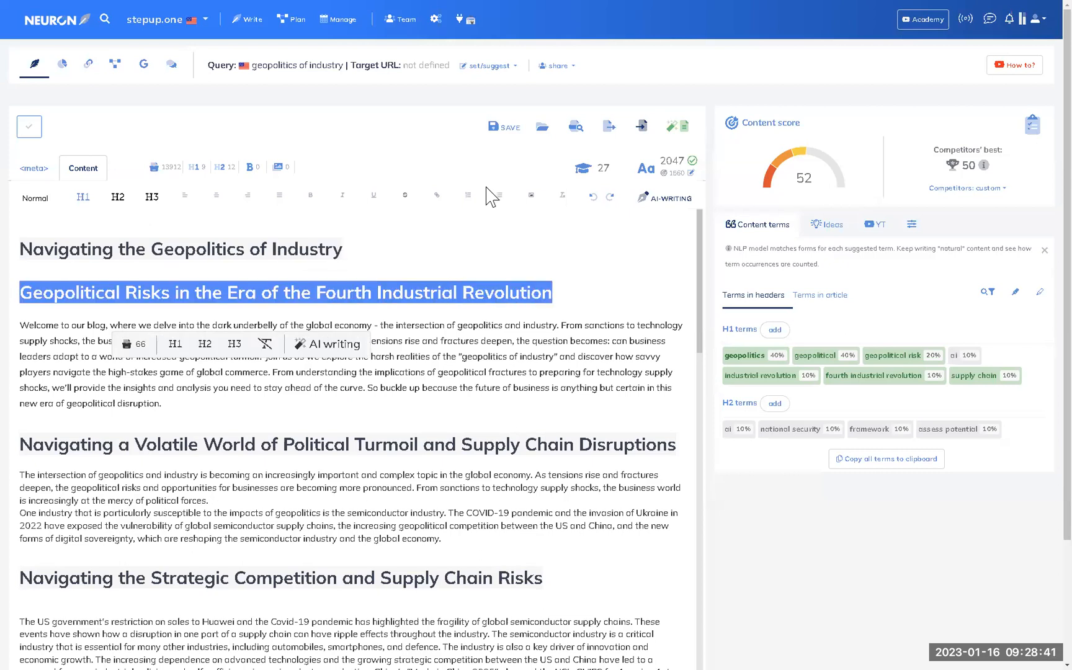
Switch to ChatGPT and highlight the introduction prompt asking for a provocative introduction.
{"action": "key", "text": "super"}
{"action": "key", "text": "super+Tab"}
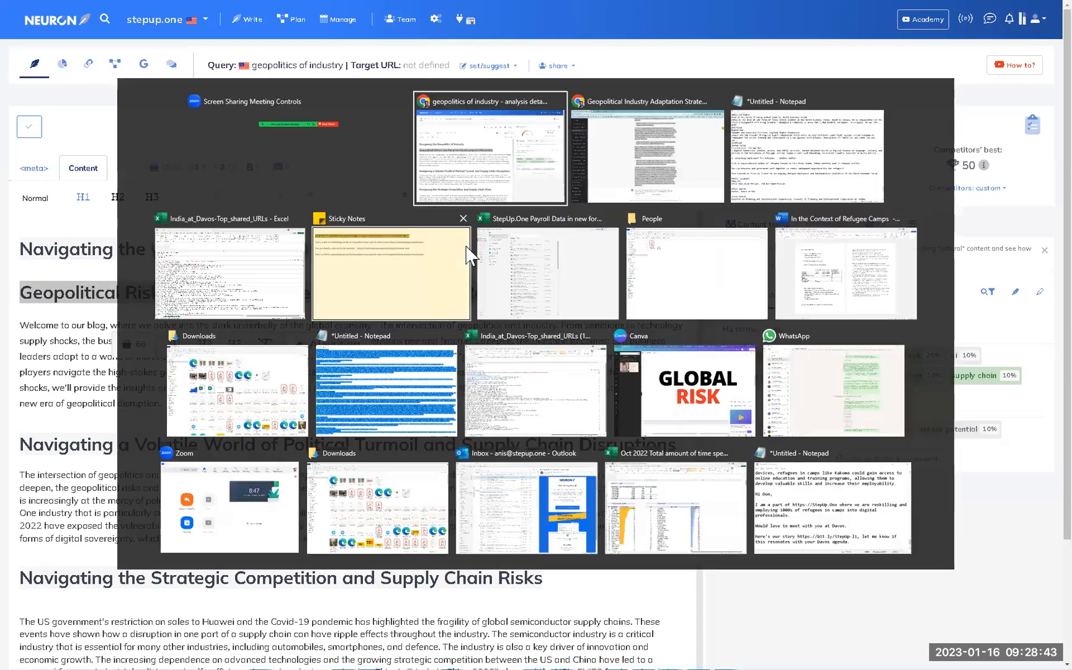
{"action": "left_click", "coordinate": [648, 155]}
{"action": "scroll", "coordinate": [493, 409], "scroll_direction": "down", "scroll_amount": 3}
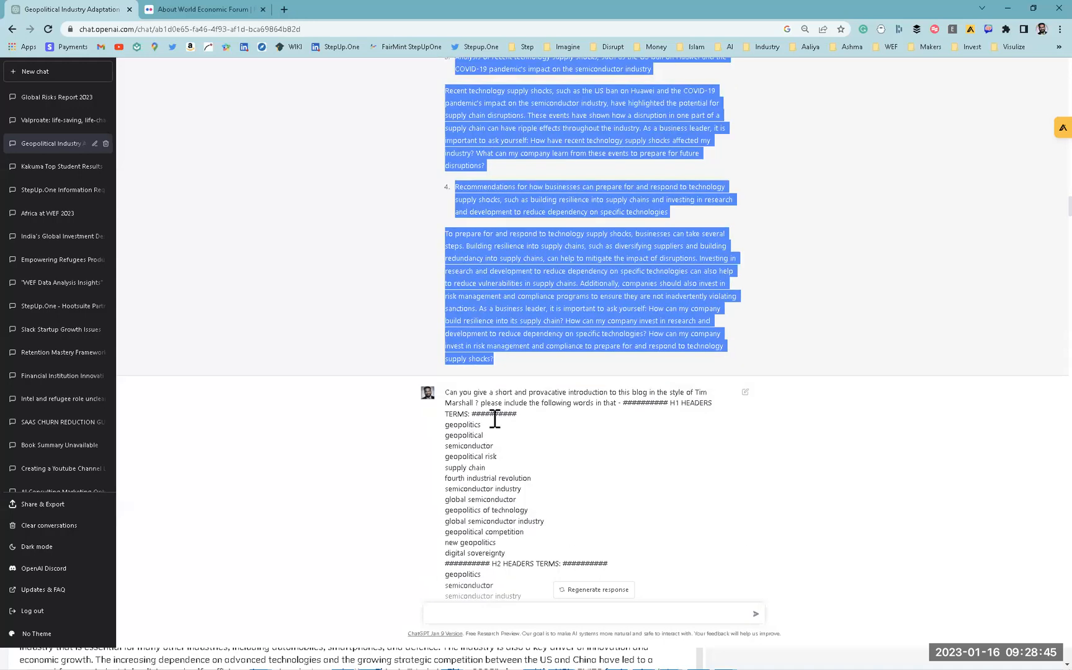
{"action": "left_click_drag", "start_coordinate": [445, 393], "coordinate": [593, 392]}
{"action": "left_click_drag", "start_coordinate": [664, 396], "coordinate": [474, 408]}
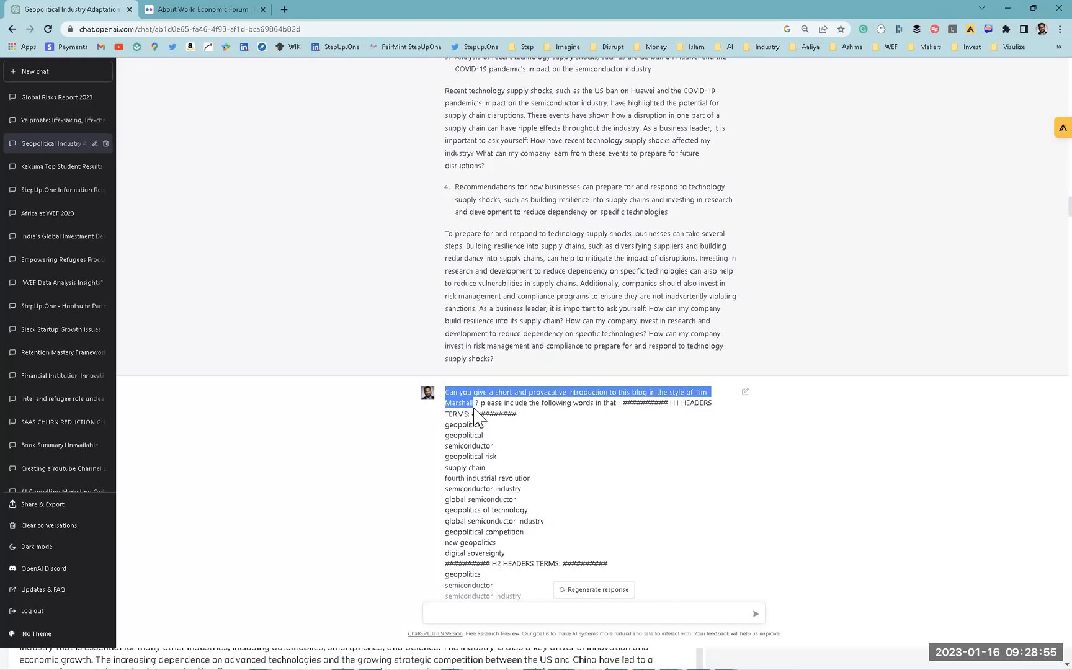
Highlight the instruction to include the listed H1 and H2 terms, then return to NeuronWriter.
{"action": "scroll", "coordinate": [475, 413], "scroll_direction": "down", "scroll_amount": 2}
{"action": "left_click", "coordinate": [479, 290]}
{"action": "left_click_drag", "start_coordinate": [479, 290], "coordinate": [616, 295]}
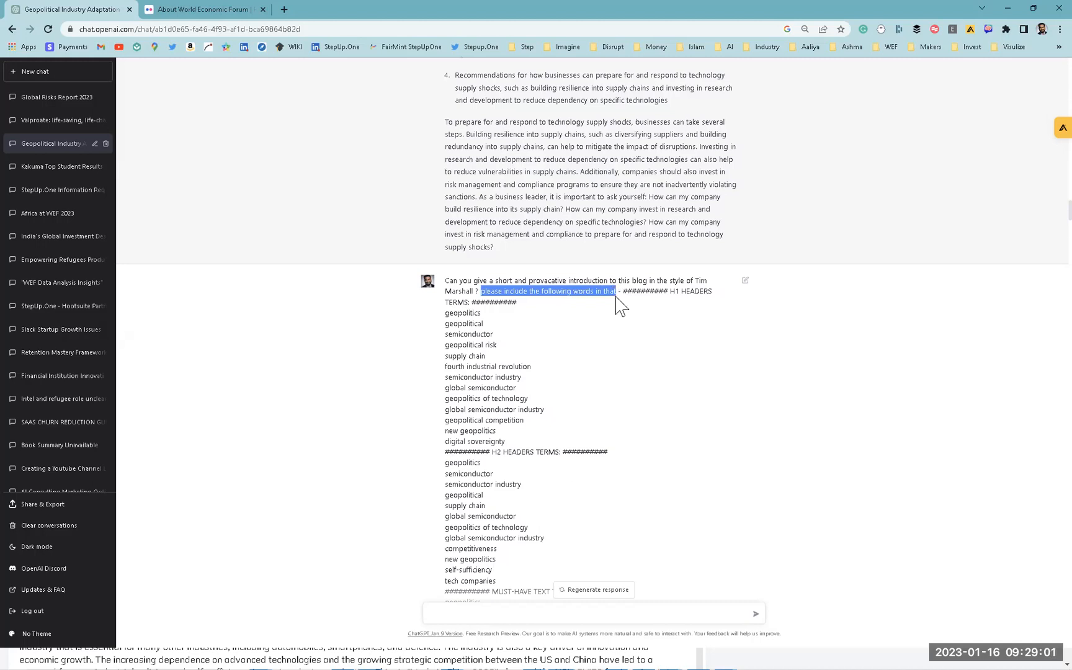
{"action": "left_click_drag", "start_coordinate": [675, 291], "coordinate": [615, 536]}
{"action": "scroll", "coordinate": [639, 521], "scroll_direction": "down", "scroll_amount": 1}
{"action": "scroll", "coordinate": [629, 511], "scroll_direction": "down", "scroll_amount": 5}
{"action": "scroll", "coordinate": [627, 558], "scroll_direction": "down", "scroll_amount": 4}
{"action": "key", "text": "alt+Tab"}
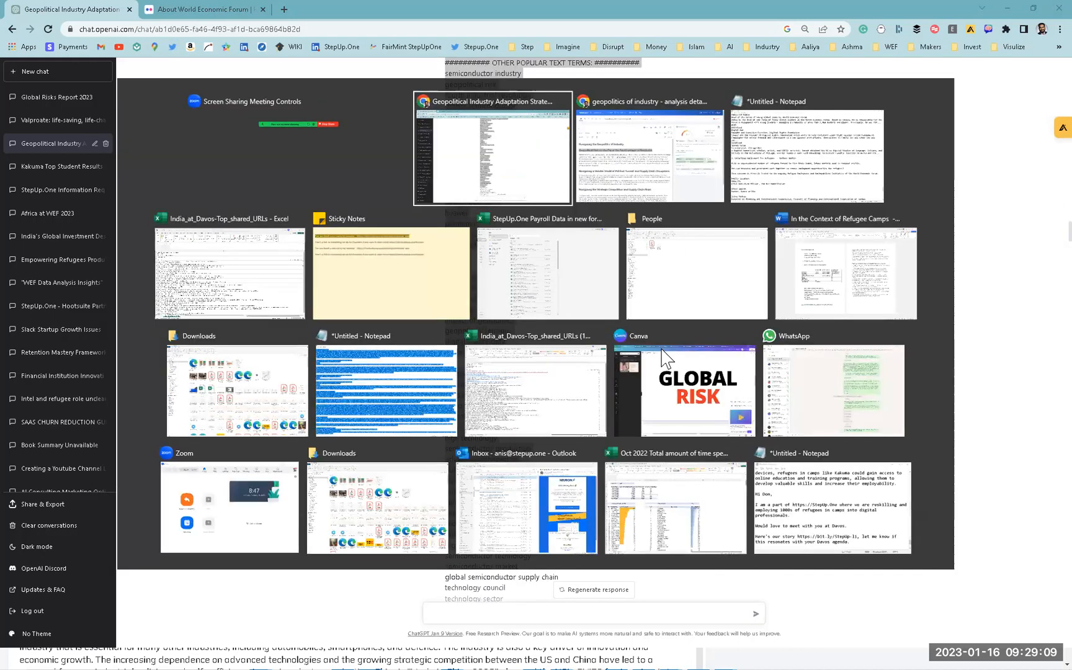
{"action": "key", "text": "alt+Tab"}
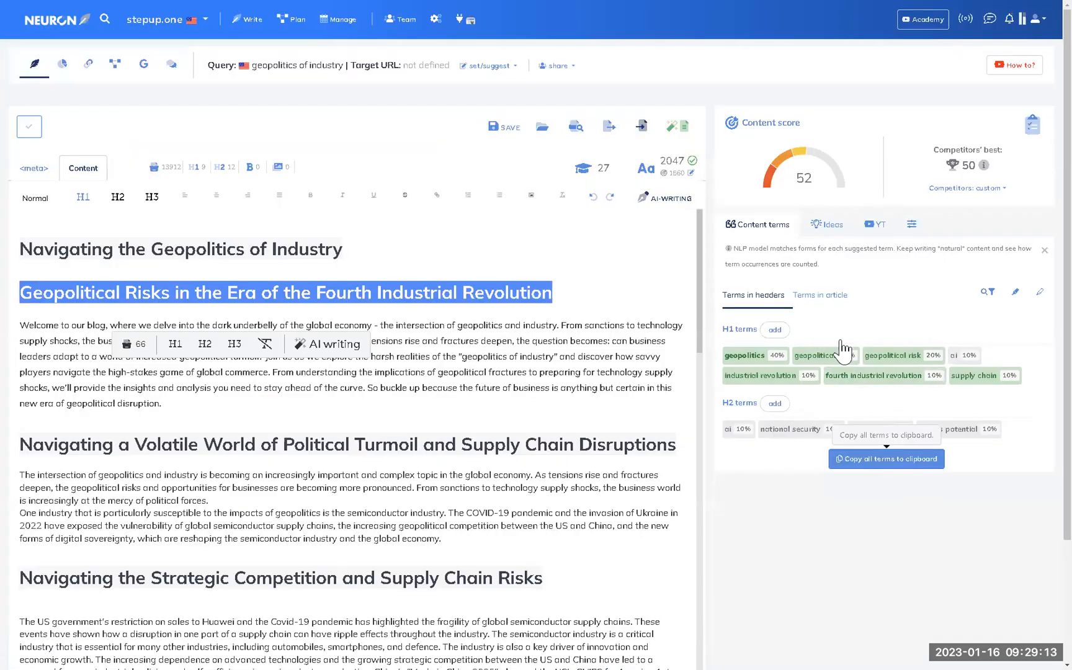
Show the Terms in article list and copy all suggested terms to the clipboard.
{"action": "left_click", "coordinate": [831, 230]}
{"action": "left_click", "coordinate": [742, 225]}
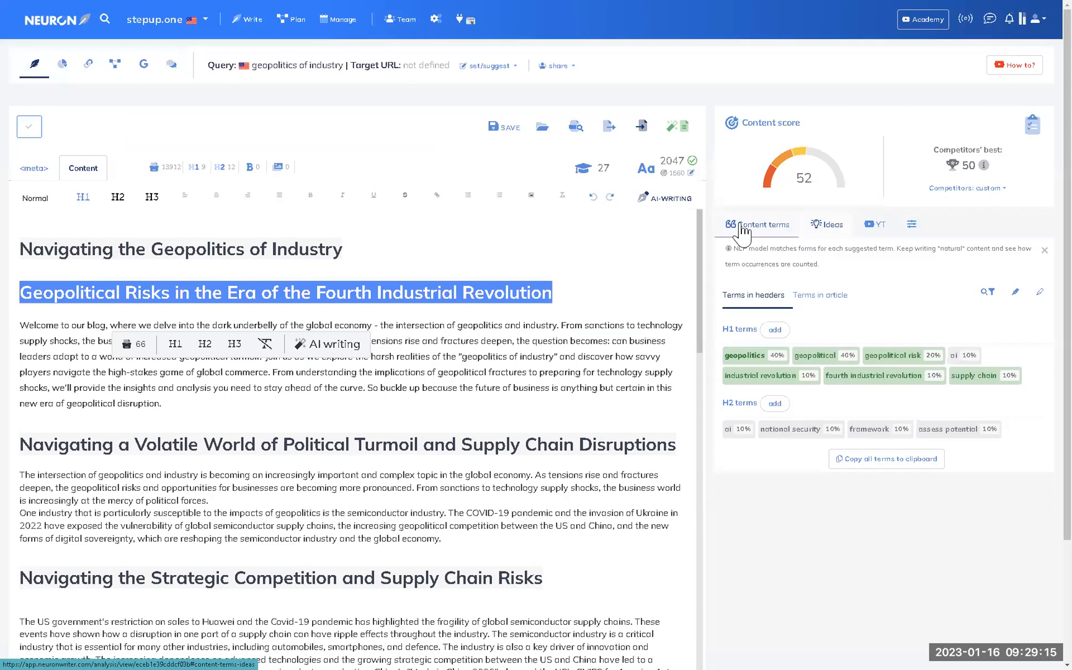
{"action": "left_click", "coordinate": [818, 296]}
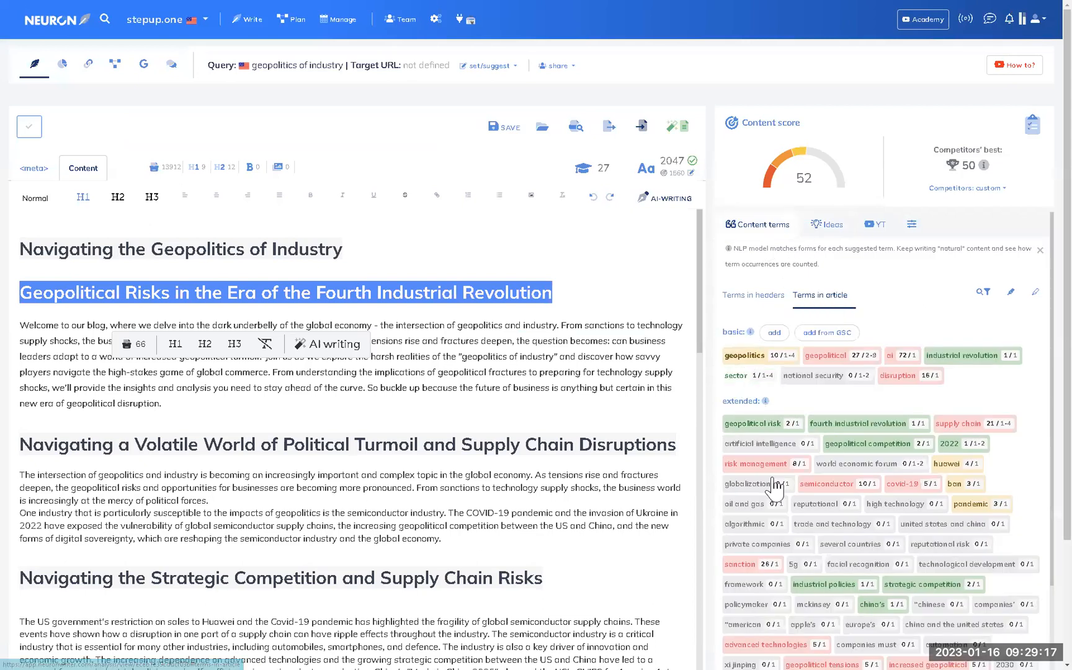
{"action": "scroll", "coordinate": [747, 465], "scroll_direction": "down", "scroll_amount": 4}
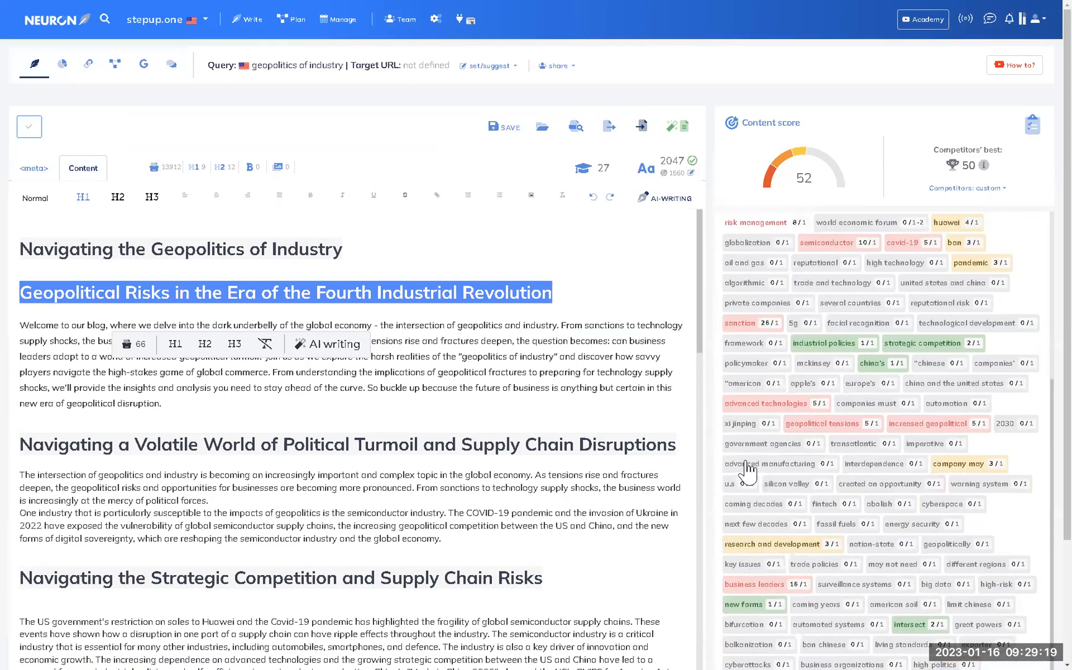
{"action": "scroll", "coordinate": [757, 481], "scroll_direction": "down", "scroll_amount": 3}
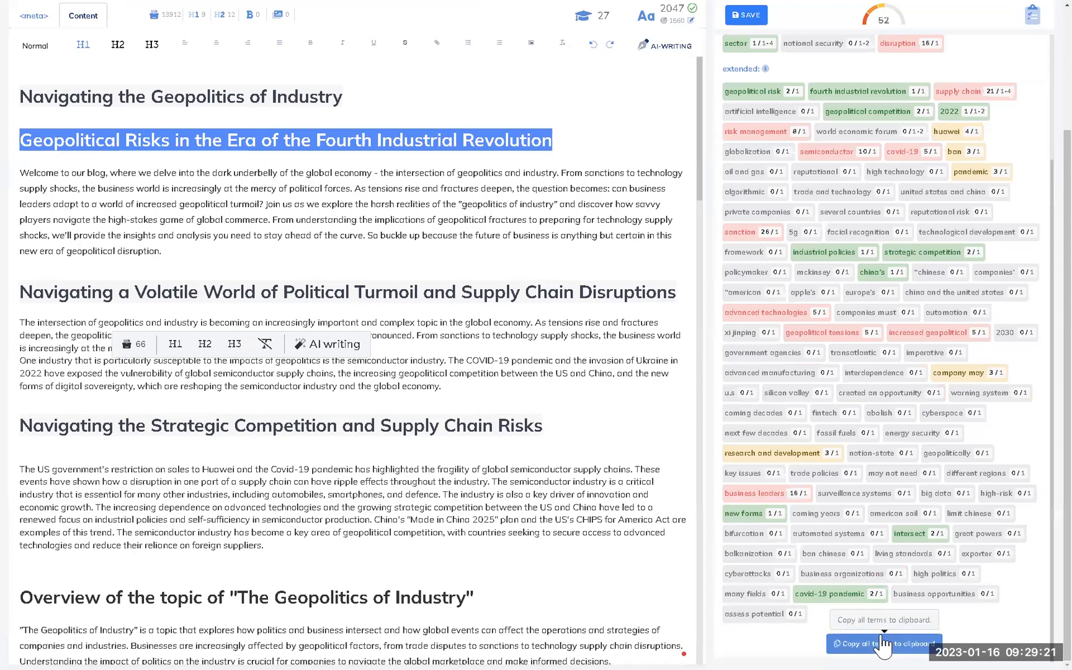
{"action": "left_click", "coordinate": [884, 645]}
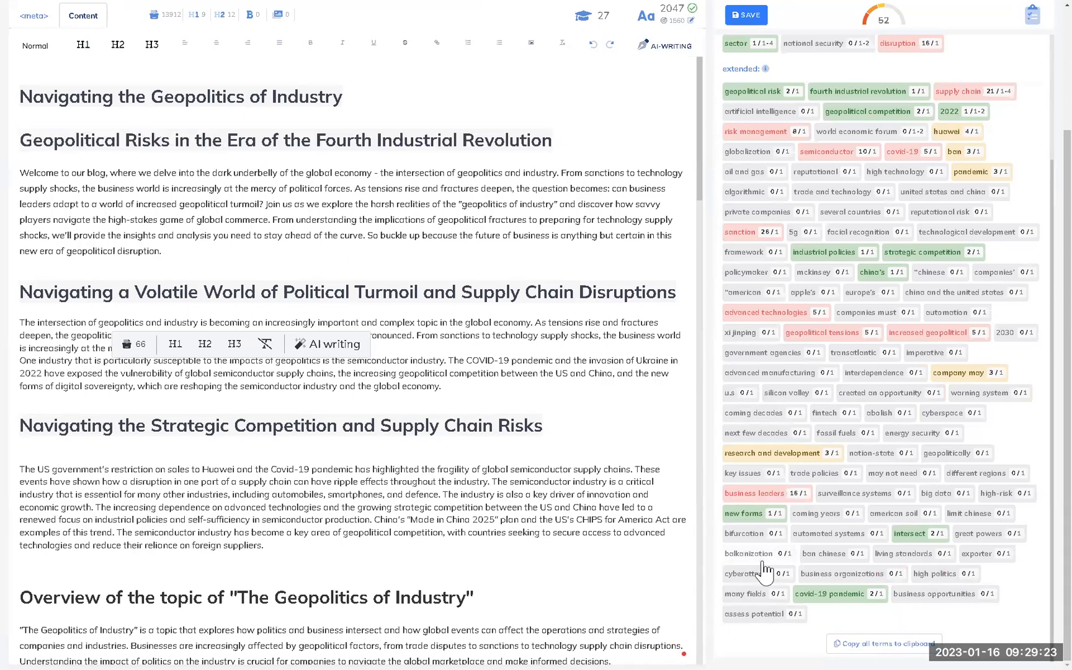
Alt+Tab away from NeuronWriter toward the ChatGPT window.
{"action": "key", "text": "alt+Tab"}
{"action": "key", "text": "alt+Tab"}
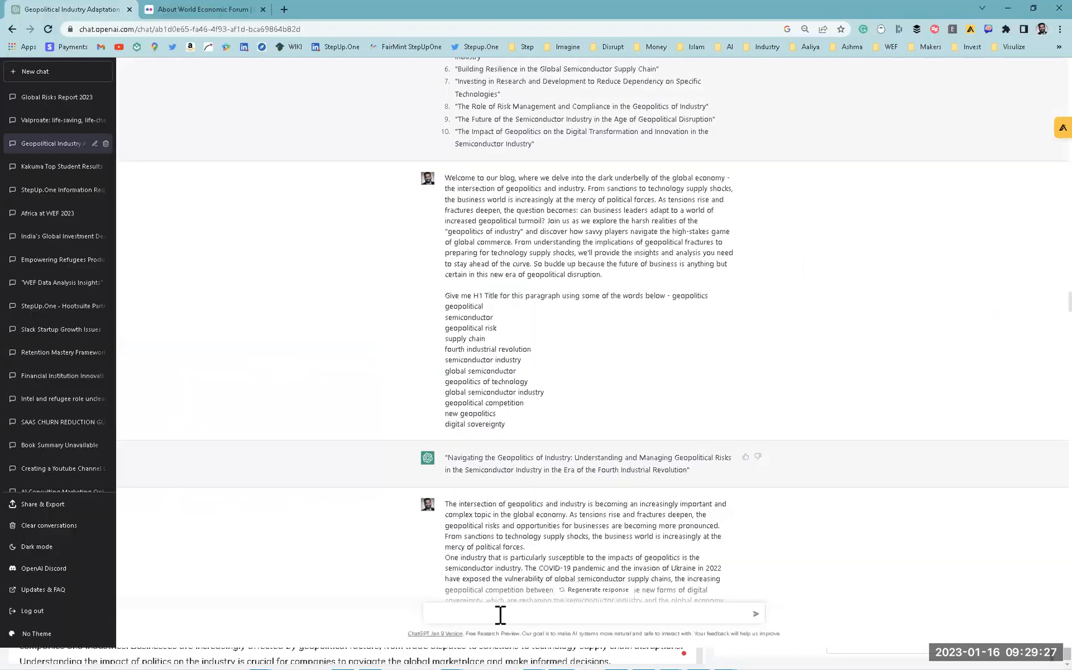
{"action": "left_click", "coordinate": [500, 614]}
{"action": "key", "text": "alt+Tab"}
Scroll the Davos session notes in Notepad and cycle through the open windows.
{"action": "key", "text": "Tab"}
{"action": "key", "text": "Tab"}
{"action": "scroll", "coordinate": [441, 552], "scroll_direction": "down", "scroll_amount": 12}
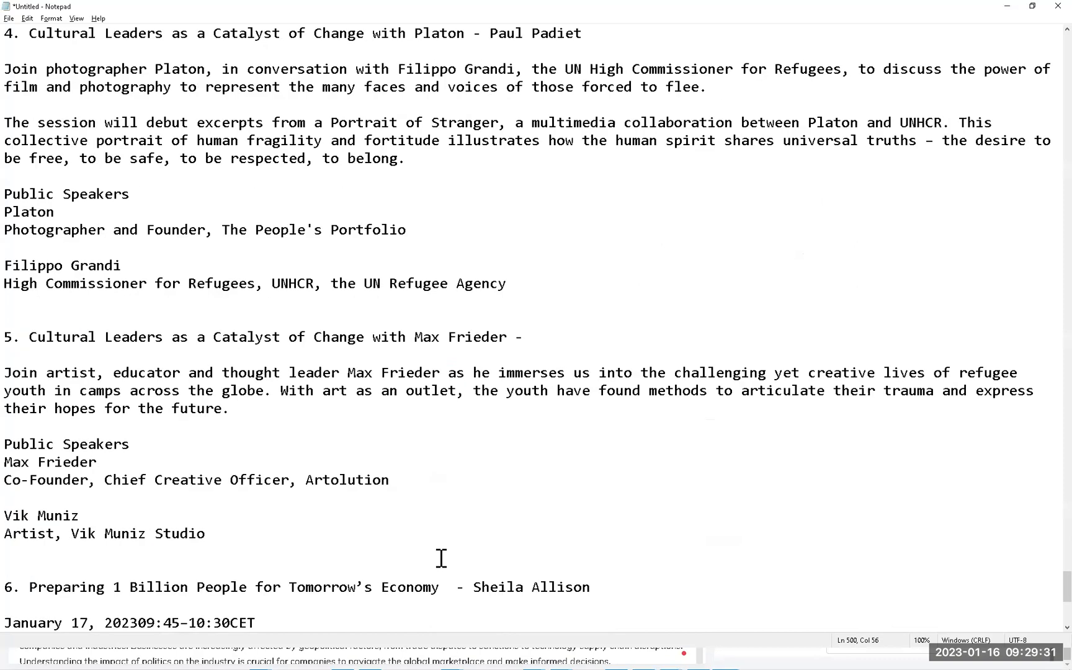
{"action": "scroll", "coordinate": [441, 559], "scroll_direction": "down", "scroll_amount": 1}
{"action": "key", "text": "alt+Tab"}
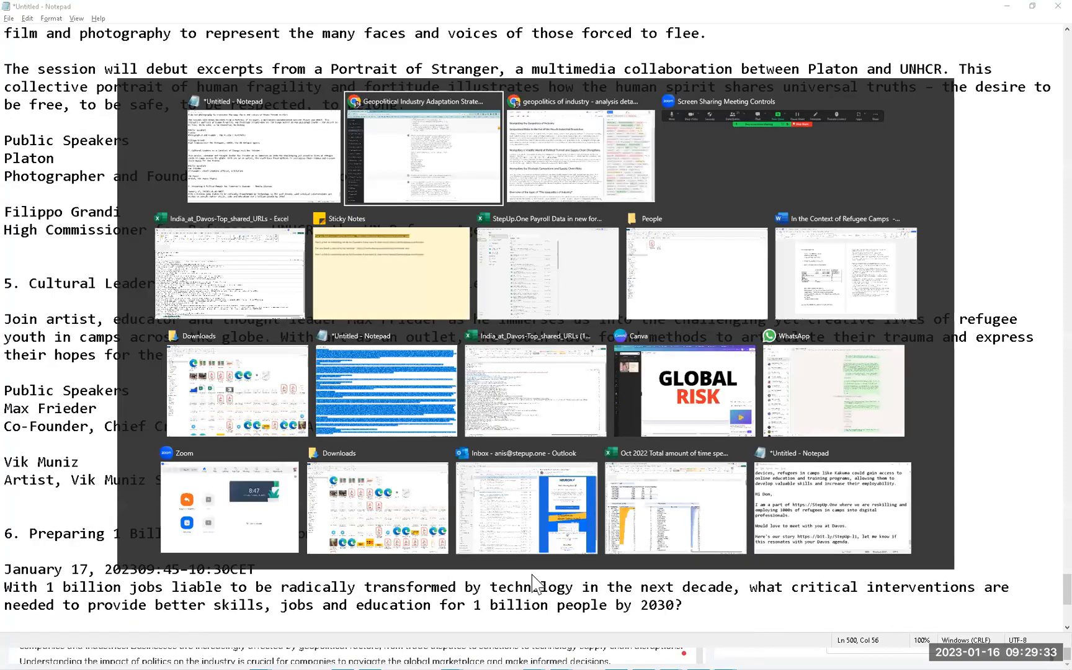
{"action": "key", "text": "alt+Tab"}
Launch a new Notepad from Start search and paste the copied NeuronWriter term lists.
{"action": "key", "text": "super"}
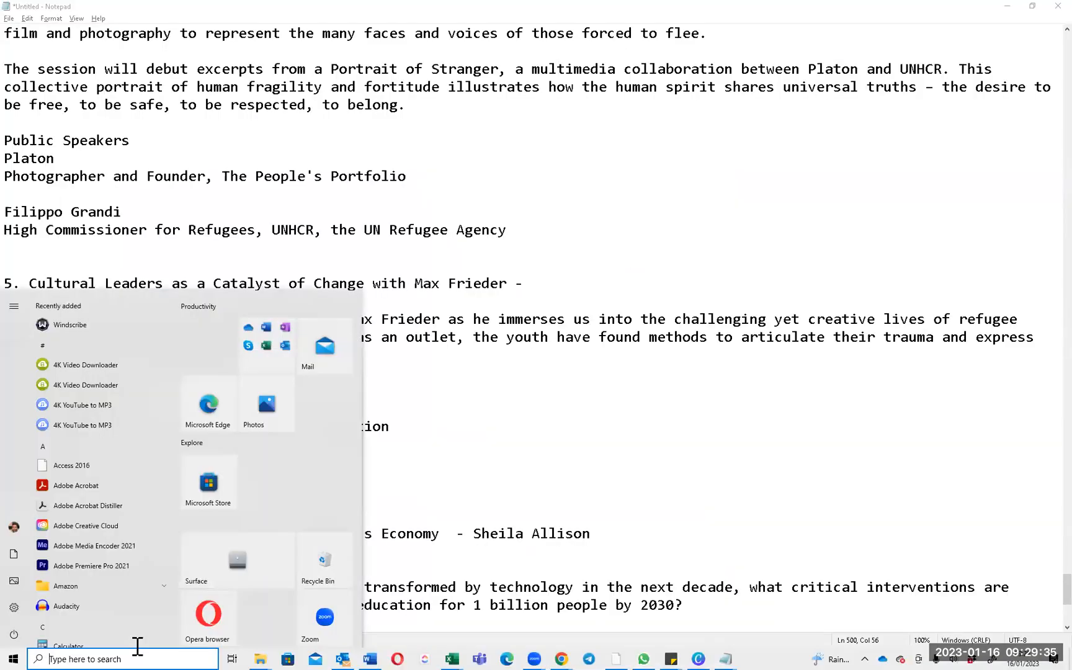
{"action": "type", "text": "note"}
{"action": "key", "text": "Return"}
{"action": "key", "text": "ctrl+v"}
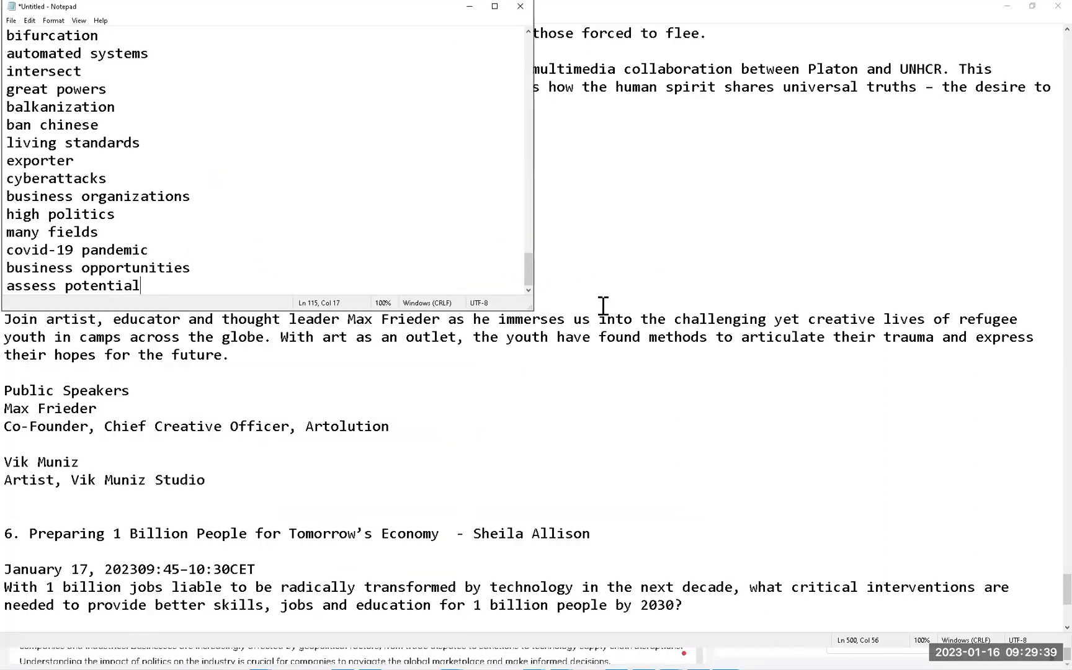
{"action": "left_click_drag", "start_coordinate": [527, 308], "coordinate": [795, 587]}
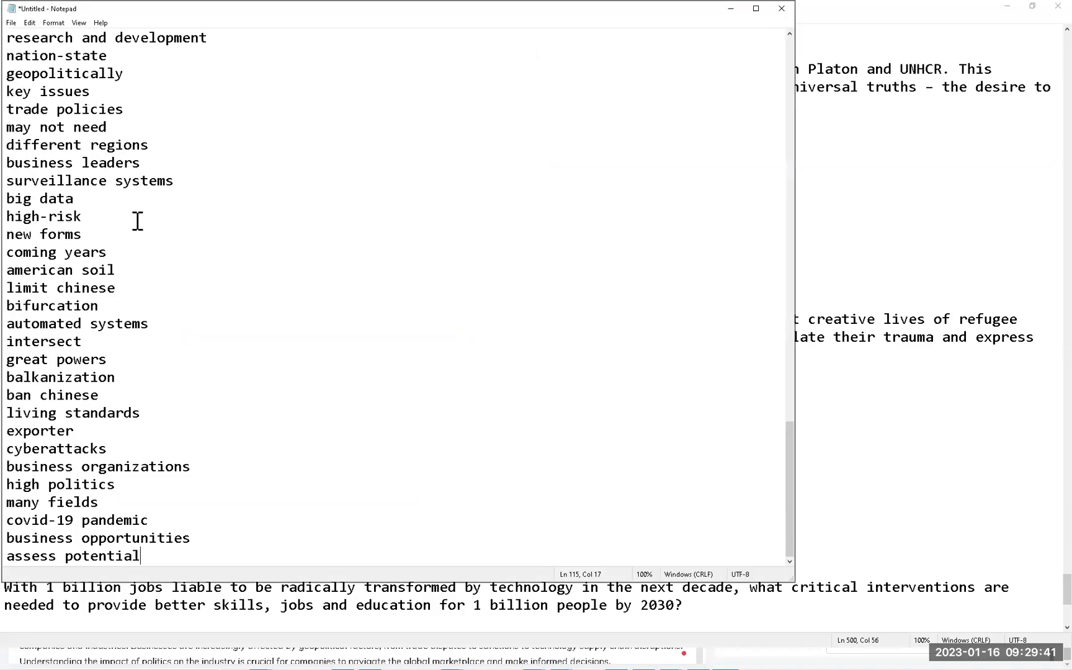
{"action": "scroll", "coordinate": [131, 208], "scroll_direction": "up", "scroll_amount": 20}
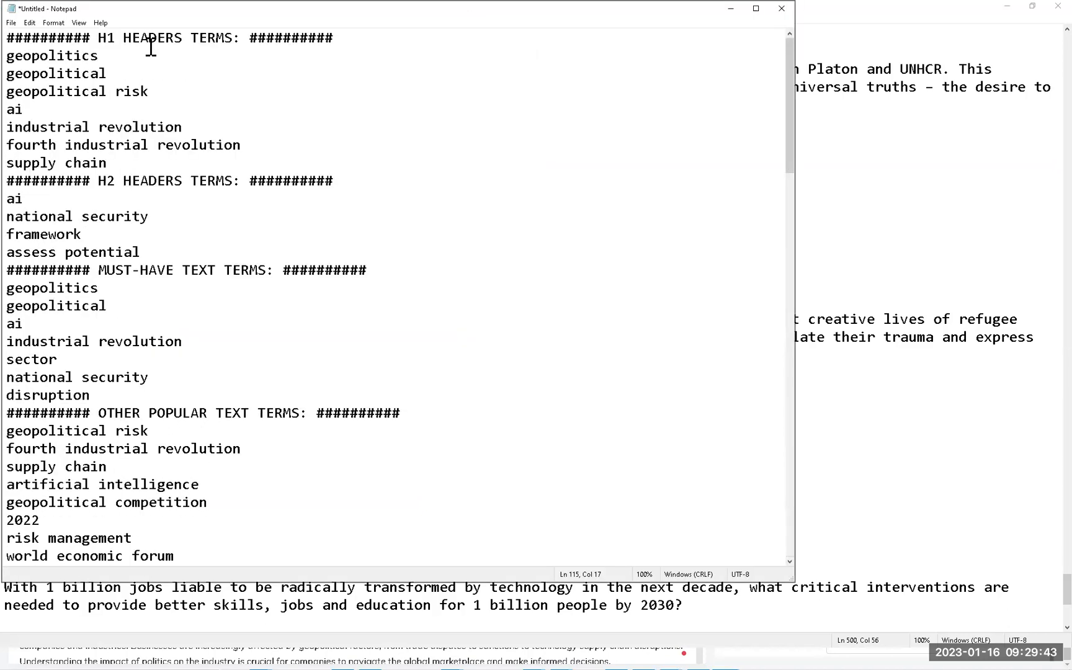
Narrow the note, select the terms from geopolitical down the list, then minimize it.
{"action": "double_click", "coordinate": [151, 39]}
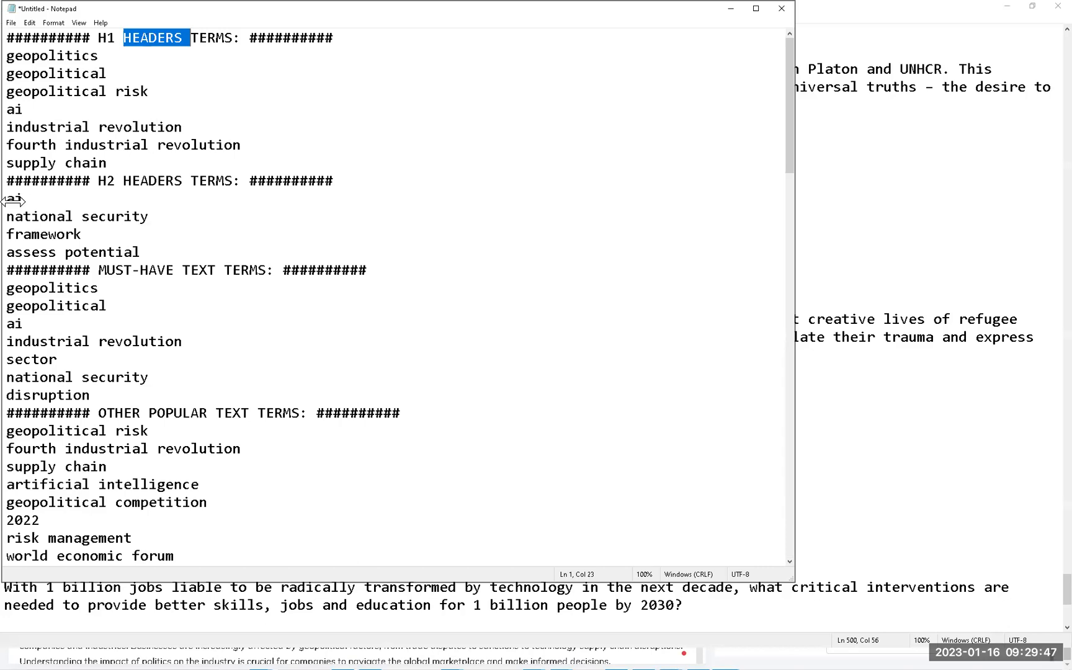
{"action": "left_click_drag", "start_coordinate": [3, 202], "coordinate": [118, 209]}
{"action": "left_click", "coordinate": [174, 229]}
{"action": "left_click", "coordinate": [192, 259]}
{"action": "scroll", "coordinate": [283, 132], "scroll_direction": "down", "scroll_amount": 3}
{"action": "left_click_drag", "start_coordinate": [140, 129], "coordinate": [278, 493]}
{"action": "scroll", "coordinate": [280, 471], "scroll_direction": "down", "scroll_amount": 11}
{"action": "scroll", "coordinate": [277, 494], "scroll_direction": "down", "scroll_amount": 9}
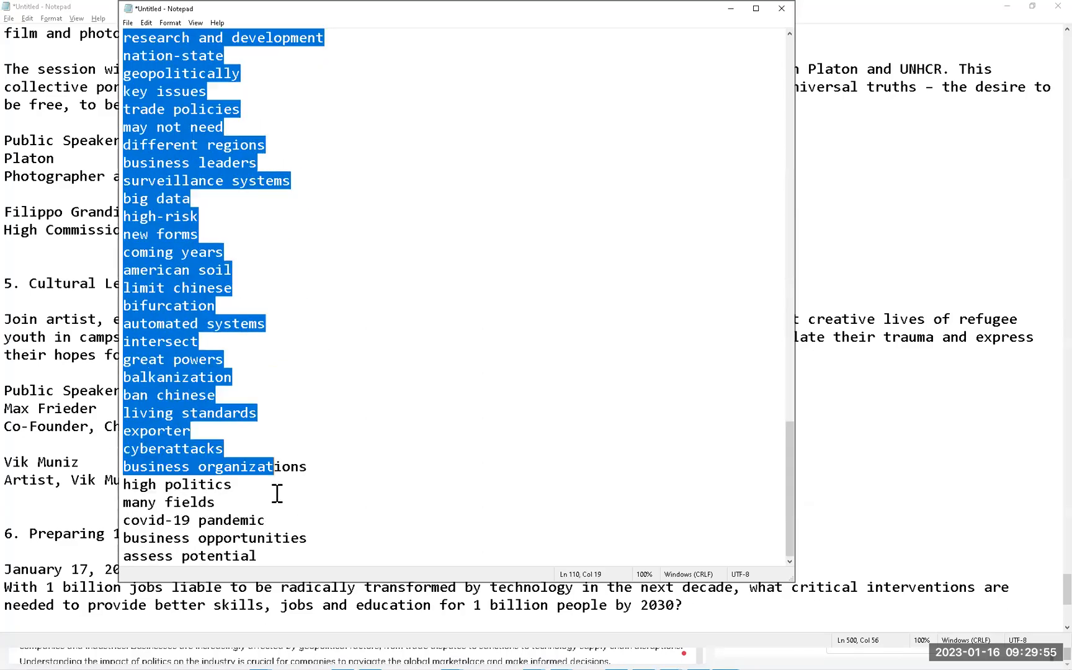
{"action": "key", "text": "shift+Down"}
{"action": "key", "text": "shift+Down"}
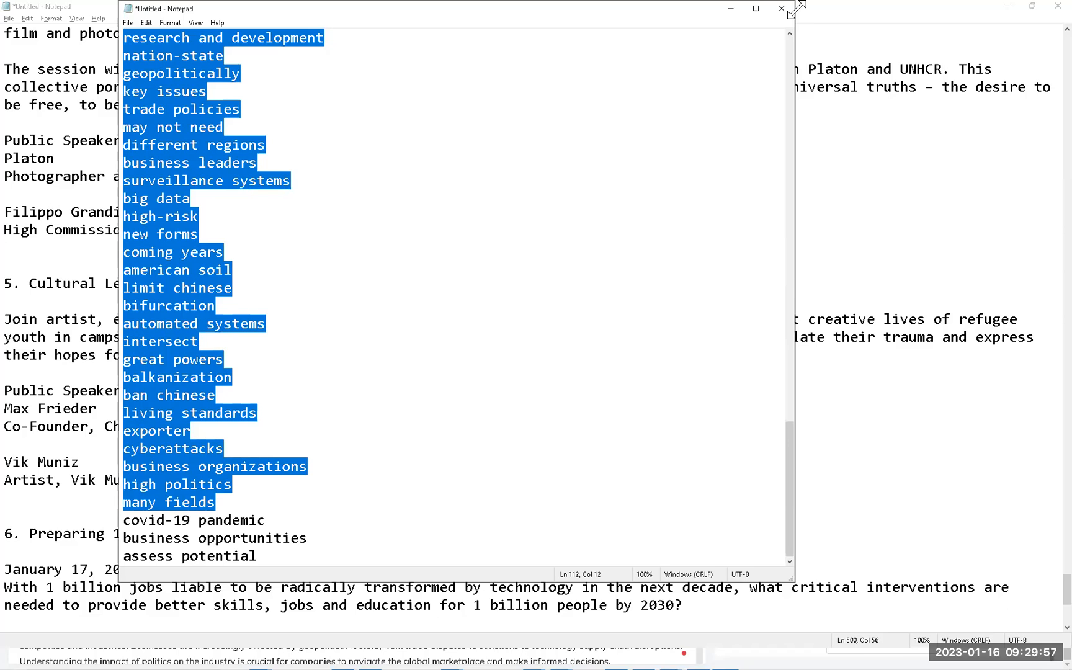
{"action": "left_click", "coordinate": [732, 8]}
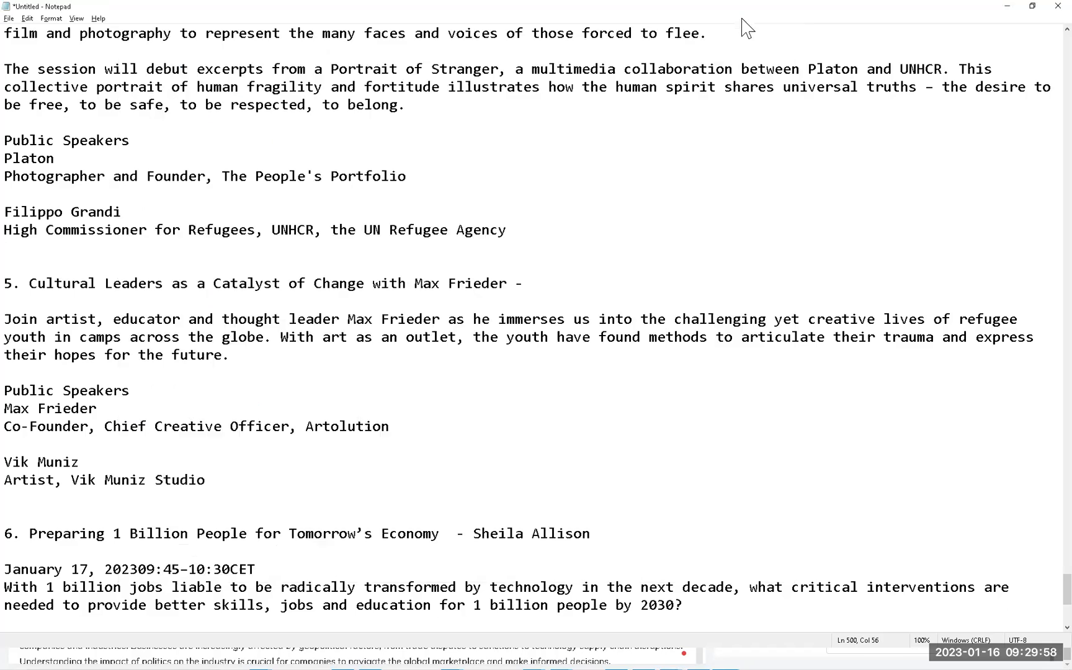
Bring ChatGPT forward and highlight the Tim Marshall-style commentary prompt and its term list.
{"action": "left_click", "coordinate": [1008, 7]}
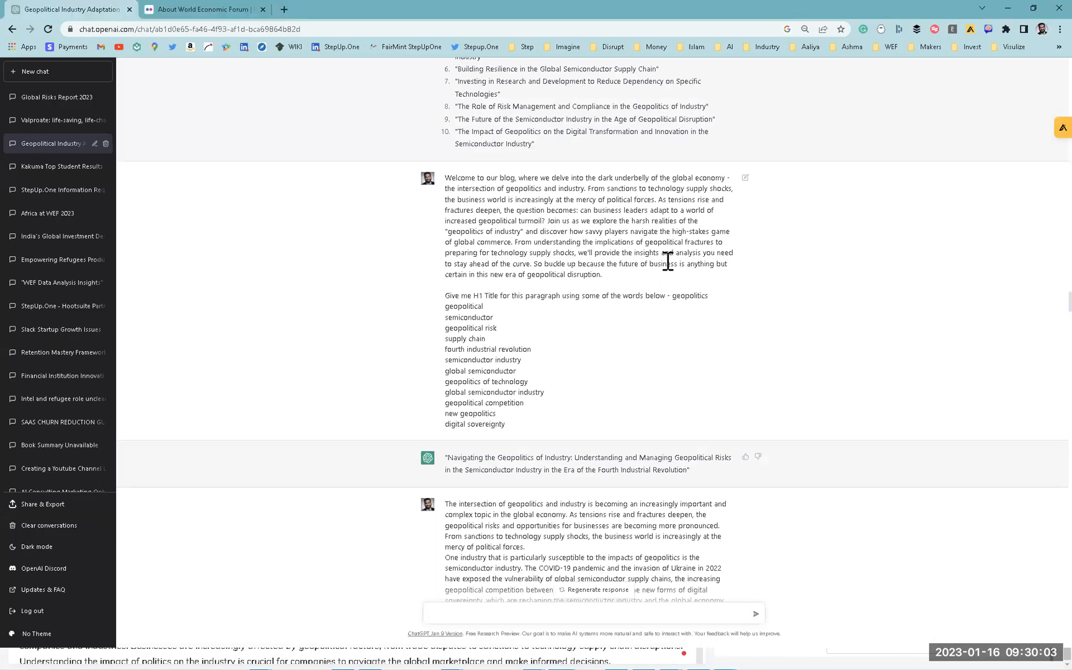
{"action": "scroll", "coordinate": [607, 315], "scroll_direction": "down", "scroll_amount": 10}
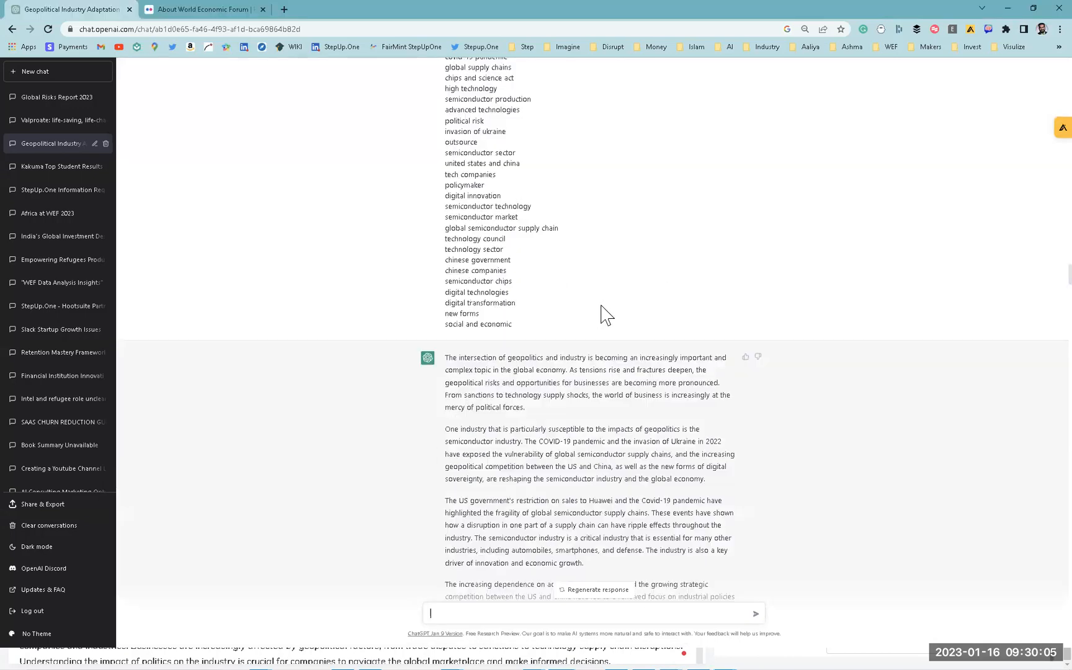
{"action": "scroll", "coordinate": [627, 275], "scroll_direction": "up", "scroll_amount": 3}
{"action": "scroll", "coordinate": [480, 283], "scroll_direction": "up", "scroll_amount": 2}
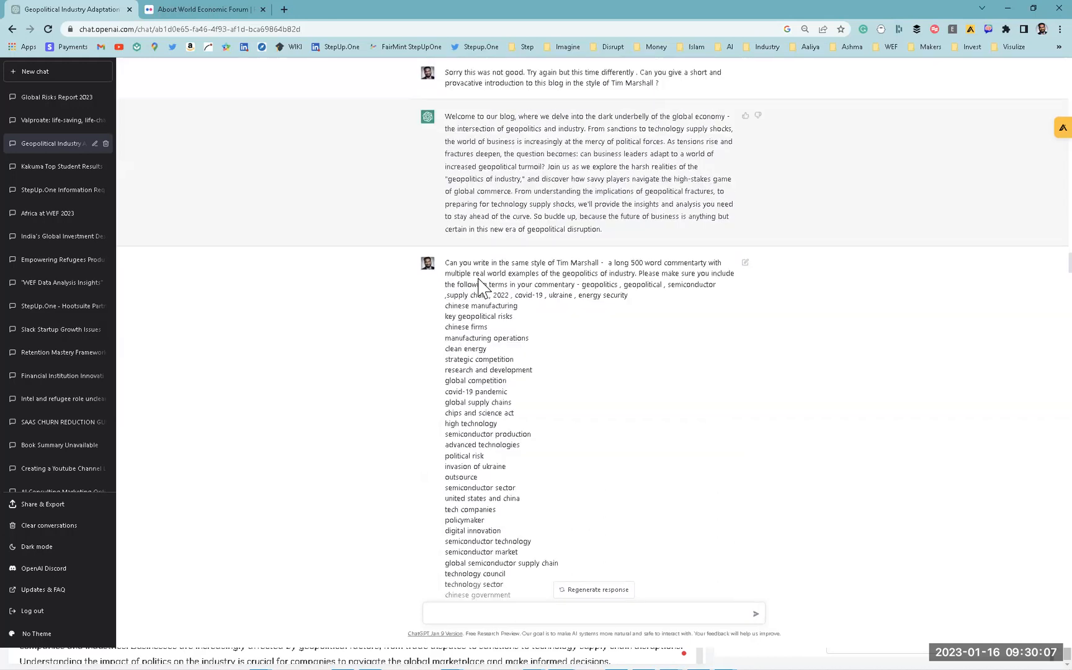
{"action": "left_click_drag", "start_coordinate": [468, 262], "coordinate": [658, 273]}
{"action": "left_click_drag", "start_coordinate": [582, 285], "coordinate": [584, 431]}
Highlight ChatGPT's semiconductor-focused commentary reply and the prompt's first paragraph, then switch windows.
{"action": "scroll", "coordinate": [596, 490], "scroll_direction": "down", "scroll_amount": 3}
{"action": "scroll", "coordinate": [577, 410], "scroll_direction": "down", "scroll_amount": 3}
{"action": "double_click", "coordinate": [536, 283]}
{"action": "left_click_drag", "start_coordinate": [537, 283], "coordinate": [548, 403]}
{"action": "scroll", "coordinate": [536, 356], "scroll_direction": "down", "scroll_amount": 3}
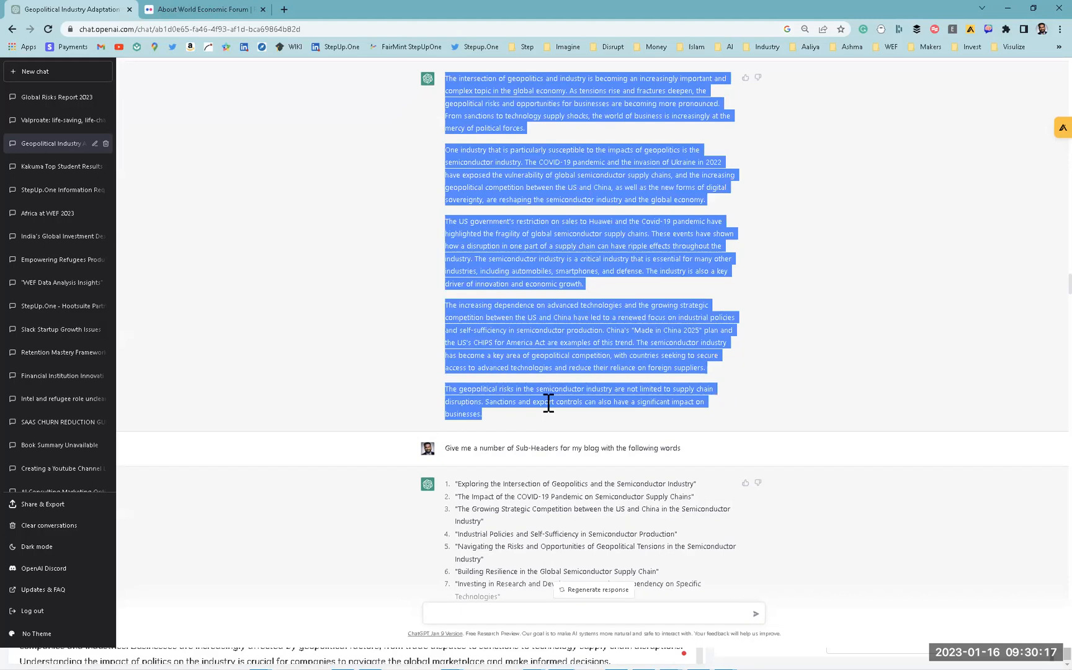
{"action": "scroll", "coordinate": [549, 397], "scroll_direction": "up", "scroll_amount": 6}
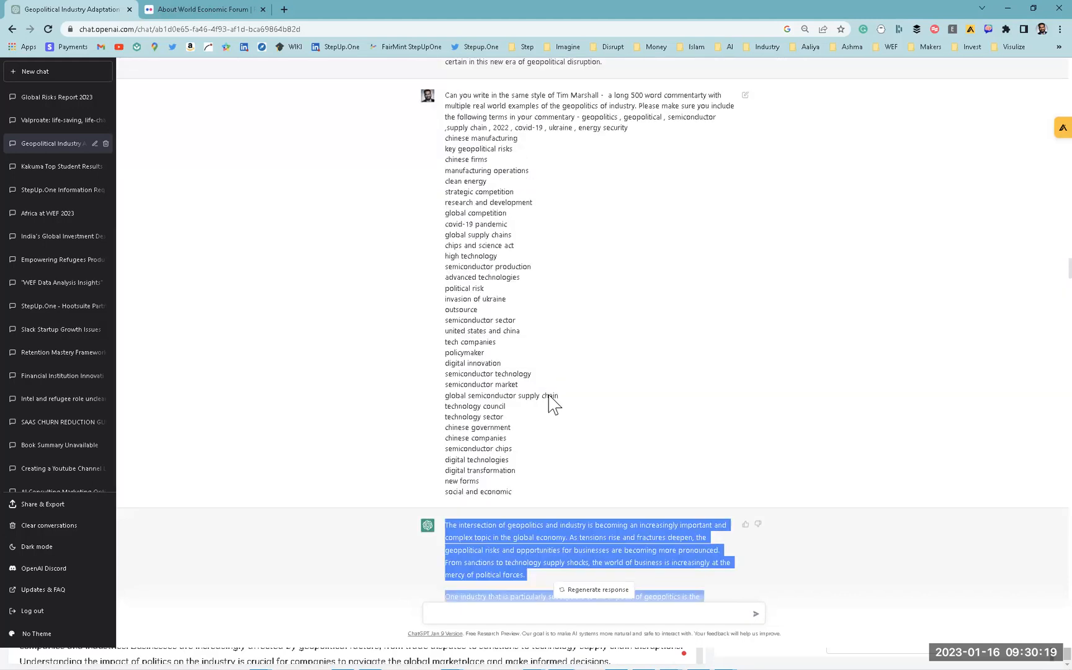
{"action": "scroll", "coordinate": [550, 400], "scroll_direction": "down", "scroll_amount": 2}
{"action": "scroll", "coordinate": [550, 400], "scroll_direction": "up", "scroll_amount": 6}
{"action": "scroll", "coordinate": [550, 402], "scroll_direction": "down", "scroll_amount": 1}
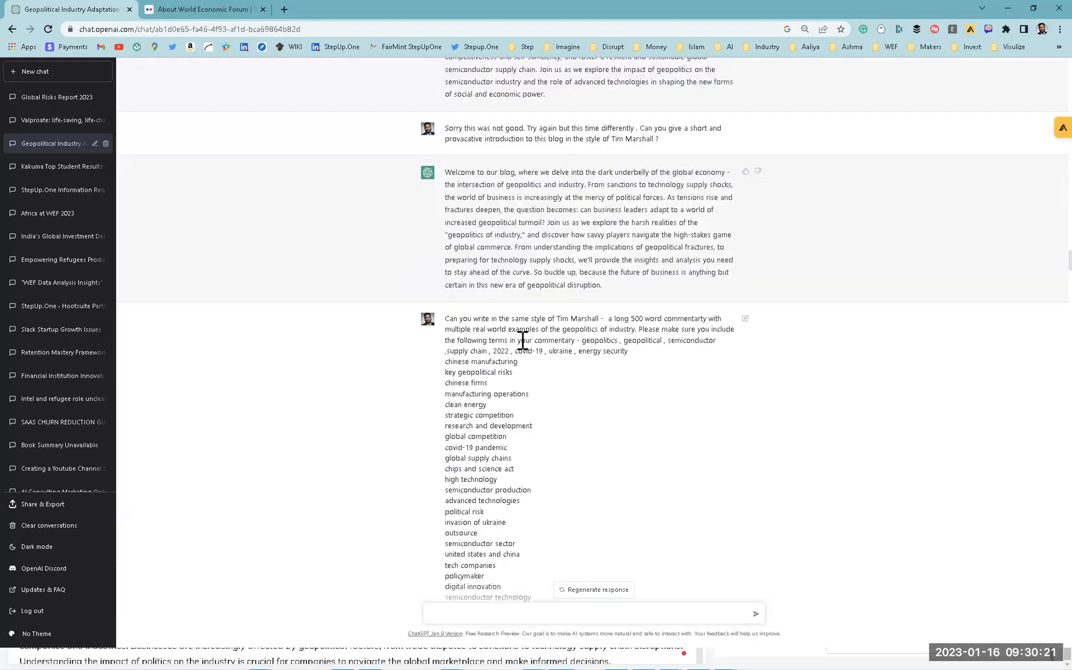
{"action": "triple_click", "coordinate": [523, 340]}
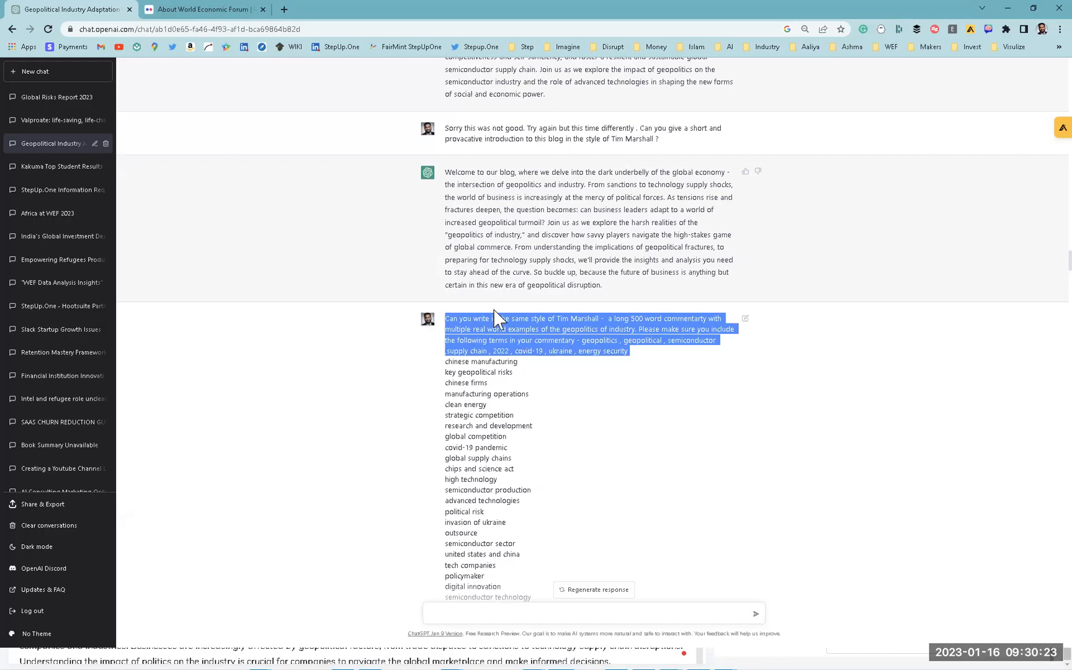
{"action": "key", "text": "alt+Tab"}
{"action": "key", "text": "alt+Tab"}
{"action": "key", "text": "alt+Tab"}
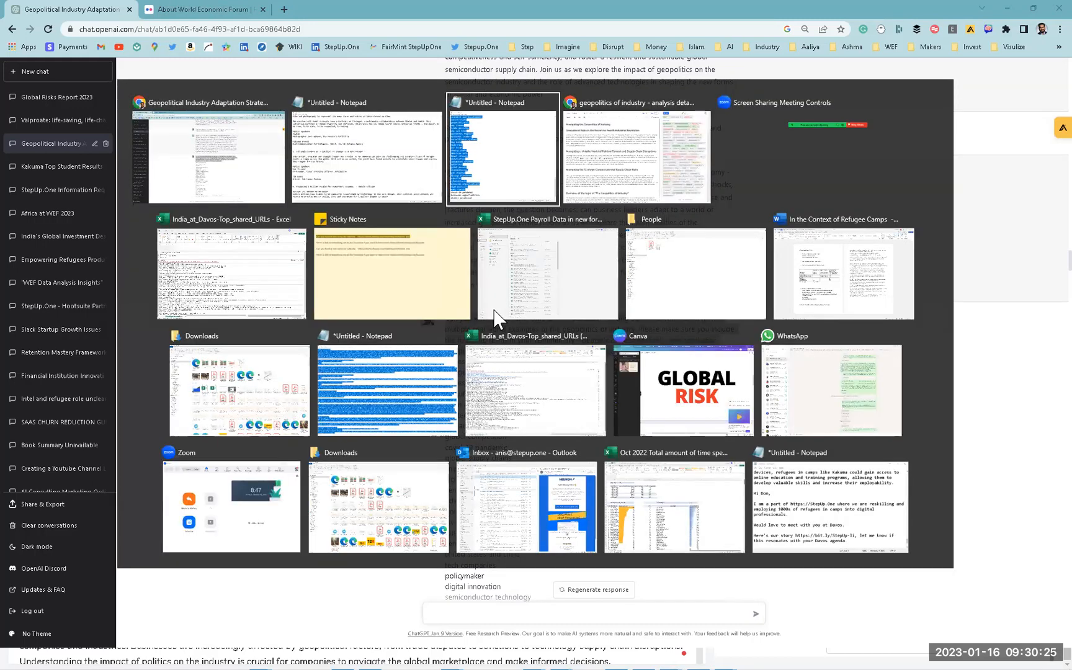
{"action": "scroll", "coordinate": [830, 160], "scroll_direction": "up", "scroll_amount": 3}
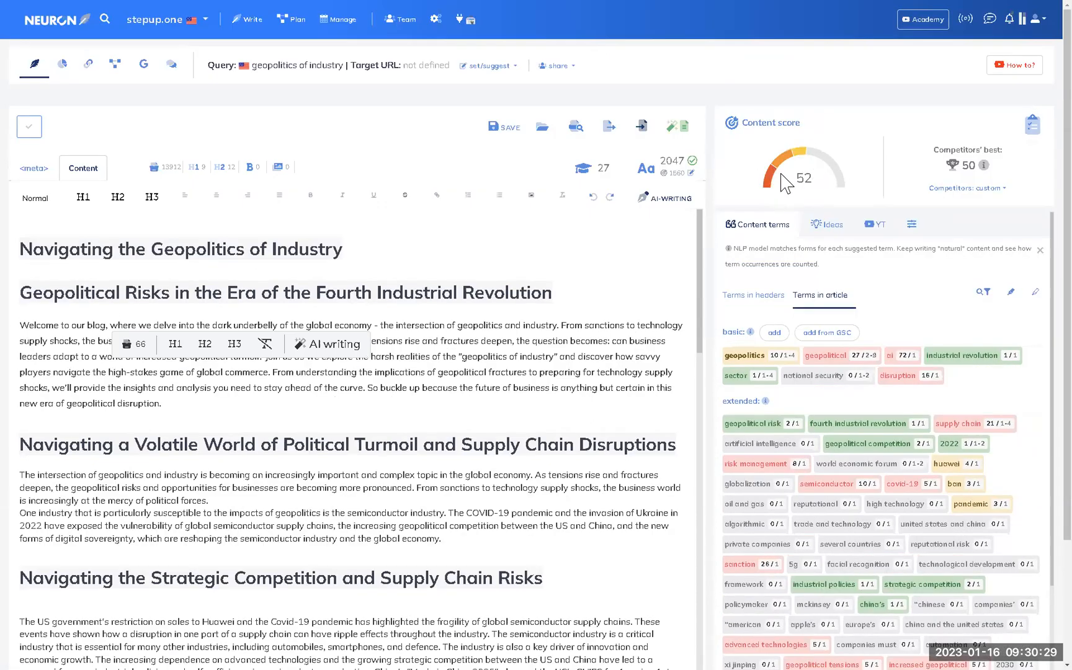
{"action": "triple_click", "coordinate": [211, 243]}
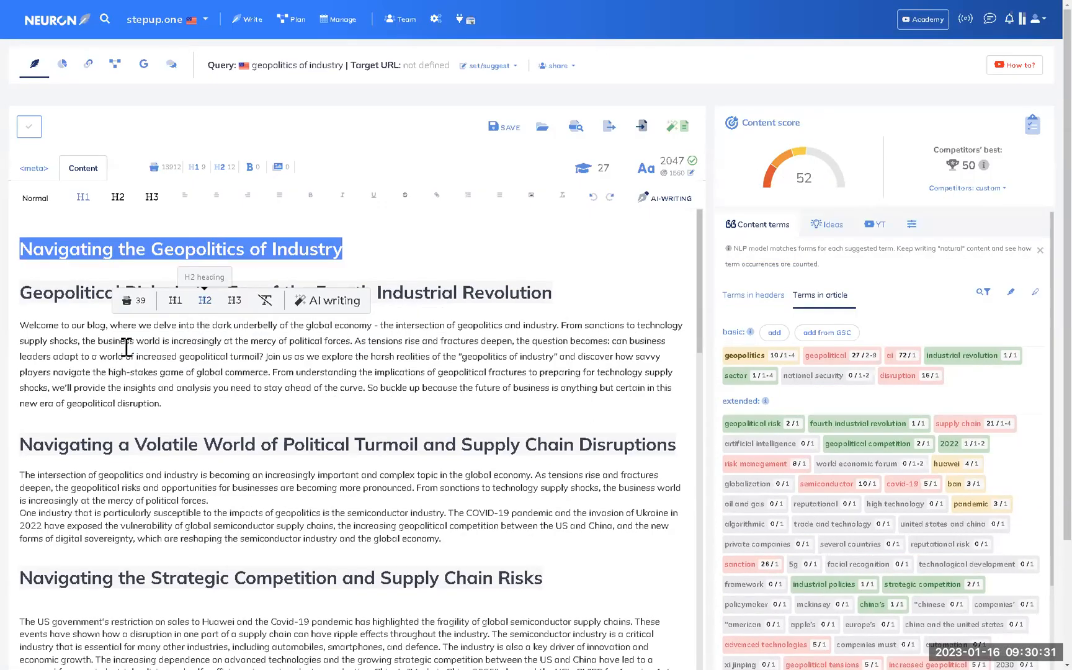
{"action": "left_click", "coordinate": [134, 373]}
{"action": "triple_click", "coordinate": [133, 376]}
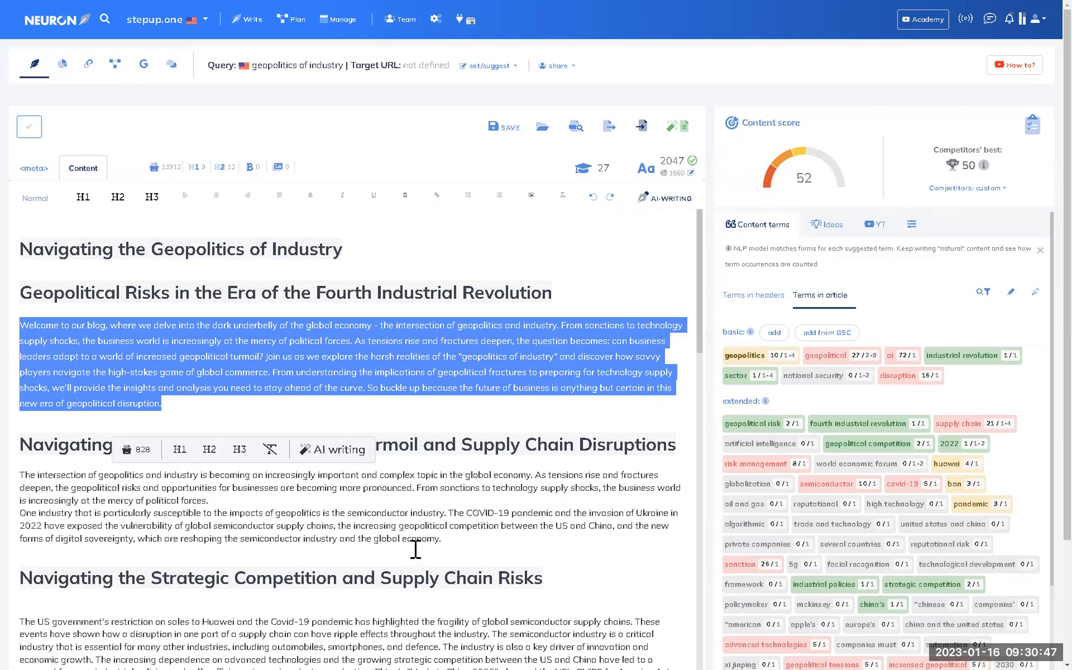
{"action": "scroll", "coordinate": [386, 520], "scroll_direction": "down", "scroll_amount": 3}
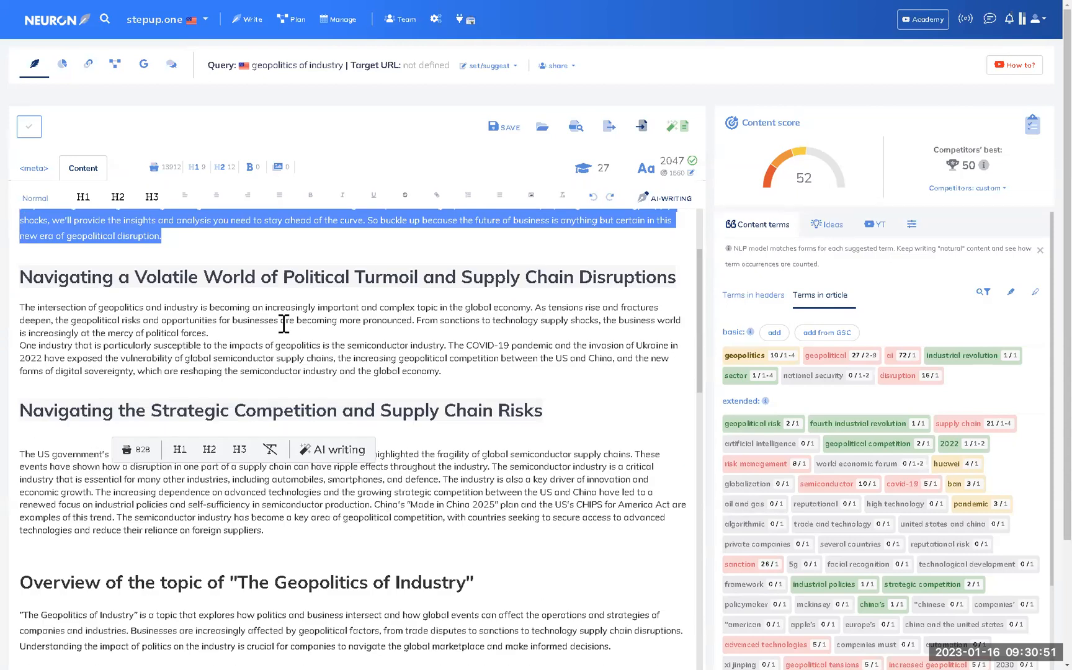
{"action": "scroll", "coordinate": [193, 323], "scroll_direction": "up", "scroll_amount": 3}
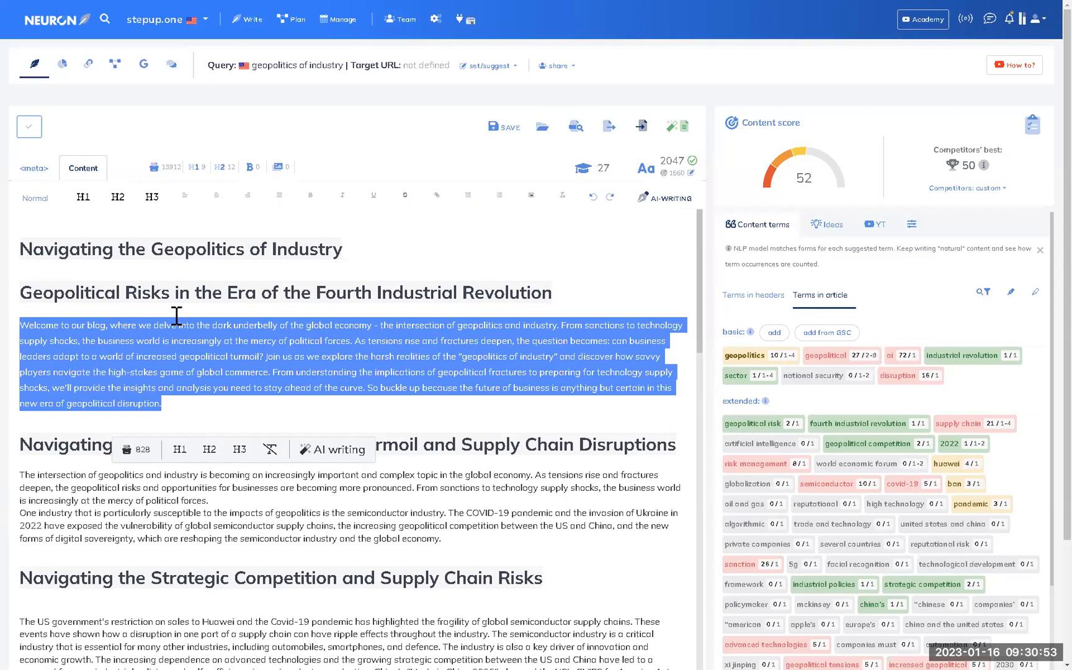
{"action": "double_click", "coordinate": [138, 289]}
{"action": "left_click", "coordinate": [124, 343]}
{"action": "triple_click", "coordinate": [124, 343]}
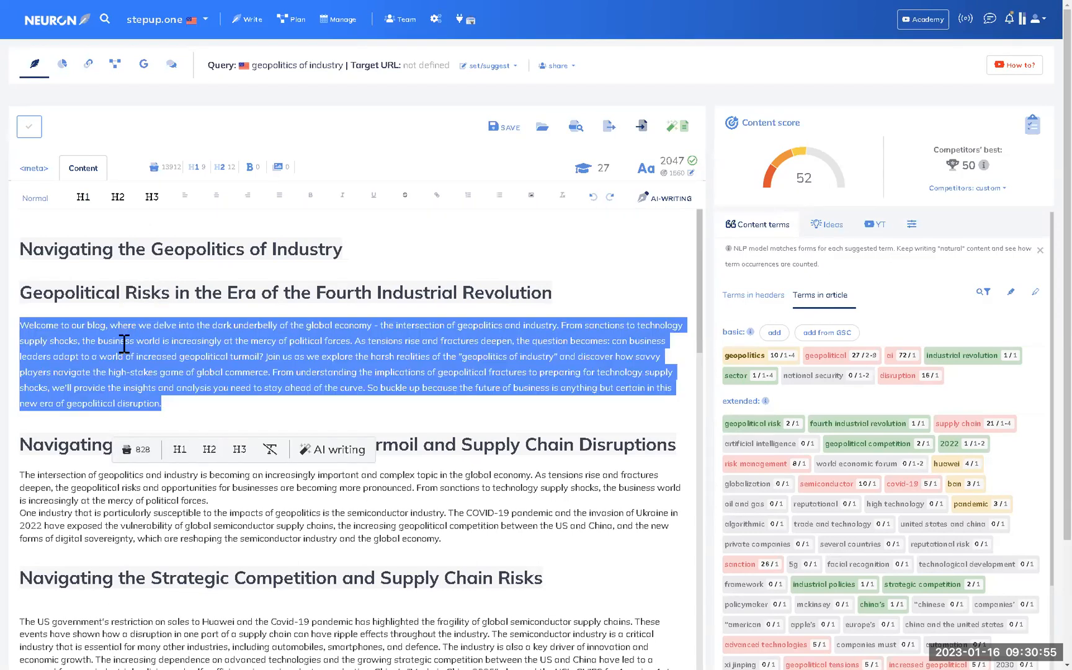
{"action": "left_click", "coordinate": [119, 290]}
{"action": "left_click", "coordinate": [119, 347]}
{"action": "triple_click", "coordinate": [120, 347]}
{"action": "scroll", "coordinate": [122, 353], "scroll_direction": "down", "scroll_amount": 3}
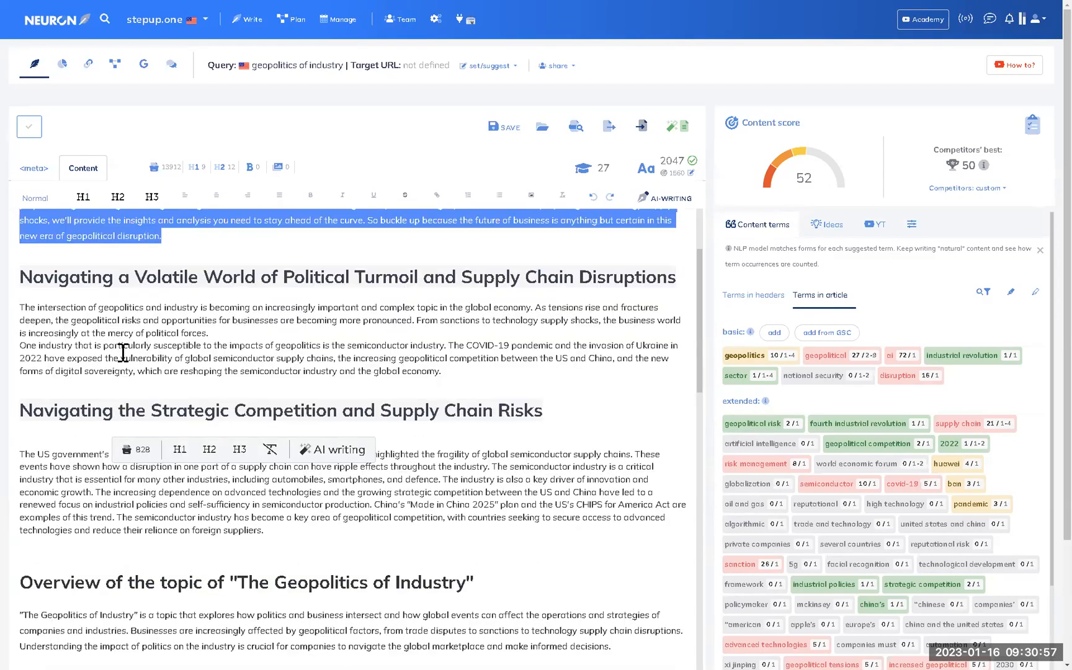
{"action": "triple_click", "coordinate": [123, 352]}
{"action": "scroll", "coordinate": [122, 352], "scroll_direction": "up", "scroll_amount": 3}
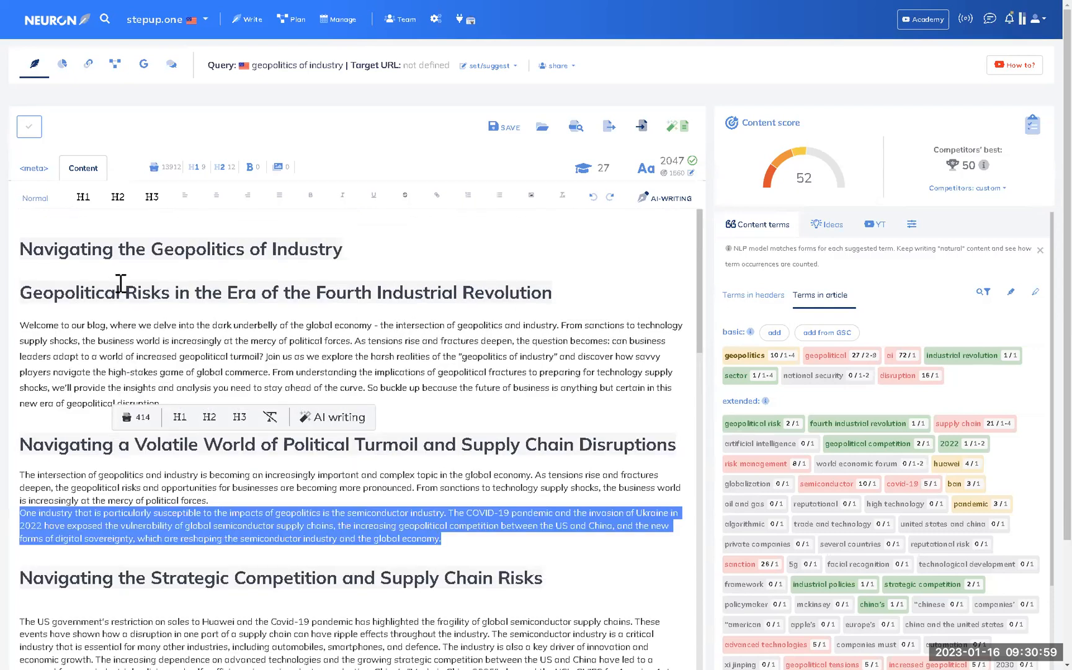
{"action": "triple_click", "coordinate": [128, 254]}
{"action": "triple_click", "coordinate": [92, 289]}
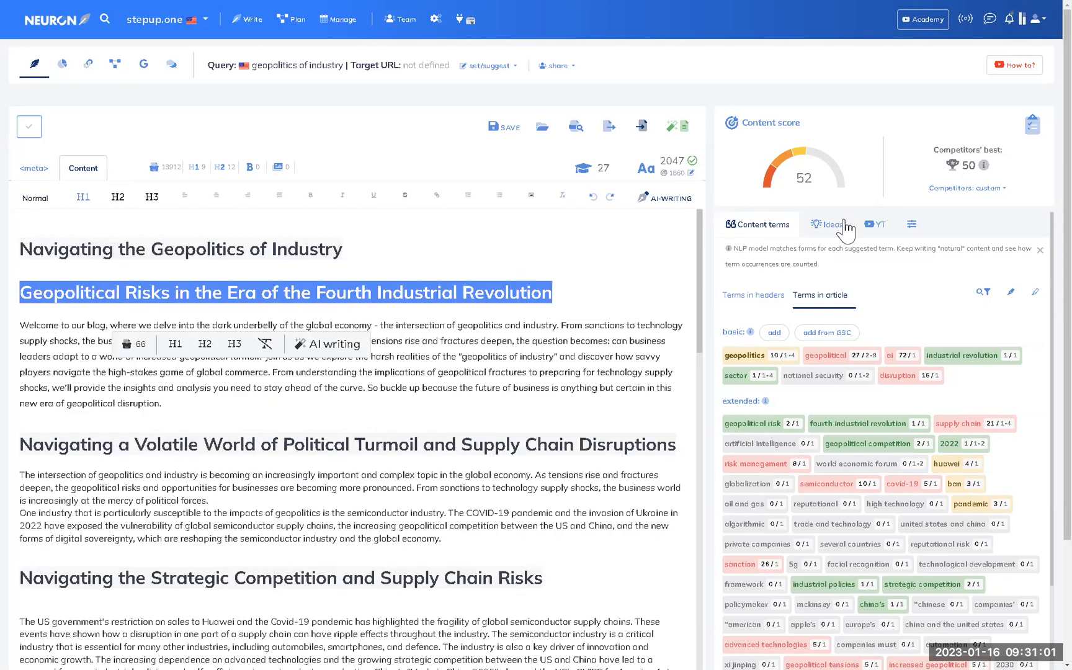
{"action": "scroll", "coordinate": [866, 446], "scroll_direction": "down", "scroll_amount": 5}
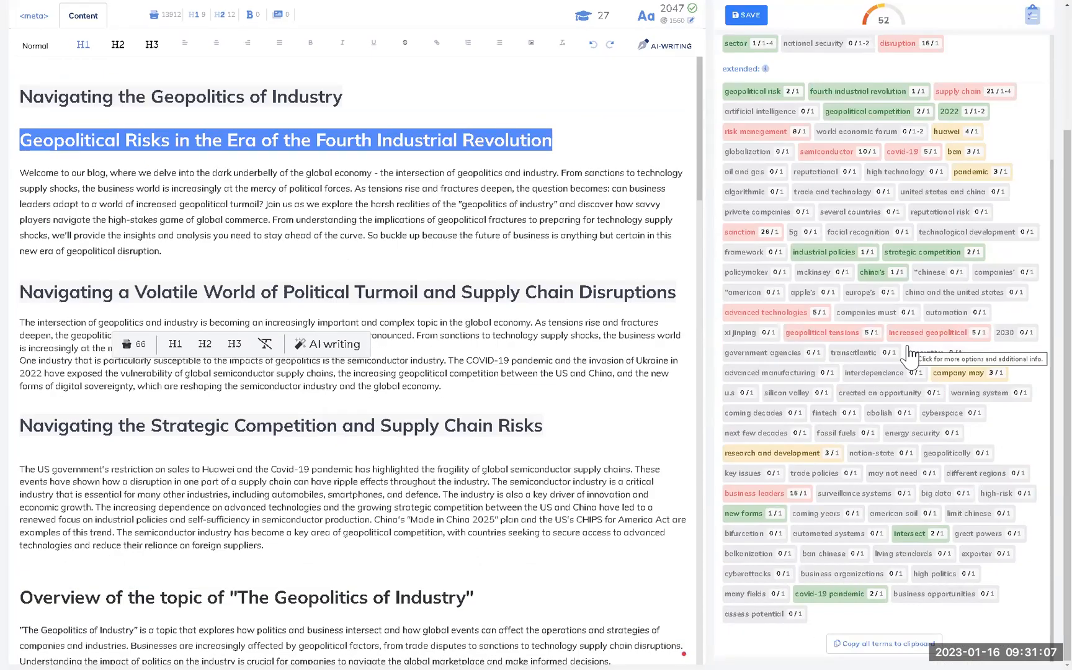
{"action": "scroll", "coordinate": [899, 363], "scroll_direction": "up", "scroll_amount": 5}
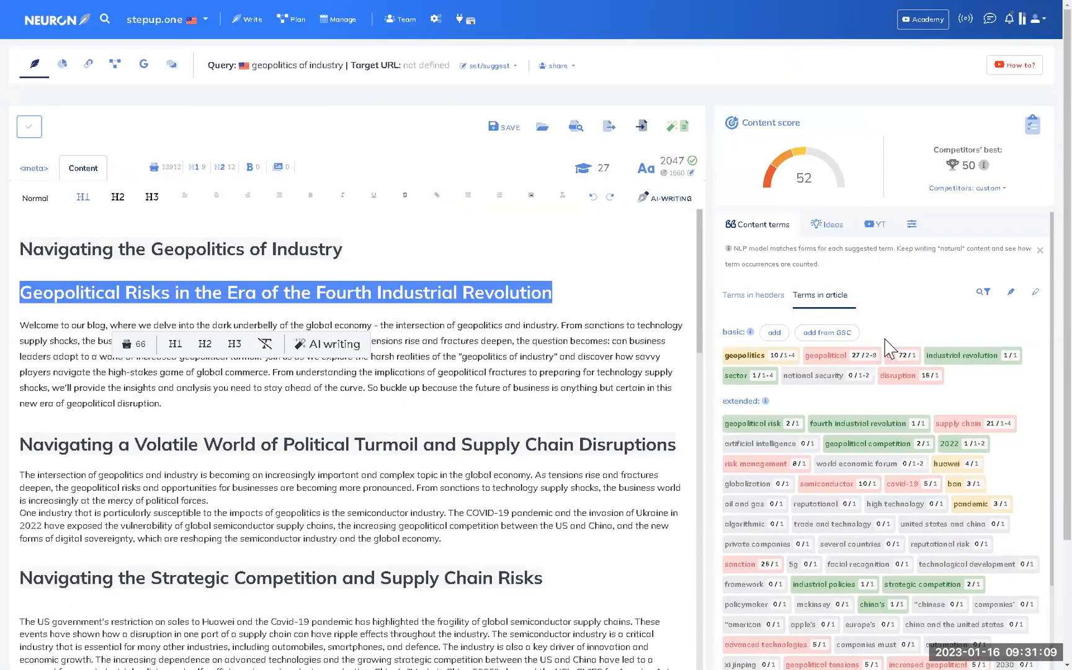
{"action": "triple_click", "coordinate": [505, 348]}
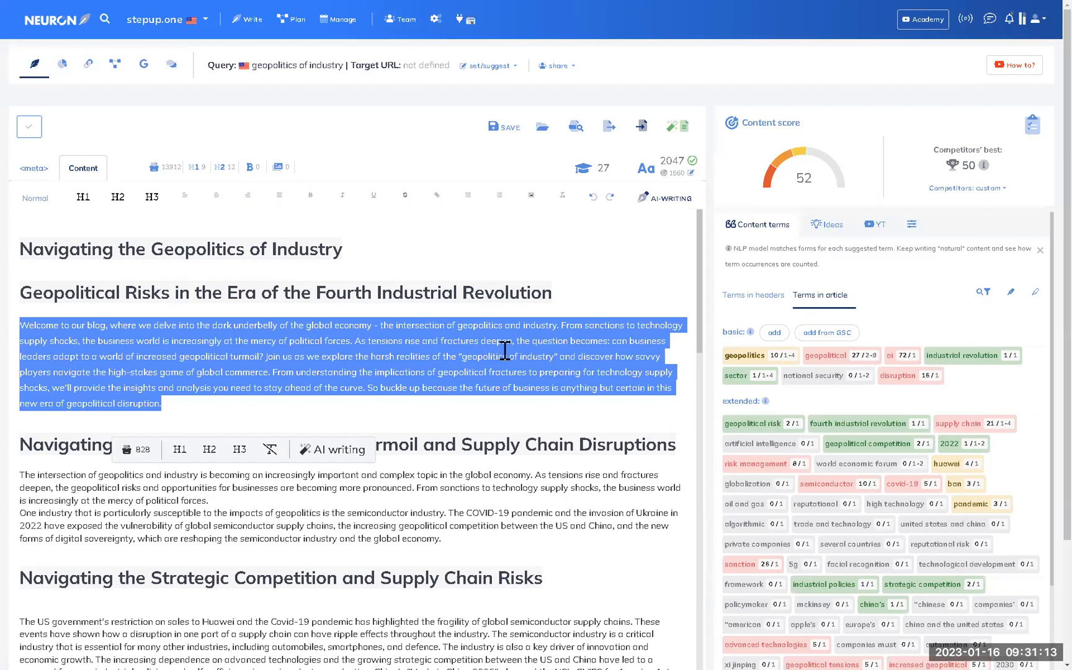
{"action": "double_click", "coordinate": [798, 177]}
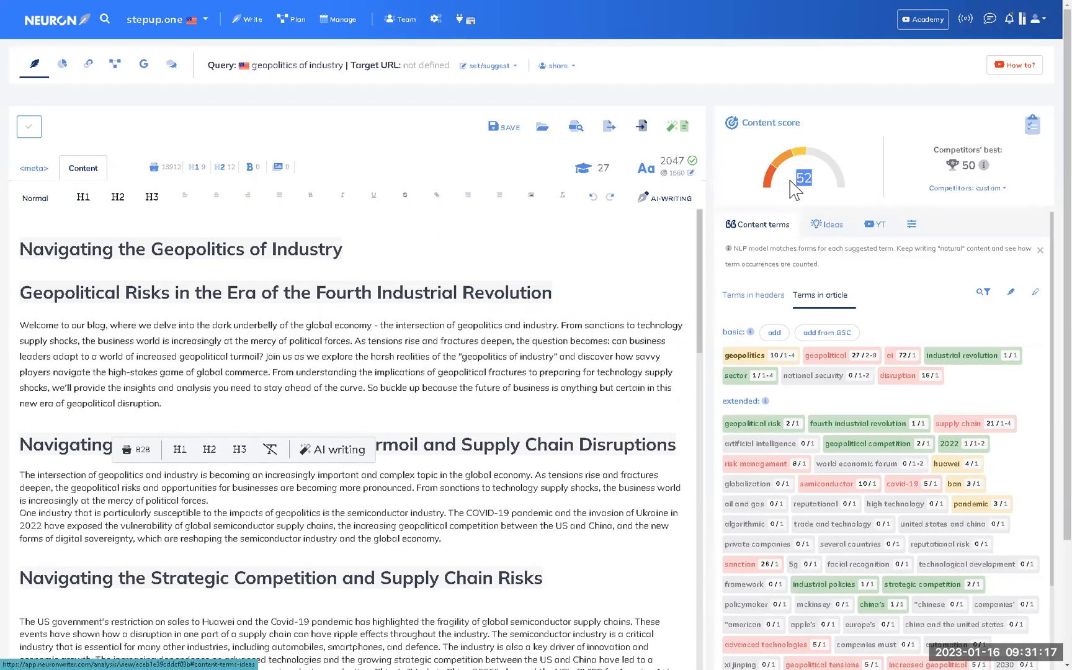
{"action": "double_click", "coordinate": [969, 164]}
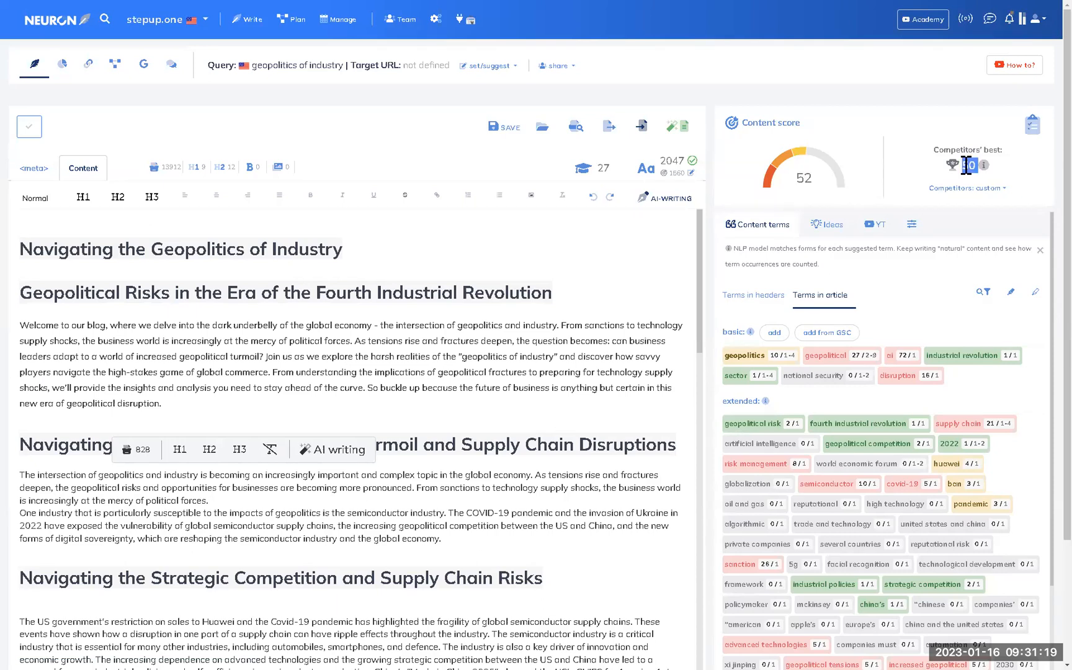
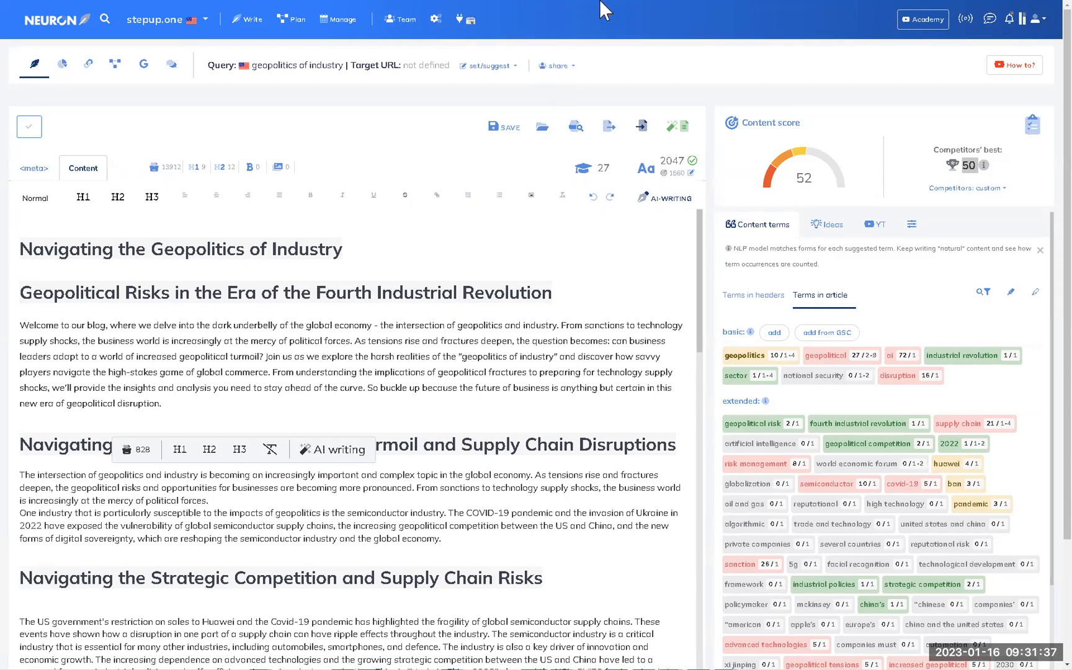
Exit full screen and switch to the HubSpot tab with the published Kakuma Refugee post.
{"action": "left_click", "coordinate": [538, 39]}
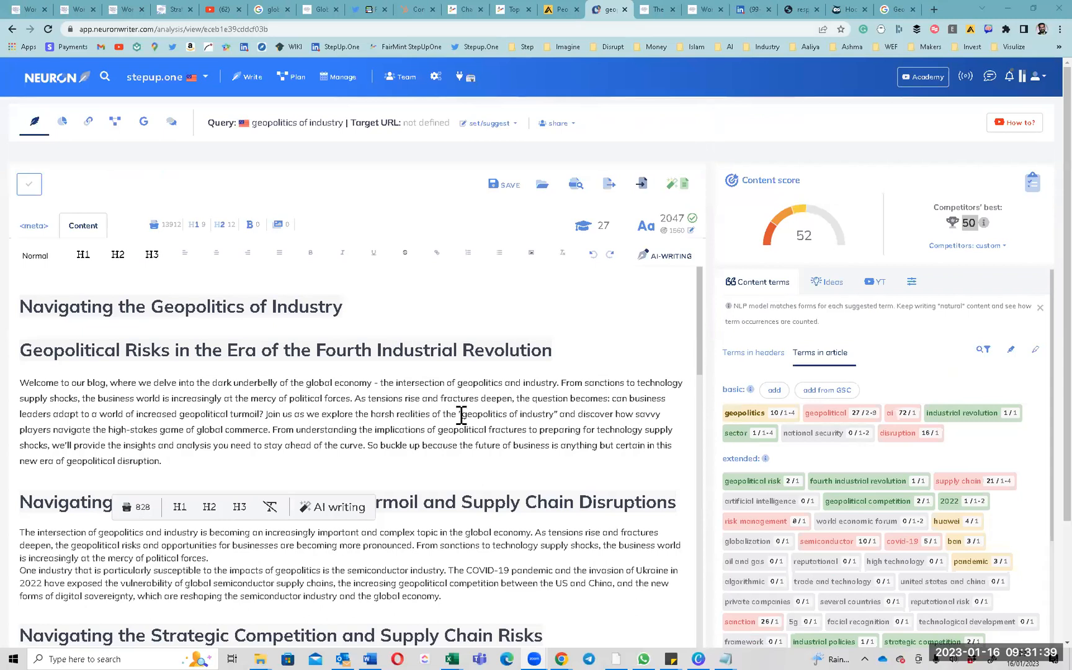
{"action": "left_click", "coordinate": [410, 9]}
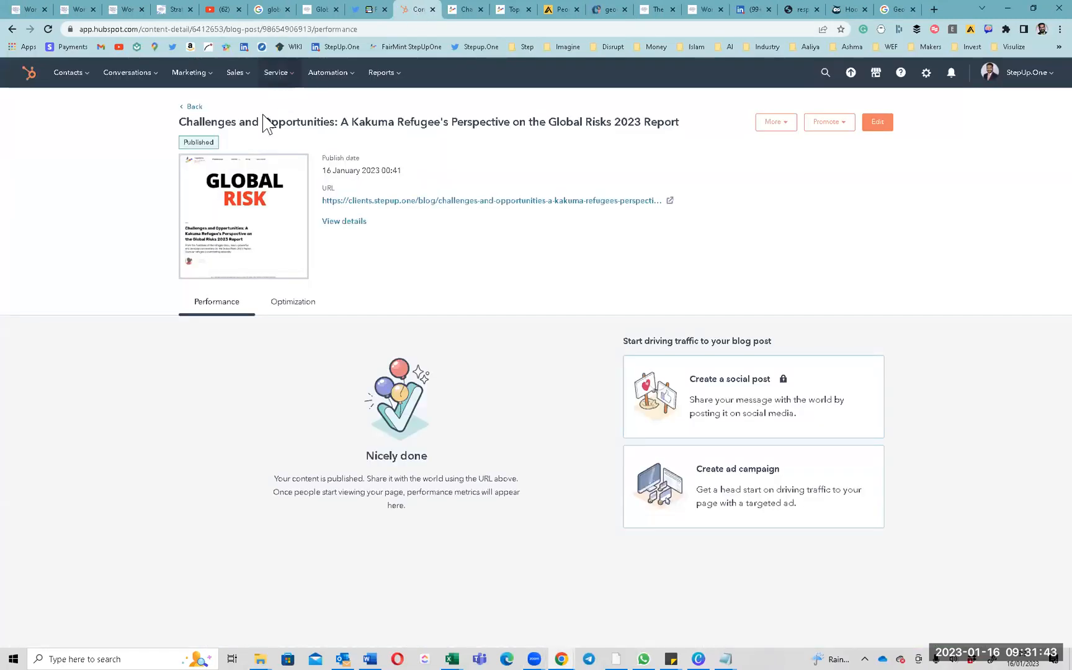
Go to Marketing > Website > Blog and open the 'Navigating the Geopolitics of Industry' post.
{"action": "left_click", "coordinate": [200, 85]}
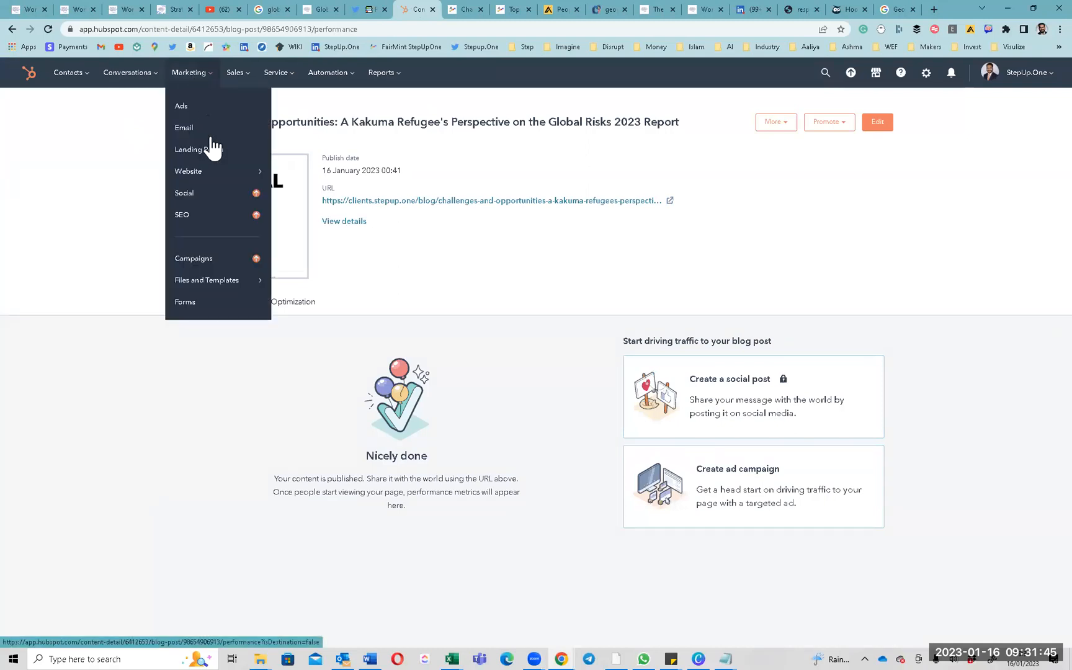
{"action": "mouse_move", "coordinate": [215, 173]}
{"action": "left_click", "coordinate": [289, 128]}
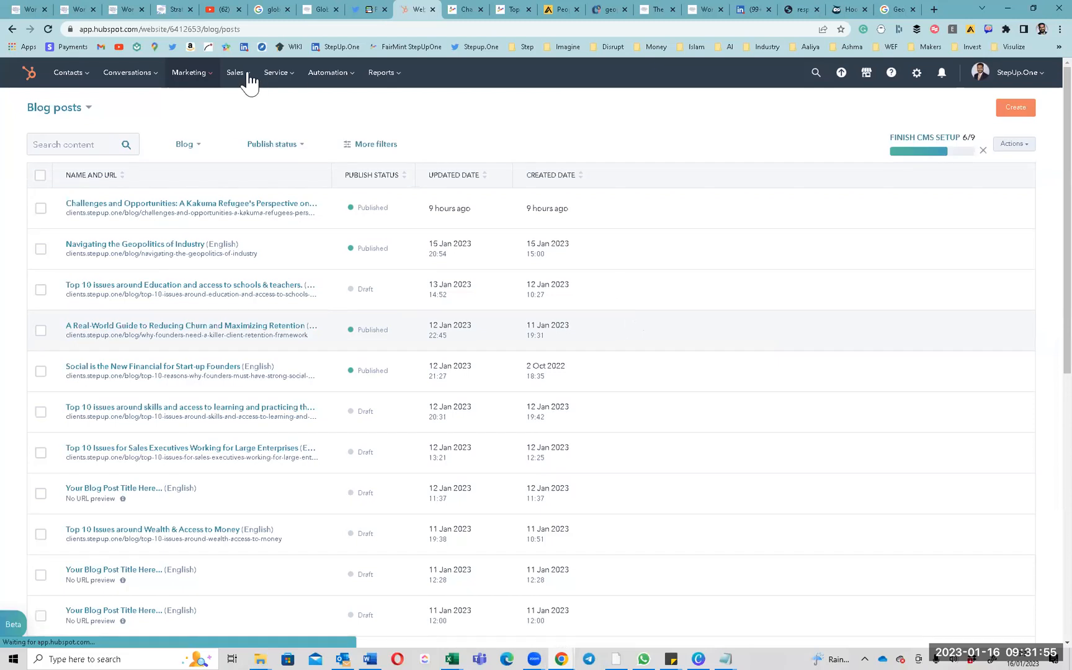
{"action": "scroll", "coordinate": [116, 337], "scroll_direction": "down", "scroll_amount": 3}
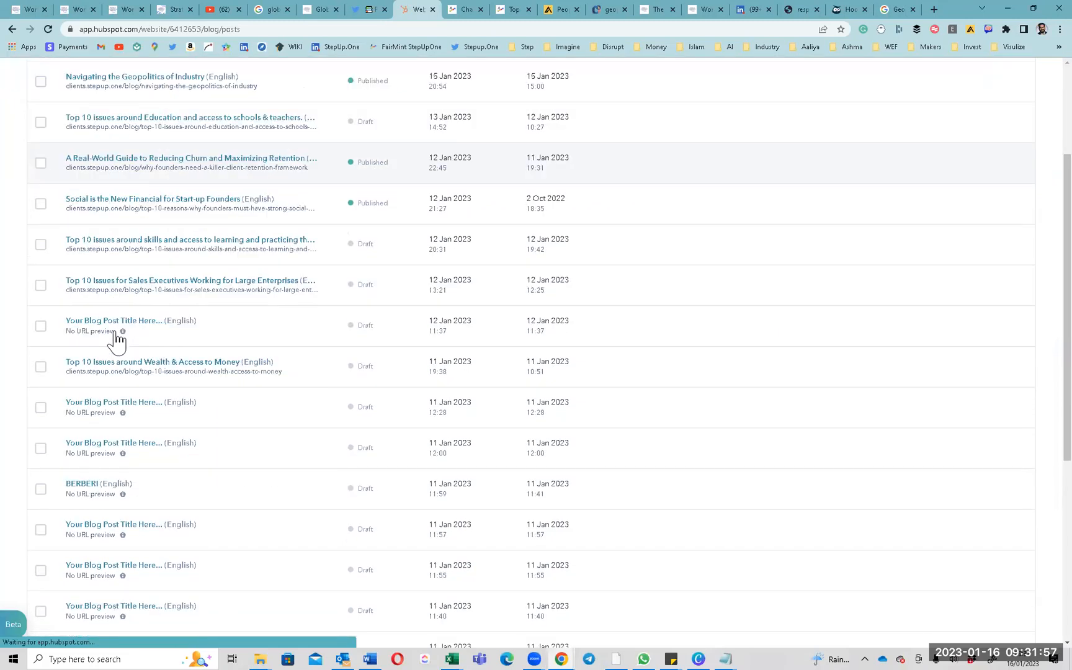
{"action": "scroll", "coordinate": [122, 338], "scroll_direction": "down", "scroll_amount": 5}
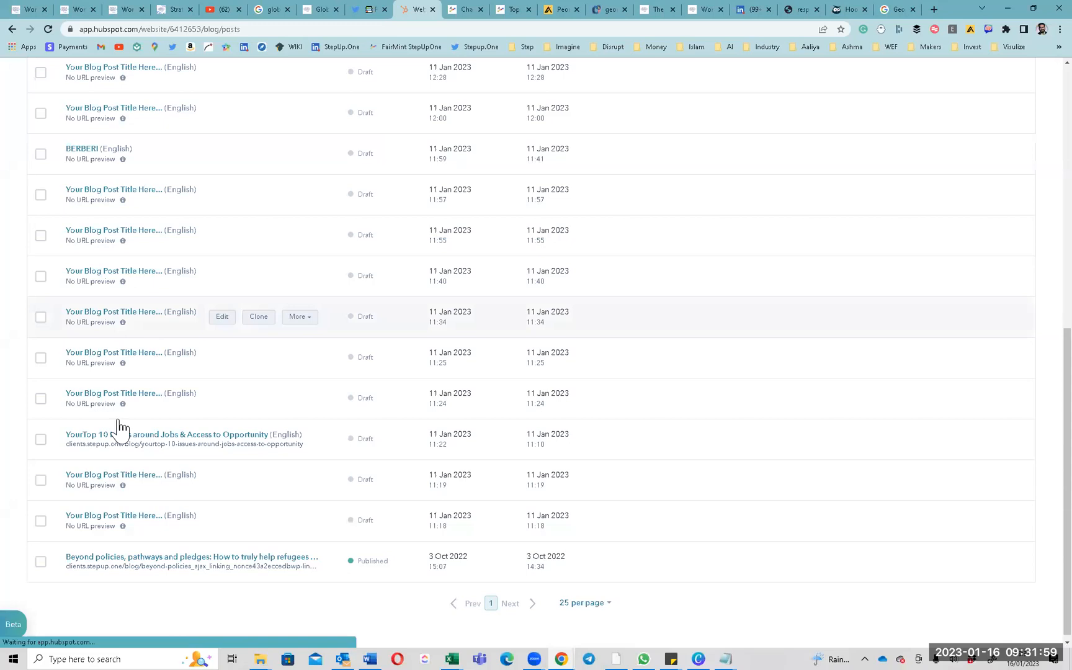
{"action": "scroll", "coordinate": [118, 385], "scroll_direction": "up", "scroll_amount": 5}
{"action": "scroll", "coordinate": [118, 385], "scroll_direction": "up", "scroll_amount": 4}
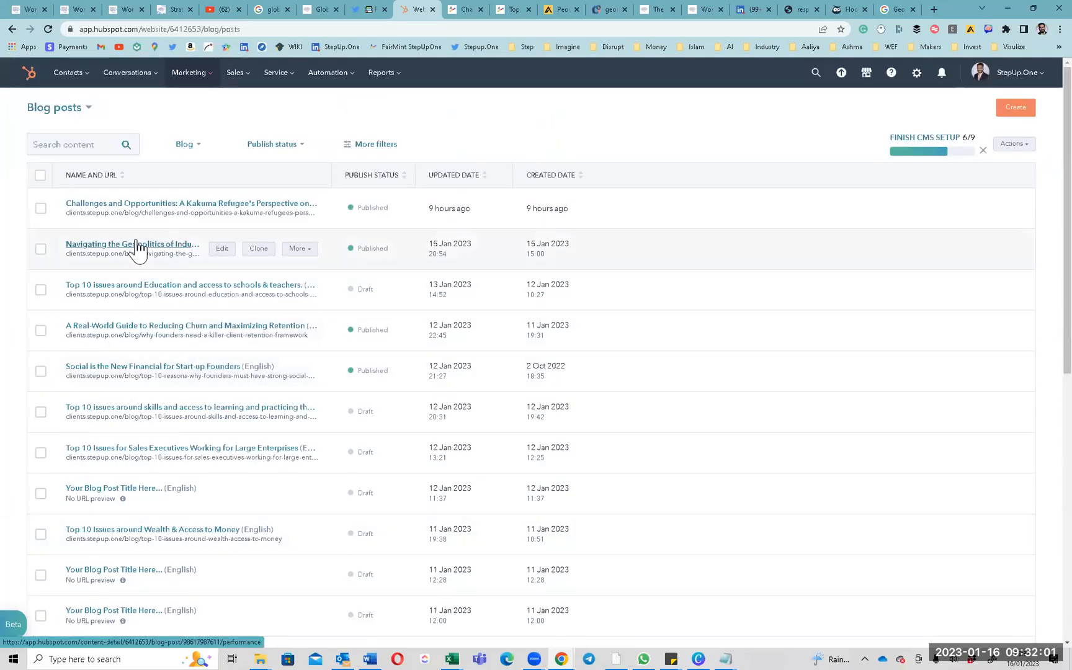
{"action": "left_click", "coordinate": [138, 246]}
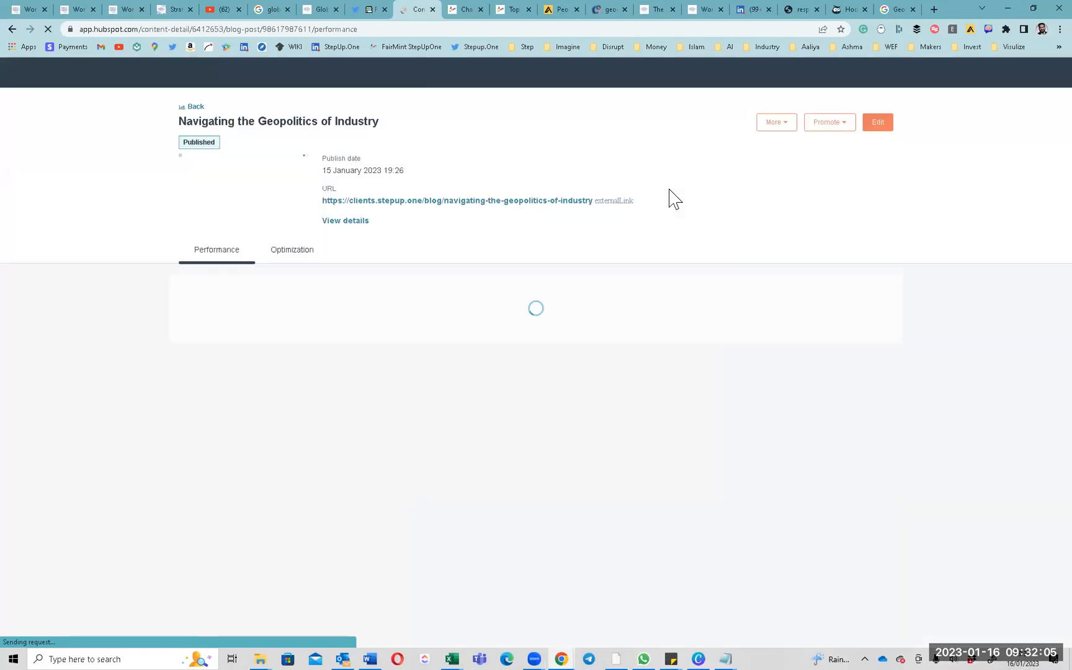
Open the post in the blog editor and select its main heading.
{"action": "left_click", "coordinate": [877, 122]}
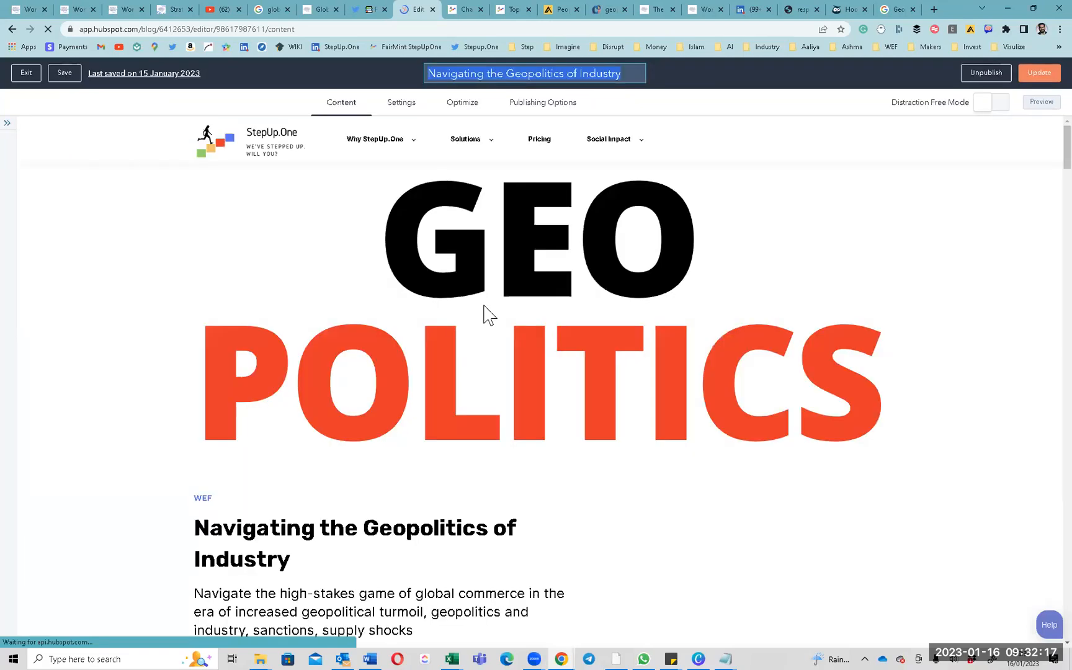
{"action": "scroll", "coordinate": [494, 330], "scroll_direction": "down", "scroll_amount": 1}
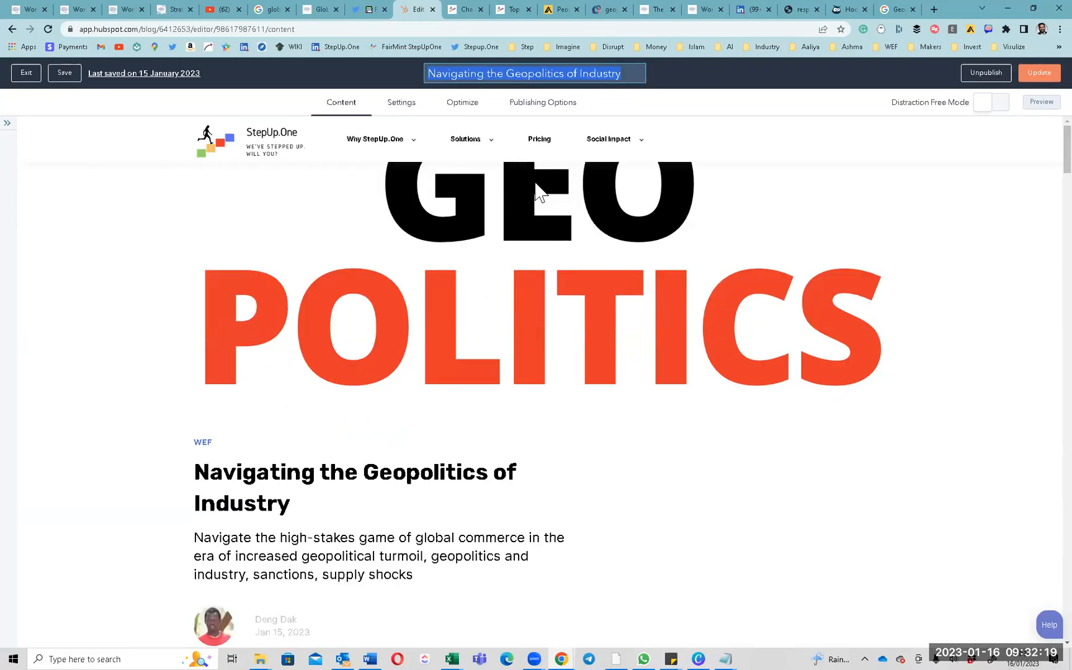
{"action": "scroll", "coordinate": [280, 382], "scroll_direction": "up", "scroll_amount": 1}
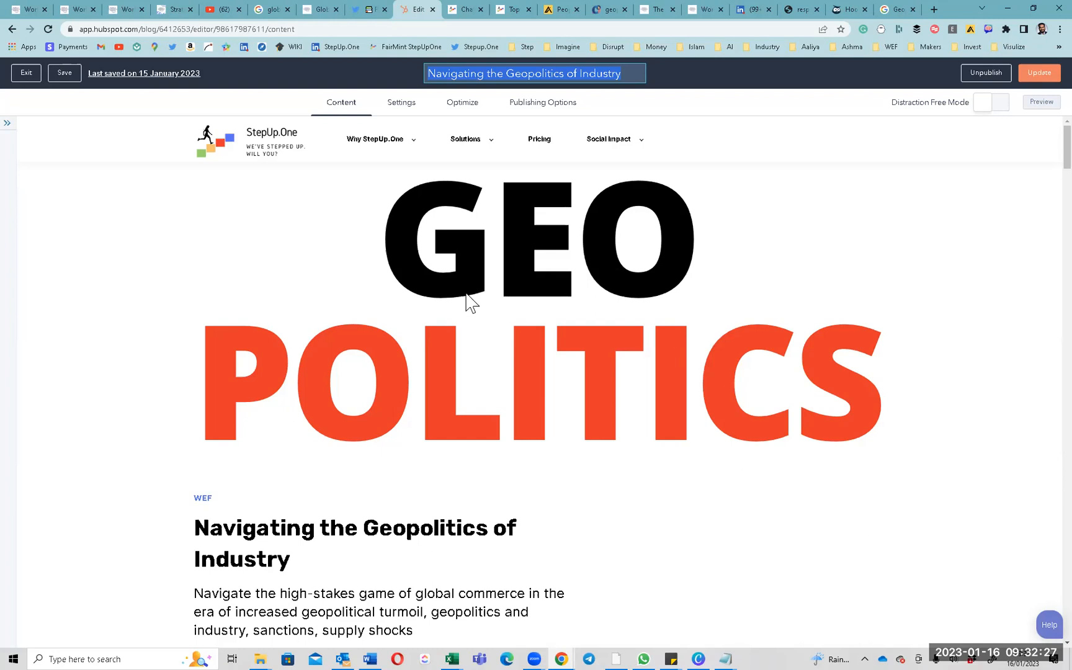
{"action": "scroll", "coordinate": [467, 304], "scroll_direction": "down", "scroll_amount": 3}
{"action": "left_click", "coordinate": [218, 369]}
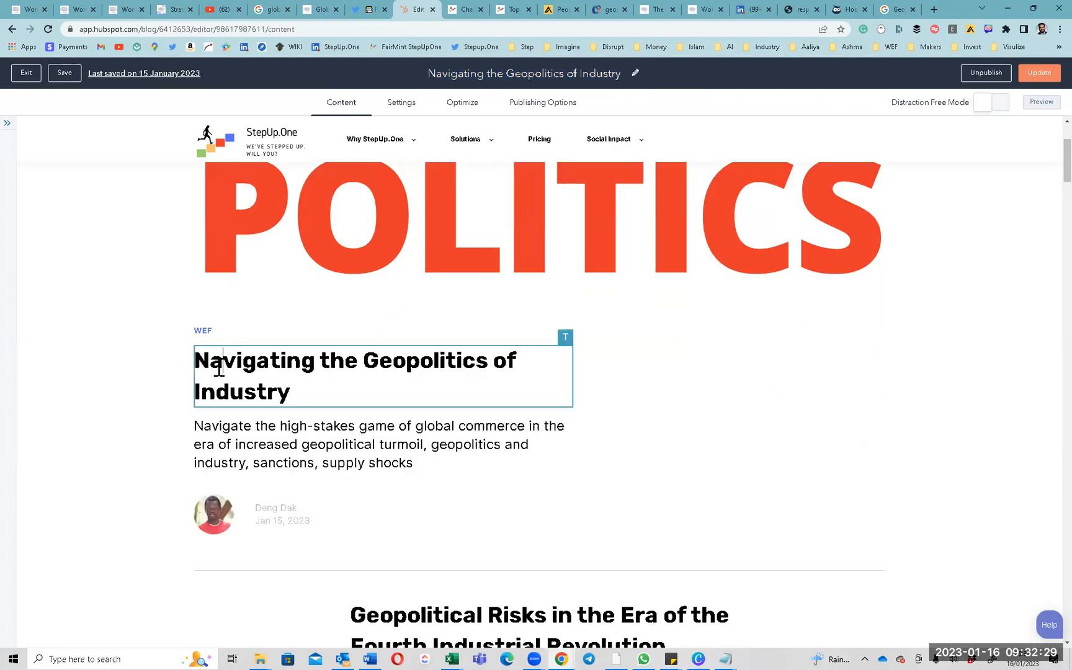
{"action": "triple_click", "coordinate": [218, 369]}
Select the subtitle paragraph and compare it against the NeuronWriter draft.
{"action": "scroll", "coordinate": [252, 373], "scroll_direction": "down", "scroll_amount": 2}
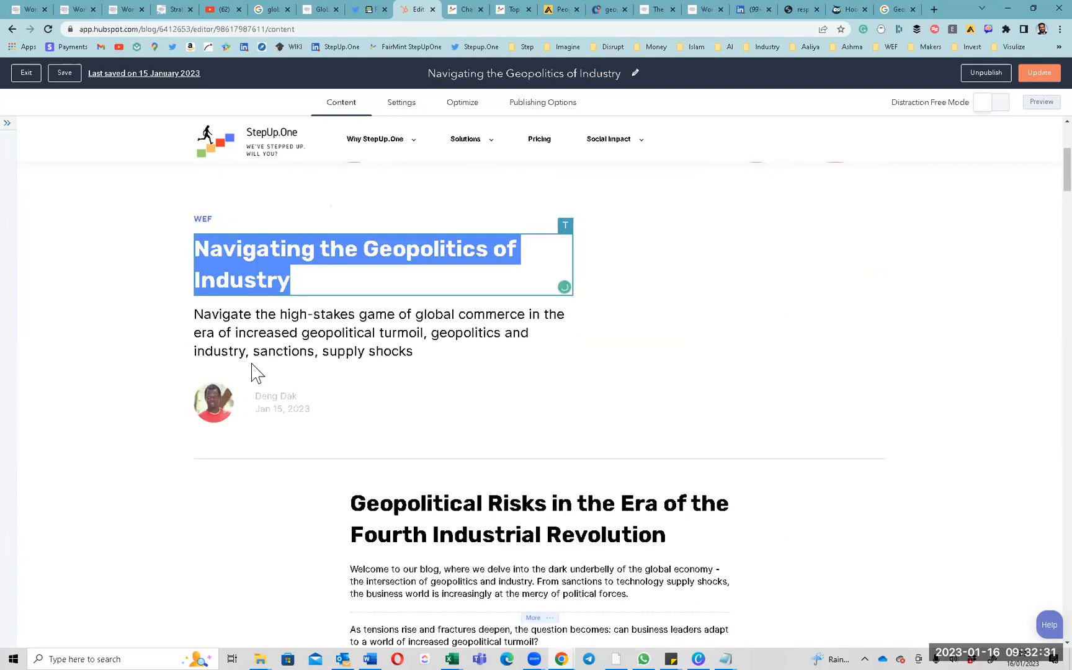
{"action": "triple_click", "coordinate": [355, 324]}
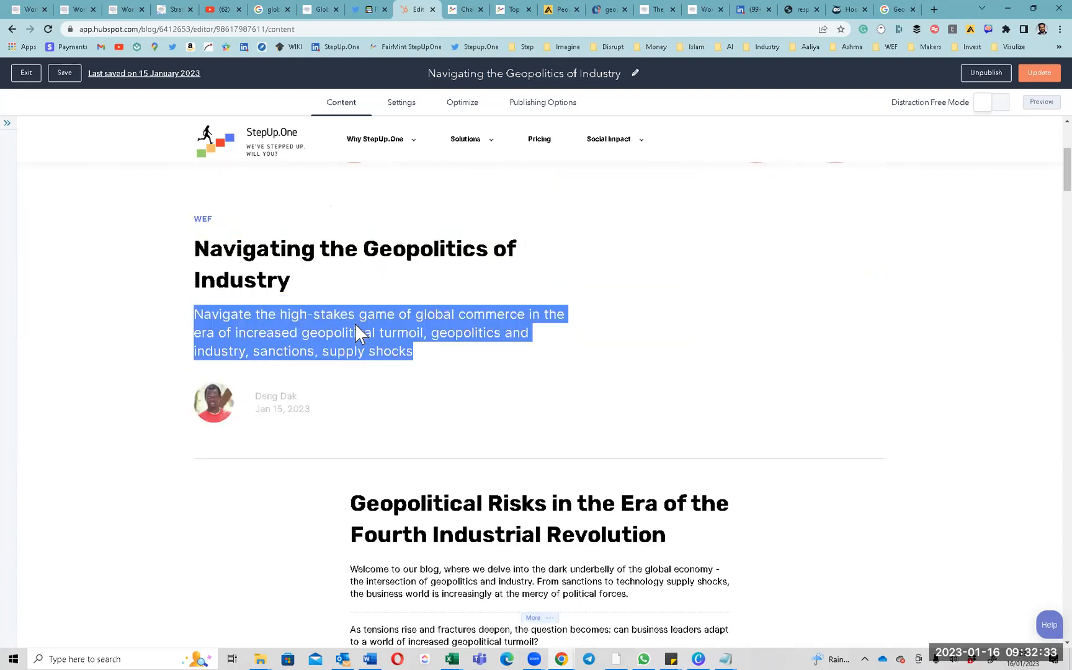
{"action": "triple_click", "coordinate": [392, 325]}
{"action": "scroll", "coordinate": [410, 335], "scroll_direction": "down", "scroll_amount": 3}
{"action": "scroll", "coordinate": [453, 357], "scroll_direction": "down", "scroll_amount": 2}
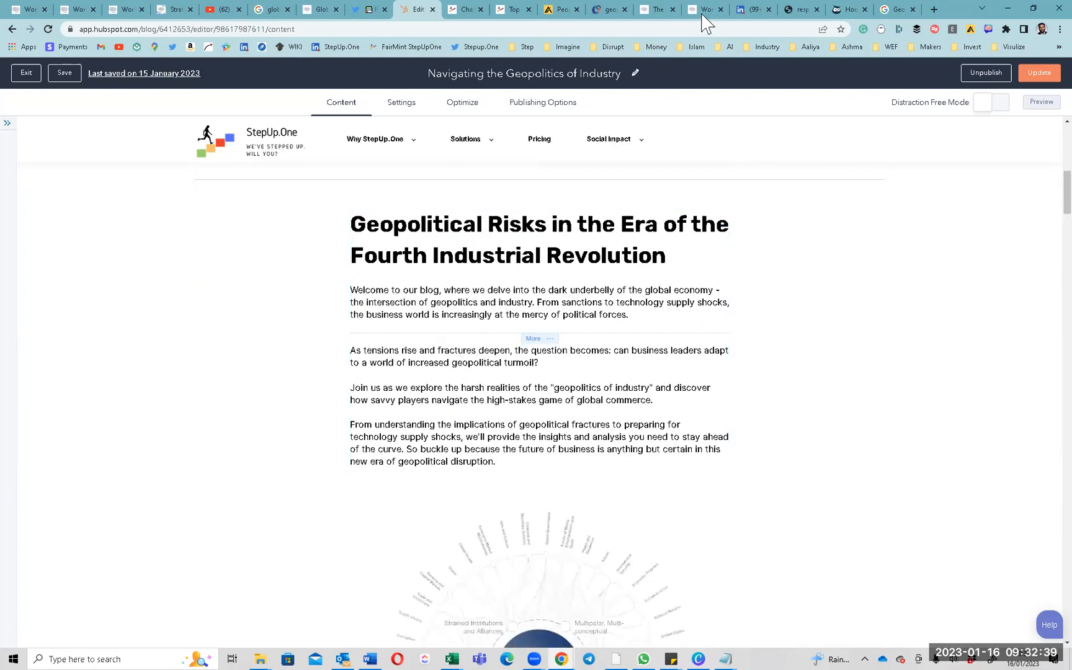
{"action": "left_click", "coordinate": [604, 11]}
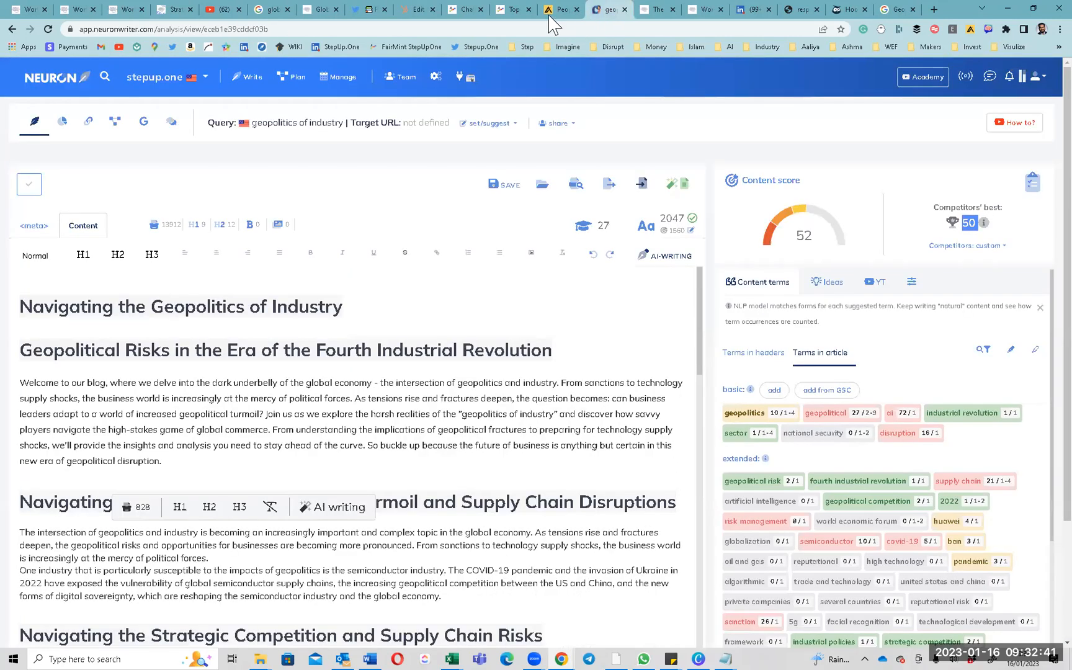
{"action": "left_click", "coordinate": [419, 9]}
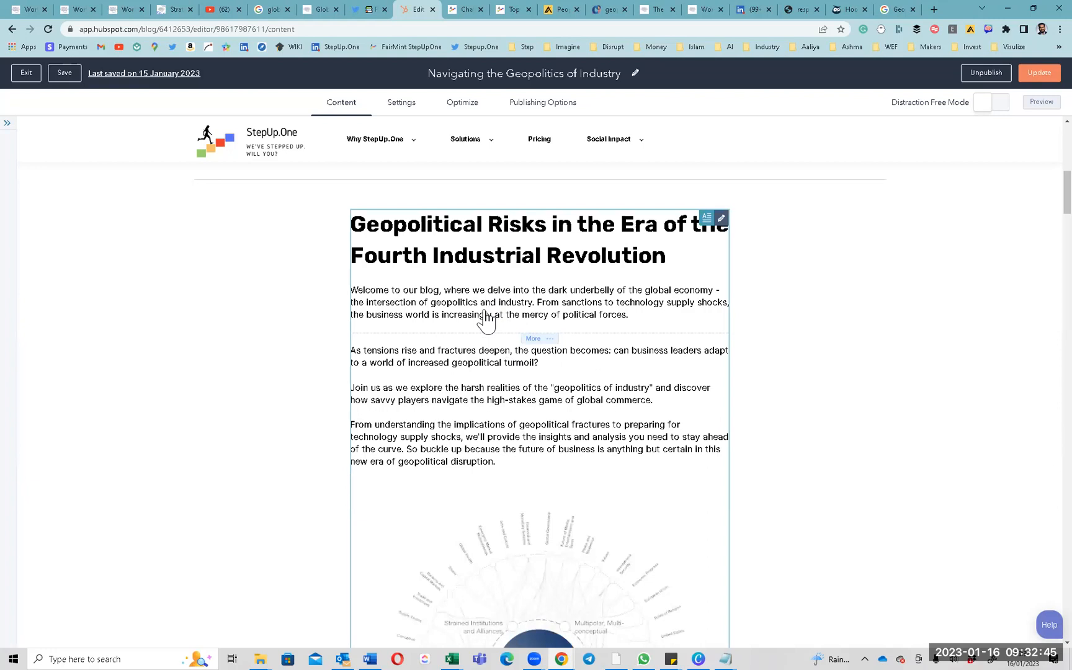
Scroll through the remaining article sections in the HubSpot editor.
{"action": "scroll", "coordinate": [490, 335], "scroll_direction": "down", "scroll_amount": 3}
{"action": "scroll", "coordinate": [490, 335], "scroll_direction": "down", "scroll_amount": 5}
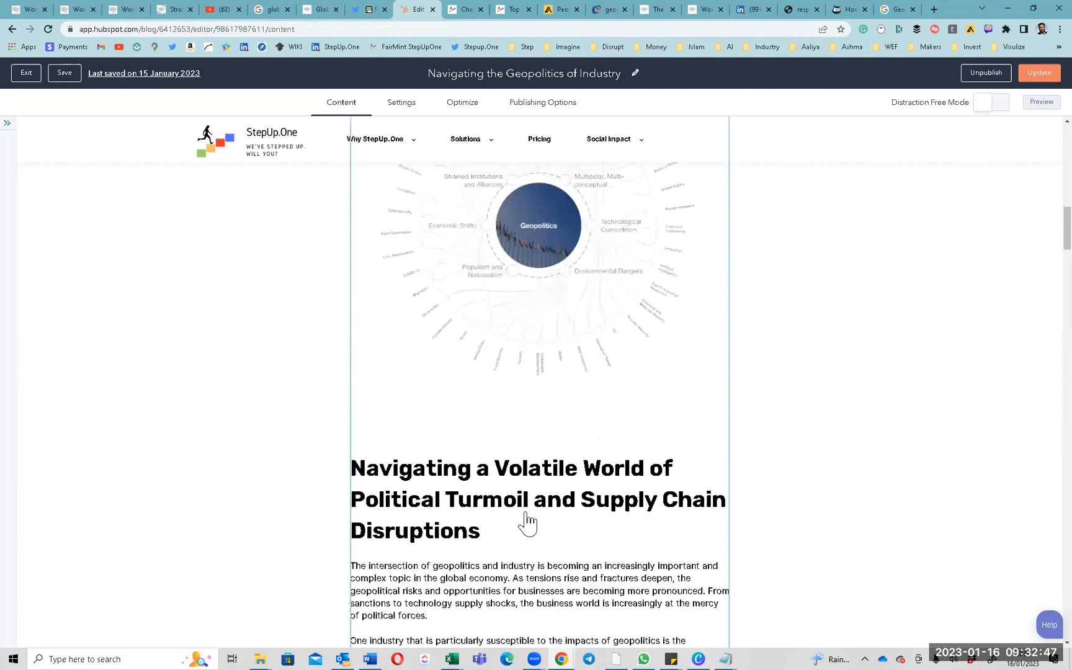
{"action": "scroll", "coordinate": [529, 325], "scroll_direction": "down", "scroll_amount": 5}
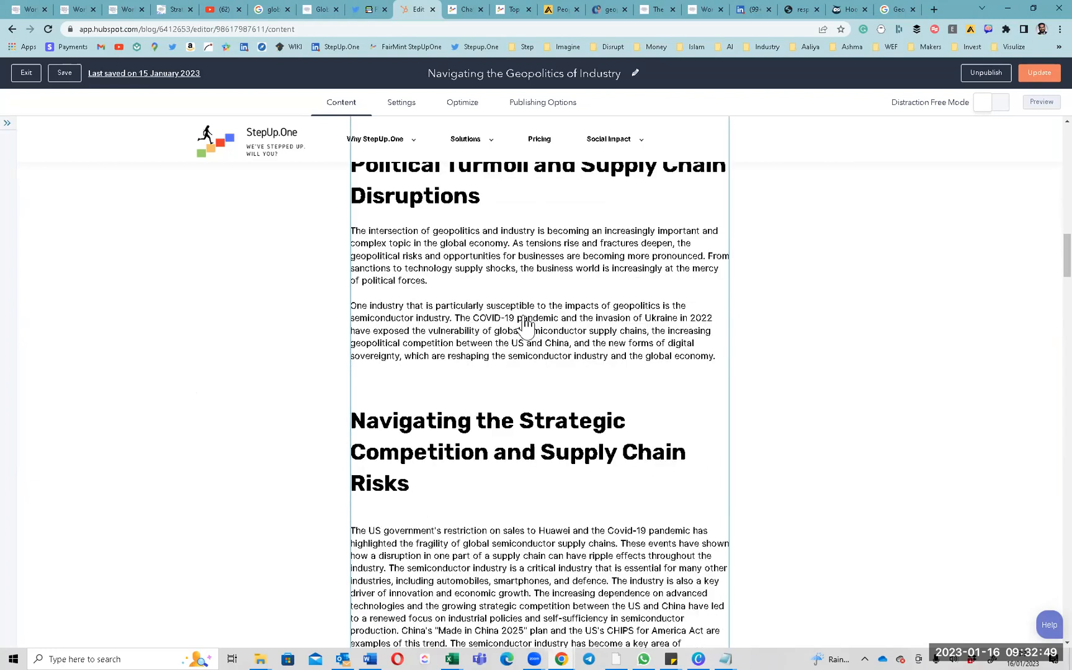
{"action": "scroll", "coordinate": [524, 323], "scroll_direction": "down", "scroll_amount": 20}
{"action": "scroll", "coordinate": [514, 324], "scroll_direction": "down", "scroll_amount": 20}
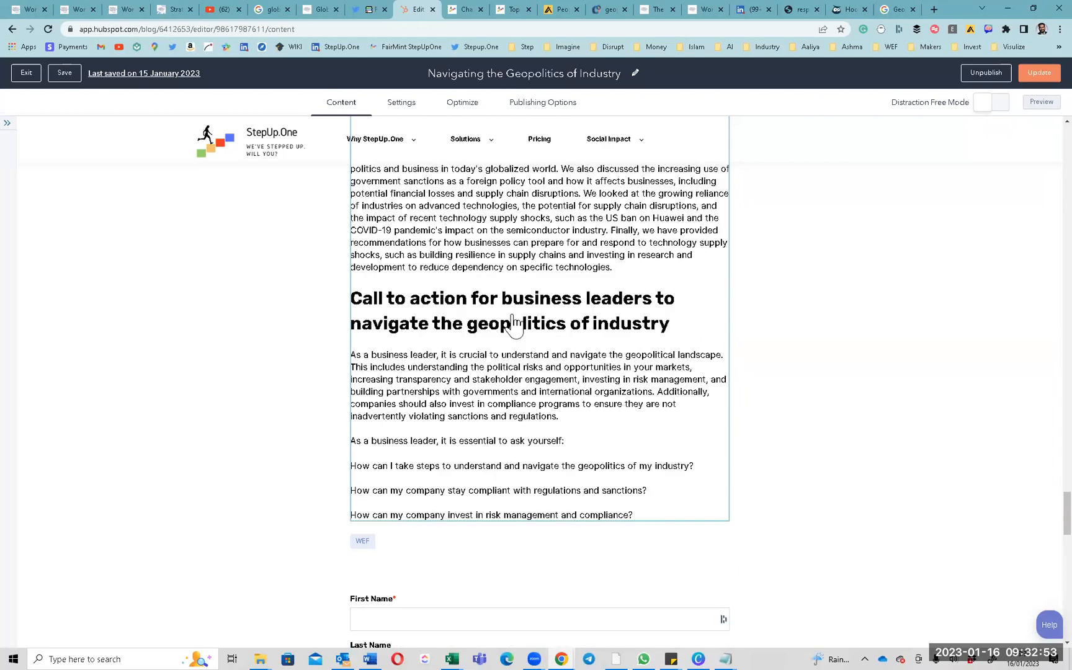
{"action": "scroll", "coordinate": [514, 324], "scroll_direction": "down", "scroll_amount": 5}
{"action": "scroll", "coordinate": [510, 323], "scroll_direction": "up", "scroll_amount": 20}
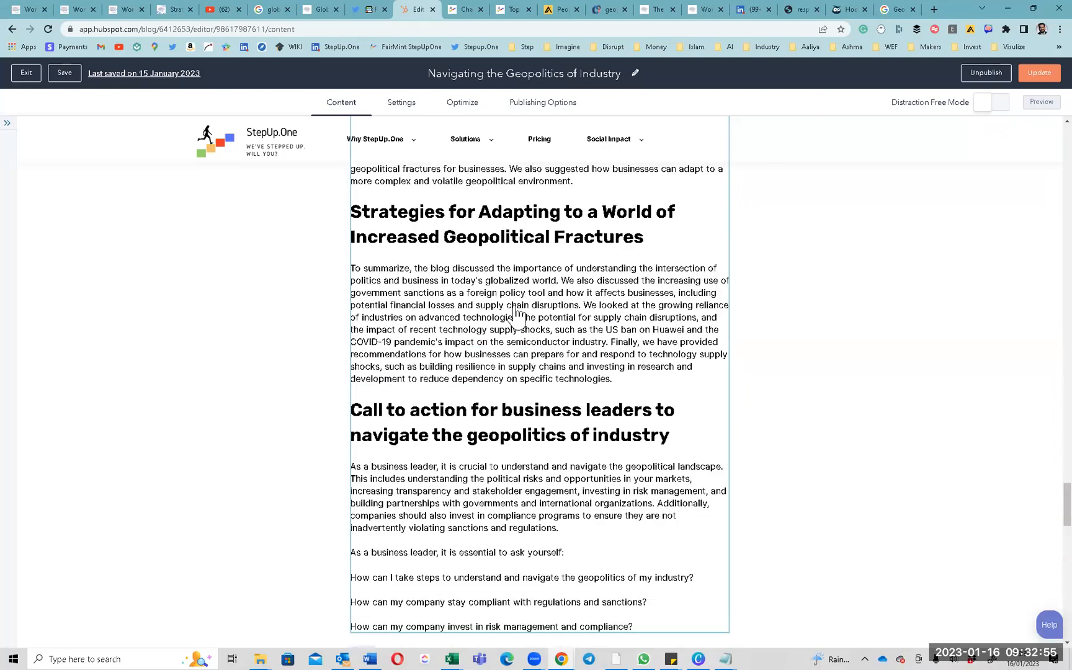
{"action": "scroll", "coordinate": [515, 313], "scroll_direction": "up", "scroll_amount": 10}
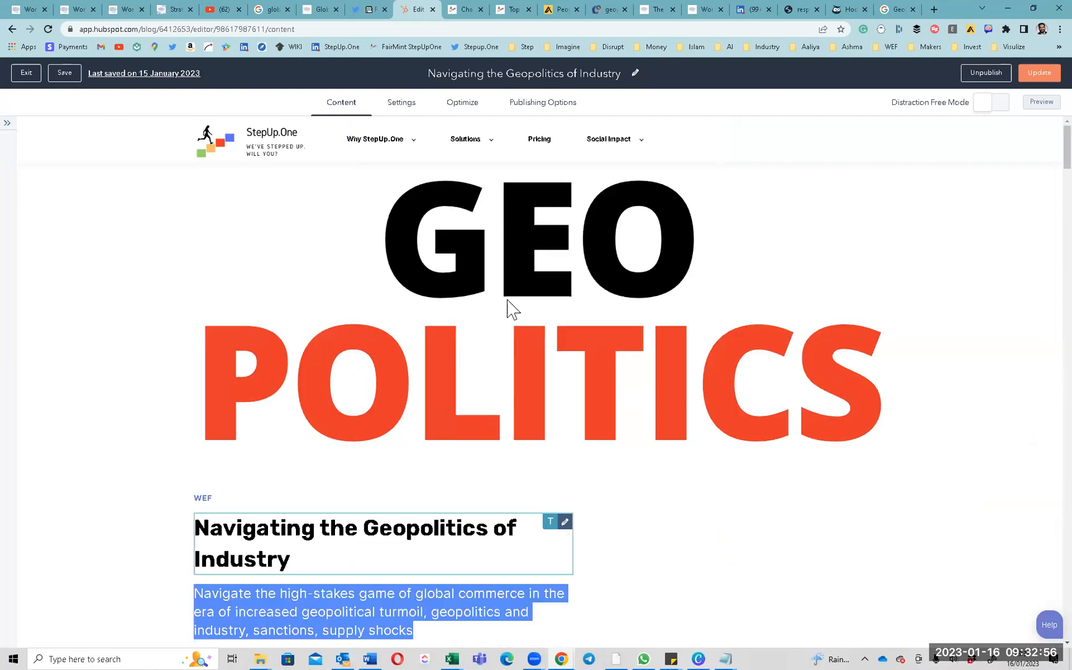
Review the post's blog title and meta description in Settings, then exit the editor.
{"action": "left_click", "coordinate": [409, 106]}
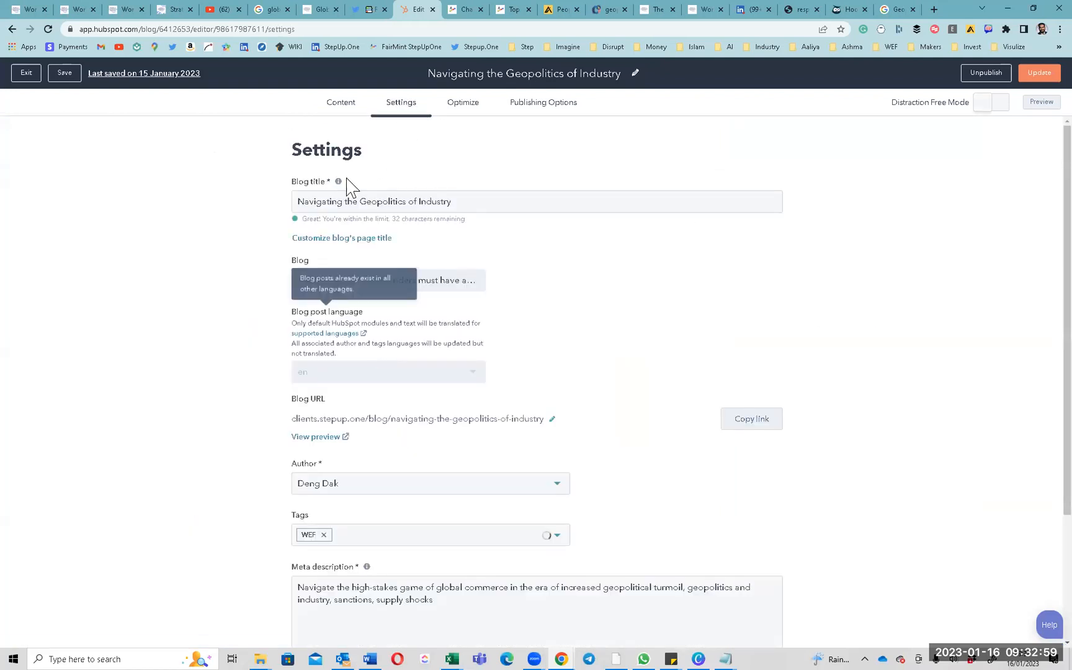
{"action": "left_click", "coordinate": [354, 202]}
{"action": "key", "text": "ctrl+a"}
{"action": "scroll", "coordinate": [345, 234], "scroll_direction": "down", "scroll_amount": 5}
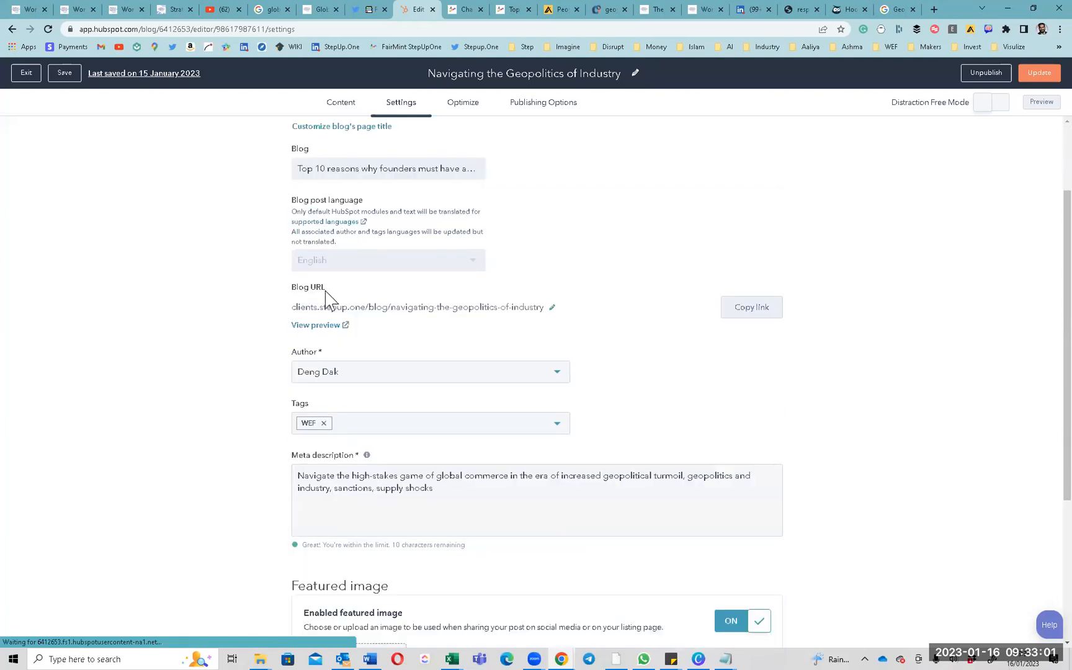
{"action": "triple_click", "coordinate": [359, 320]}
{"action": "scroll", "coordinate": [328, 443], "scroll_direction": "down", "scroll_amount": 2}
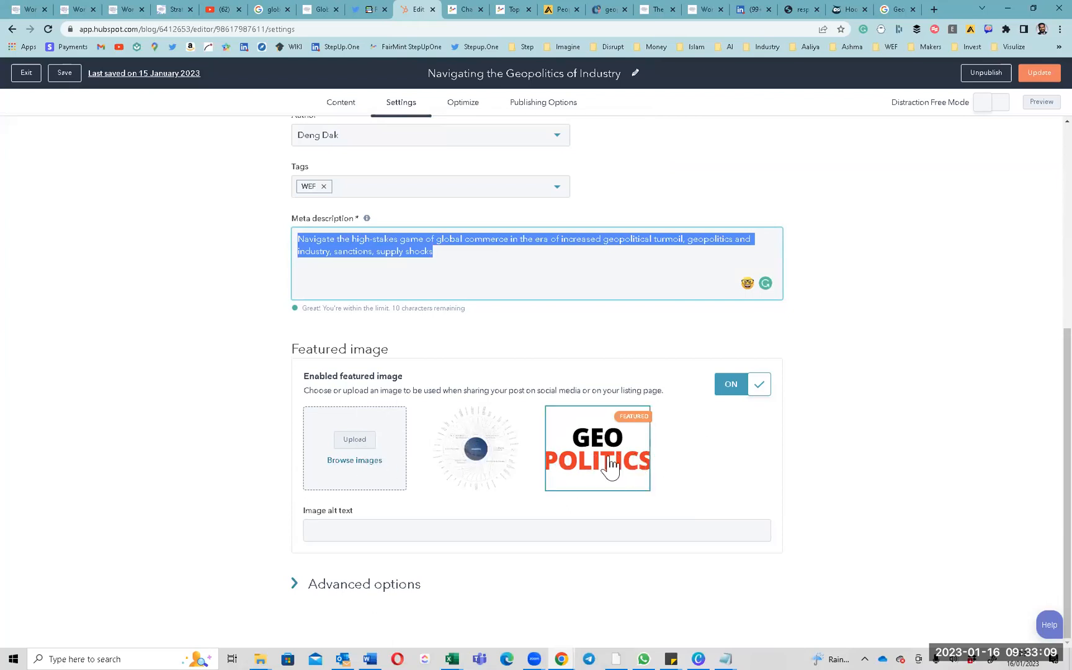
{"action": "scroll", "coordinate": [611, 466], "scroll_direction": "up", "scroll_amount": 5}
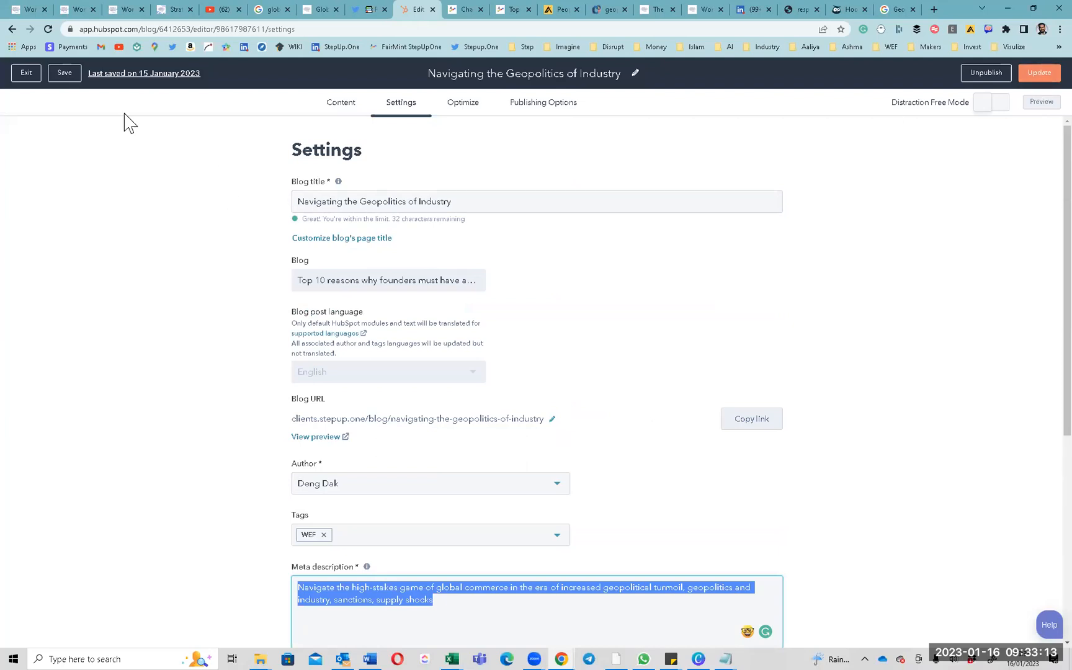
{"action": "left_click", "coordinate": [25, 75]}
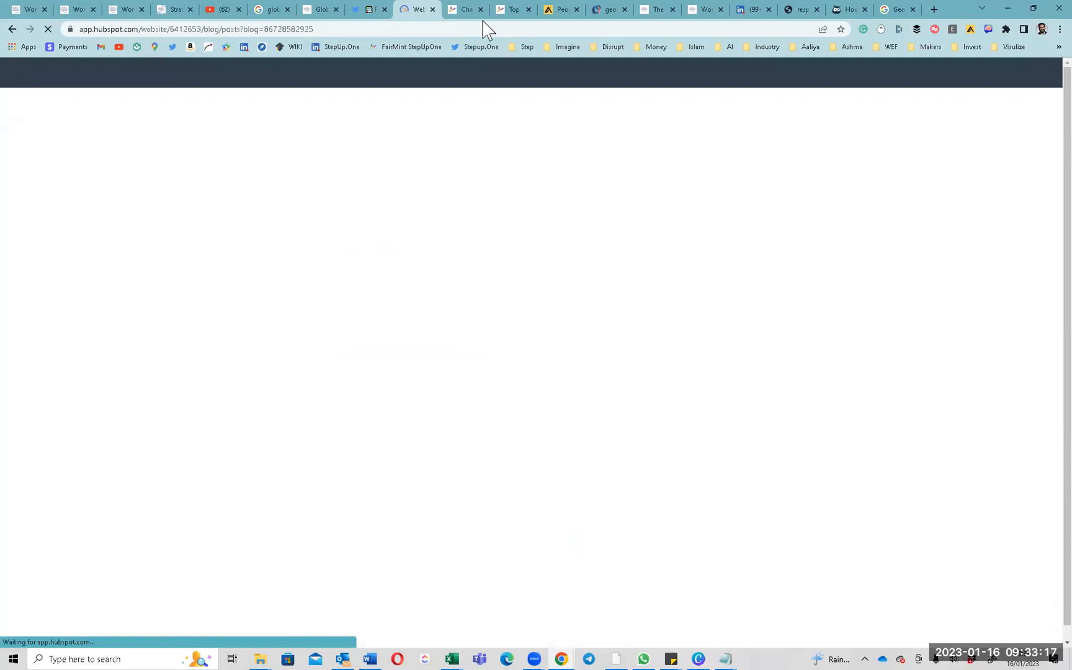
Open Our Blog on the StepUp.One site and locate the GEO POLITICS post card.
{"action": "key", "text": "ctrl+Tab"}
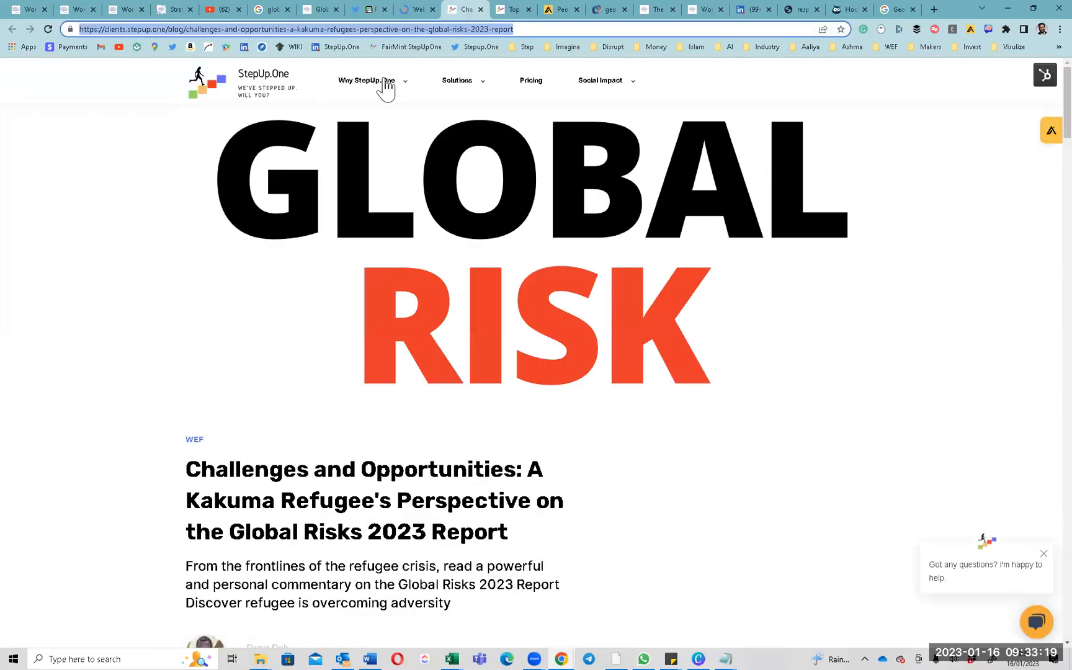
{"action": "mouse_move", "coordinate": [375, 83]}
{"action": "left_click", "coordinate": [357, 163]}
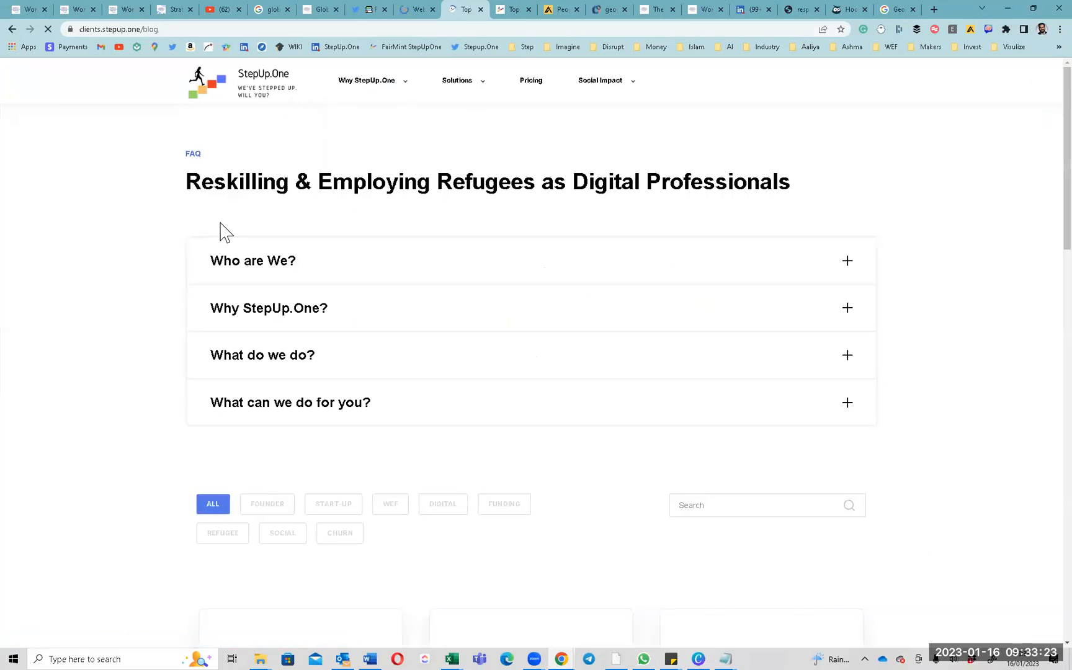
{"action": "scroll", "coordinate": [218, 279], "scroll_direction": "down", "scroll_amount": 7}
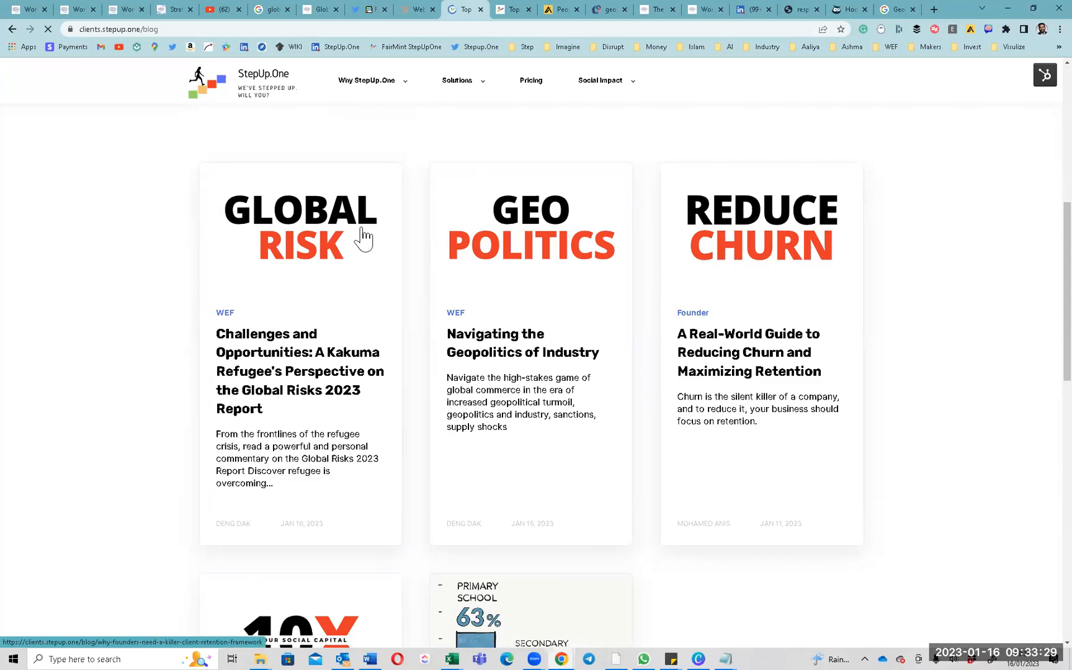
{"action": "scroll", "coordinate": [313, 595], "scroll_direction": "down", "scroll_amount": 2}
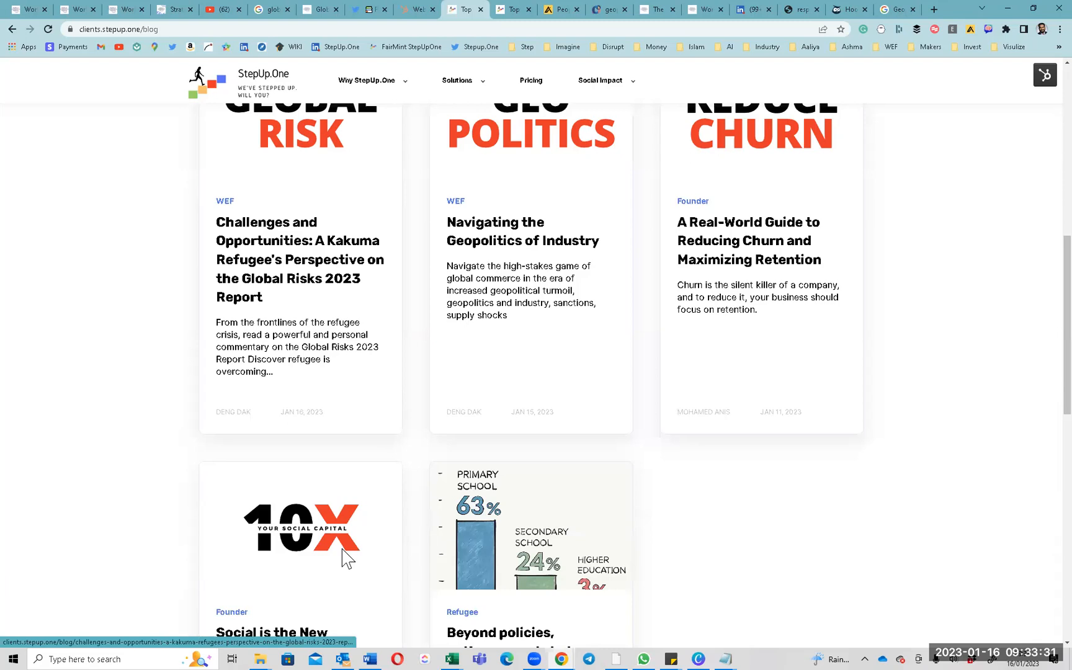
{"action": "scroll", "coordinate": [384, 544], "scroll_direction": "up", "scroll_amount": 1}
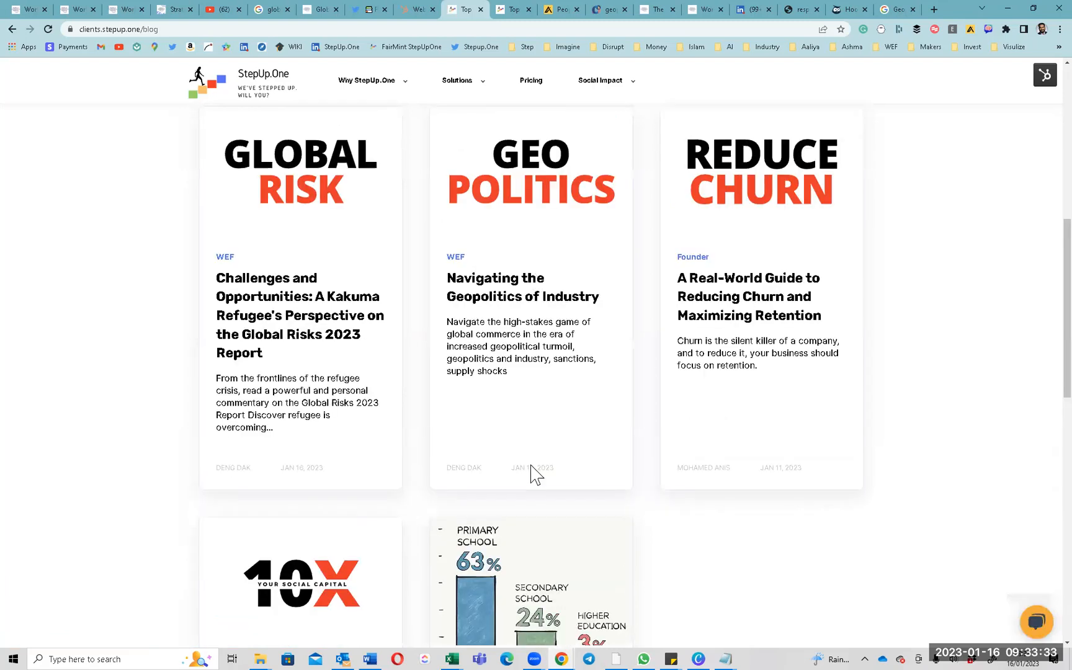
{"action": "scroll", "coordinate": [534, 475], "scroll_direction": "up", "scroll_amount": 2}
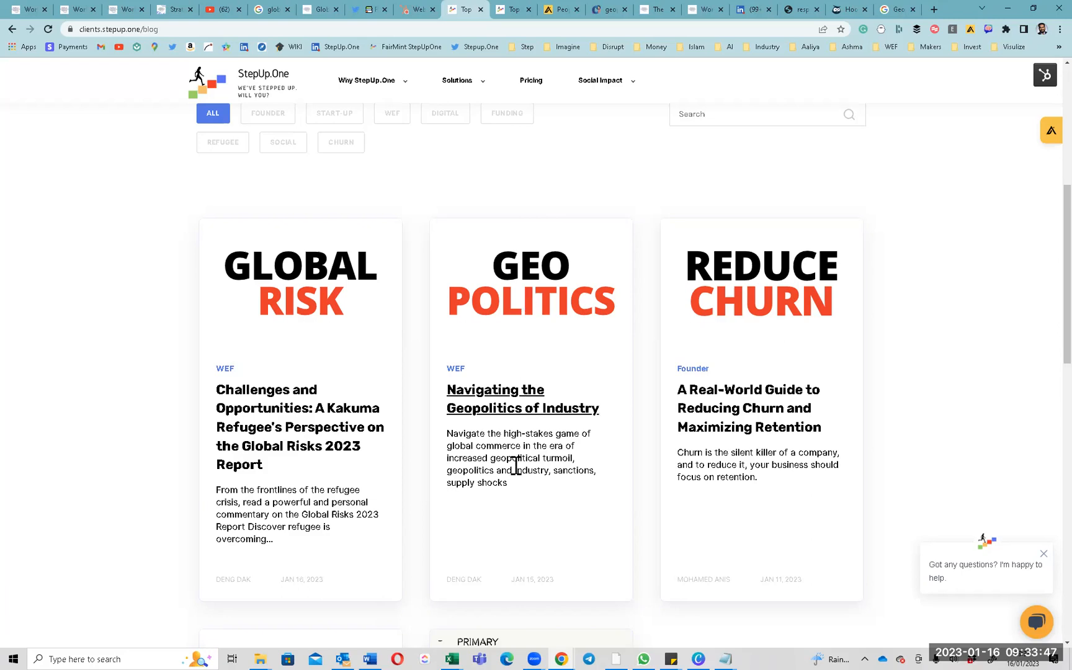
Open the StepUp.One company admin page via the Me menu and scroll to the Geopolitics post.
{"action": "left_click", "coordinate": [756, 12]}
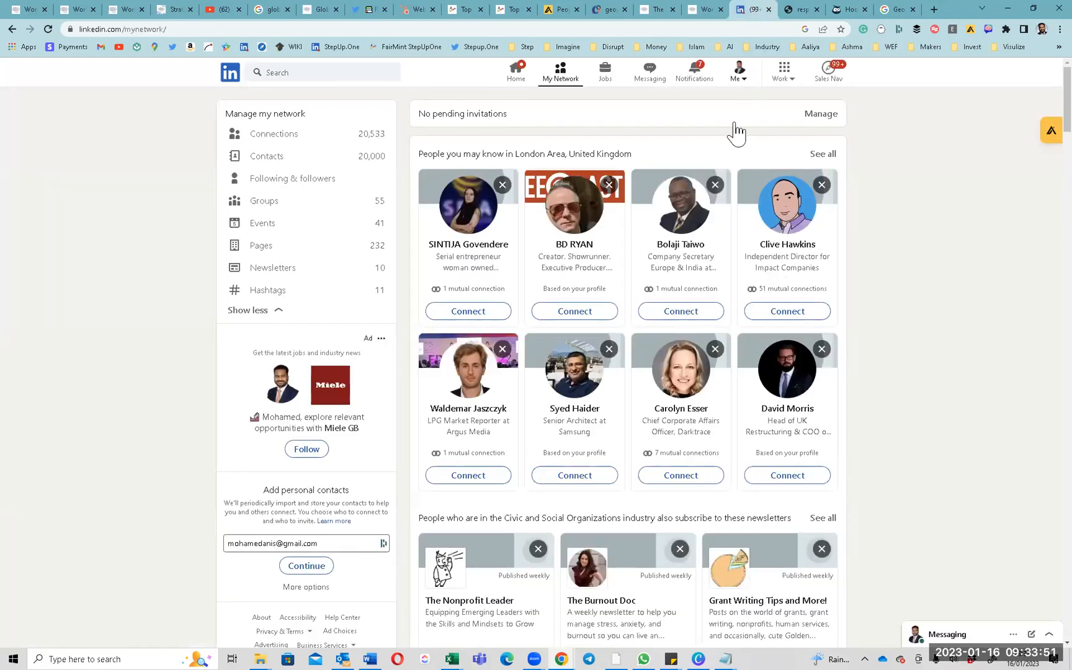
{"action": "left_click", "coordinate": [739, 72]}
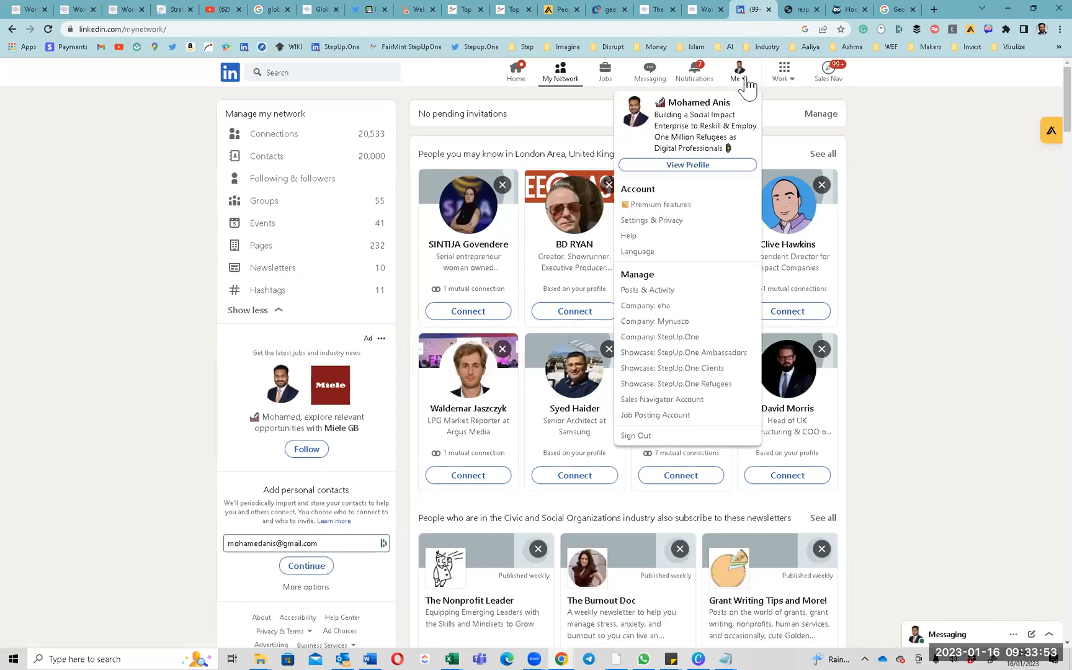
{"action": "left_click", "coordinate": [681, 342]}
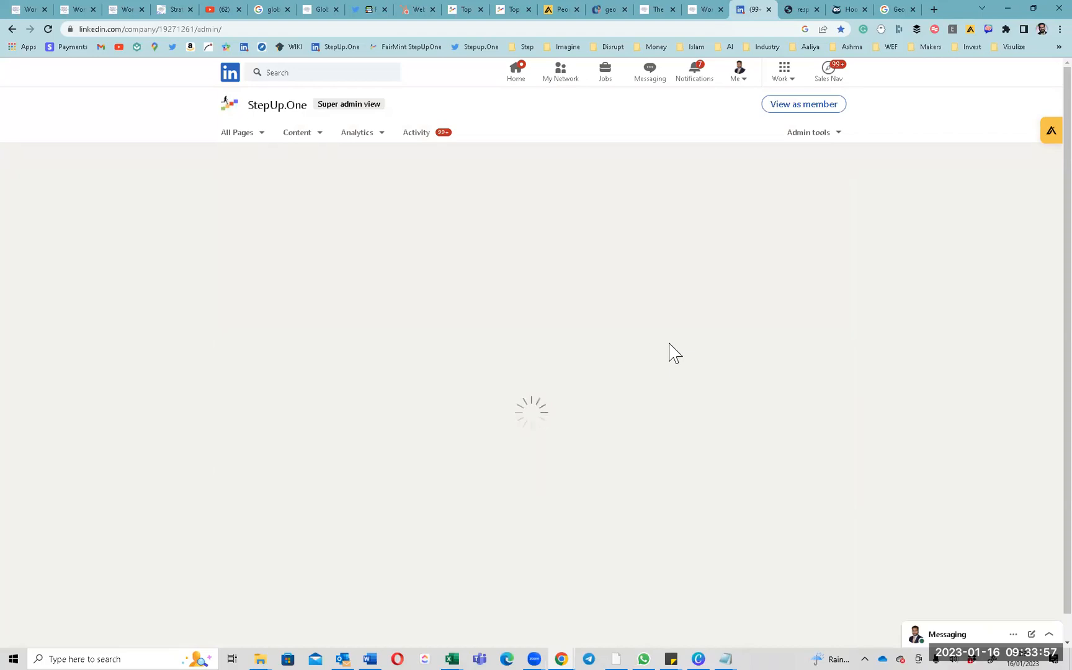
{"action": "scroll", "coordinate": [501, 506], "scroll_direction": "down", "scroll_amount": 6}
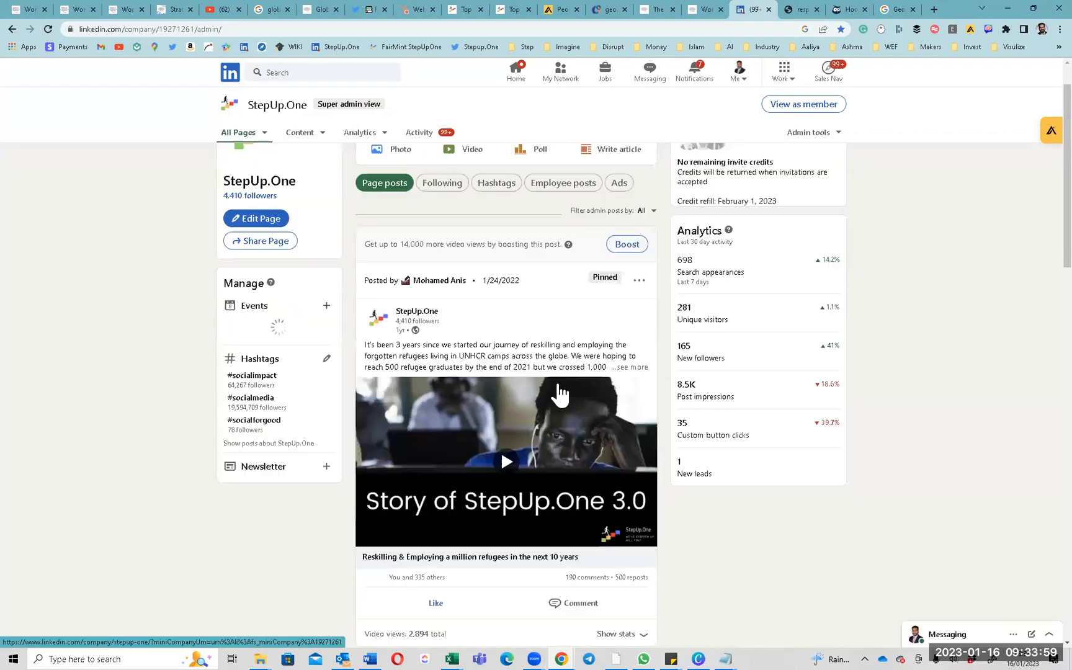
{"action": "scroll", "coordinate": [560, 394], "scroll_direction": "down", "scroll_amount": 16}
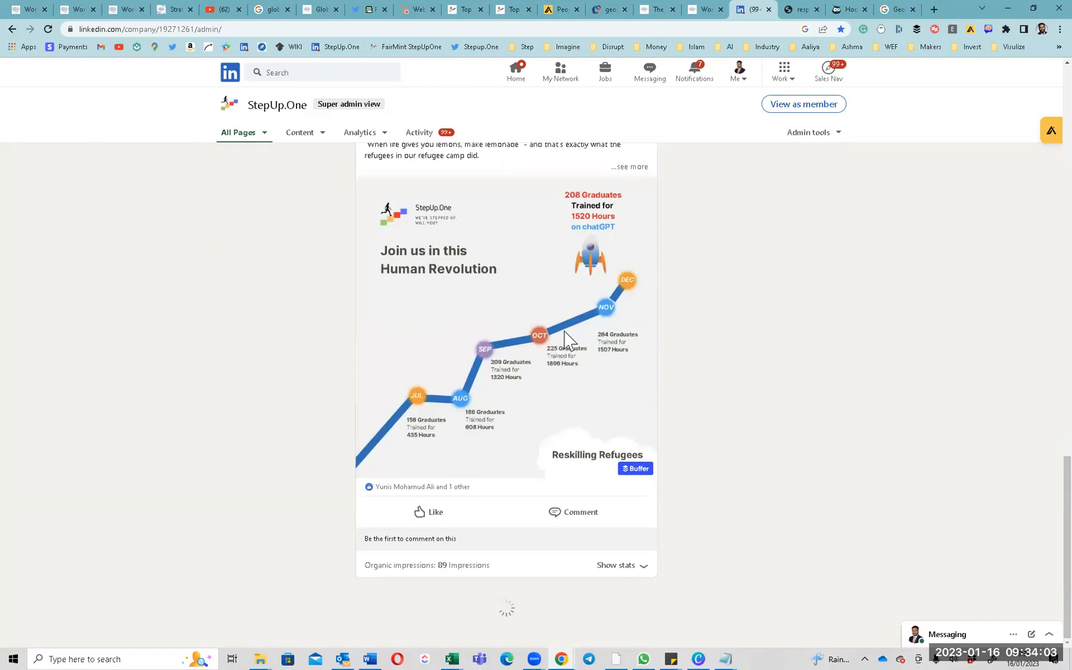
{"action": "scroll", "coordinate": [601, 378], "scroll_direction": "down", "scroll_amount": 5}
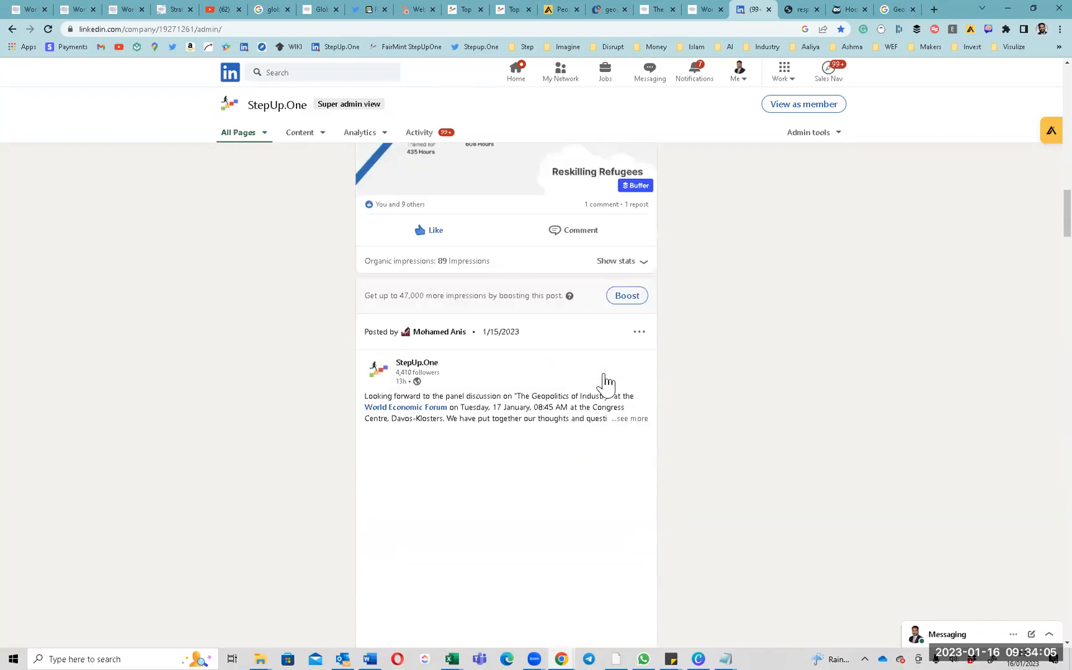
{"action": "scroll", "coordinate": [605, 382], "scroll_direction": "down", "scroll_amount": 3}
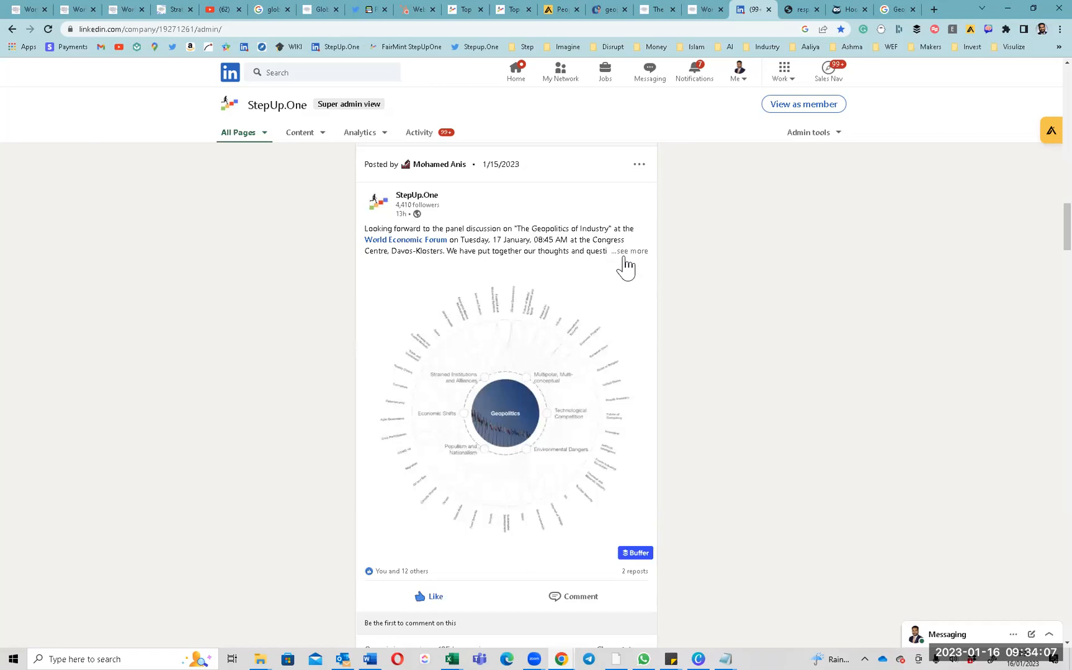
Expand the post's full text and highlight its event title and date.
{"action": "left_click", "coordinate": [628, 251]}
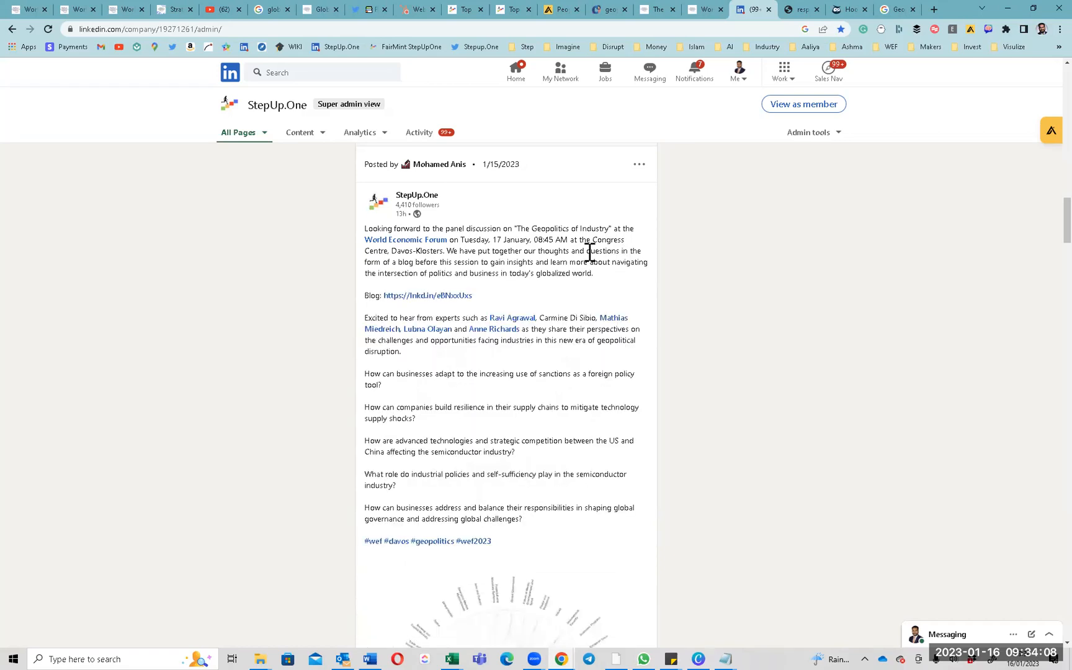
{"action": "triple_click", "coordinate": [371, 229]}
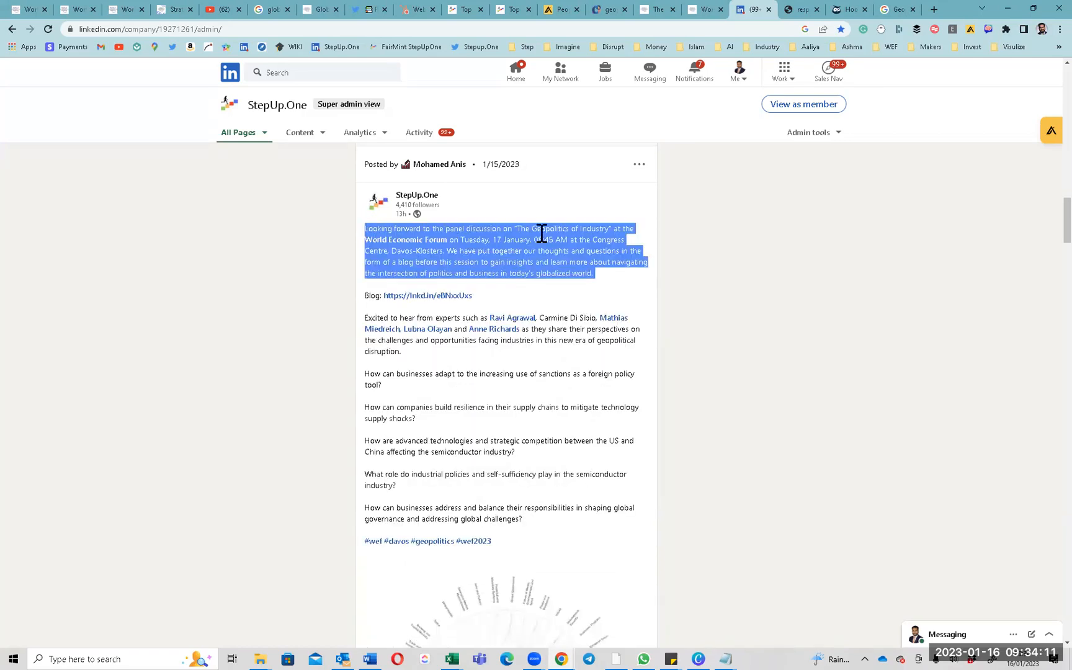
{"action": "left_click", "coordinate": [517, 226]}
{"action": "left_click_drag", "start_coordinate": [518, 226], "coordinate": [608, 231]}
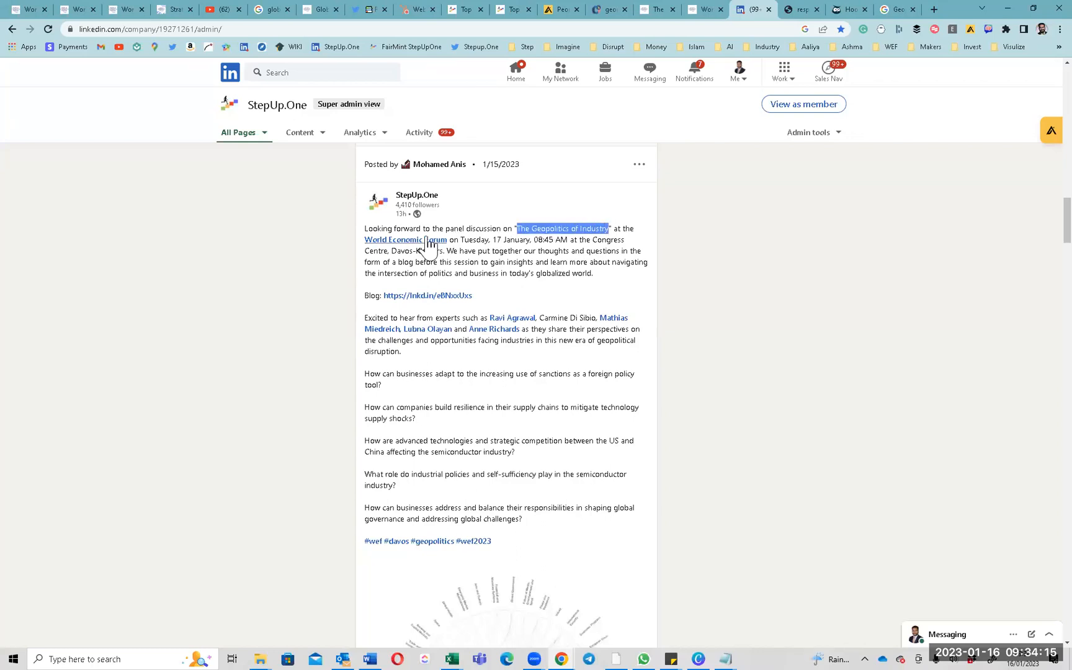
{"action": "left_click_drag", "start_coordinate": [481, 241], "coordinate": [560, 275]}
Highlight the panel experts sentence and five discussion questions, then go to the StepUp Twitter profile.
{"action": "scroll", "coordinate": [563, 283], "scroll_direction": "down", "scroll_amount": 2}
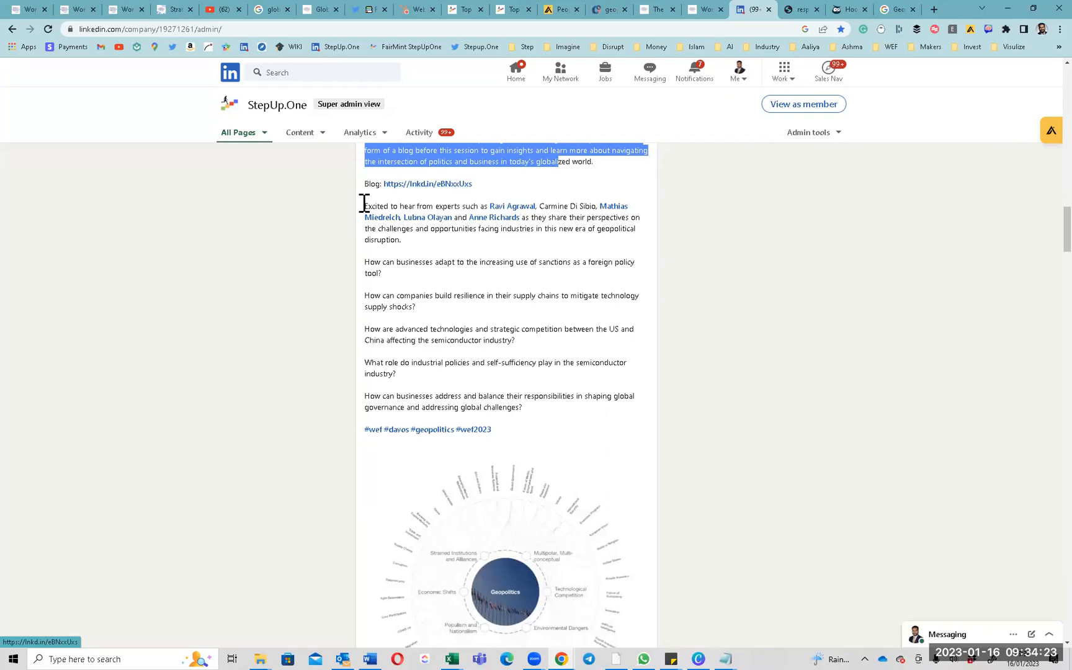
{"action": "left_click_drag", "start_coordinate": [363, 207], "coordinate": [483, 208]}
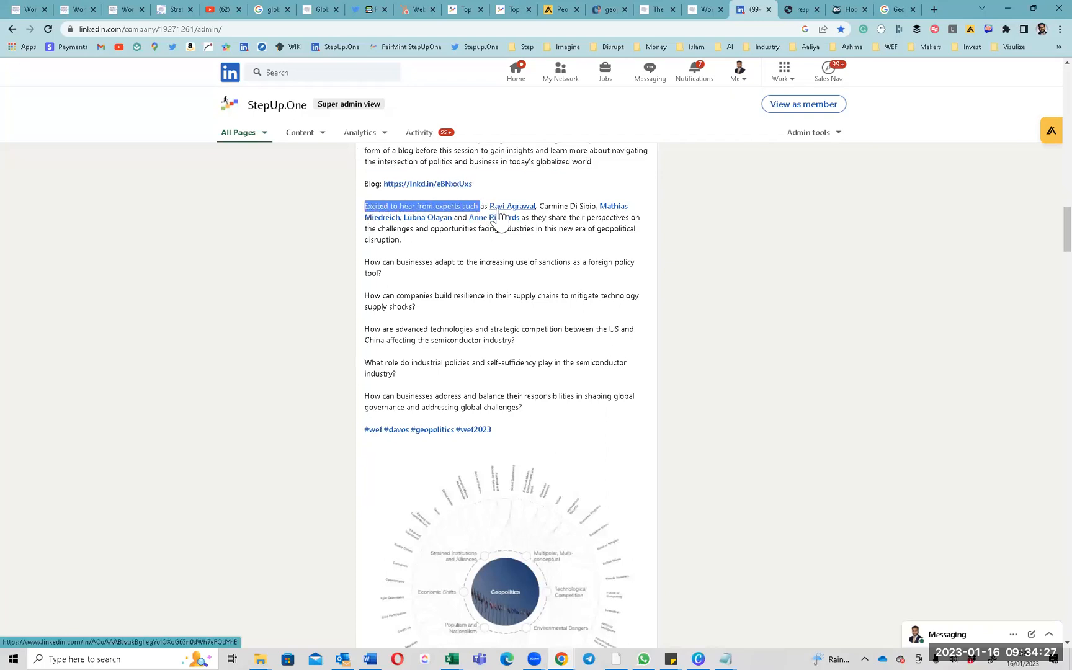
{"action": "left_click", "coordinate": [557, 202]}
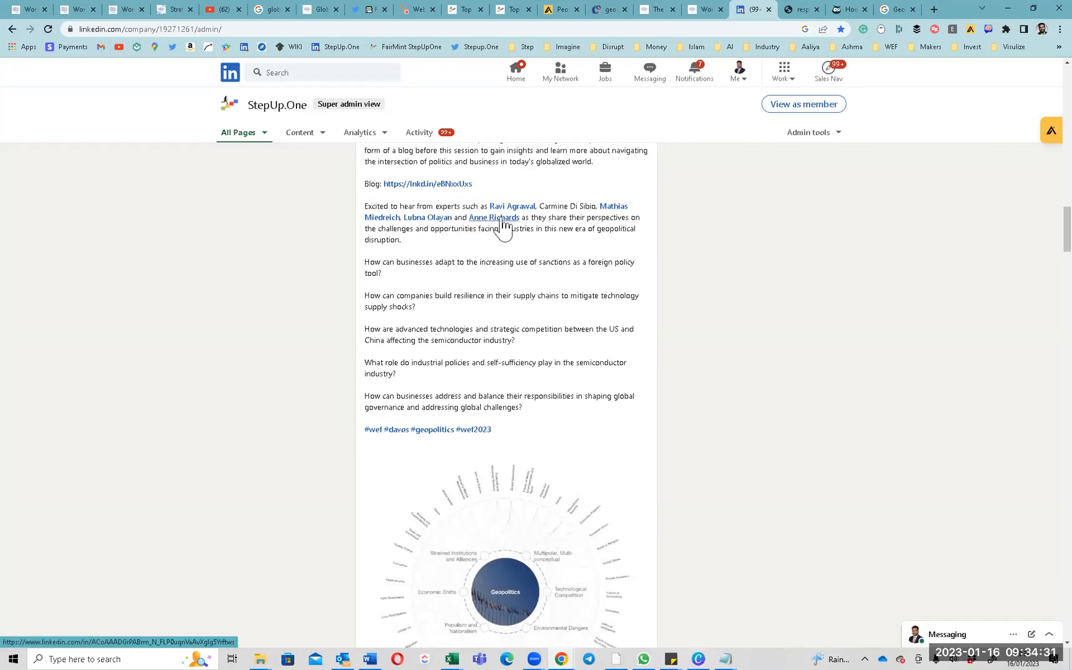
{"action": "left_click_drag", "start_coordinate": [380, 205], "coordinate": [536, 217]}
{"action": "left_click_drag", "start_coordinate": [392, 257], "coordinate": [418, 407]}
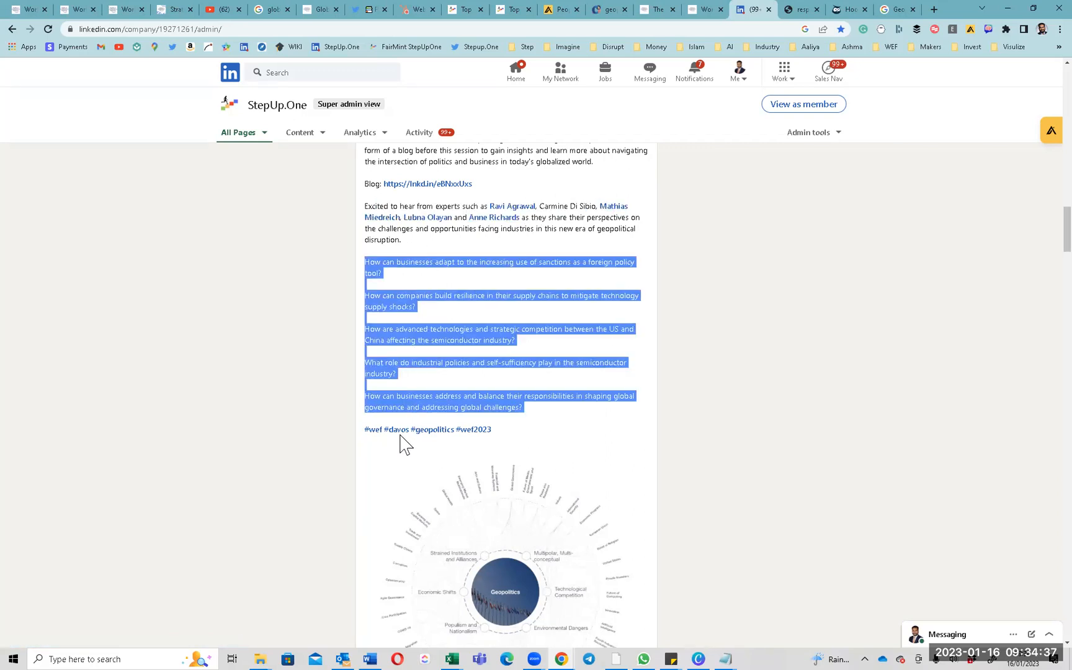
{"action": "scroll", "coordinate": [498, 438], "scroll_direction": "down", "scroll_amount": 3}
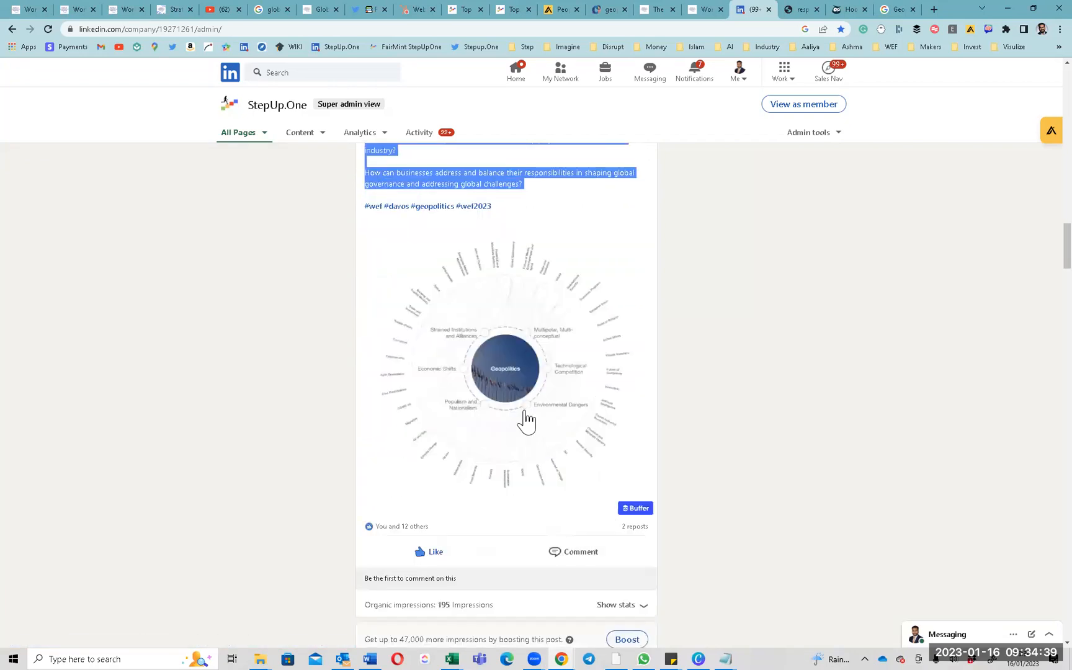
{"action": "scroll", "coordinate": [526, 422], "scroll_direction": "up", "scroll_amount": 5}
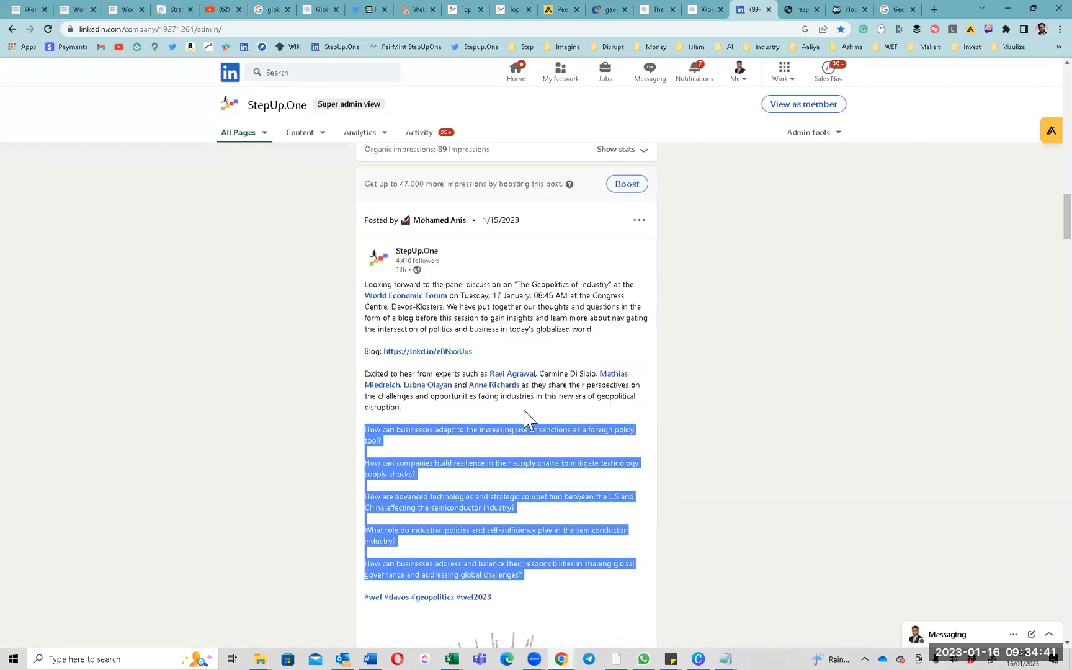
{"action": "left_click", "coordinate": [588, 290]}
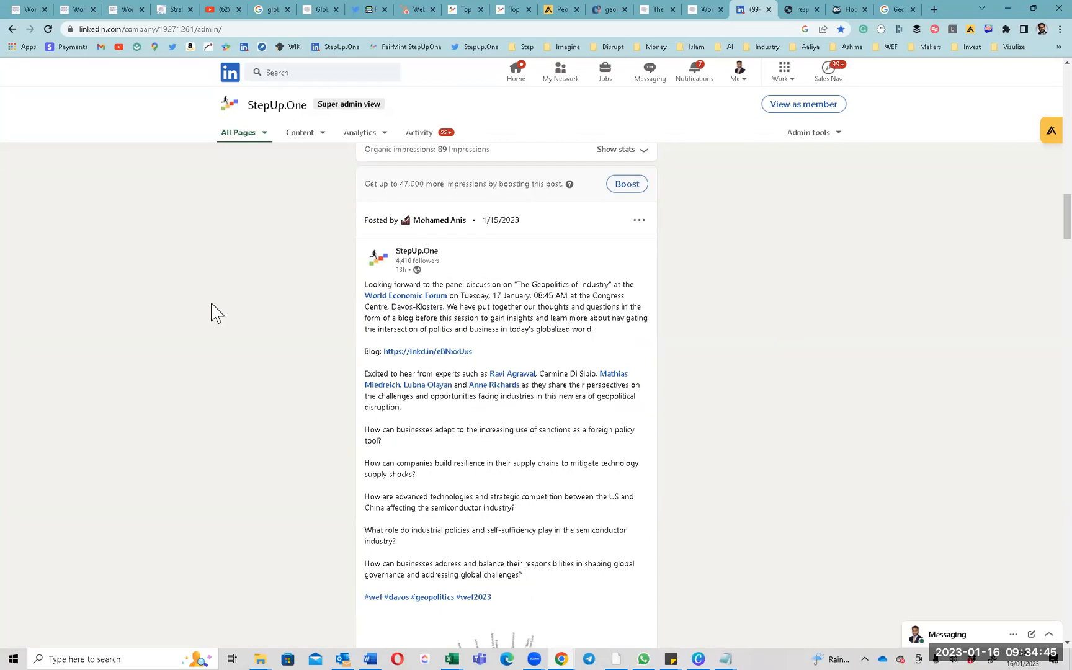
{"action": "left_click", "coordinate": [367, 10]}
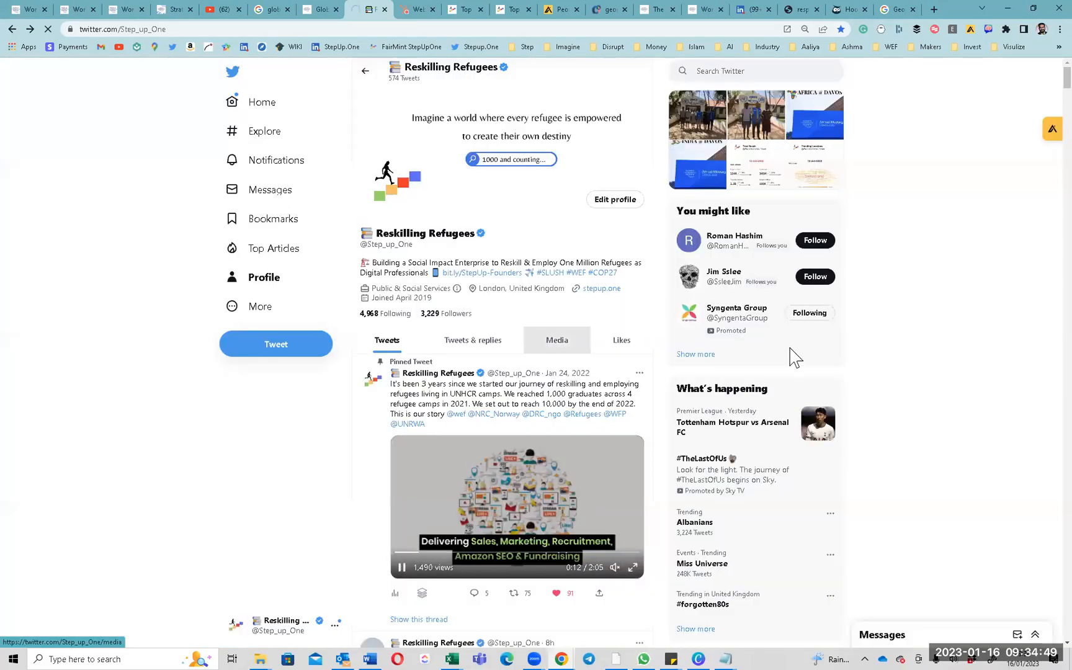
Scroll the Reskilling Refugees timeline and open the Jan 15, 2023 Geopolitics of Industry tweet.
{"action": "scroll", "coordinate": [613, 459], "scroll_direction": "down", "scroll_amount": 4}
{"action": "scroll", "coordinate": [613, 460], "scroll_direction": "down", "scroll_amount": 4}
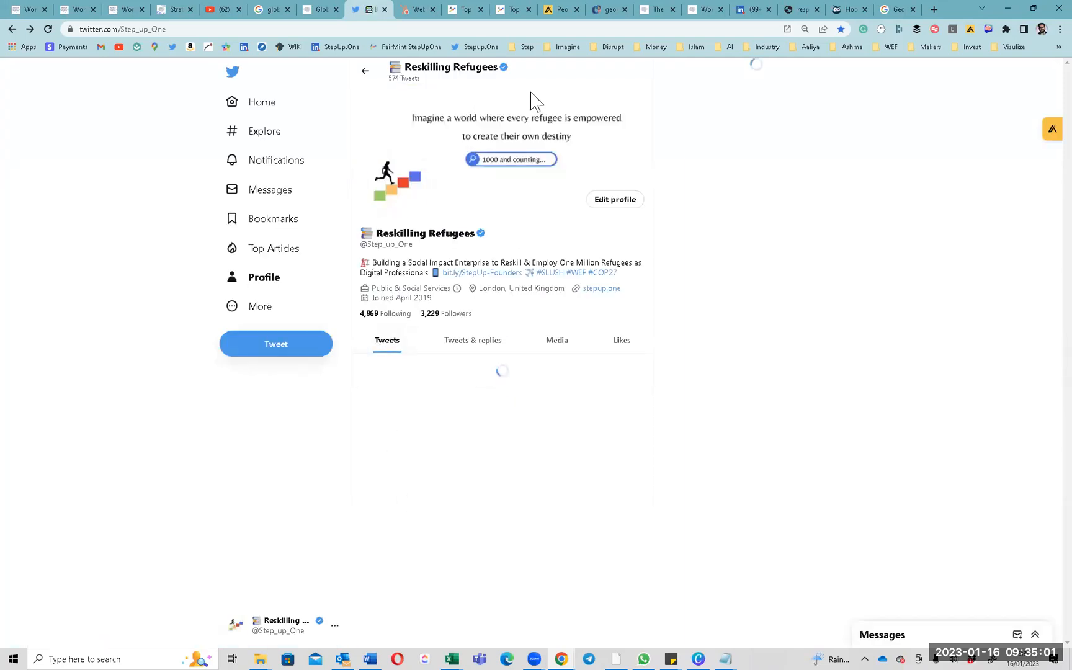
{"action": "scroll", "coordinate": [437, 386], "scroll_direction": "down", "scroll_amount": 10}
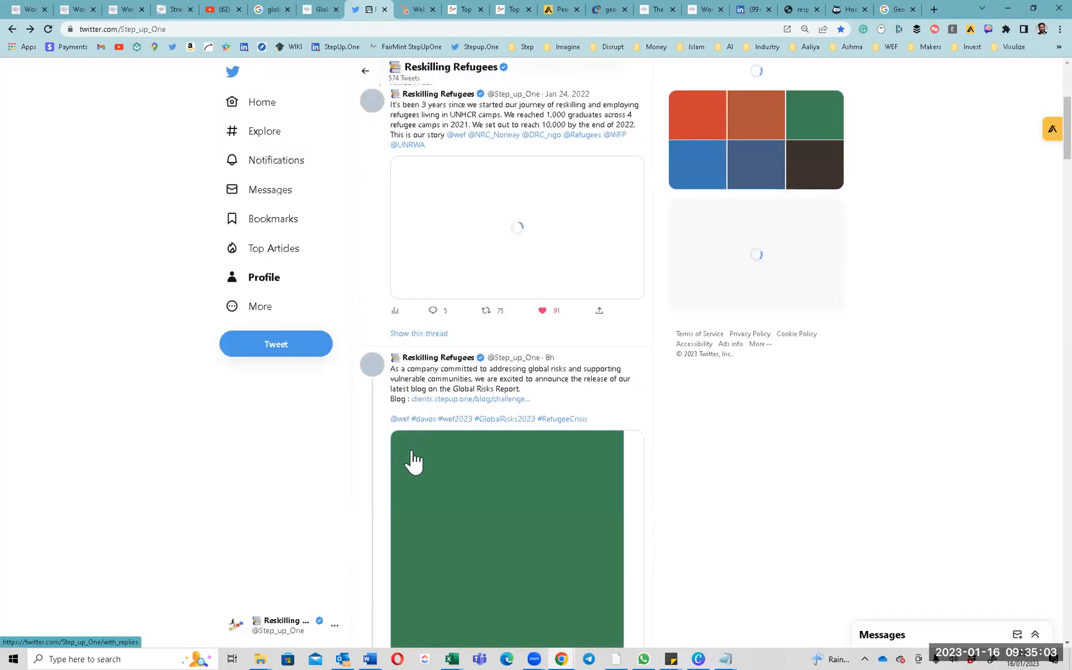
{"action": "scroll", "coordinate": [414, 460], "scroll_direction": "down", "scroll_amount": 10}
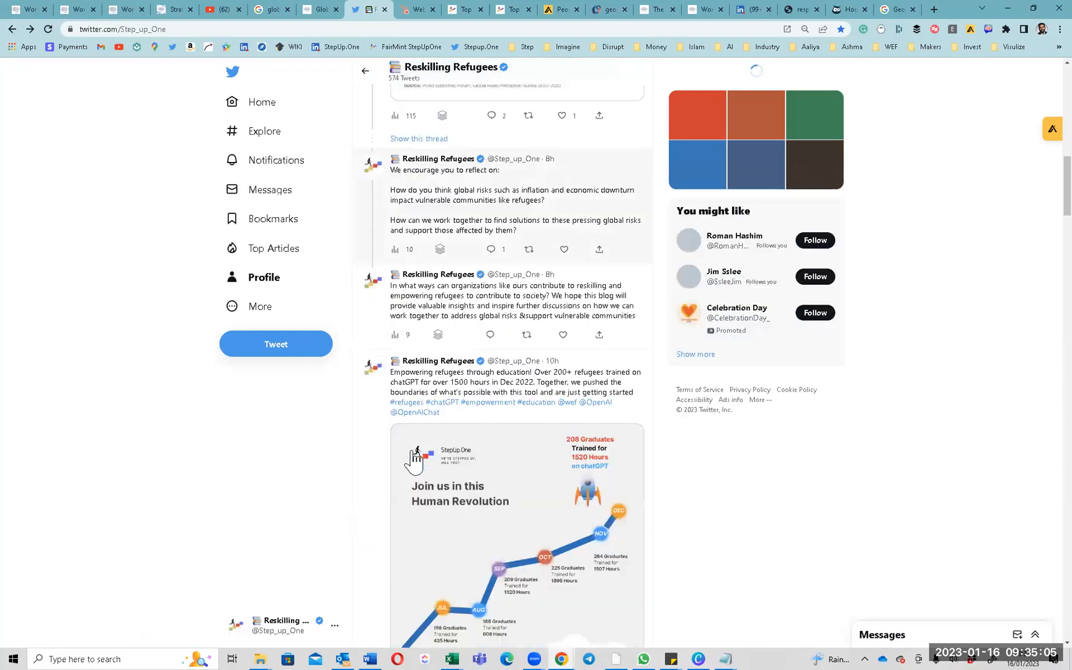
{"action": "scroll", "coordinate": [413, 460], "scroll_direction": "down", "scroll_amount": 5}
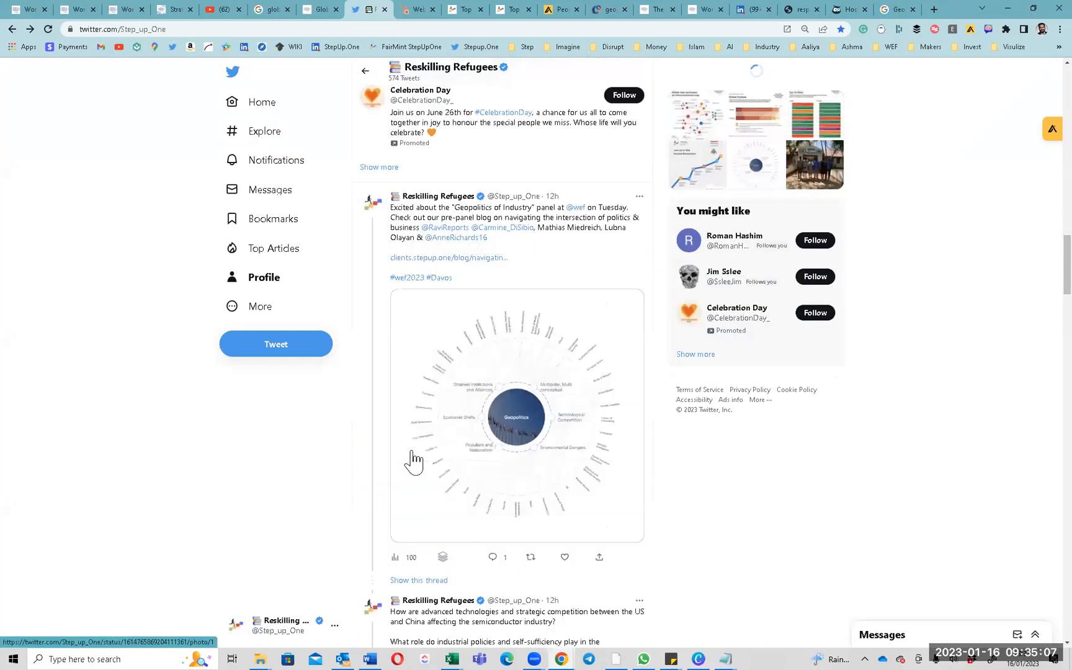
{"action": "left_click", "coordinate": [605, 229]}
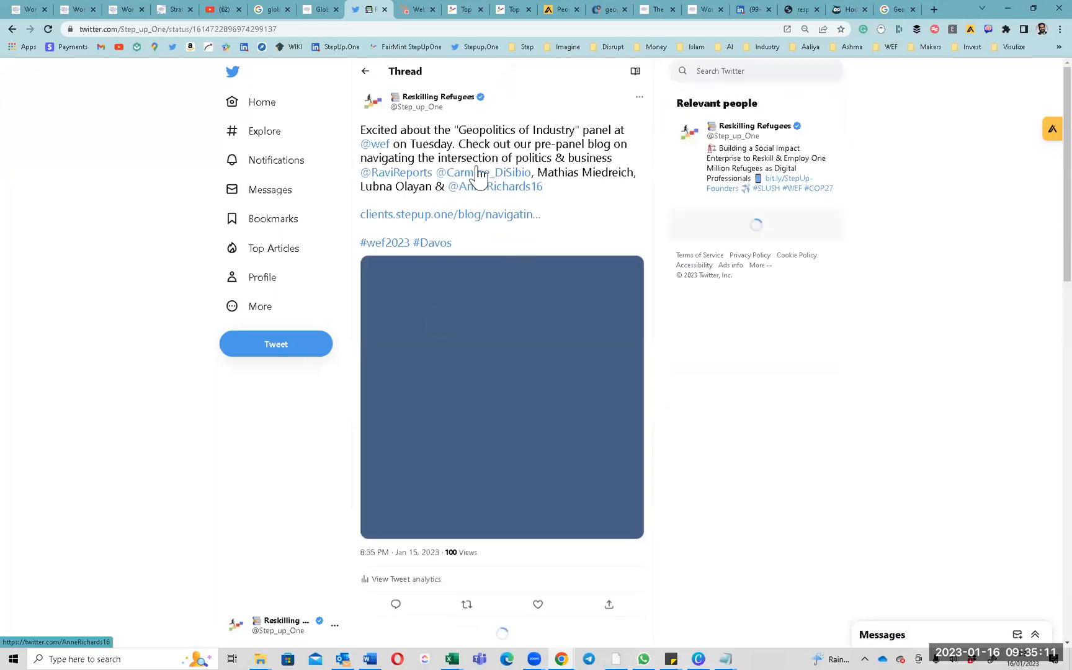
{"action": "double_click", "coordinate": [408, 131]}
{"action": "triple_click", "coordinate": [407, 130]}
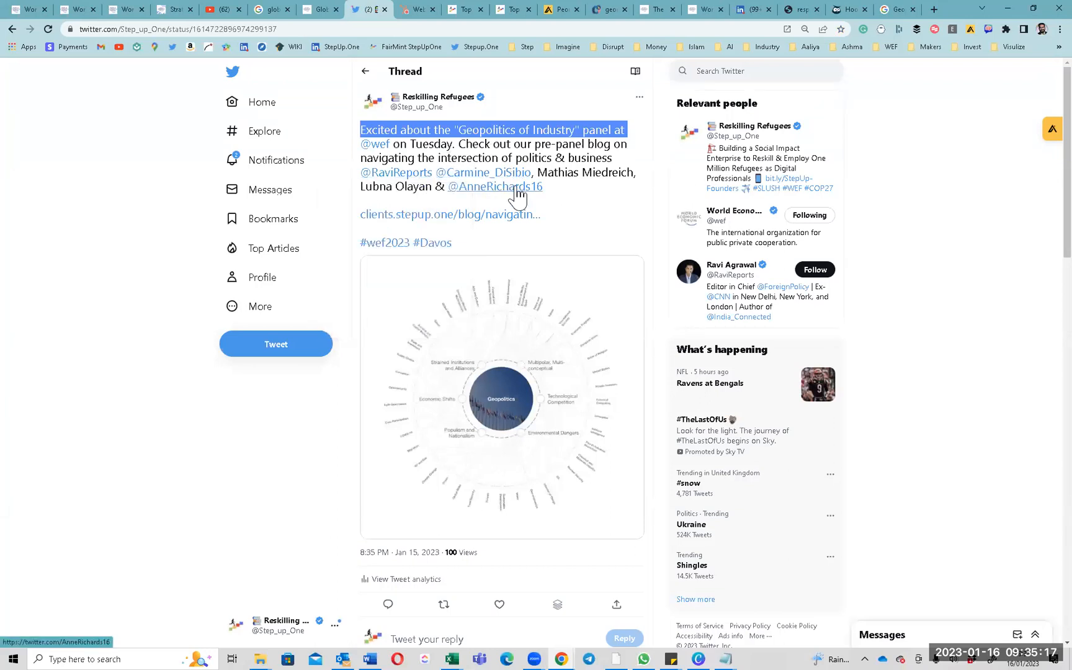
{"action": "left_click", "coordinate": [422, 192]}
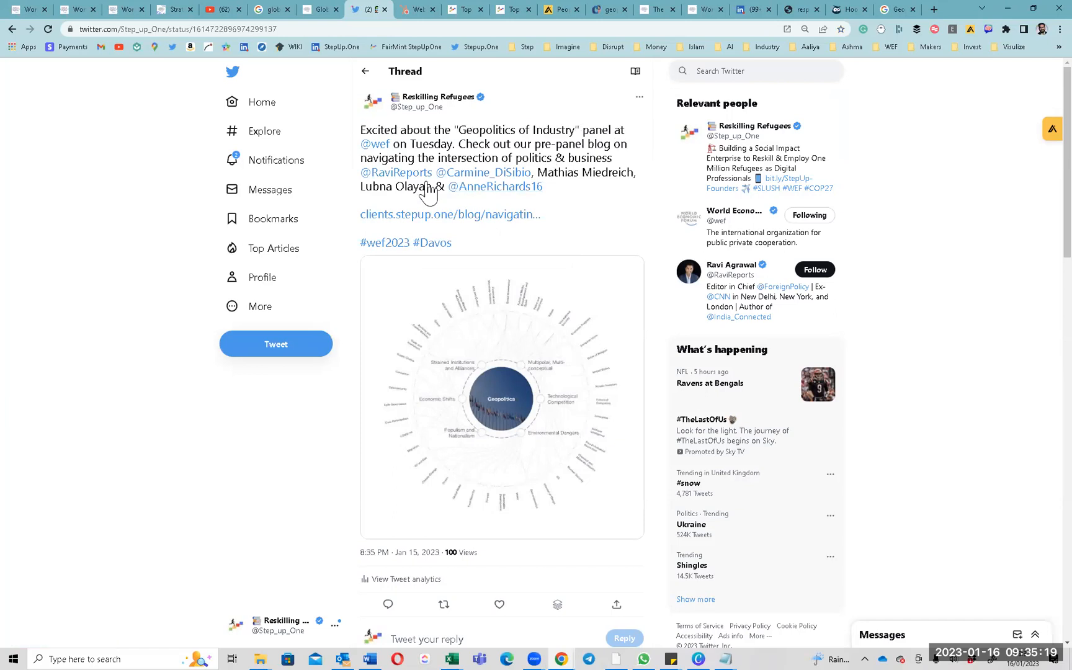
{"action": "double_click", "coordinate": [384, 188]}
{"action": "double_click", "coordinate": [545, 174]}
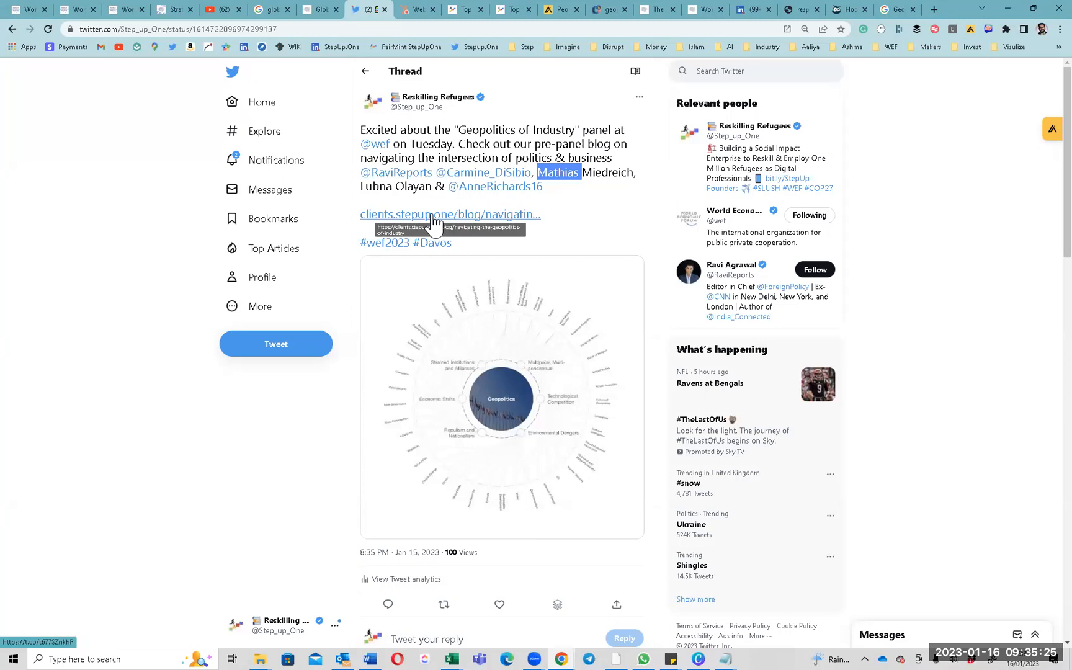
{"action": "scroll", "coordinate": [497, 401], "scroll_direction": "down", "scroll_amount": 5}
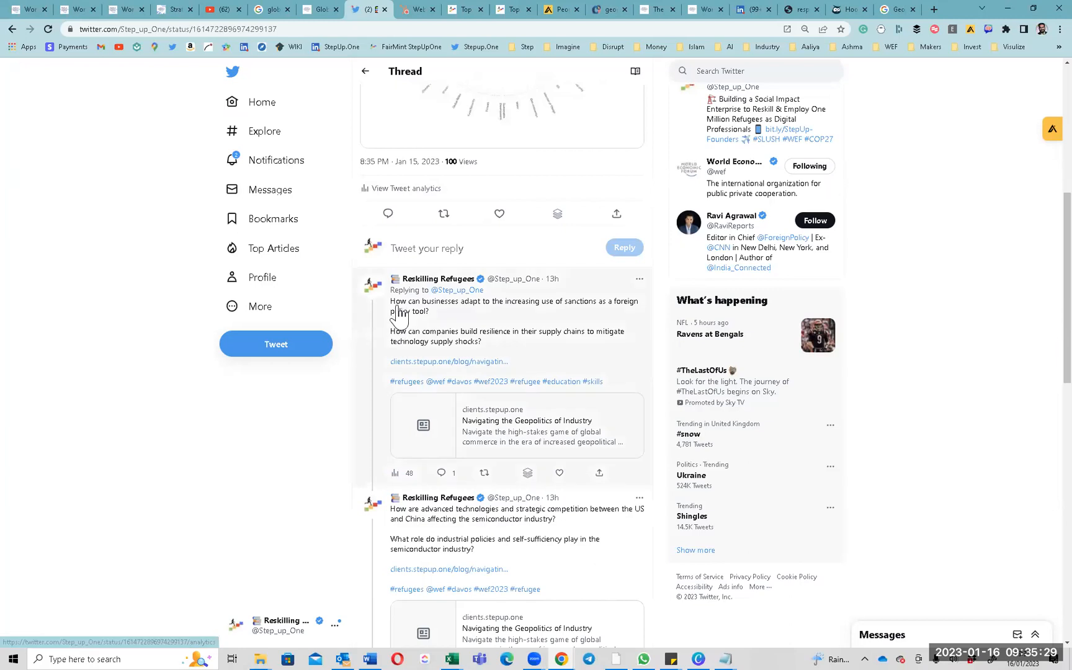
{"action": "scroll", "coordinate": [405, 326], "scroll_direction": "down", "scroll_amount": 3}
{"action": "scroll", "coordinate": [426, 369], "scroll_direction": "down", "scroll_amount": 3}
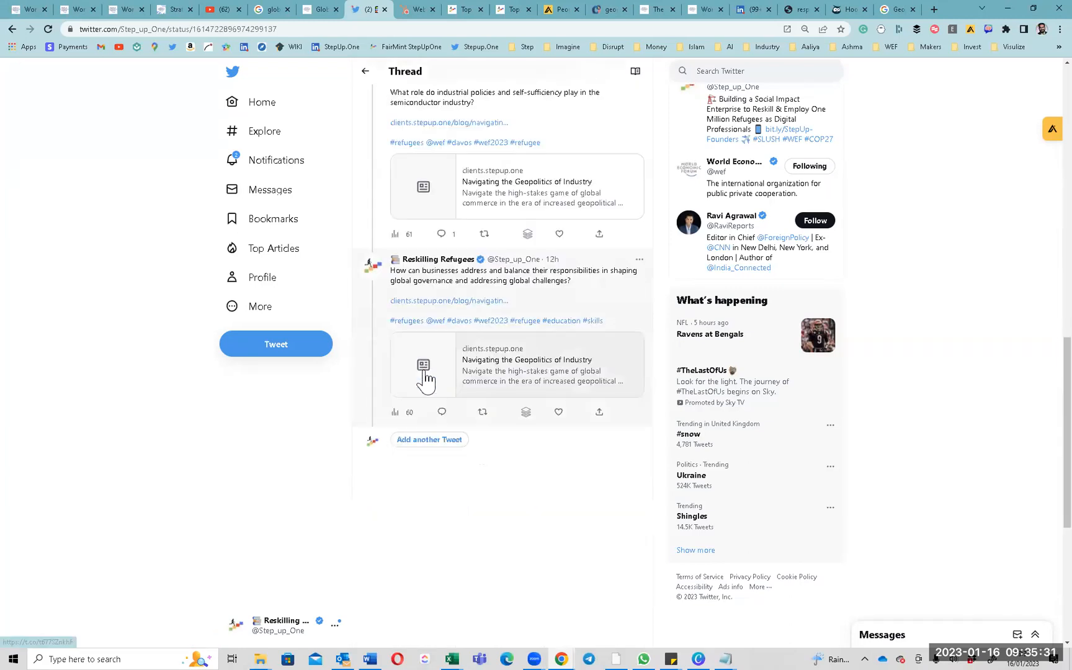
{"action": "scroll", "coordinate": [442, 363], "scroll_direction": "up", "scroll_amount": 10}
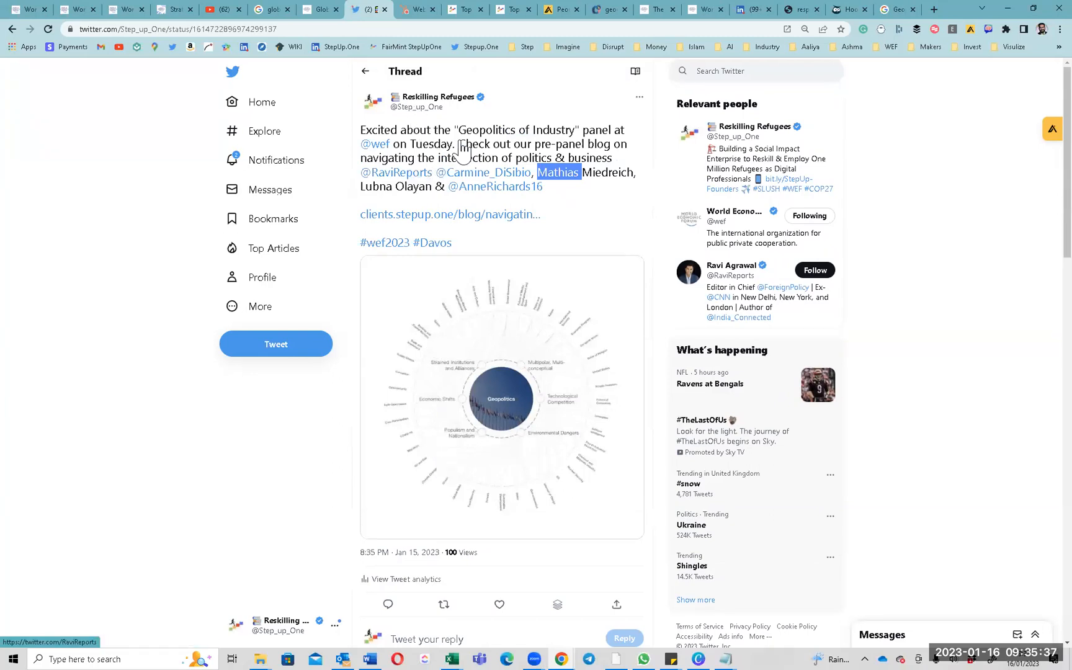
{"action": "scroll", "coordinate": [461, 152], "scroll_direction": "down", "scroll_amount": 5}
Return to the LinkedIn post and select its opening and expert speakers paragraphs.
{"action": "left_click", "coordinate": [751, 10]}
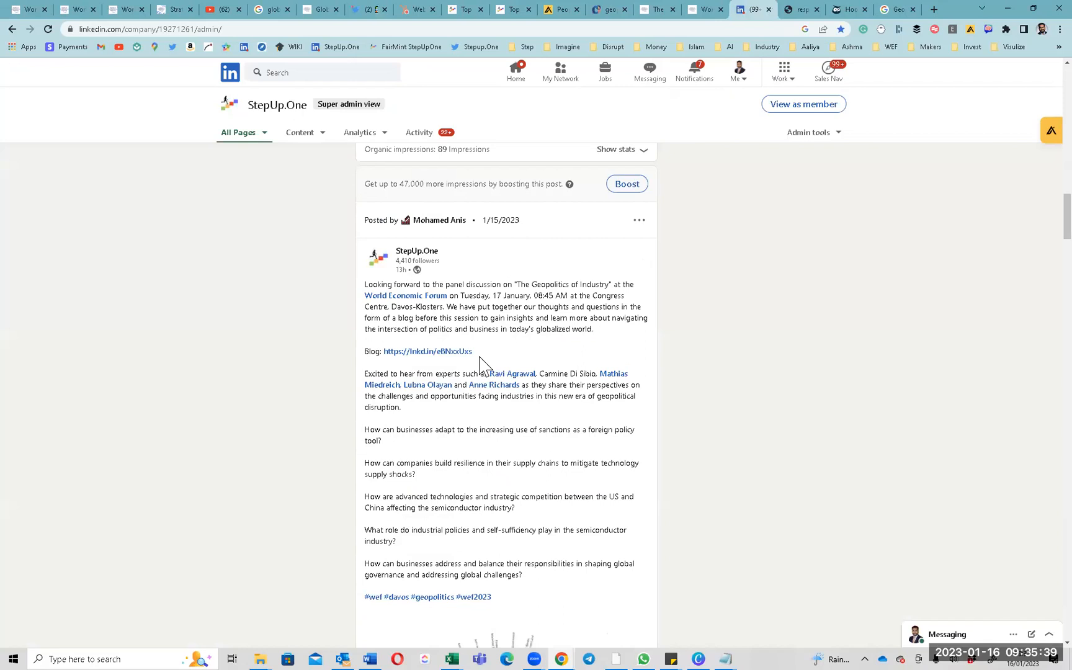
{"action": "scroll", "coordinate": [480, 363], "scroll_direction": "down", "scroll_amount": 2}
{"action": "scroll", "coordinate": [481, 352], "scroll_direction": "up", "scroll_amount": 1}
{"action": "triple_click", "coordinate": [508, 228]}
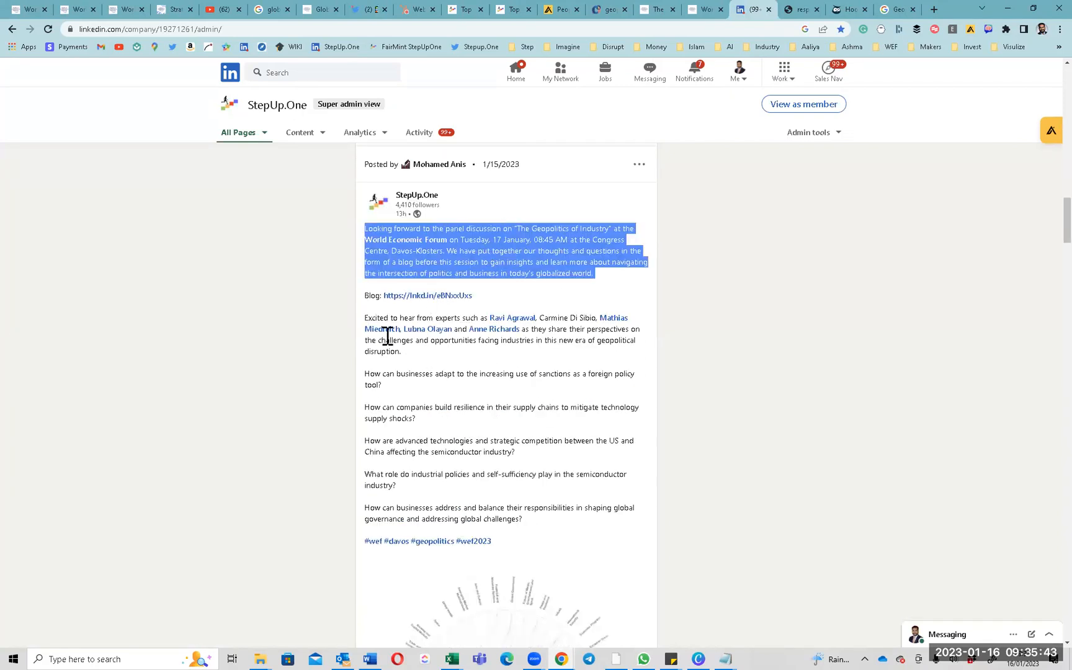
{"action": "triple_click", "coordinate": [379, 318]}
Select the question paragraphs, then the post text from the opening through the sanctions question.
{"action": "triple_click", "coordinate": [381, 386]}
{"action": "left_click_drag", "start_coordinate": [381, 386], "coordinate": [407, 508]}
{"action": "left_click", "coordinate": [389, 453]}
{"action": "triple_click", "coordinate": [407, 507]}
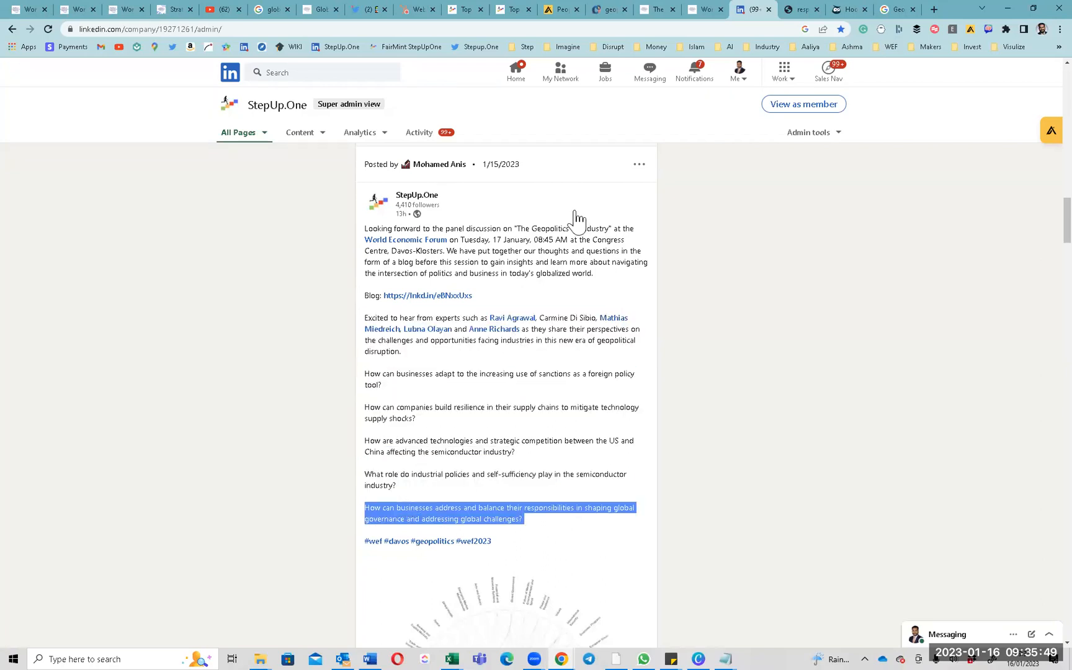
{"action": "triple_click", "coordinate": [478, 230]}
{"action": "left_click_drag", "start_coordinate": [479, 230], "coordinate": [538, 549]}
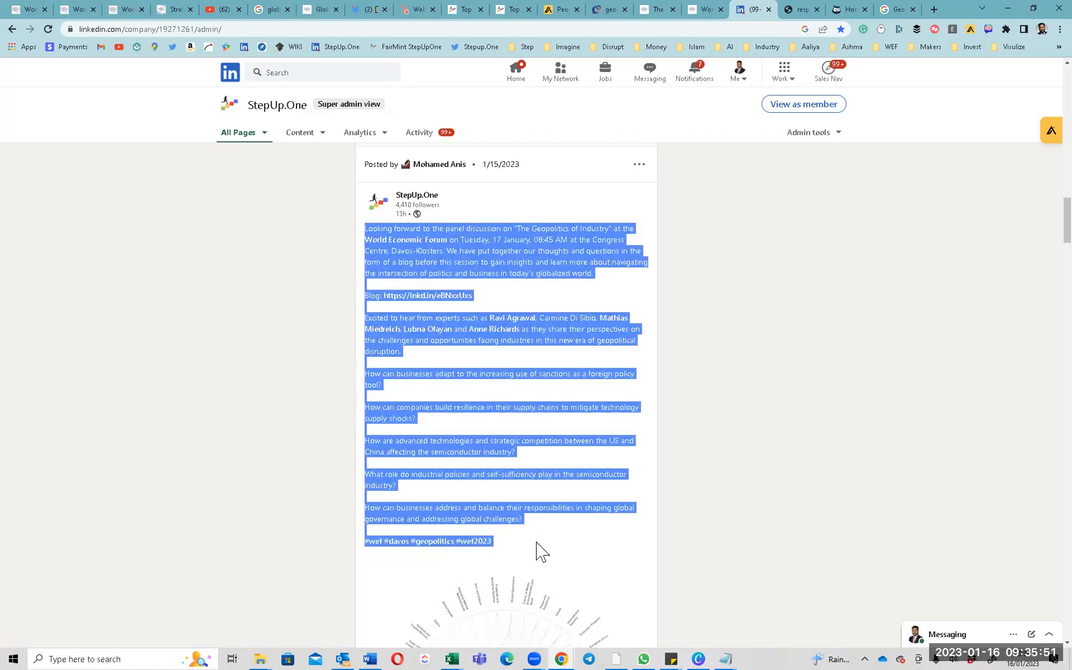
Scroll the Twitter thread up to the original tweet, then switch to the WEF session page.
{"action": "left_click", "coordinate": [369, 9]}
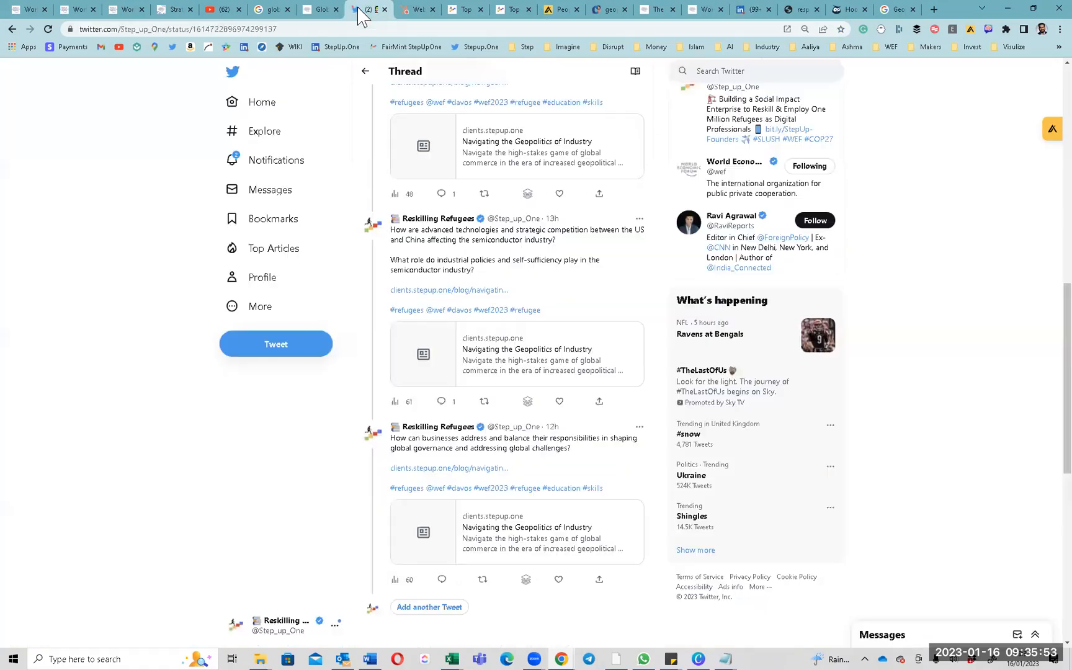
{"action": "scroll", "coordinate": [416, 425], "scroll_direction": "up", "scroll_amount": 5}
{"action": "scroll", "coordinate": [422, 426], "scroll_direction": "up", "scroll_amount": 4}
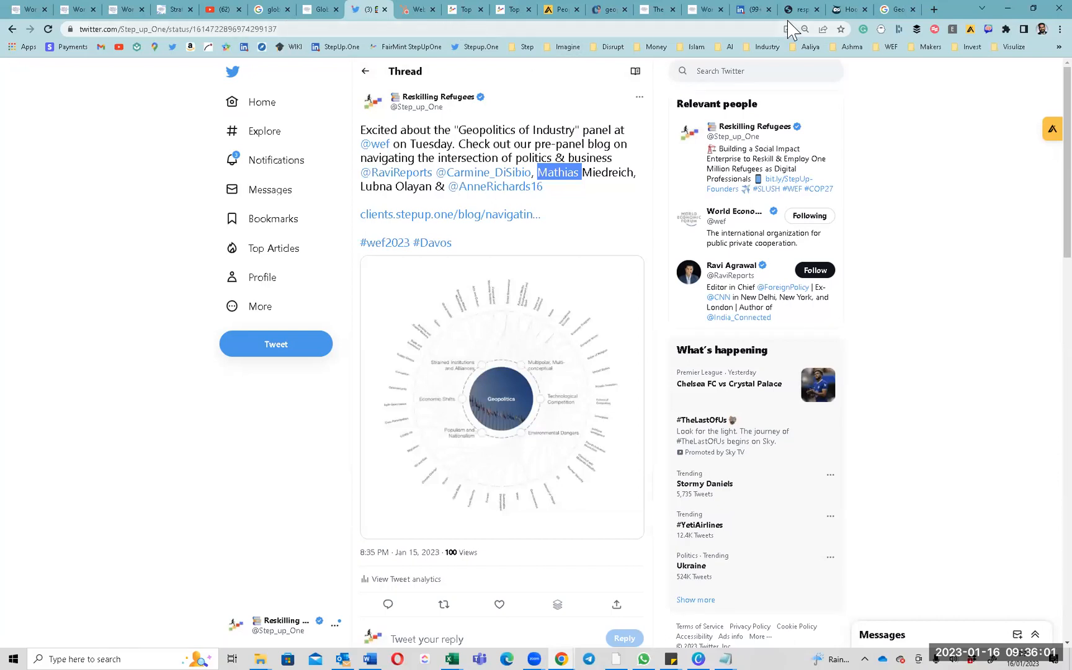
{"action": "left_click", "coordinate": [706, 12]}
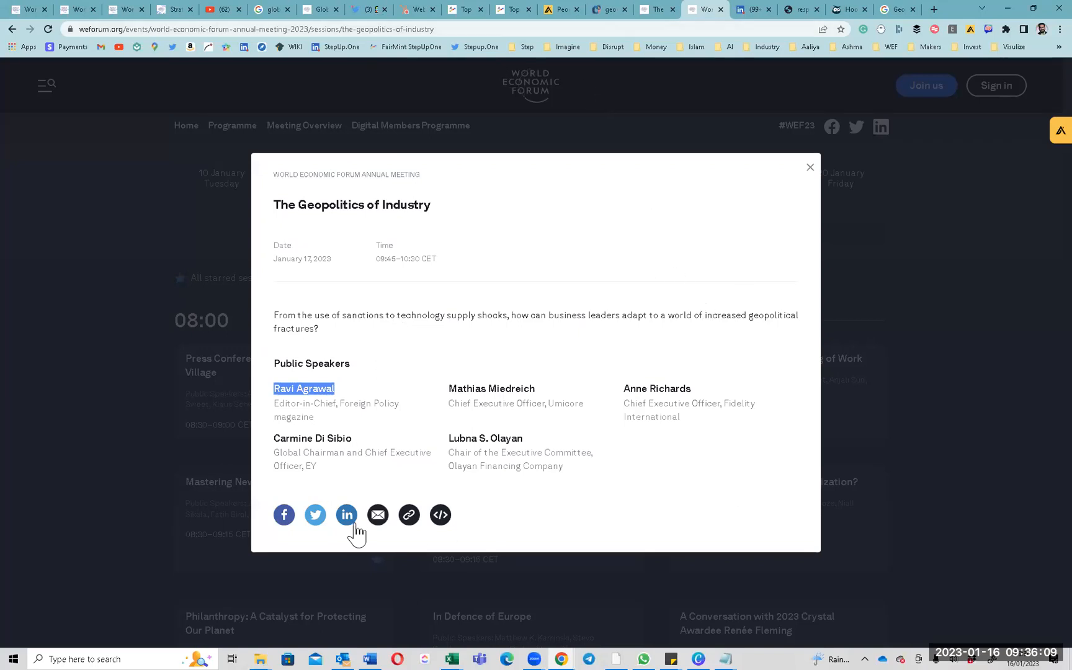
{"action": "double_click", "coordinate": [392, 206]}
{"action": "triple_click", "coordinate": [392, 206]}
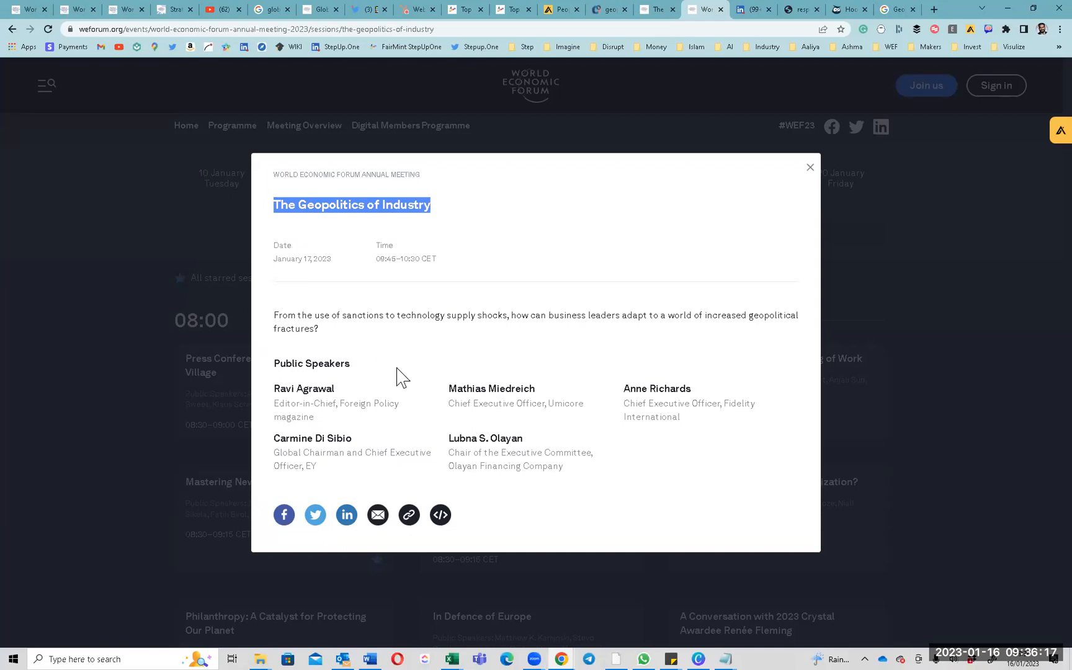
Switch to the NeuronWriter draft and scroll through its Content terms panel.
{"action": "left_click", "coordinate": [607, 10]}
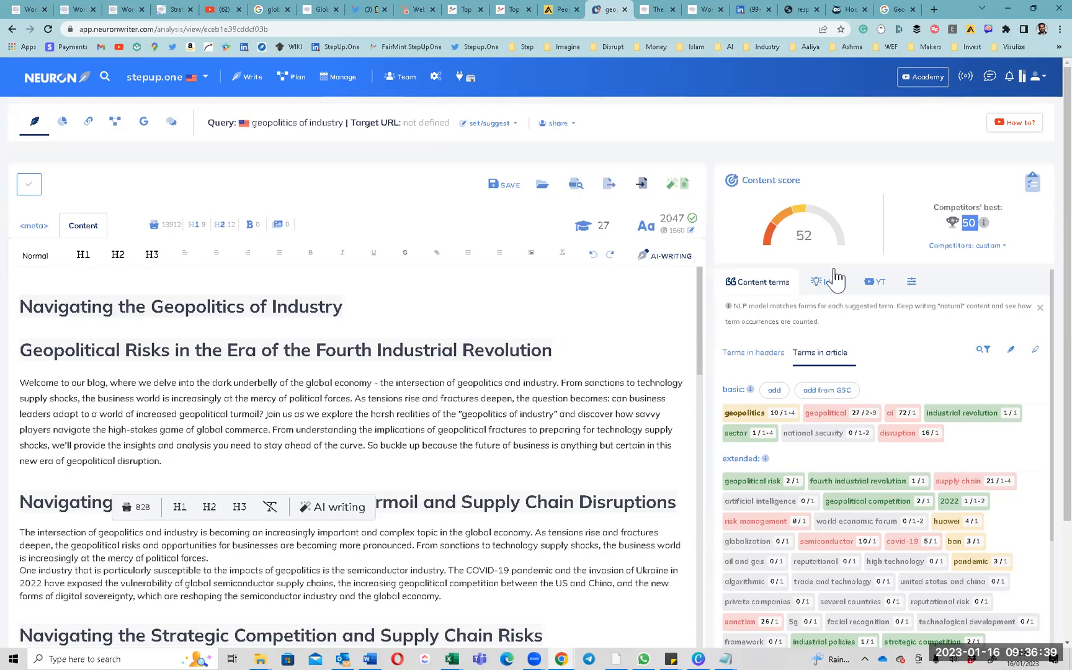
{"action": "scroll", "coordinate": [791, 410], "scroll_direction": "down", "scroll_amount": 5}
{"action": "scroll", "coordinate": [796, 416], "scroll_direction": "down", "scroll_amount": 5}
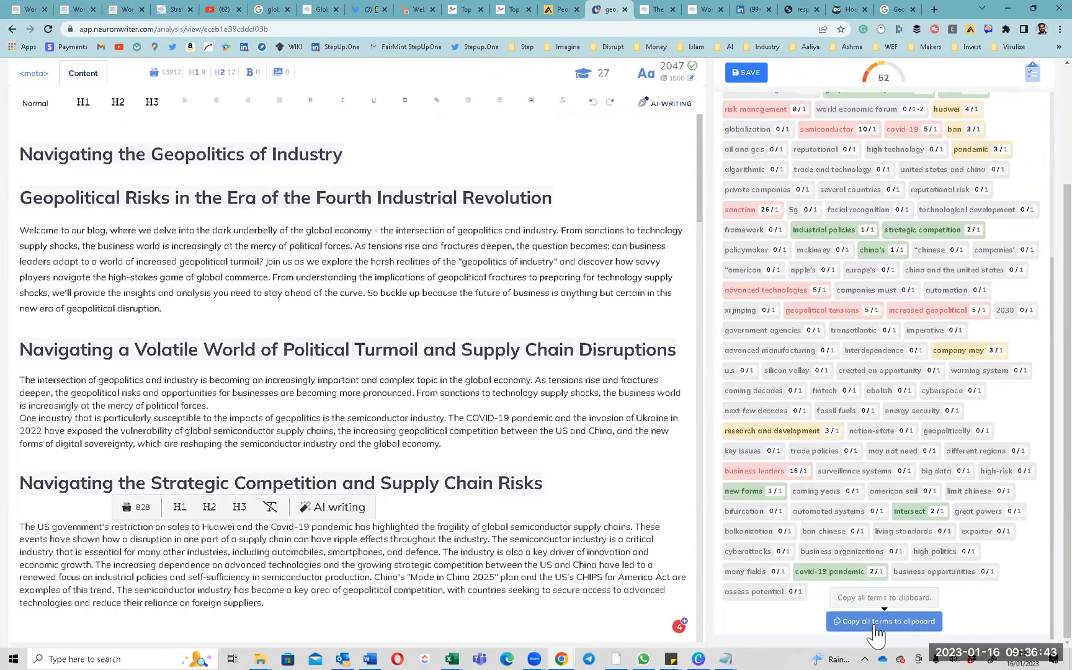
{"action": "scroll", "coordinate": [885, 466], "scroll_direction": "up", "scroll_amount": 10}
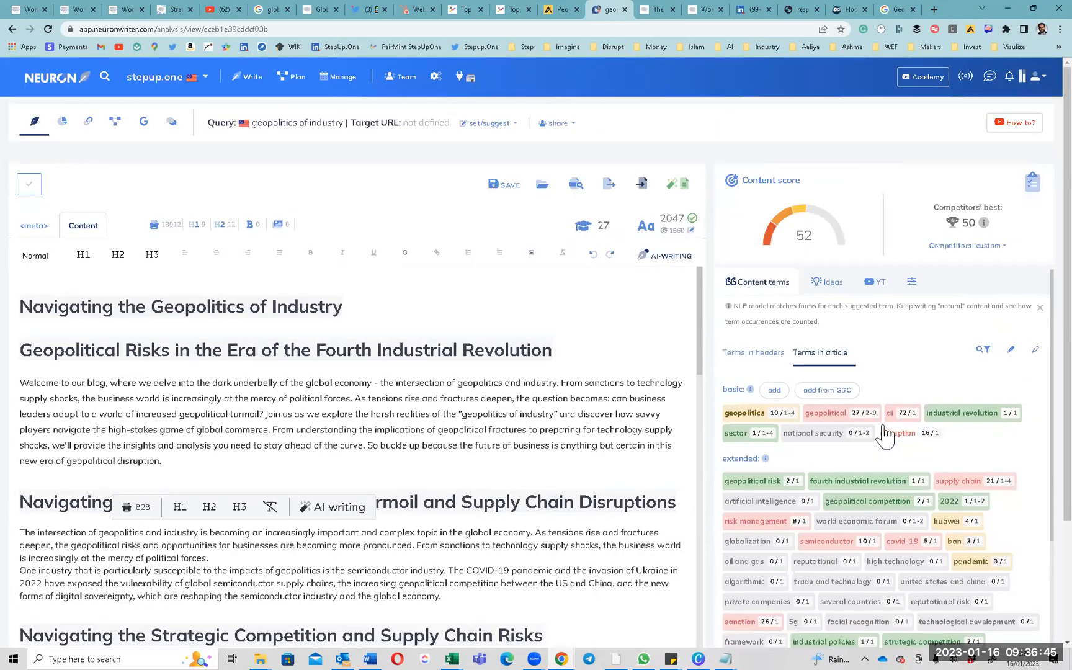
Select the intro paragraph, Geopolitical Risks heading, title, and the content score 52.
{"action": "triple_click", "coordinate": [250, 404]}
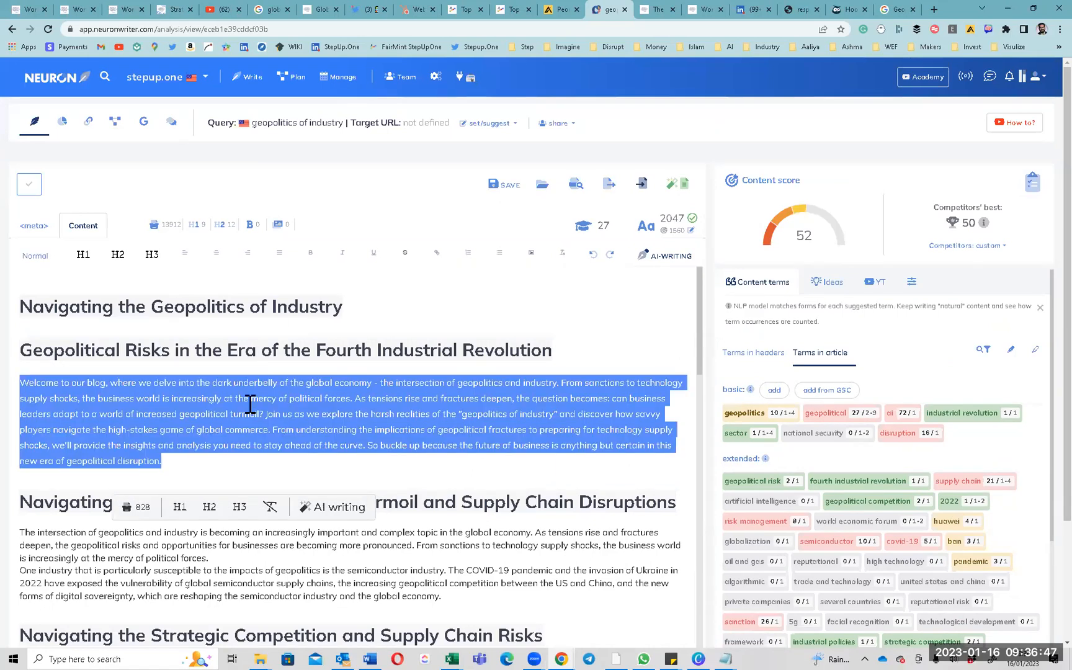
{"action": "triple_click", "coordinate": [255, 358]}
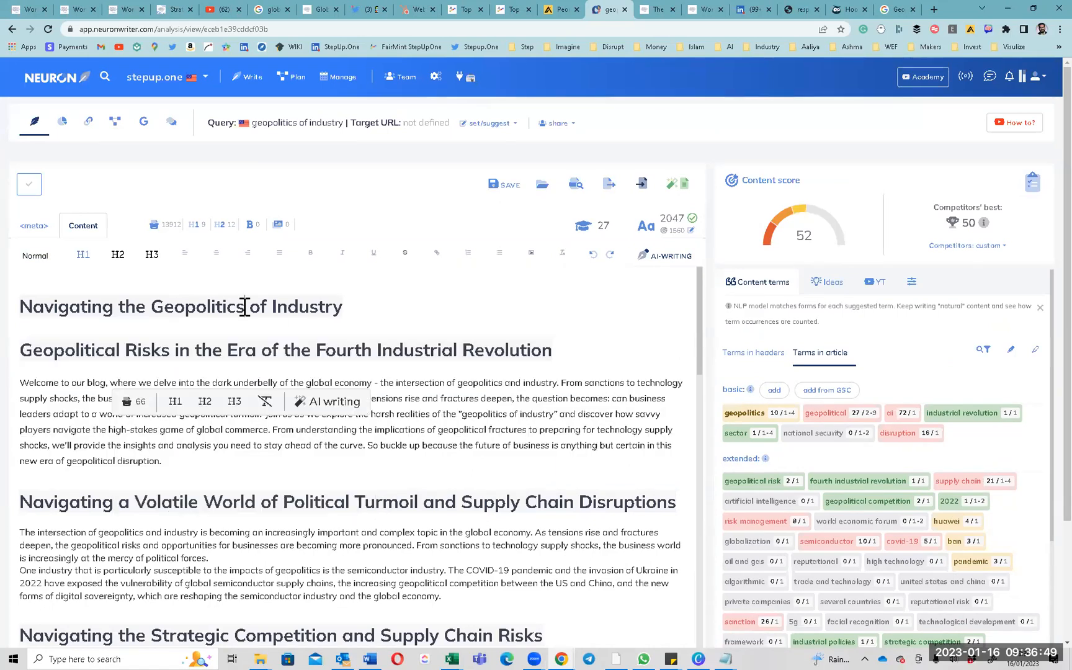
{"action": "triple_click", "coordinate": [247, 308]}
{"action": "triple_click", "coordinate": [221, 407]}
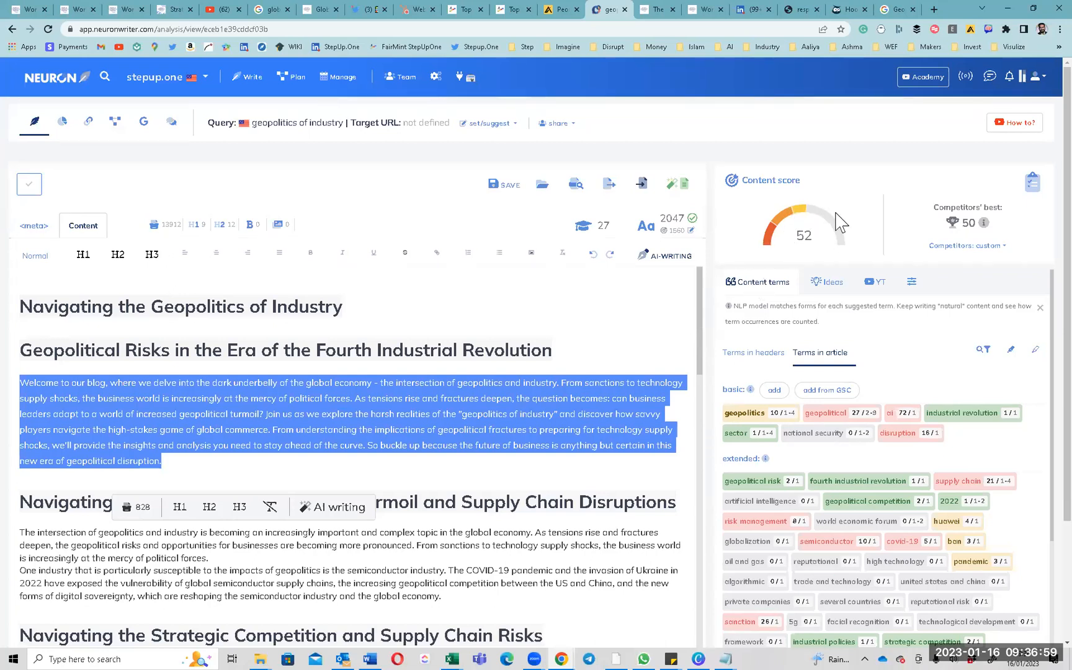
{"action": "double_click", "coordinate": [805, 236]}
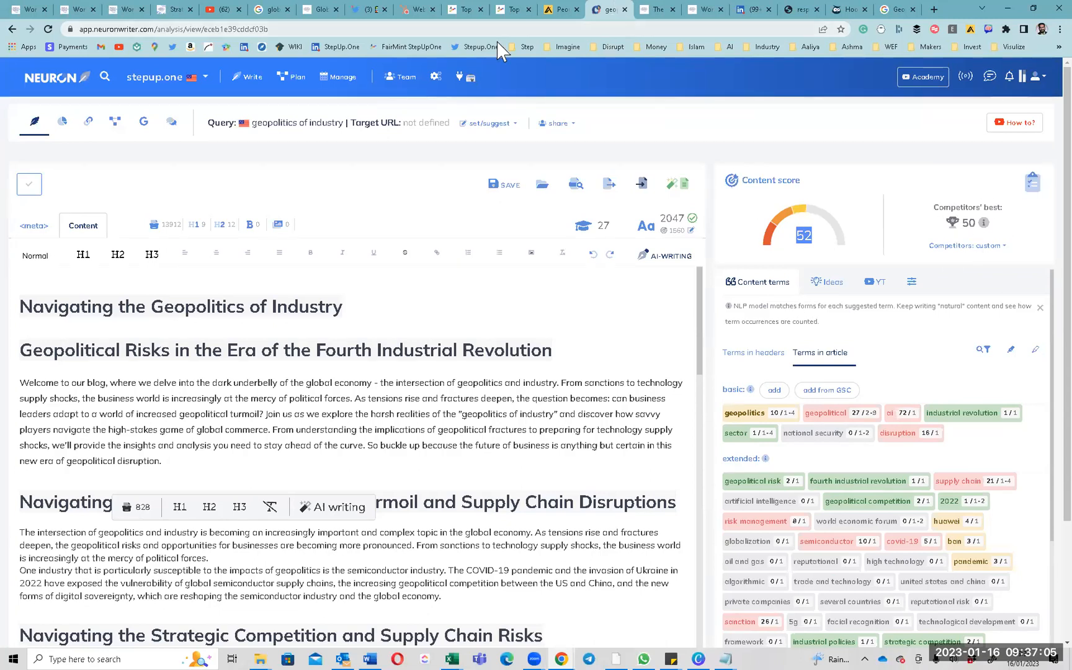
From HubSpot's blog posts list, create an English blog post after dismissing a first setup attempt.
{"action": "left_click", "coordinate": [415, 10]}
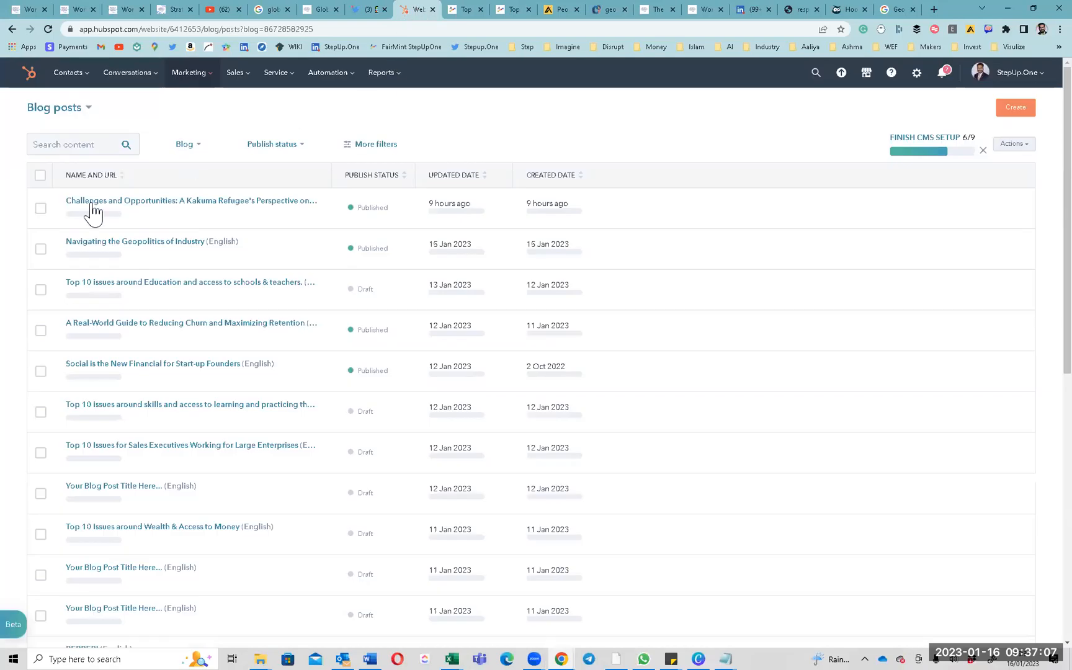
{"action": "left_click", "coordinate": [1015, 109]}
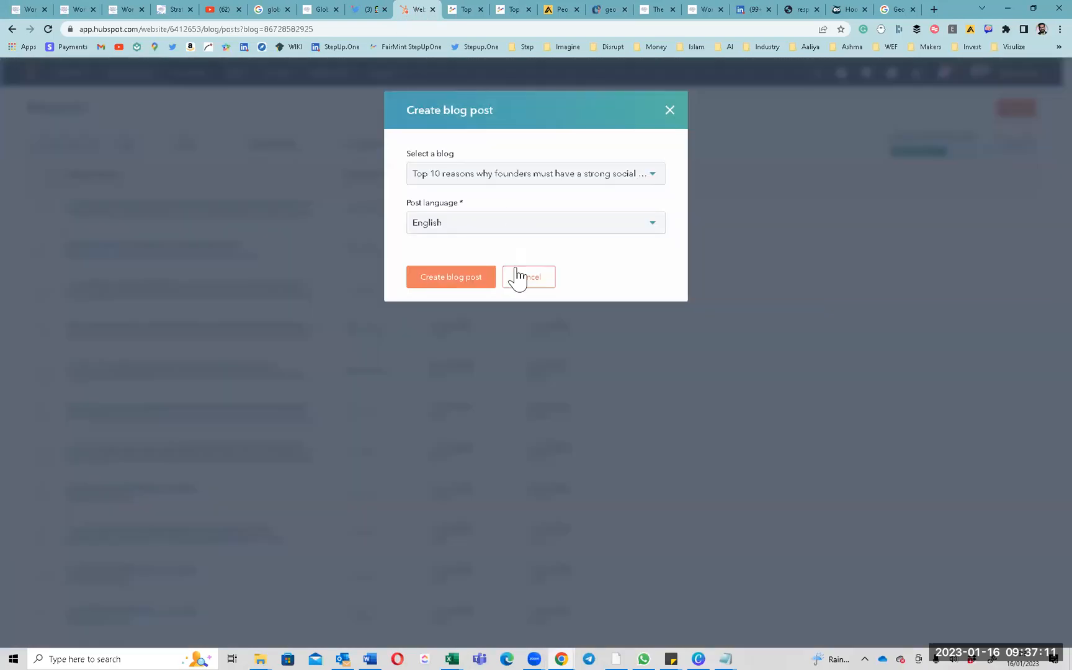
{"action": "left_click", "coordinate": [521, 278]}
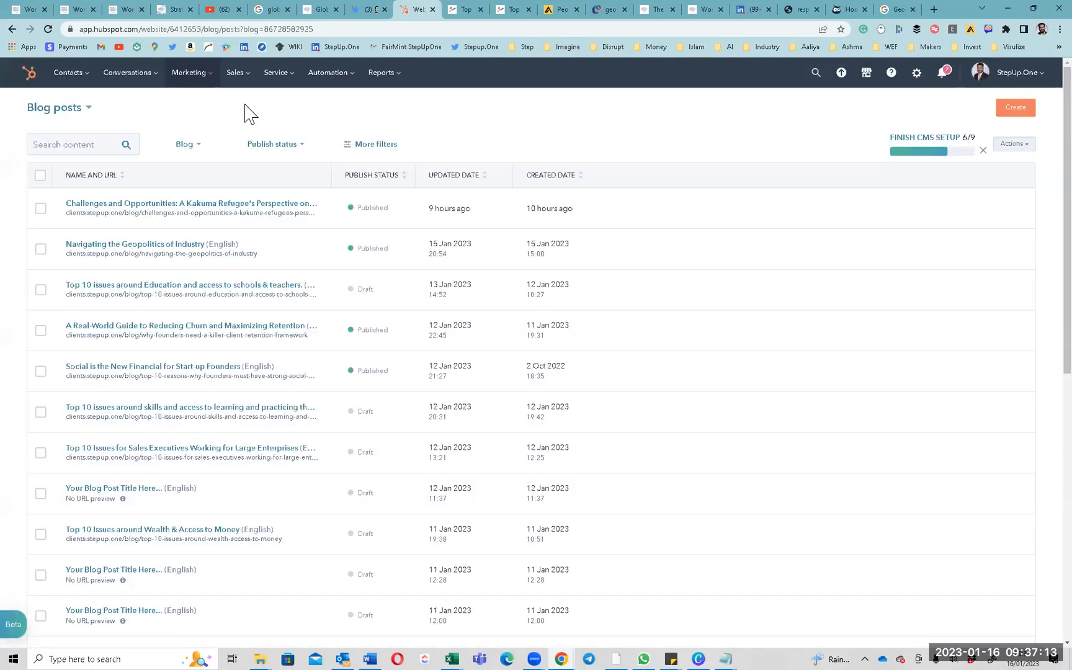
{"action": "mouse_move", "coordinate": [195, 81]}
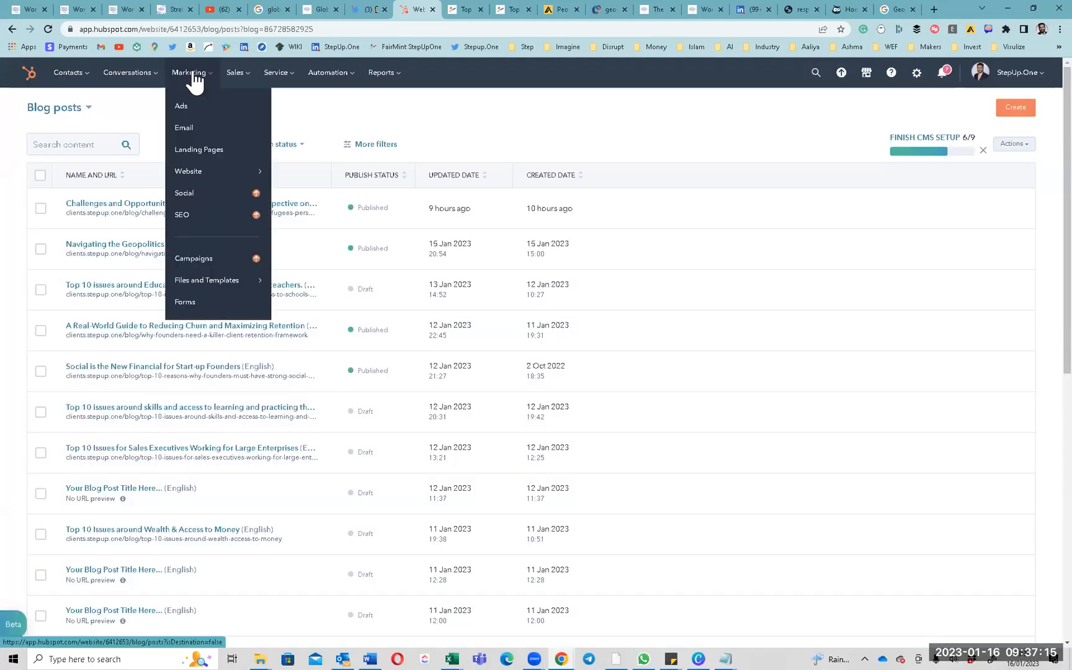
{"action": "mouse_move", "coordinate": [211, 172]}
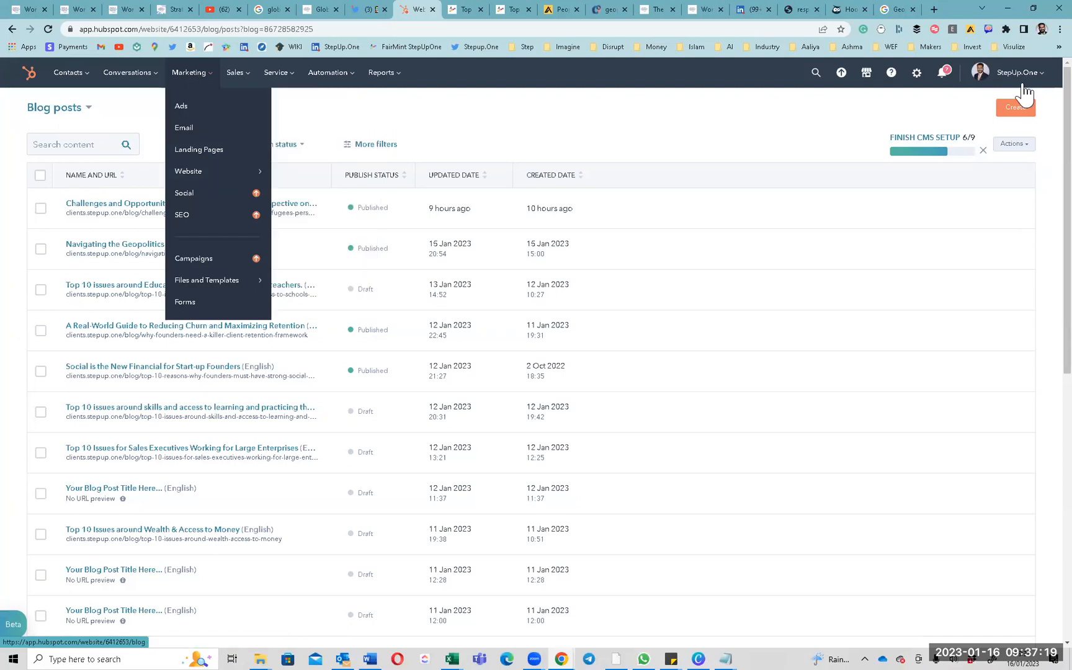
{"action": "left_click", "coordinate": [1020, 110]}
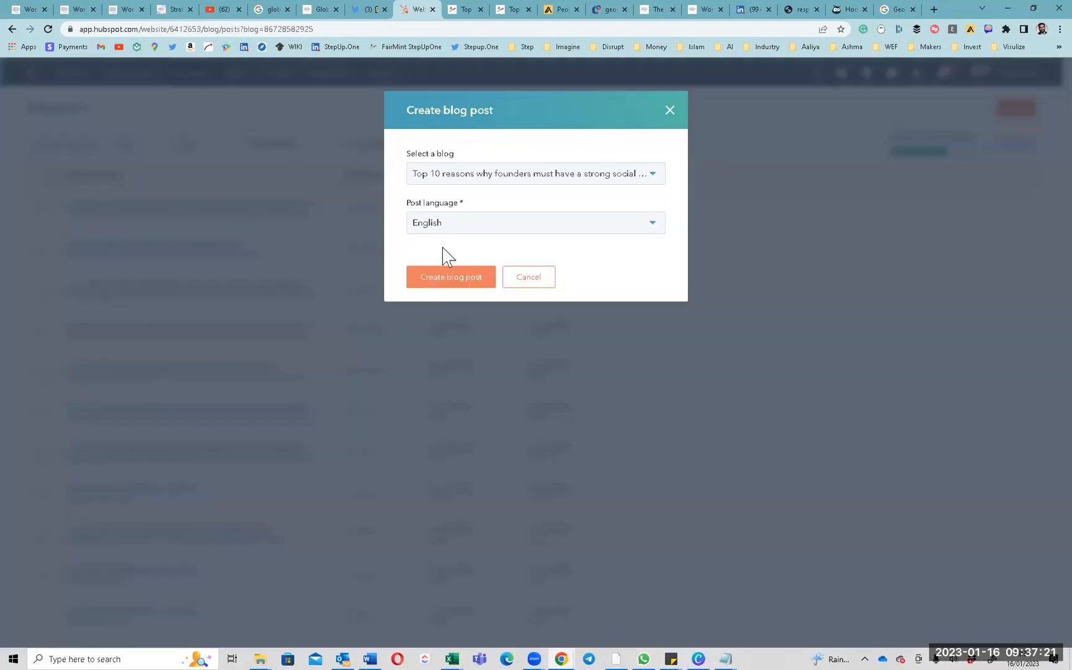
{"action": "left_click", "coordinate": [440, 289]}
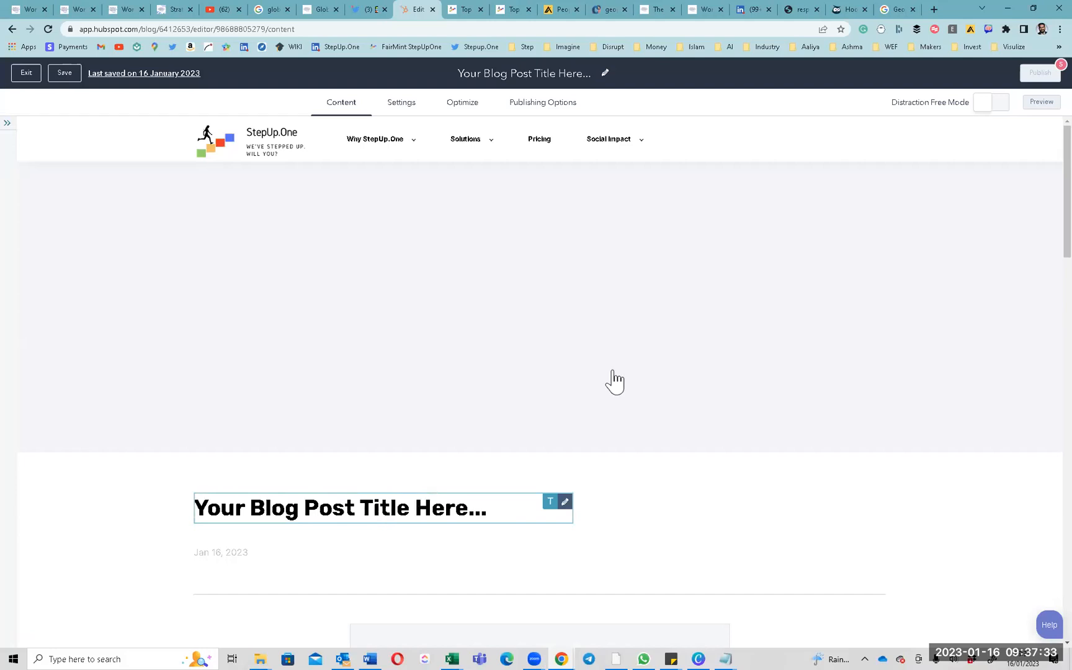
In the new post's Settings, choose Create a new author from the Author dropdown.
{"action": "scroll", "coordinate": [313, 513], "scroll_direction": "down", "scroll_amount": 4}
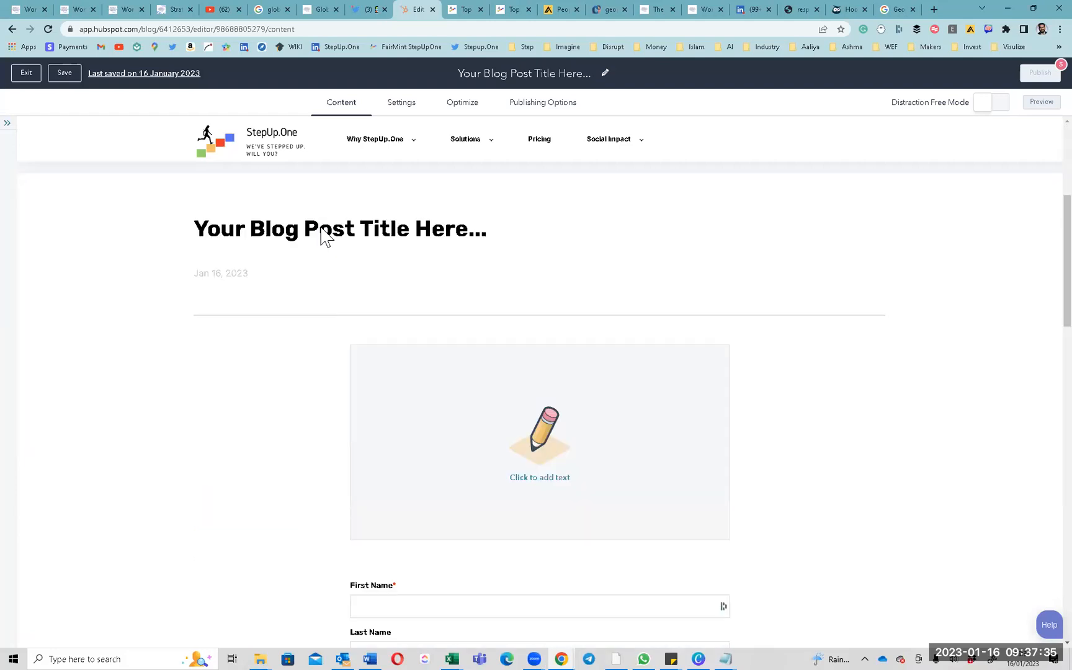
{"action": "left_click", "coordinate": [550, 481]}
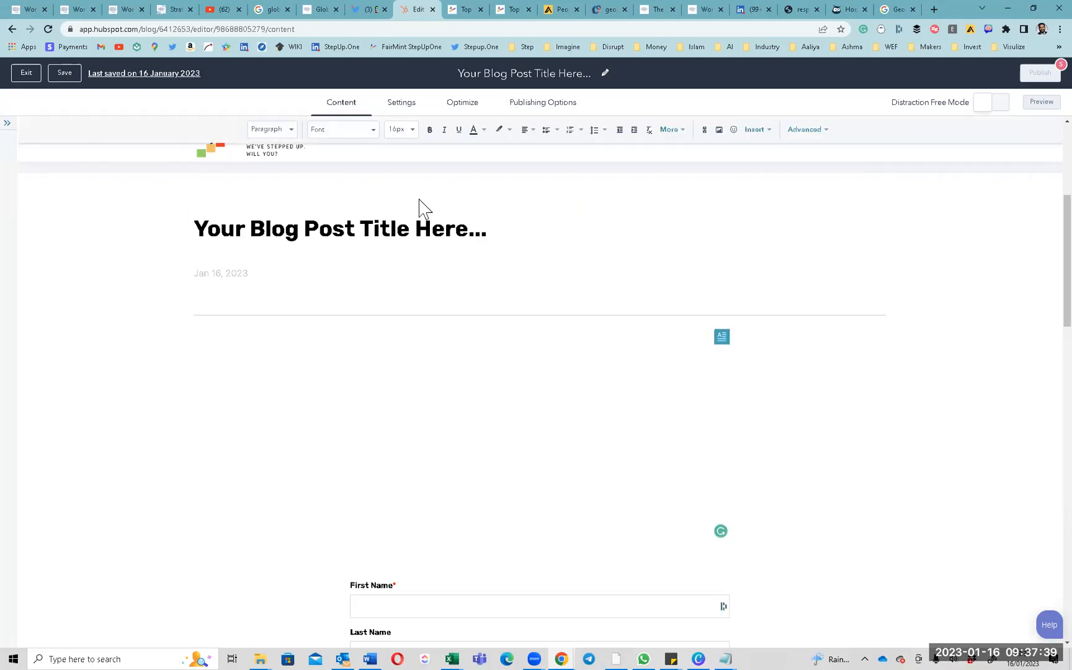
{"action": "left_click", "coordinate": [396, 106]}
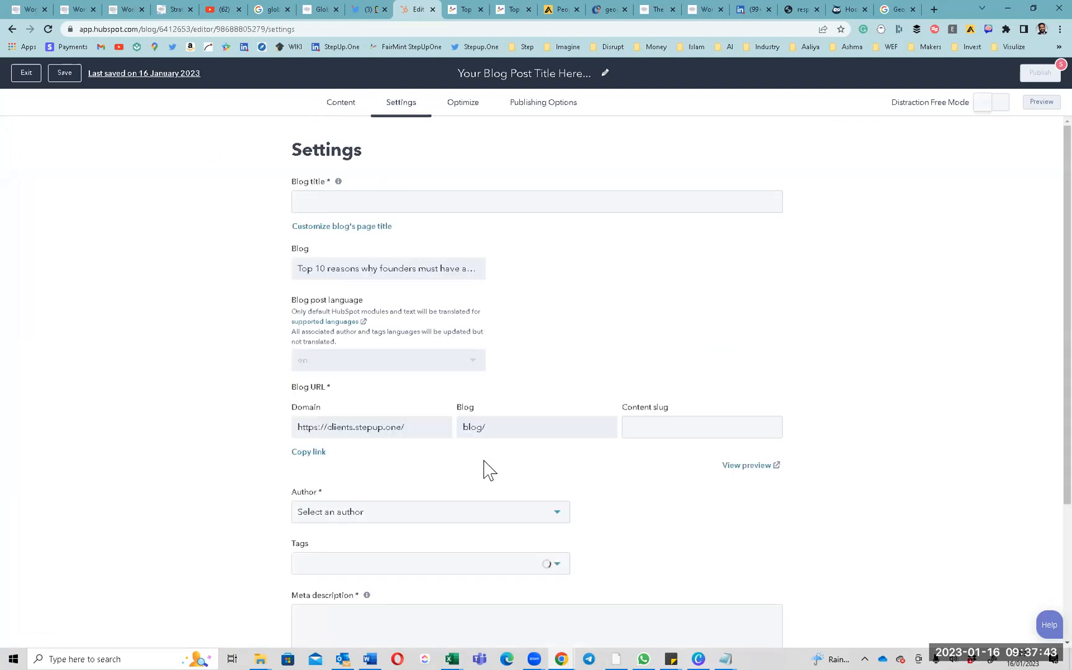
{"action": "scroll", "coordinate": [488, 407], "scroll_direction": "down", "scroll_amount": 2}
{"action": "left_click", "coordinate": [489, 405]}
{"action": "scroll", "coordinate": [478, 503], "scroll_direction": "down", "scroll_amount": 1}
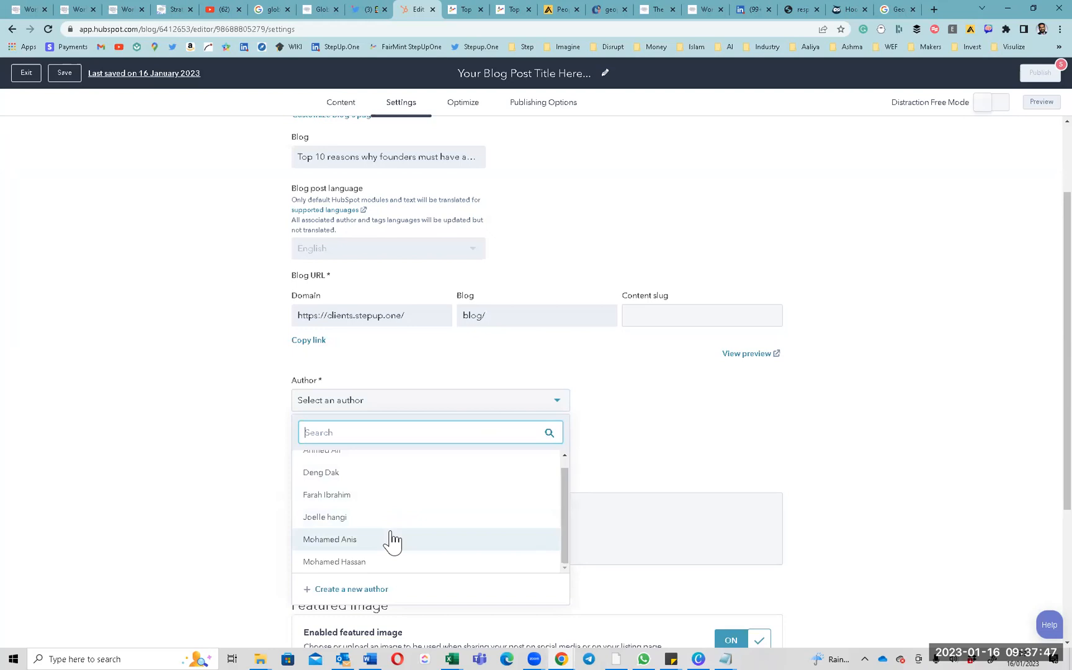
{"action": "left_click", "coordinate": [367, 589]}
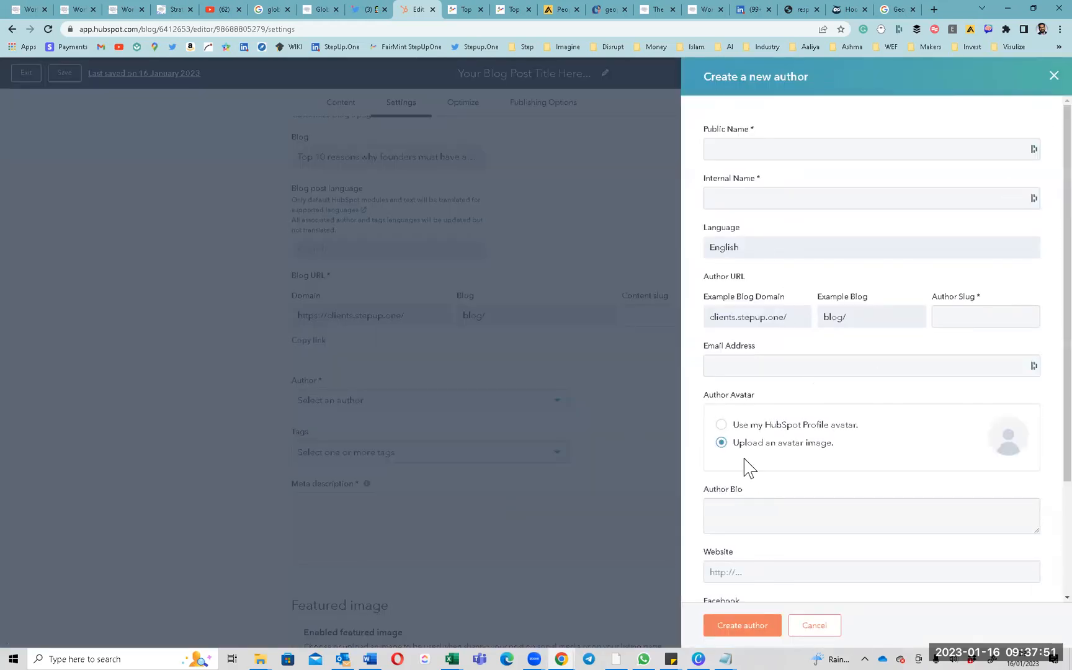
Enter the author's public name and e-mail, use the HubSpot profile avatar, and create the author.
{"action": "left_click", "coordinate": [730, 366]}
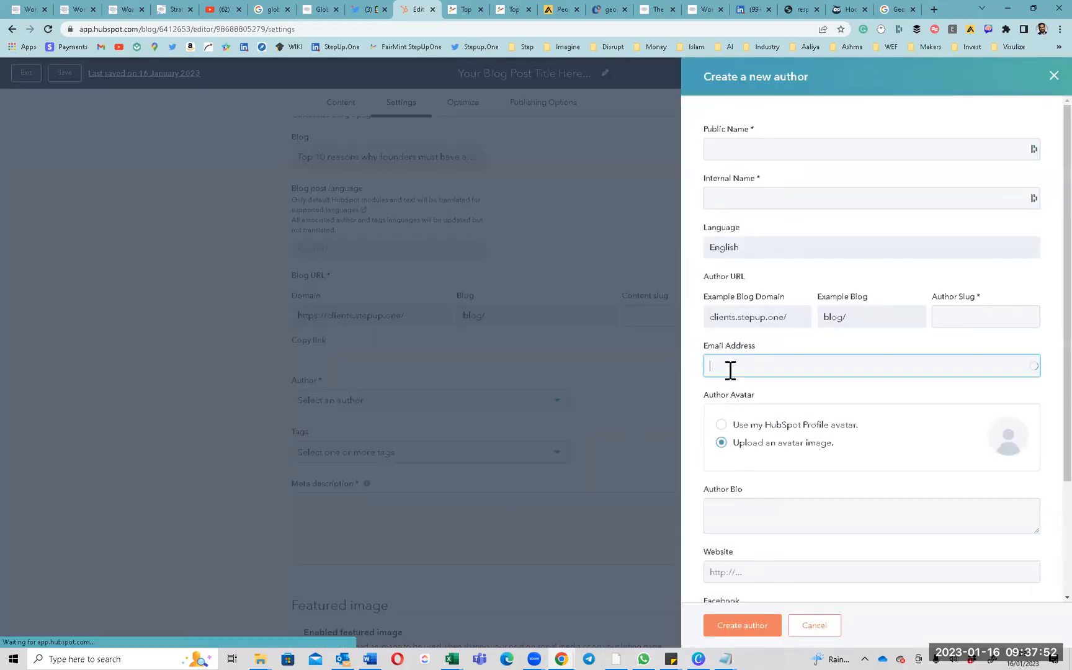
{"action": "left_click", "coordinate": [442, 442]}
{"action": "left_click", "coordinate": [764, 148]}
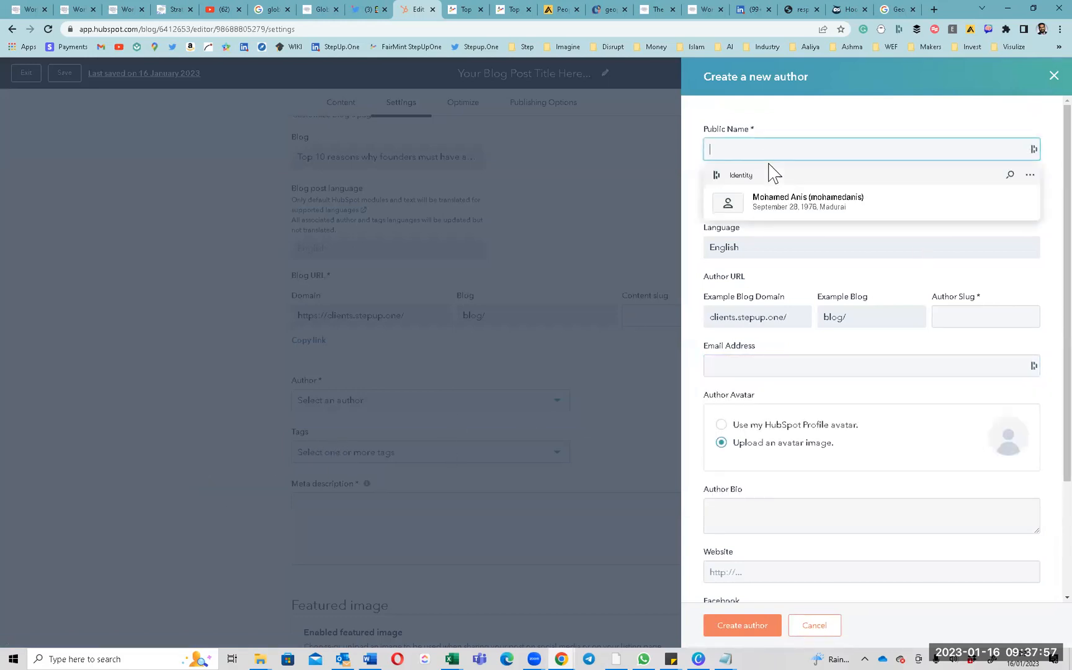
{"action": "left_click", "coordinate": [742, 367]}
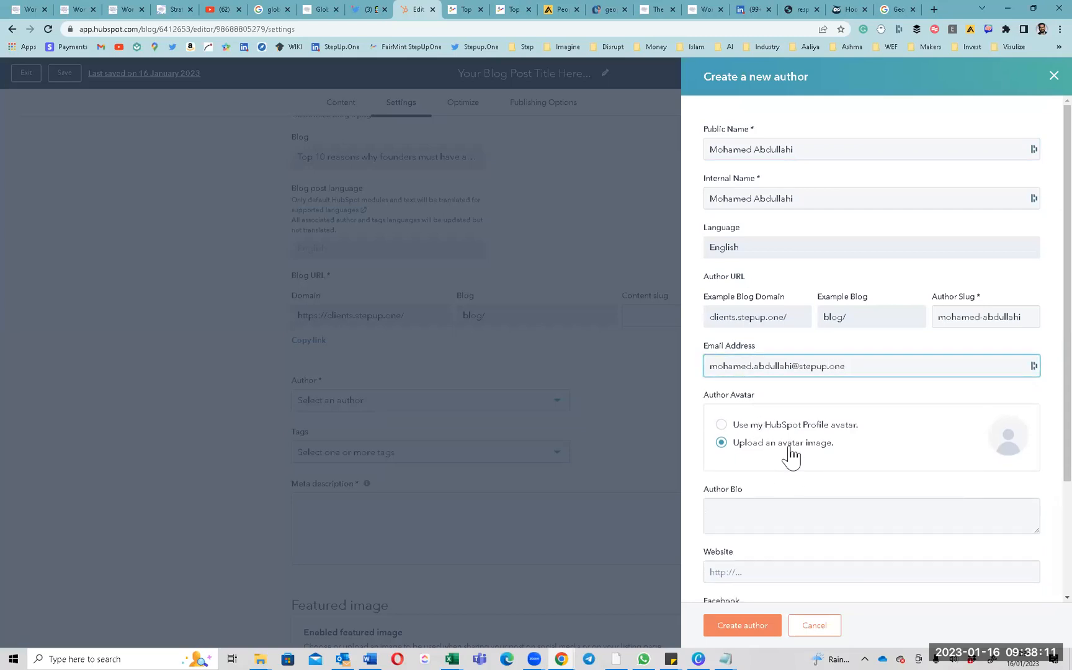
{"action": "left_click", "coordinate": [771, 428]}
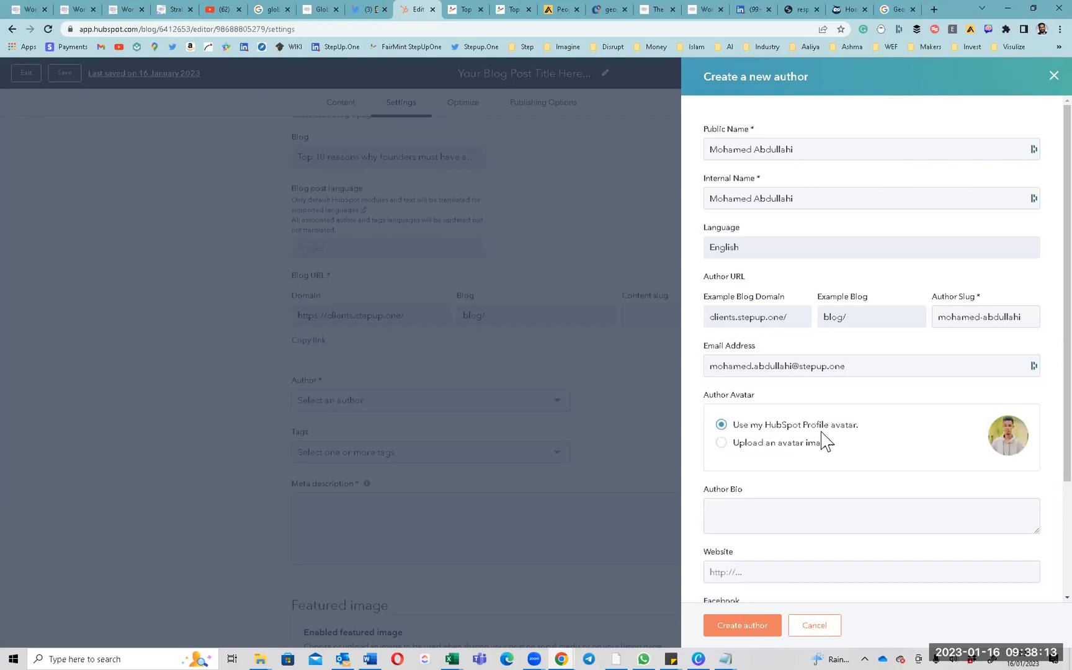
{"action": "scroll", "coordinate": [1003, 447], "scroll_direction": "down", "scroll_amount": 3}
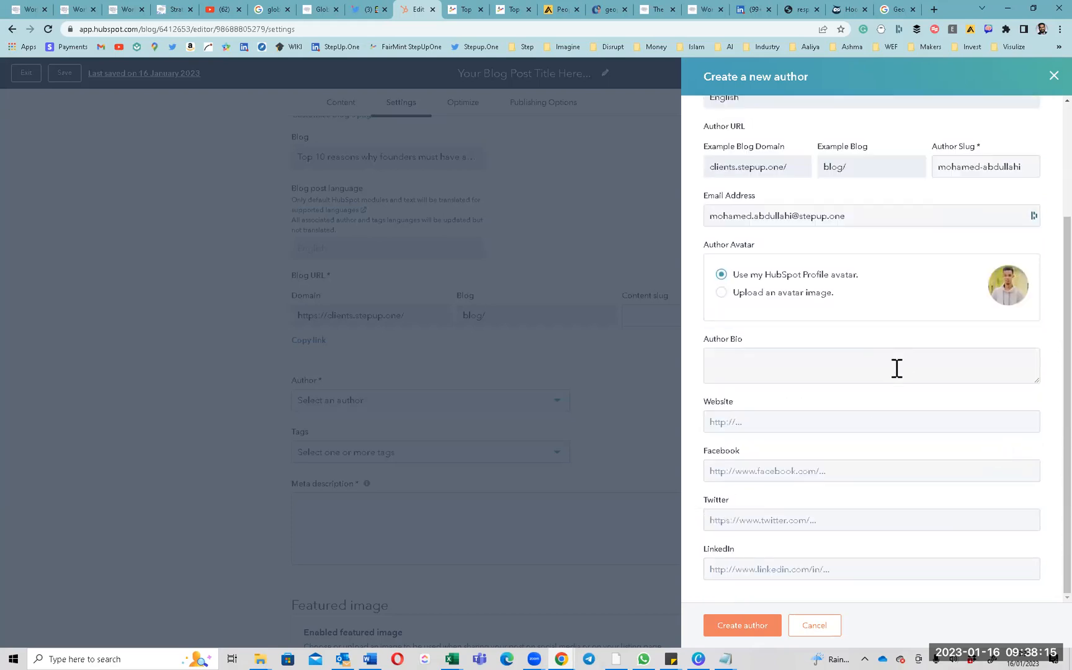
{"action": "left_click", "coordinate": [745, 625]}
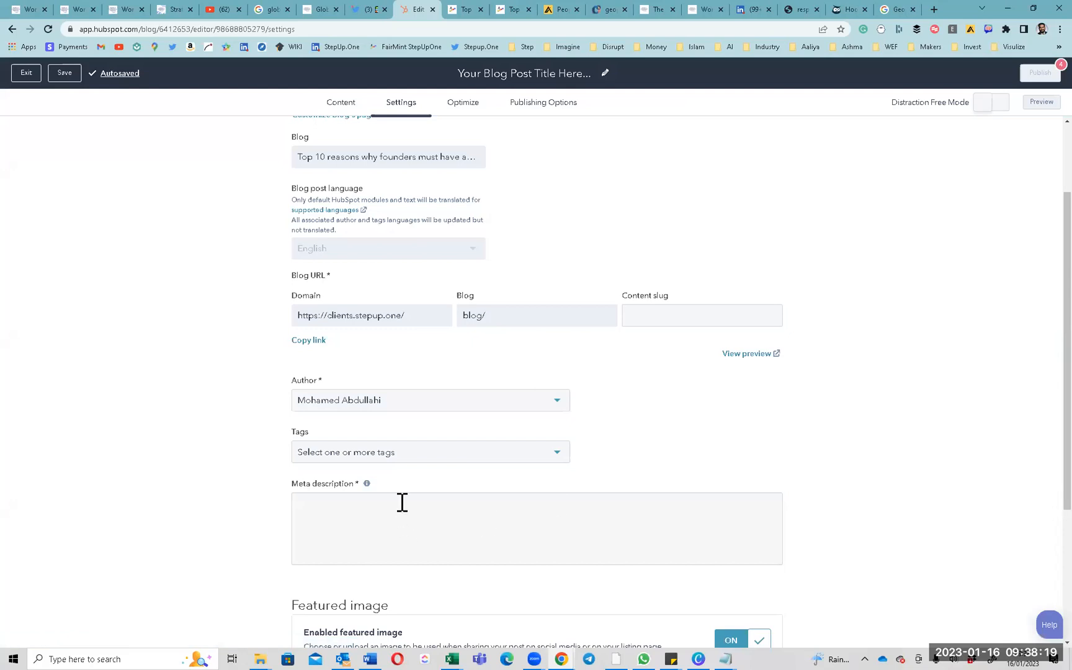
Tag the post with WEF and edit its meta description.
{"action": "left_click", "coordinate": [399, 456]}
{"action": "scroll", "coordinate": [358, 543], "scroll_direction": "down", "scroll_amount": 2}
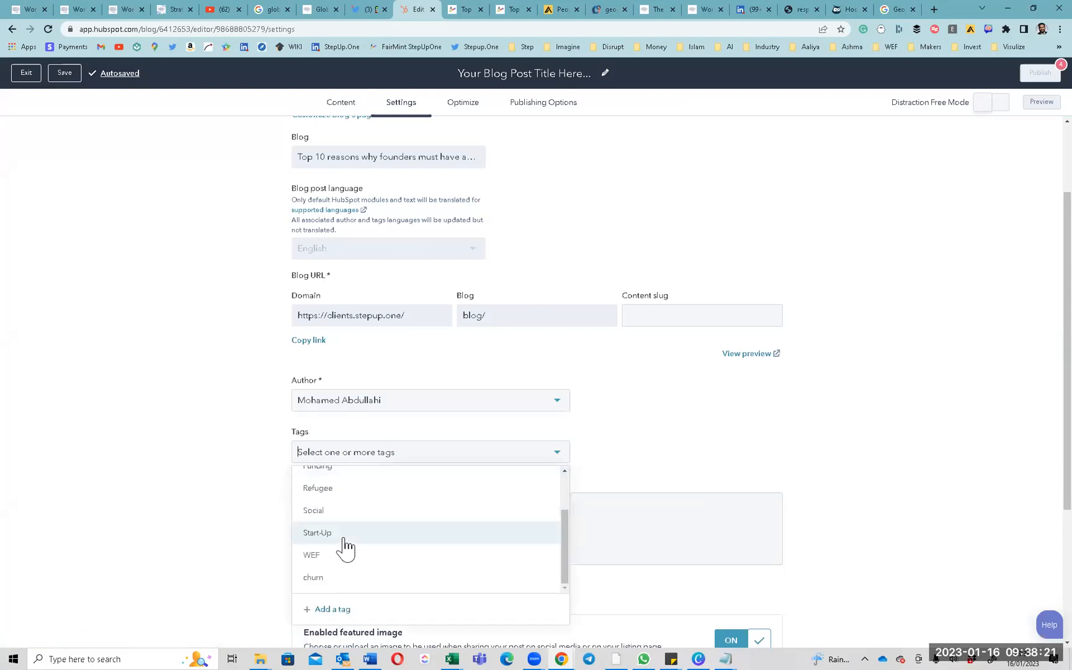
{"action": "left_click", "coordinate": [331, 556]}
{"action": "left_click", "coordinate": [726, 458]}
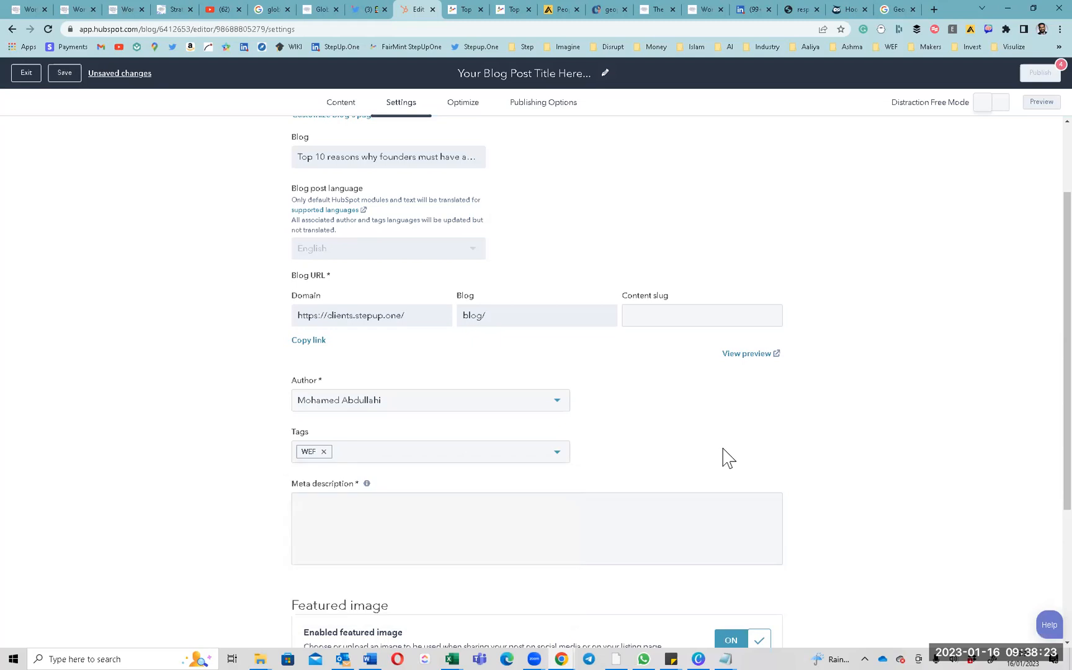
{"action": "scroll", "coordinate": [720, 453], "scroll_direction": "down", "scroll_amount": 3}
{"action": "left_click", "coordinate": [415, 321]}
{"action": "type", "text": "sdsds"}
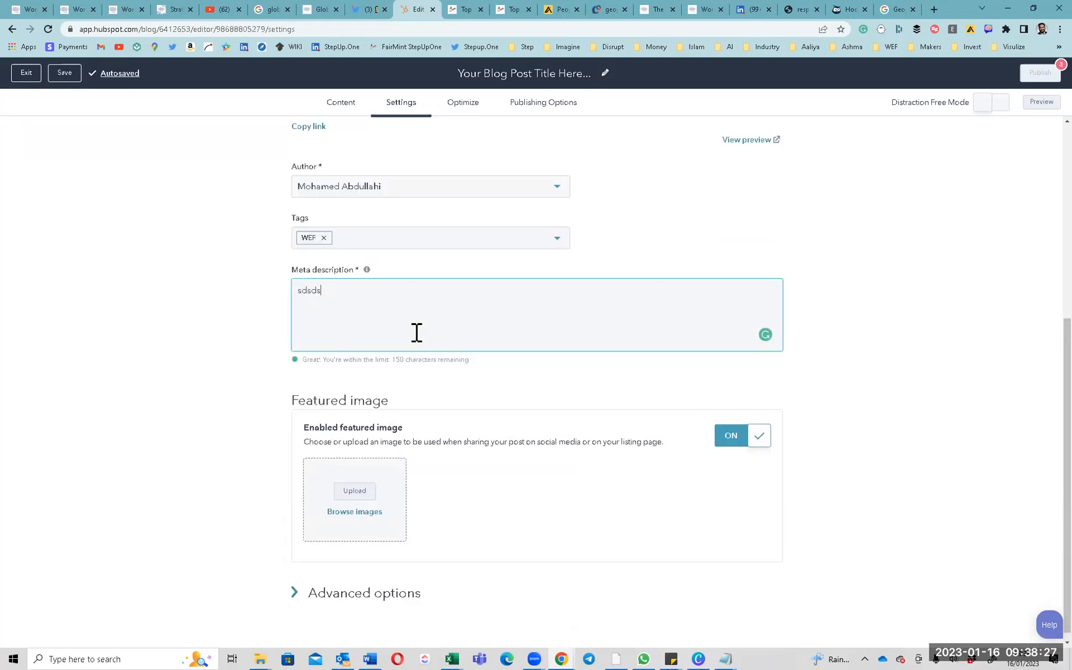
{"action": "left_click", "coordinate": [316, 276]}
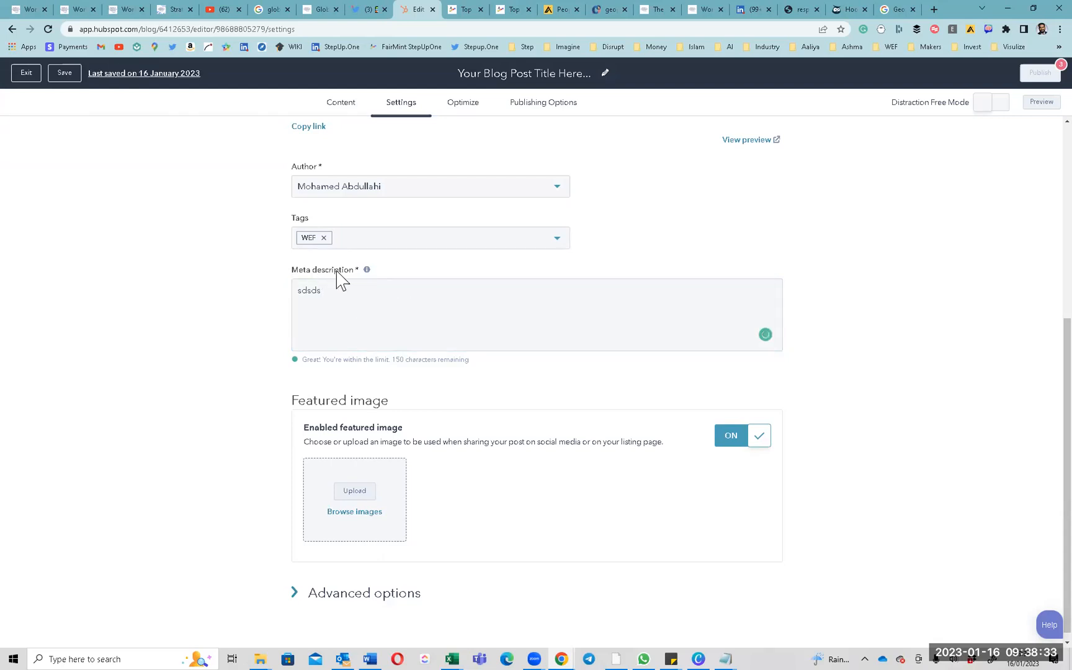
{"action": "double_click", "coordinate": [335, 297]}
{"action": "key", "text": "ctrl+c"}
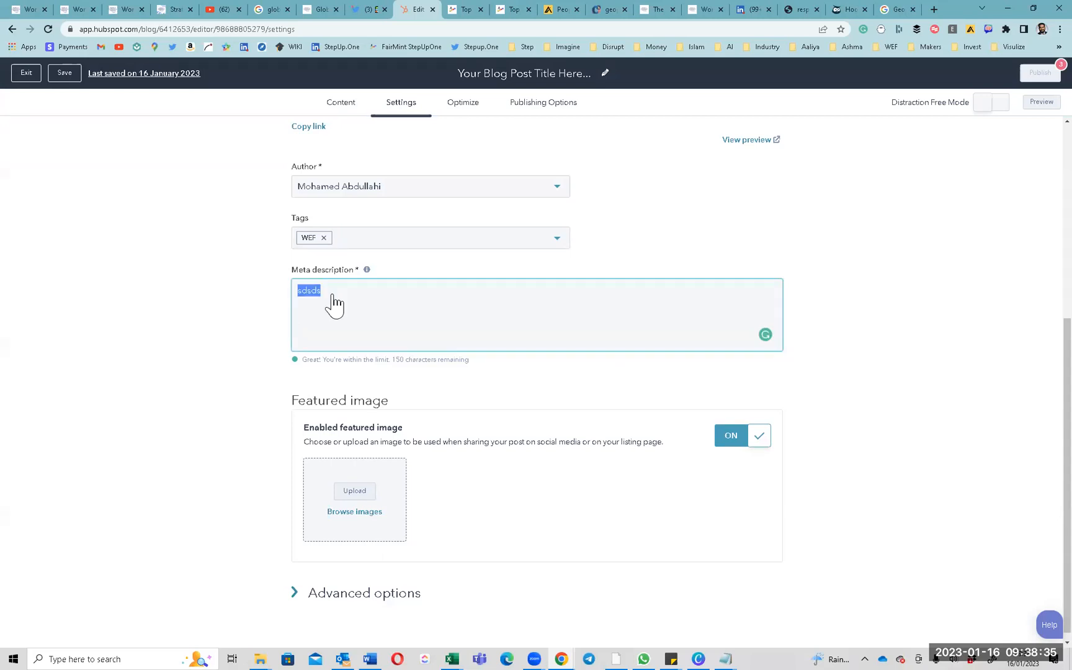
Paste the copied text into the post title and exit the editor to the posts list.
{"action": "scroll", "coordinate": [483, 79], "scroll_direction": "up", "scroll_amount": 5}
{"action": "left_click", "coordinate": [483, 74]}
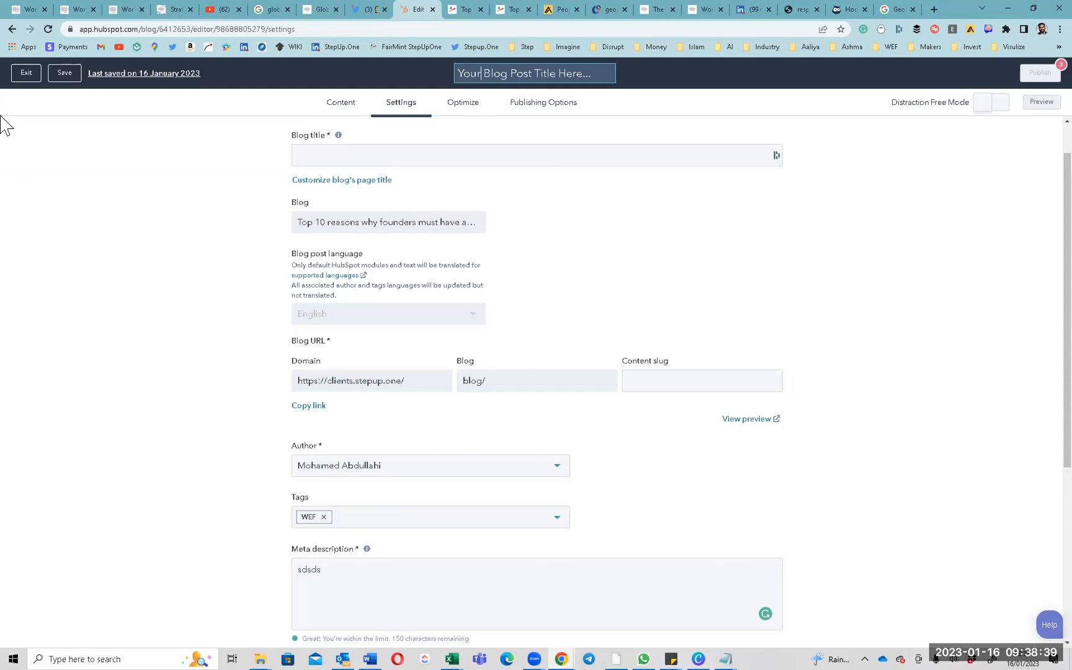
{"action": "key", "text": "ctrl+v"}
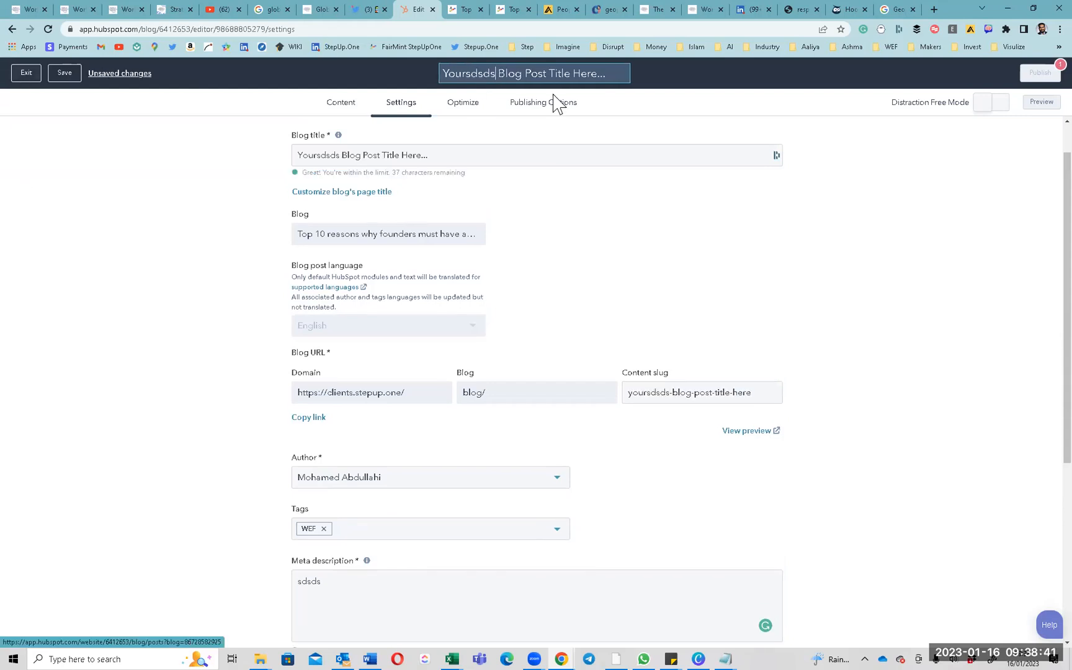
{"action": "left_click", "coordinate": [587, 97]}
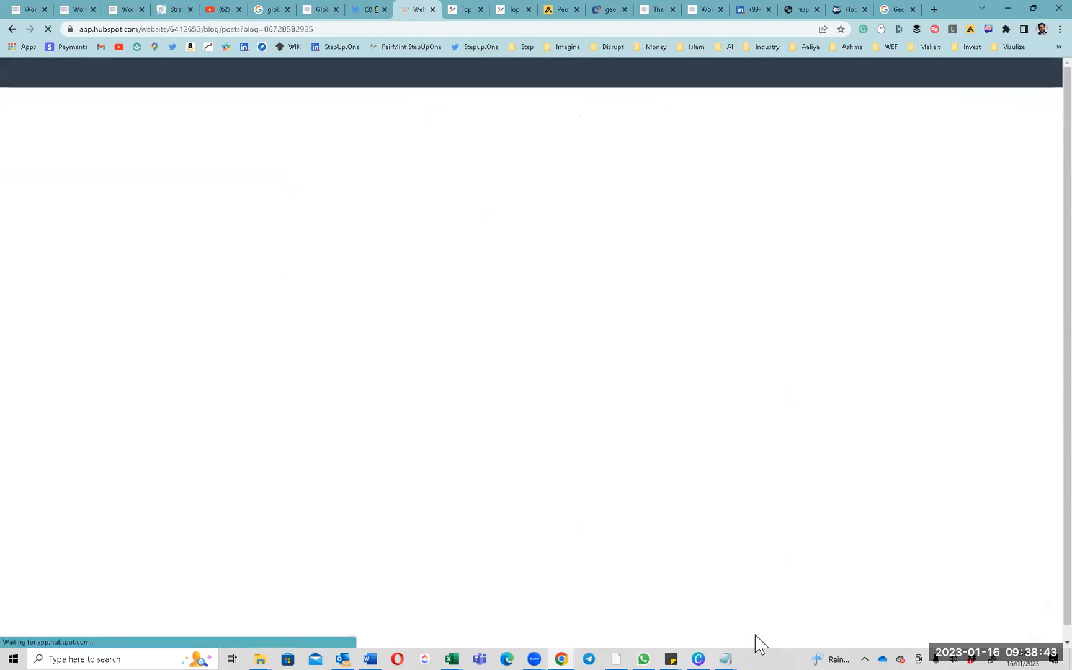